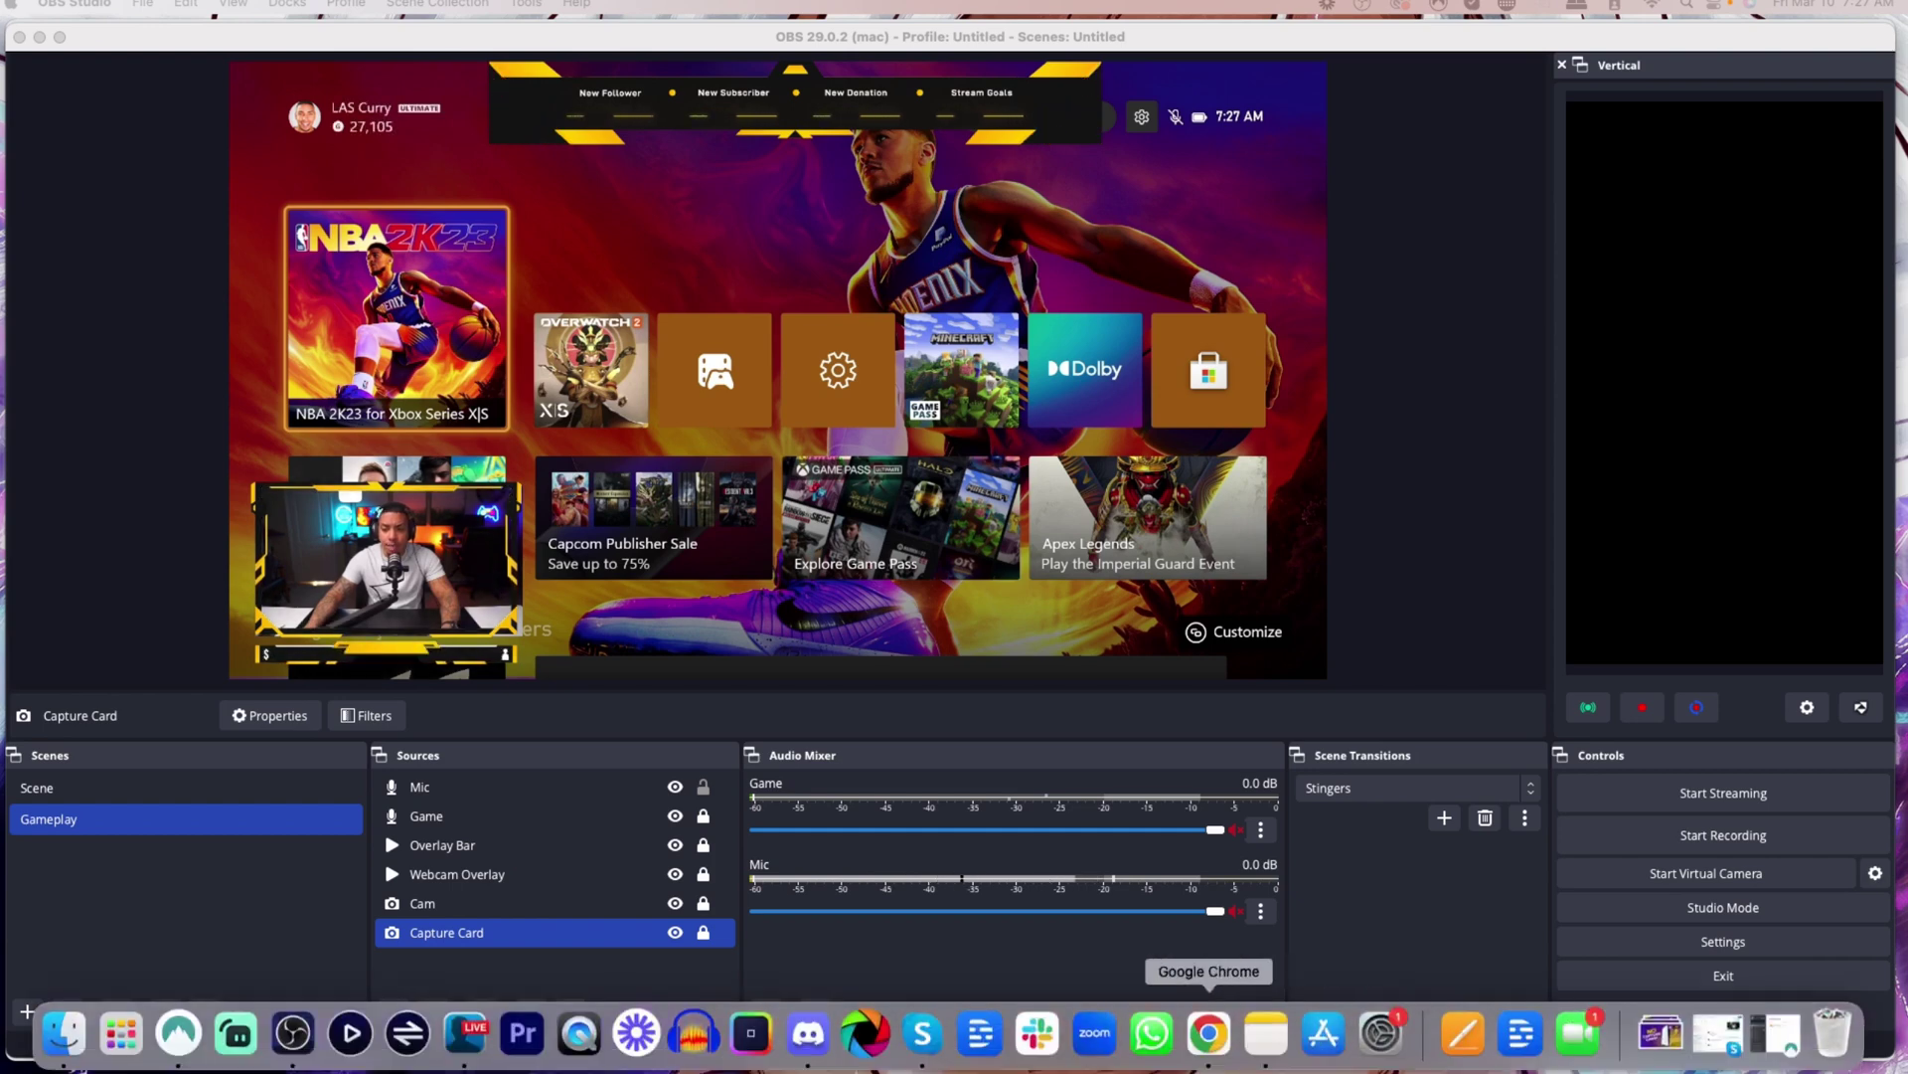
- Switch to Chrome and look over the Stream Designz overlay collections, the animated overlay packages and the Lux package preview
click(1208, 1034)
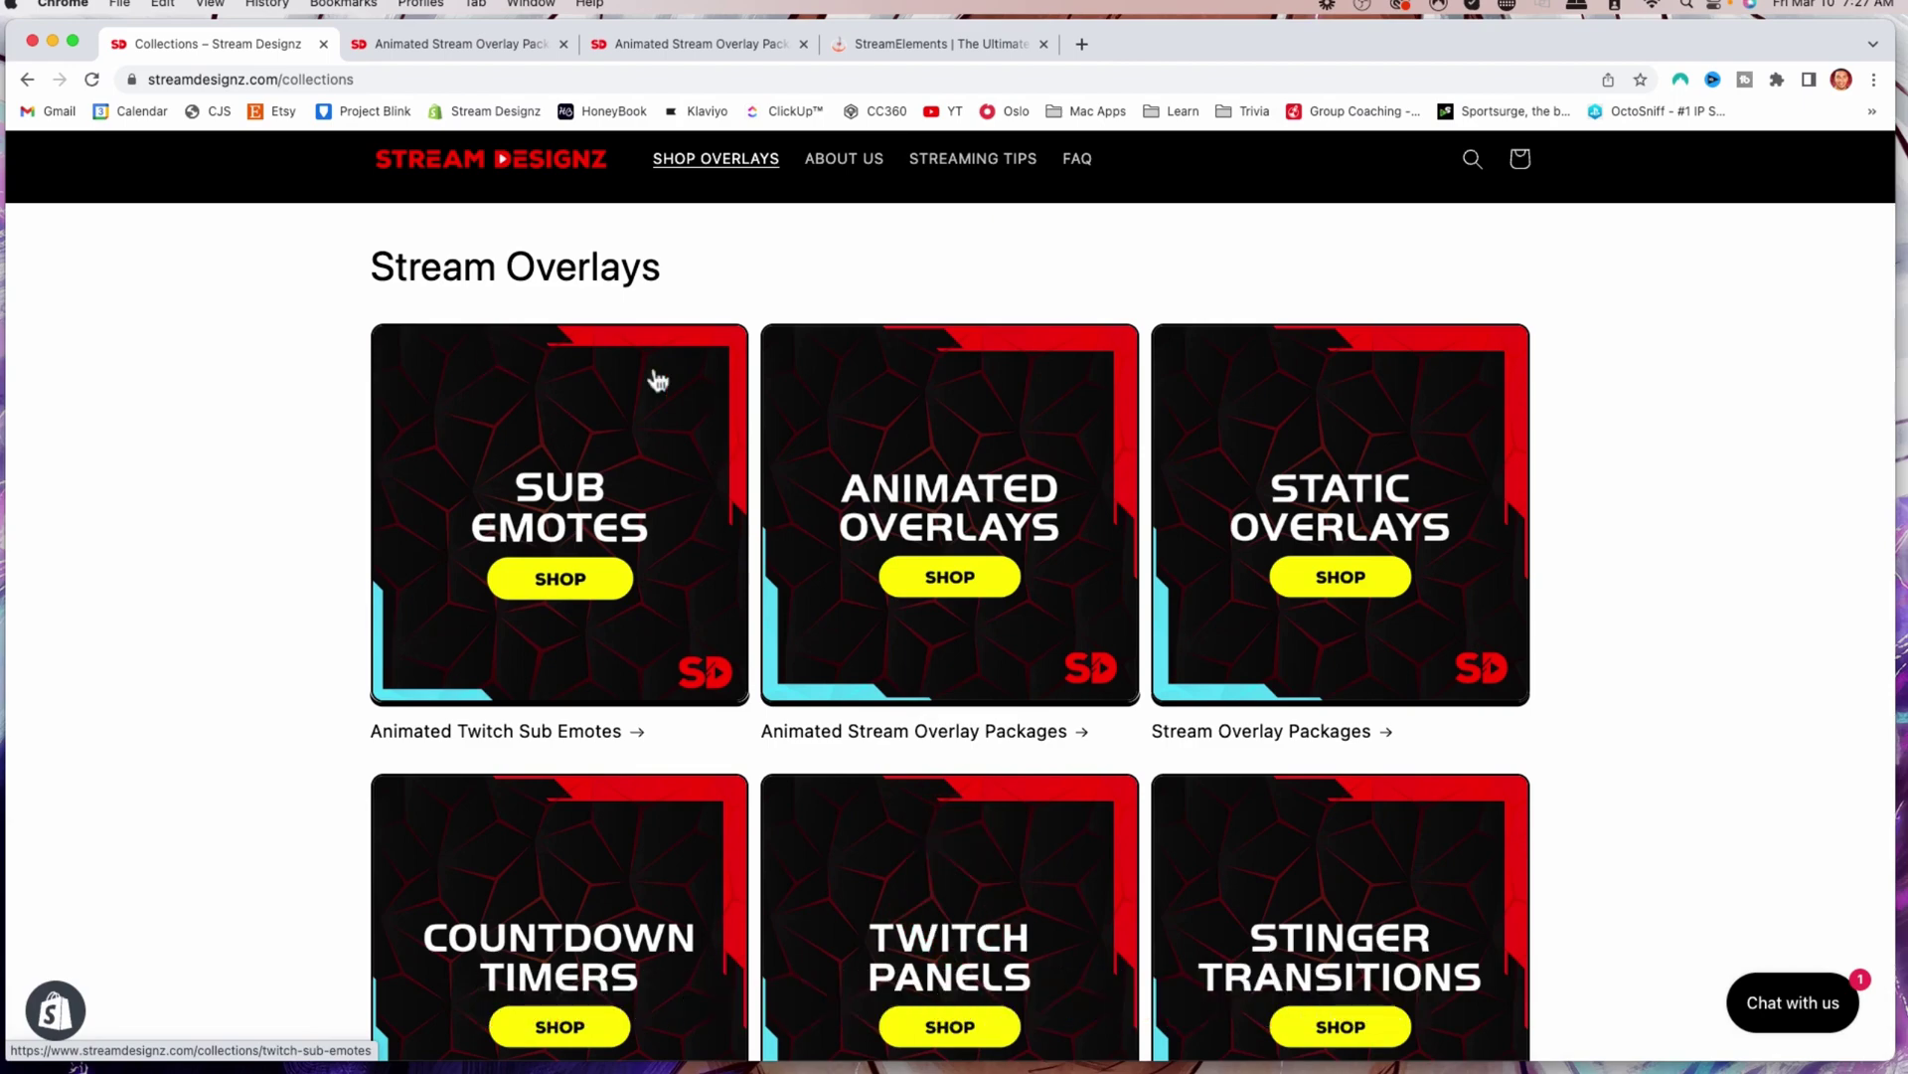
click(476, 56)
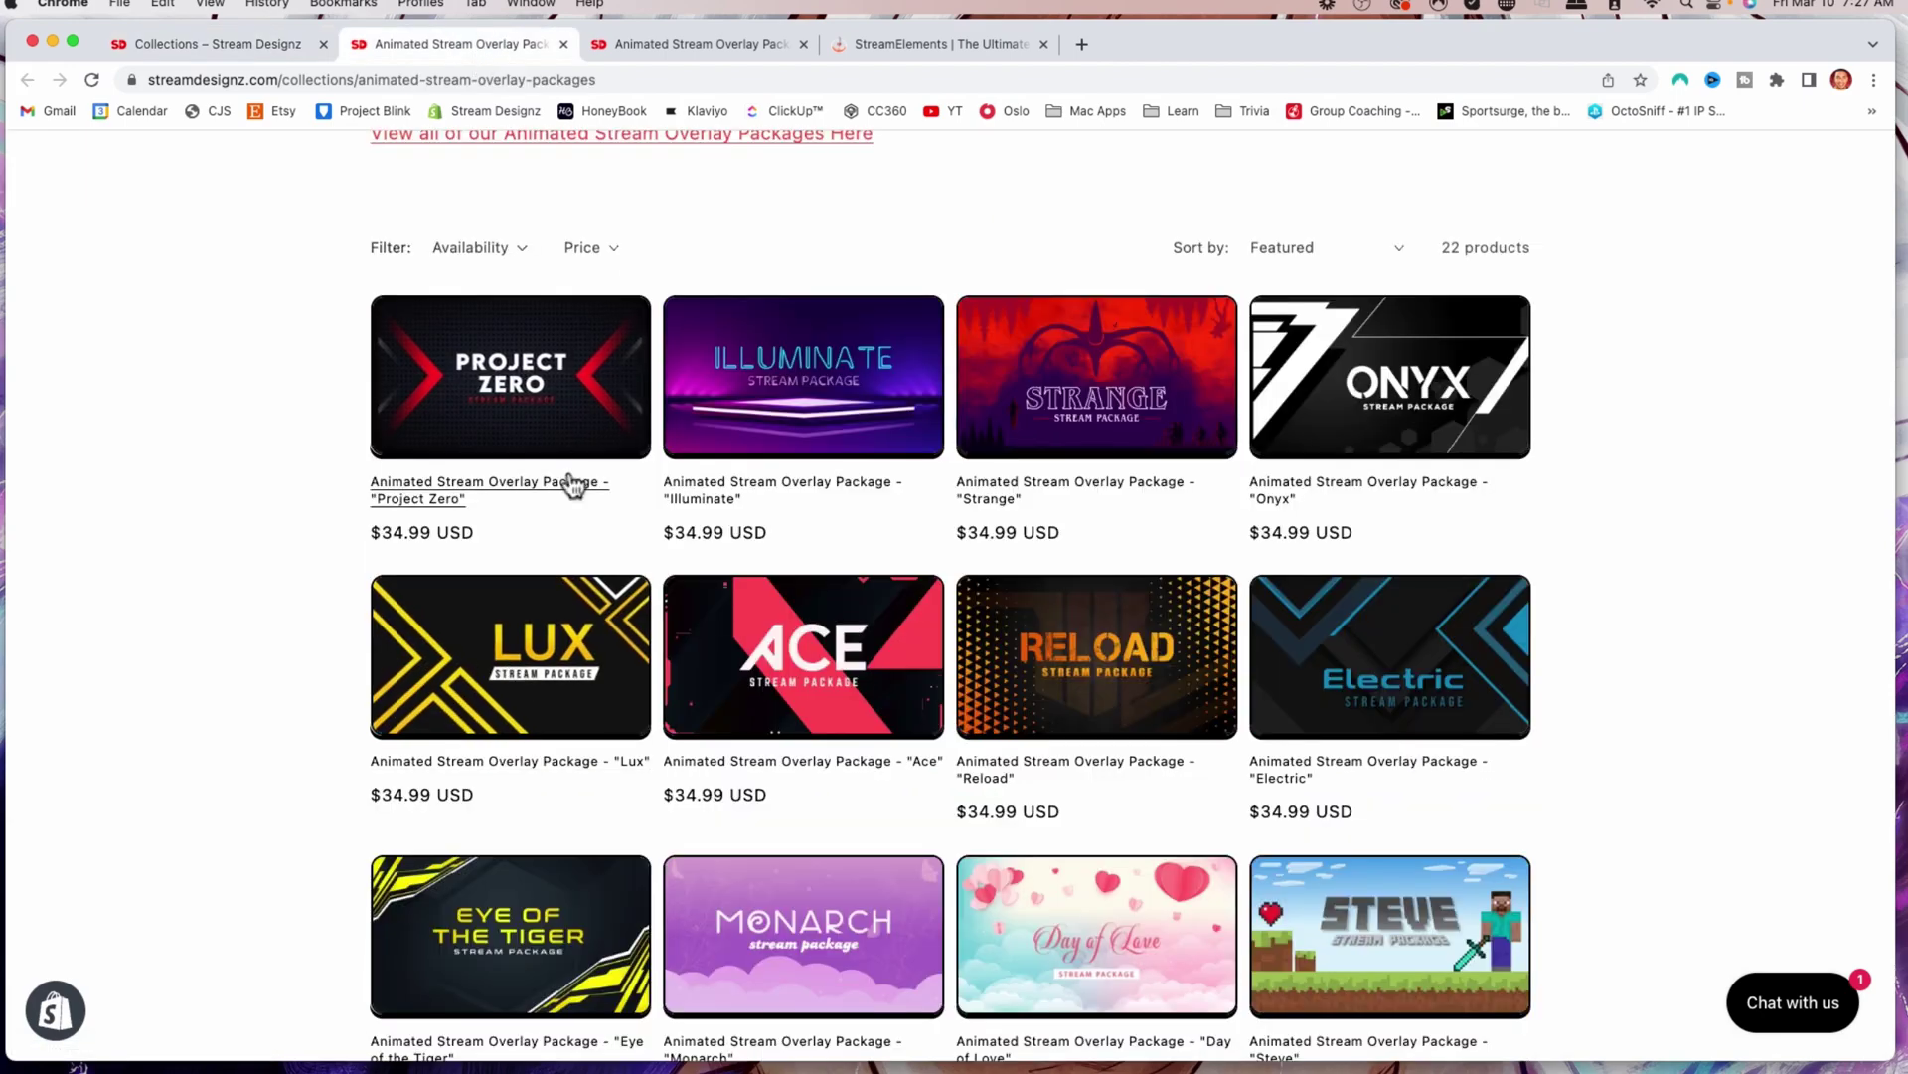
click(660, 44)
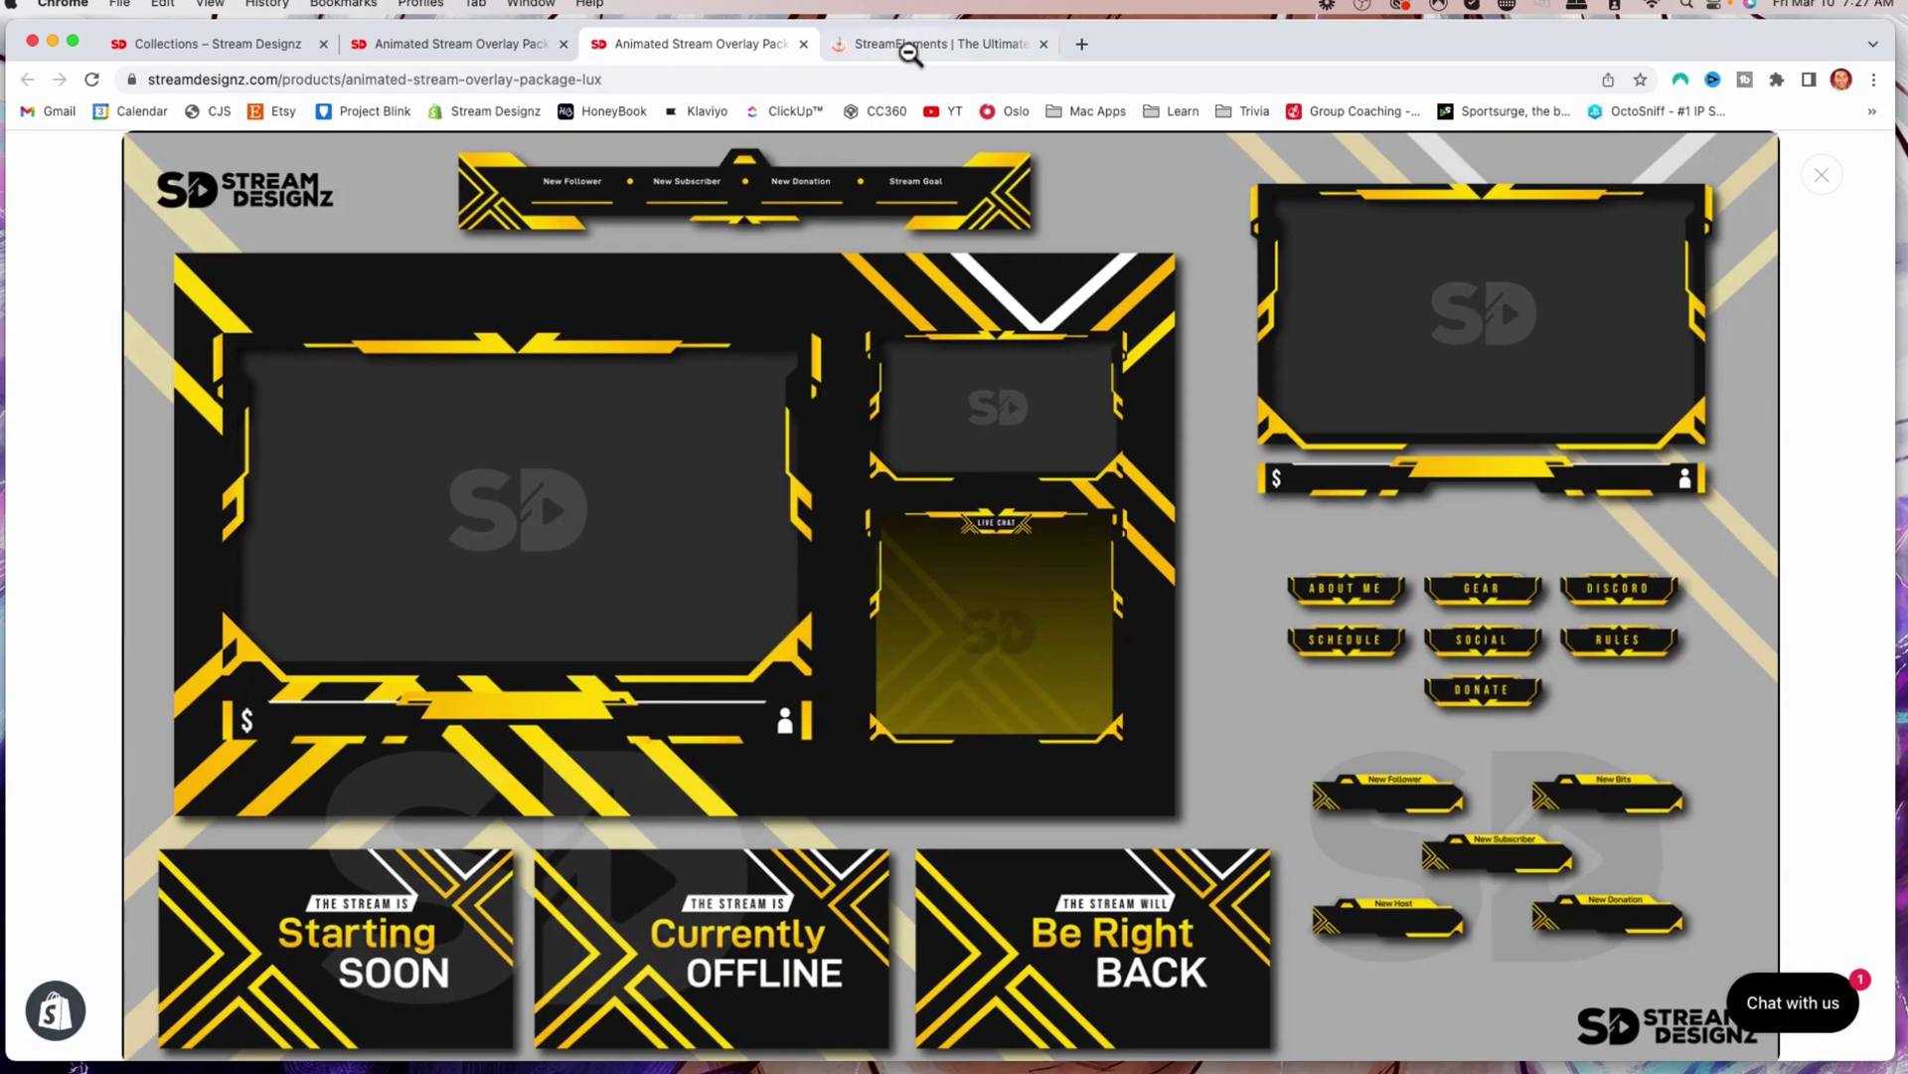
- Go to the StreamElements site and log in with the Twitch account
click(908, 54)
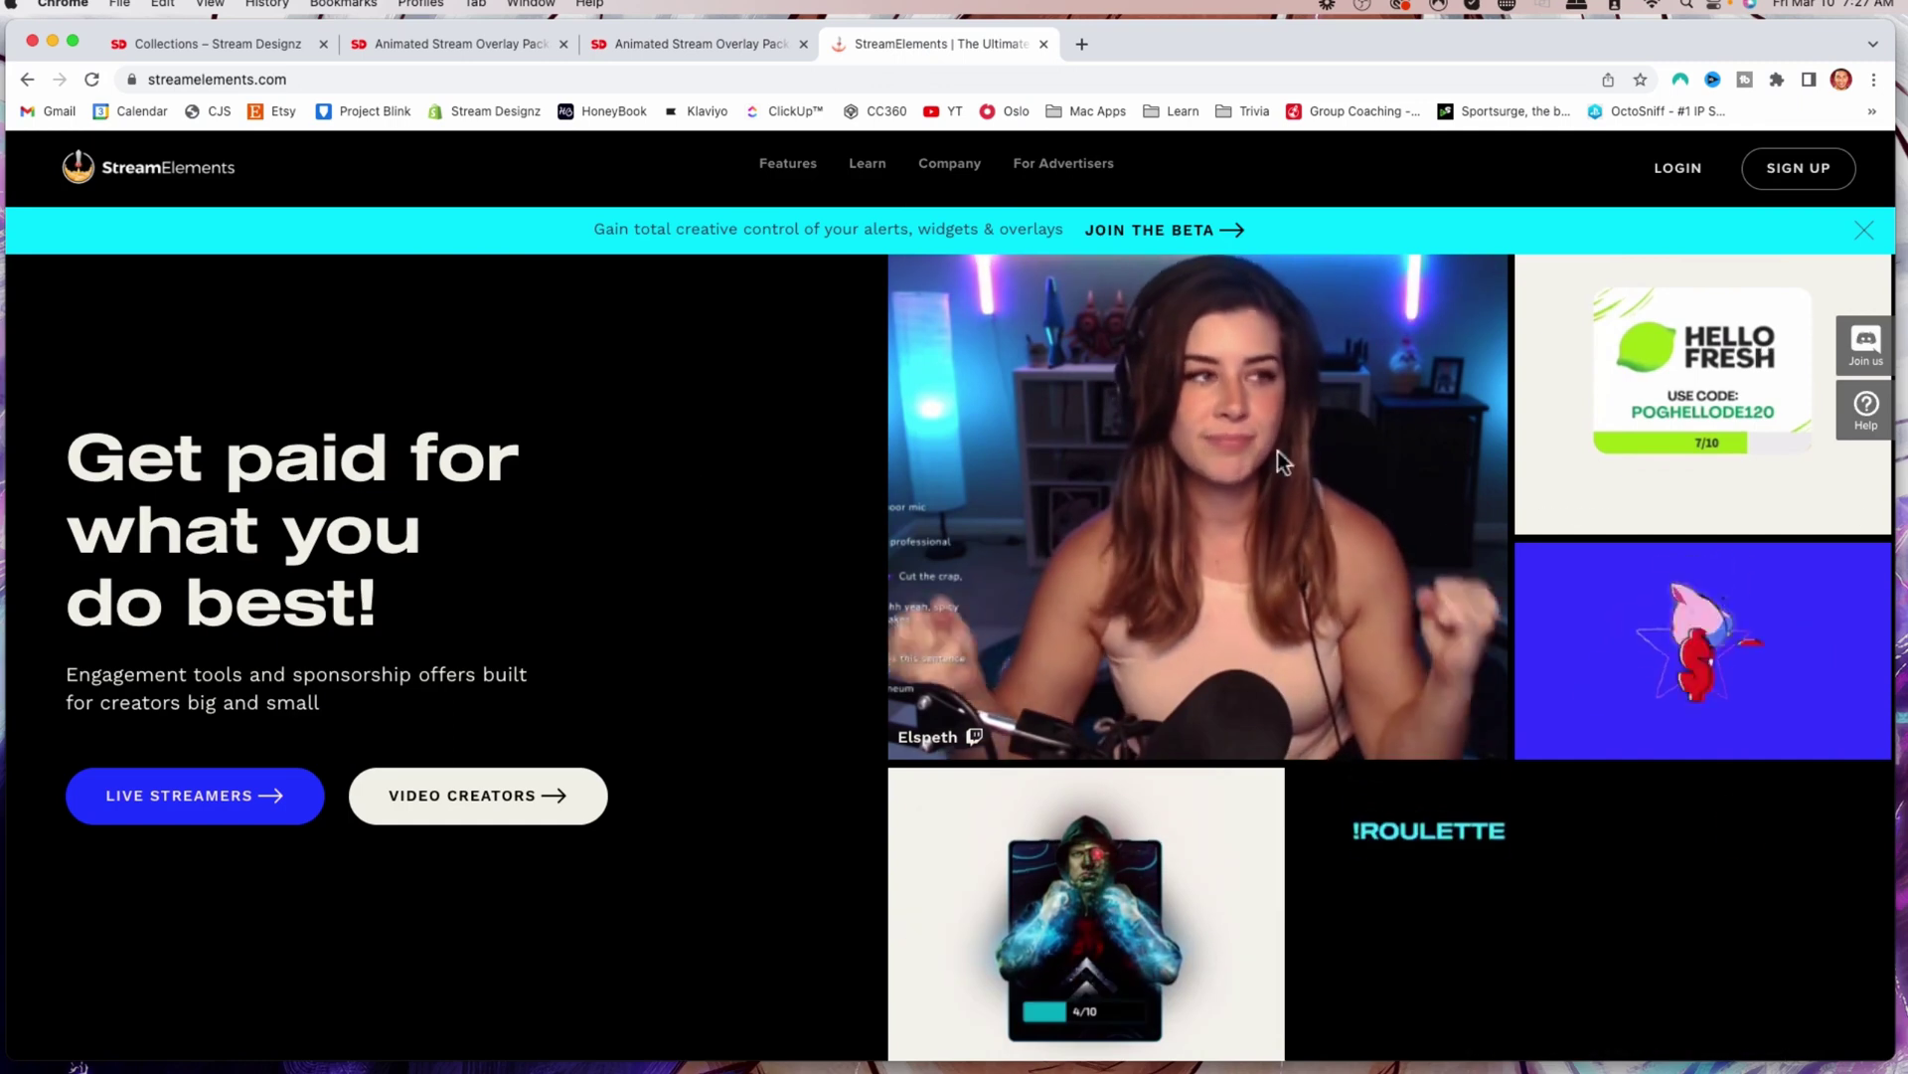
click(1677, 169)
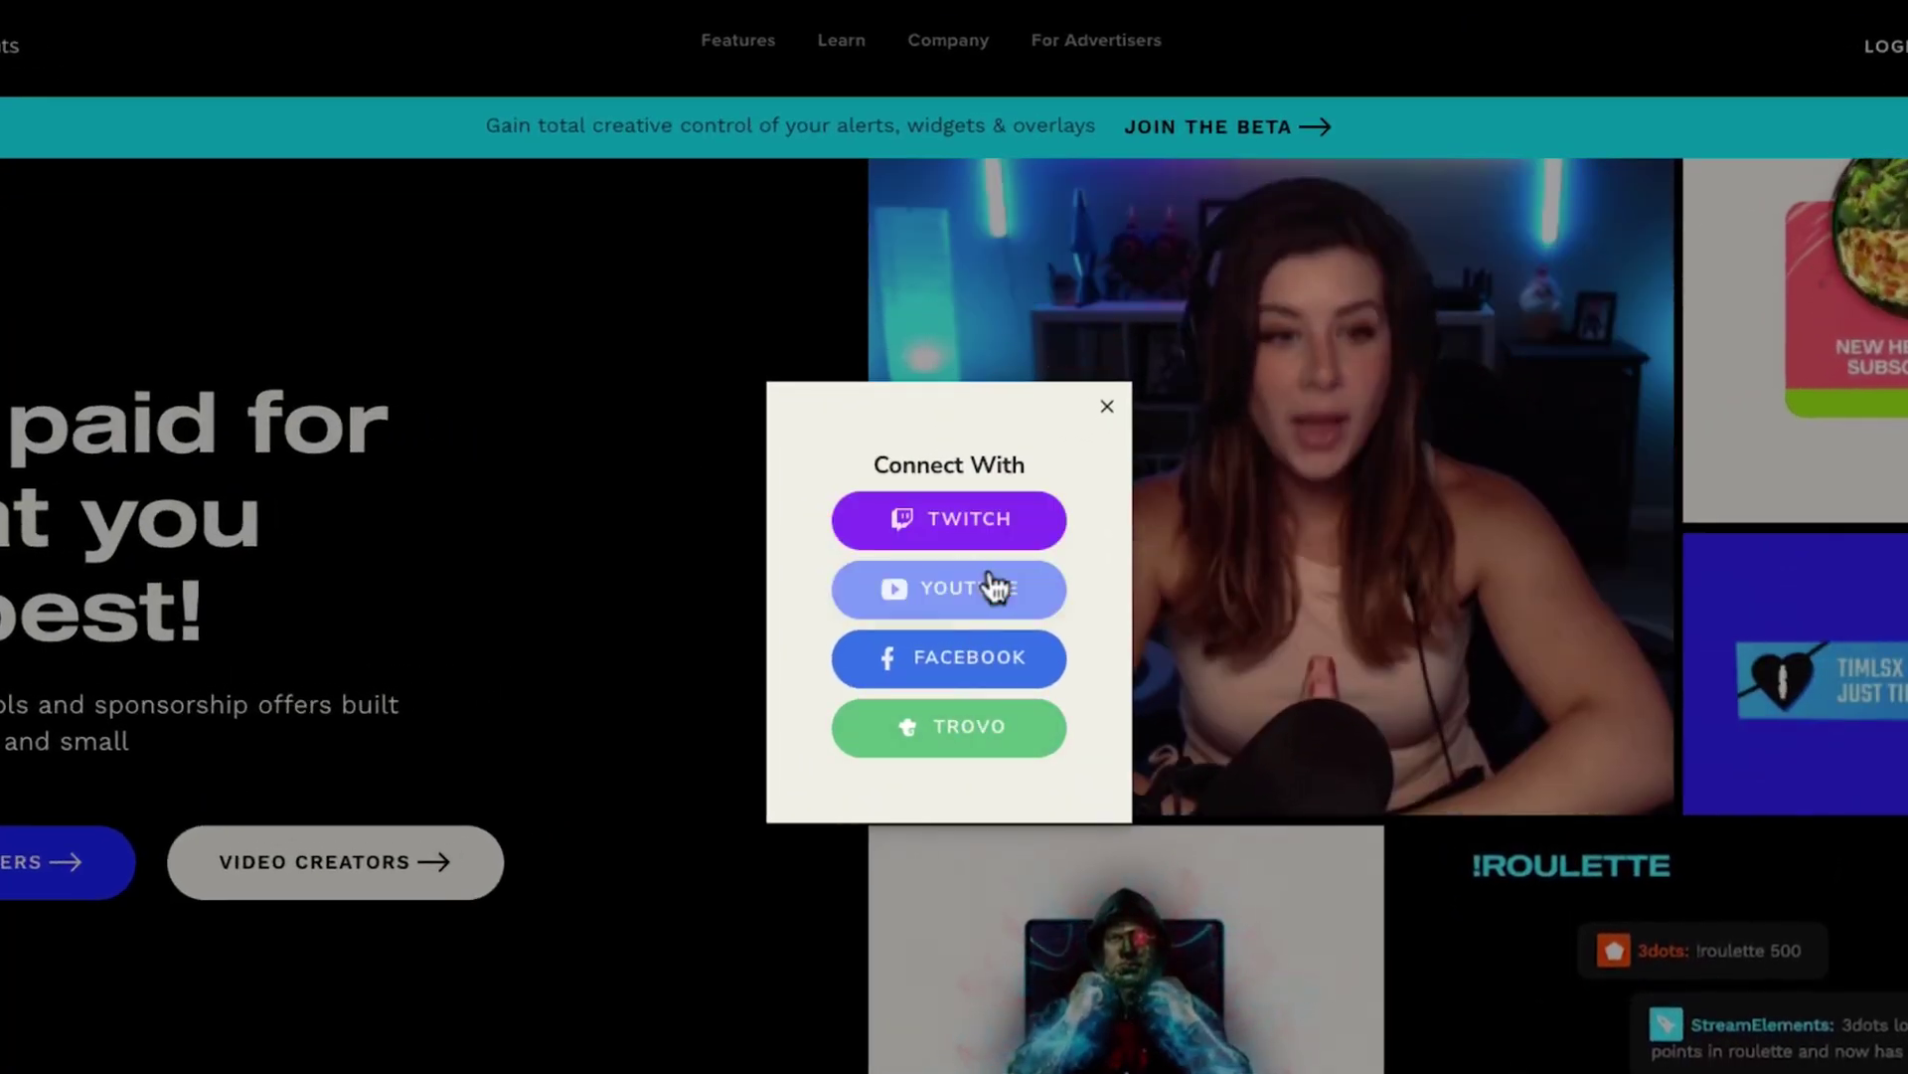
click(969, 537)
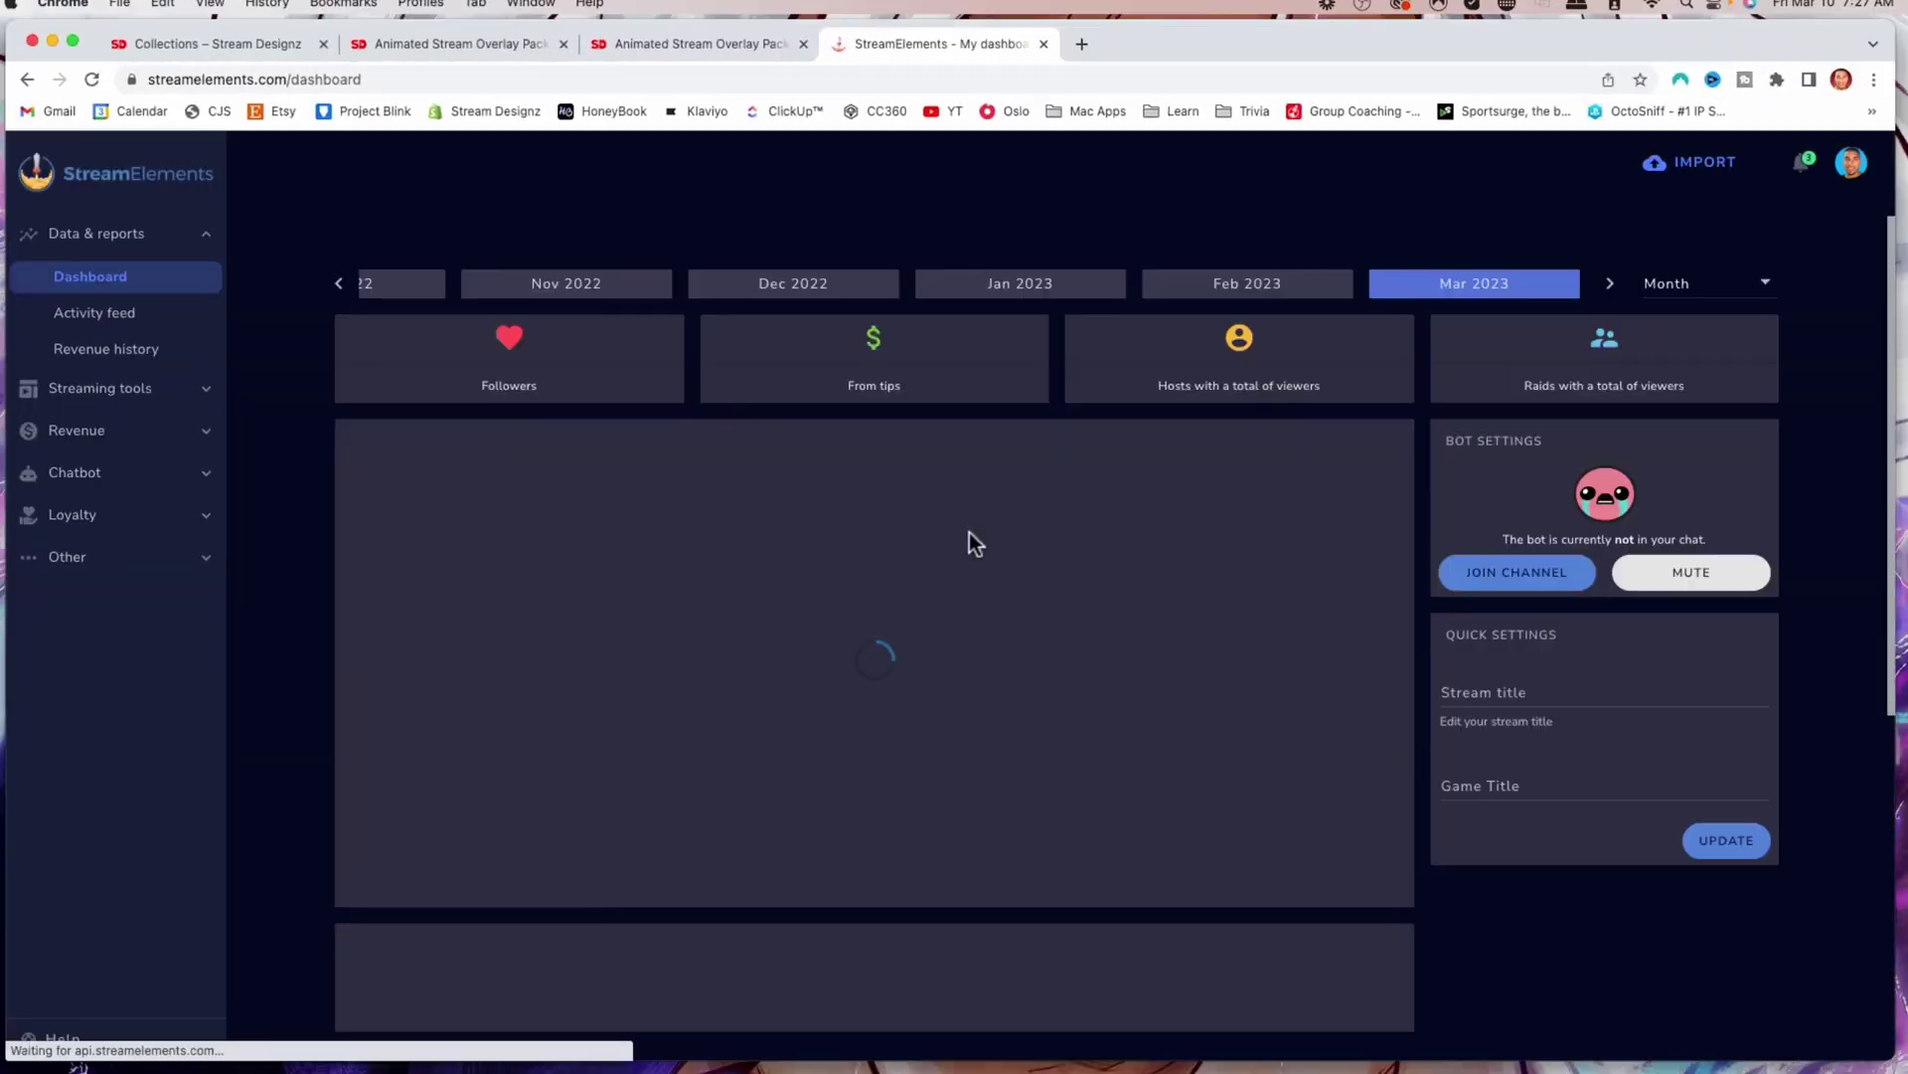
scroll(577, 310, down, 1)
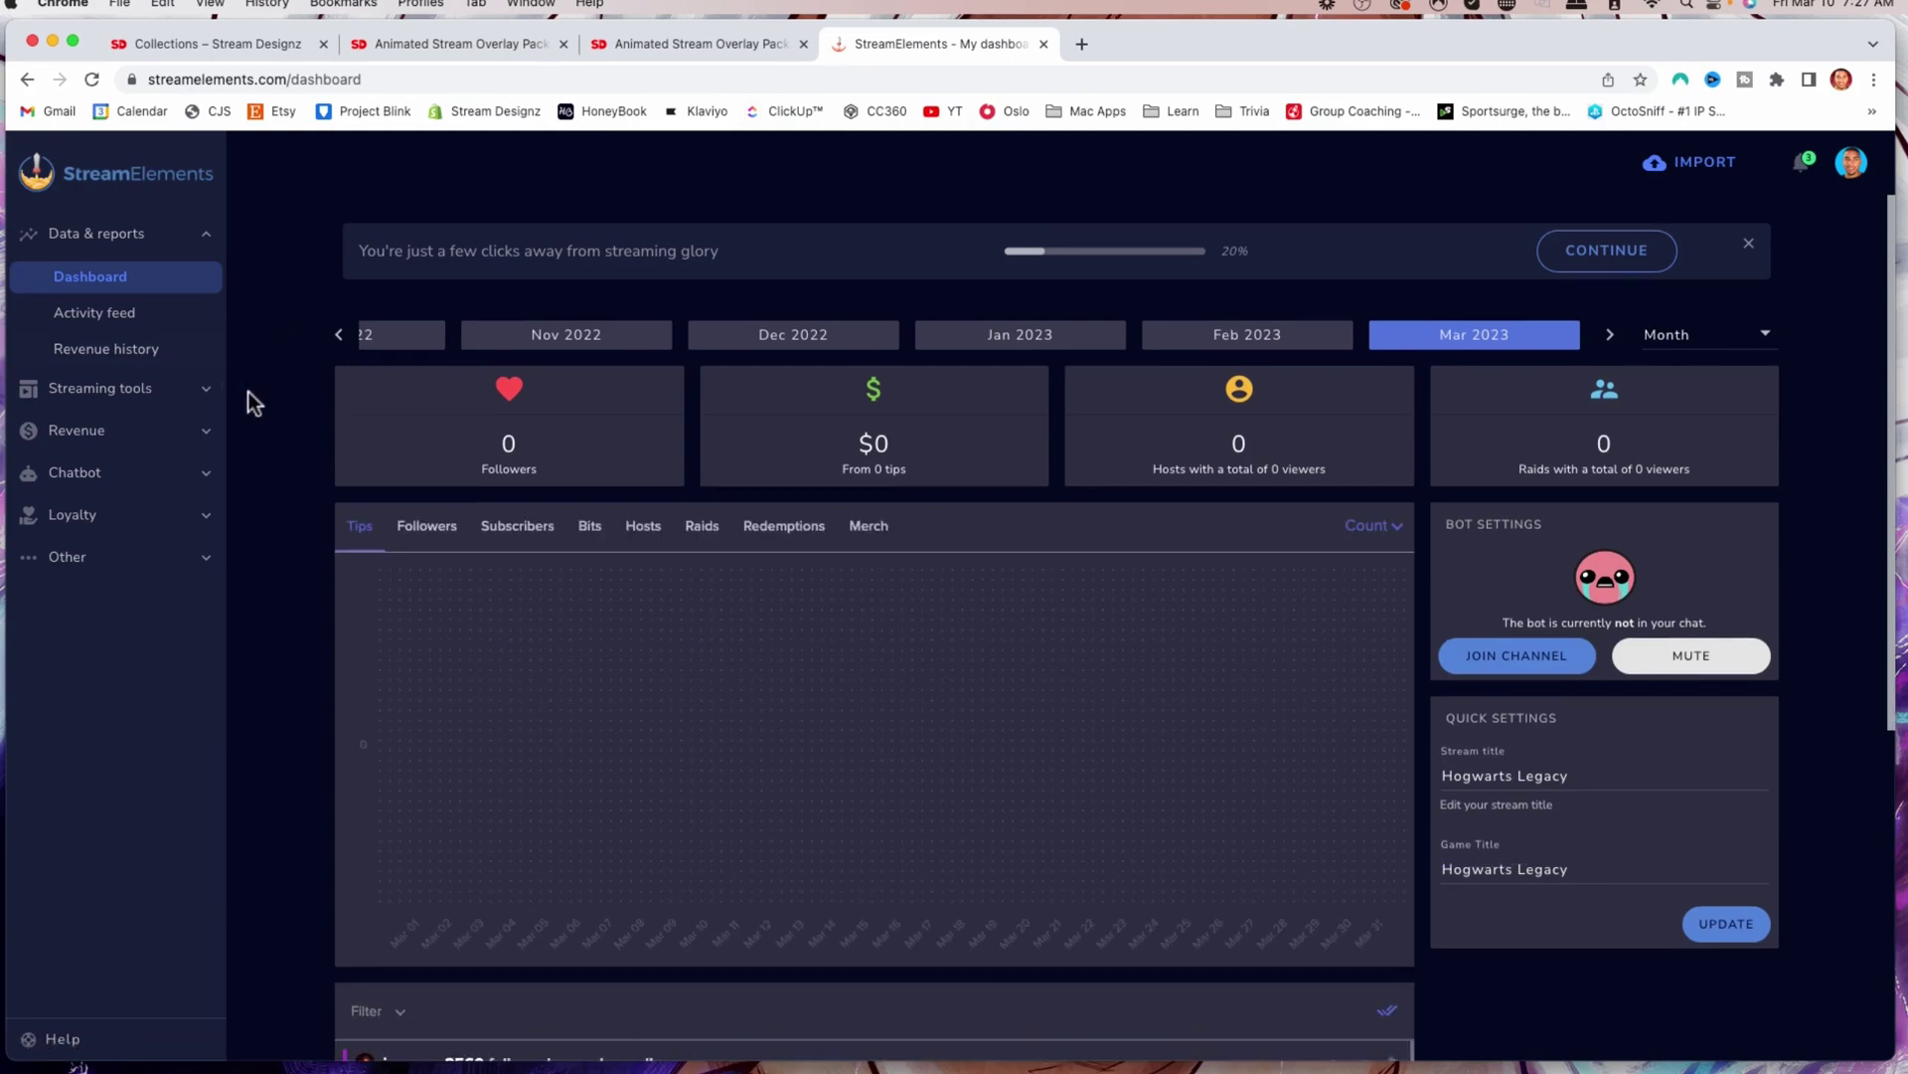
- Go to the My Overlays page and create a new overlay at 1080 resolution
click(184, 398)
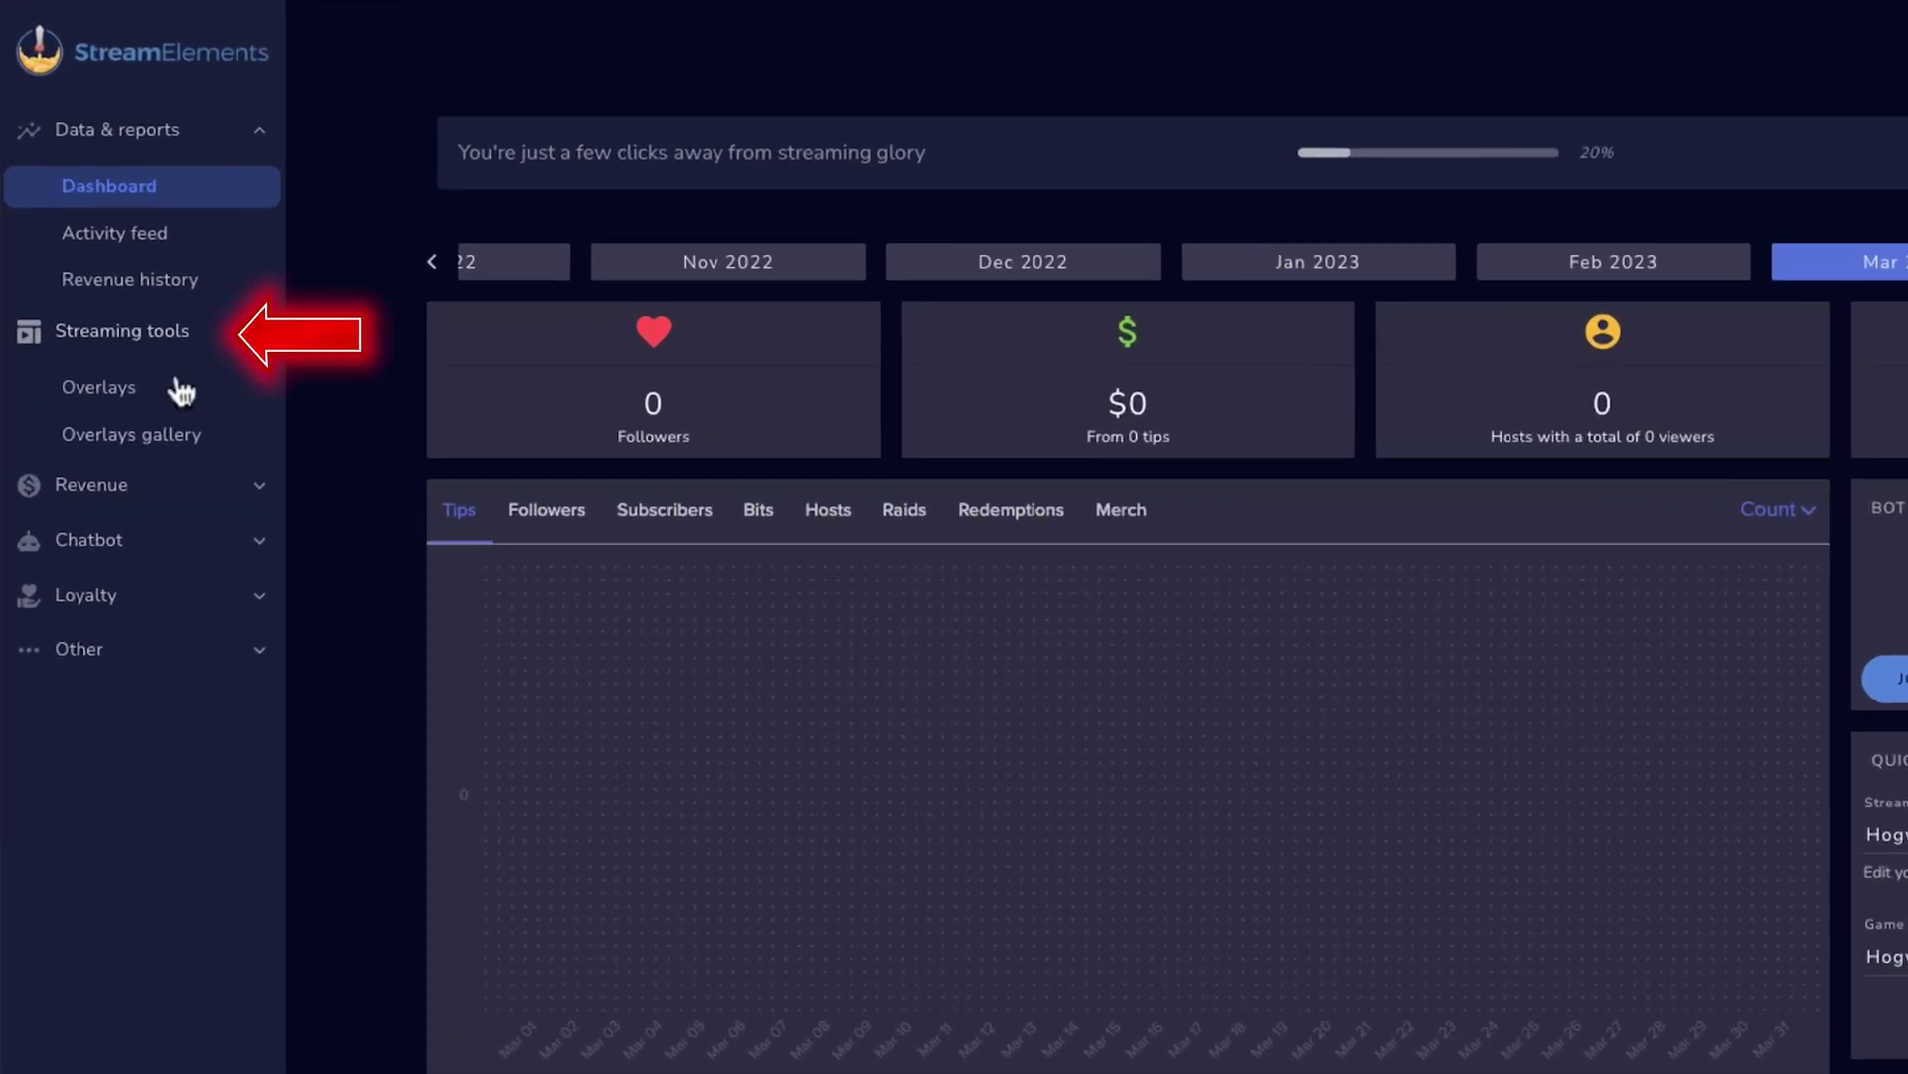
click(181, 390)
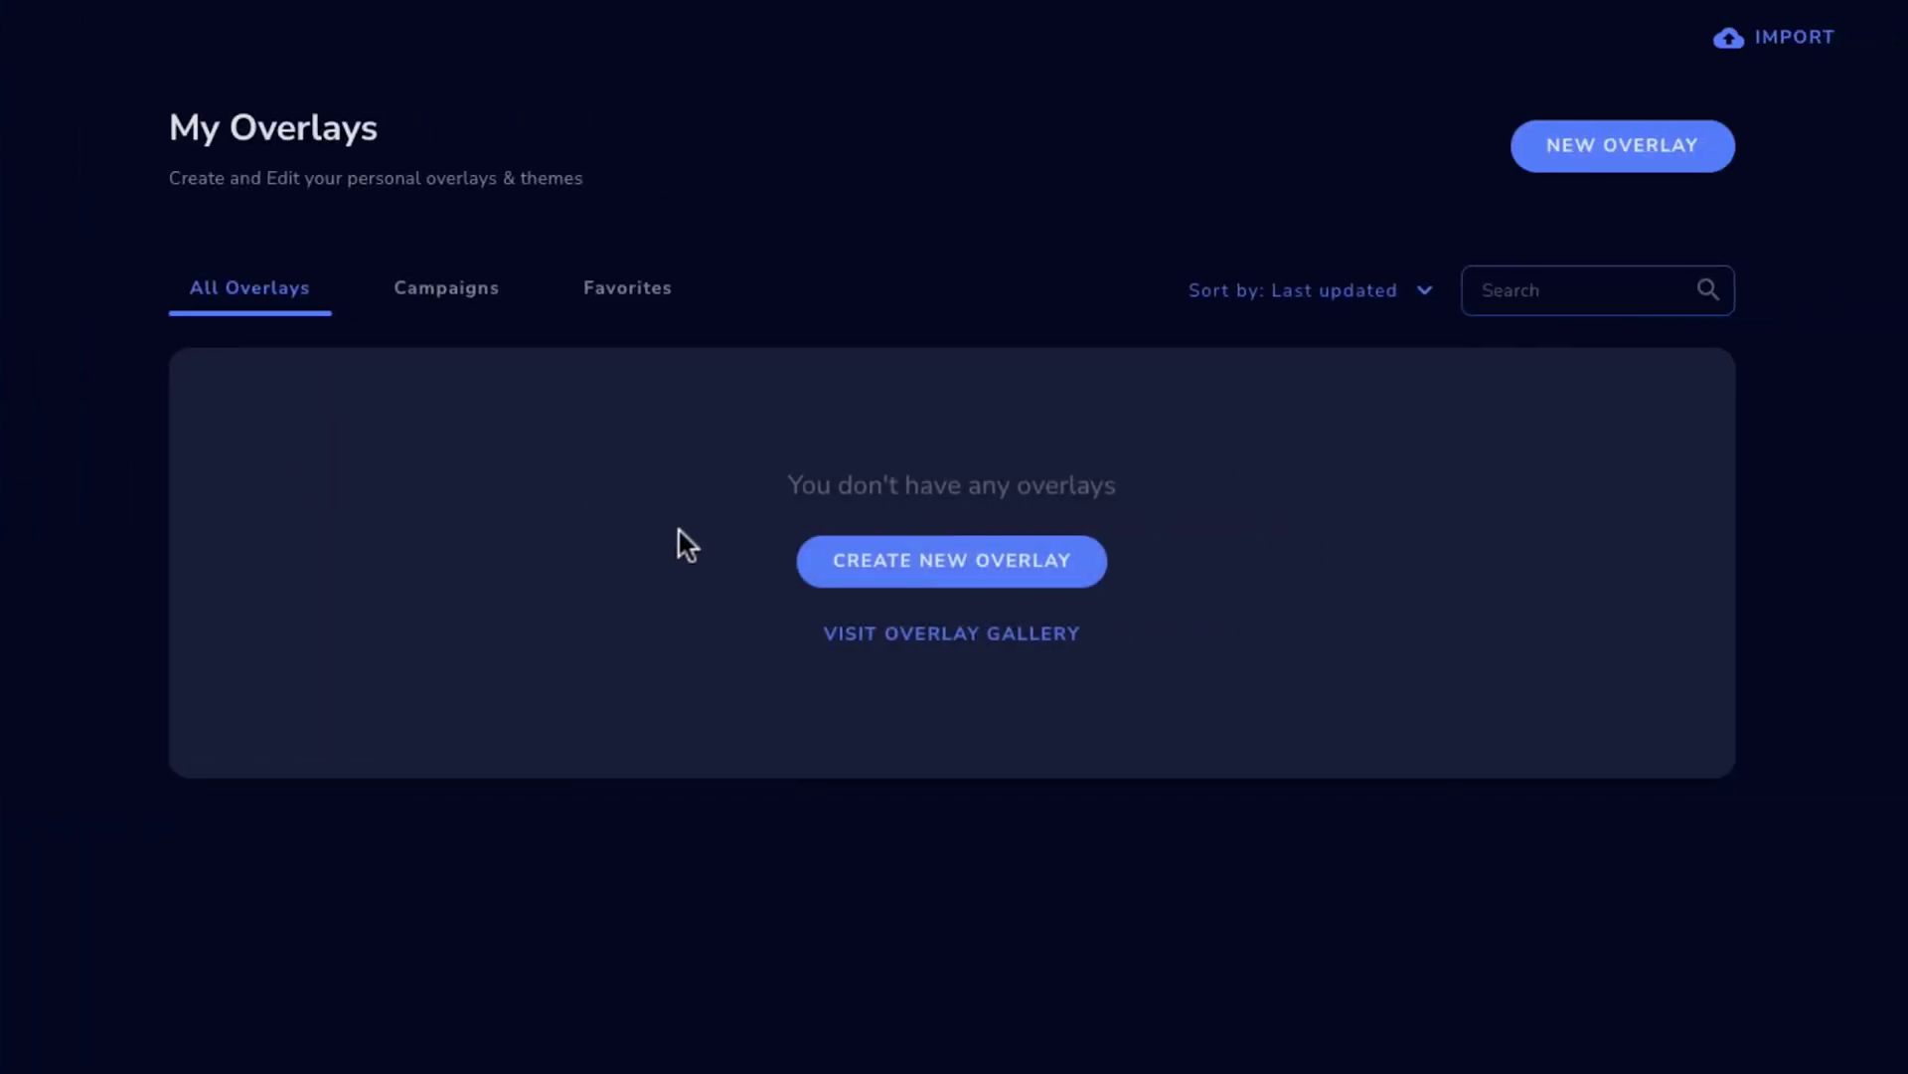
click(1012, 568)
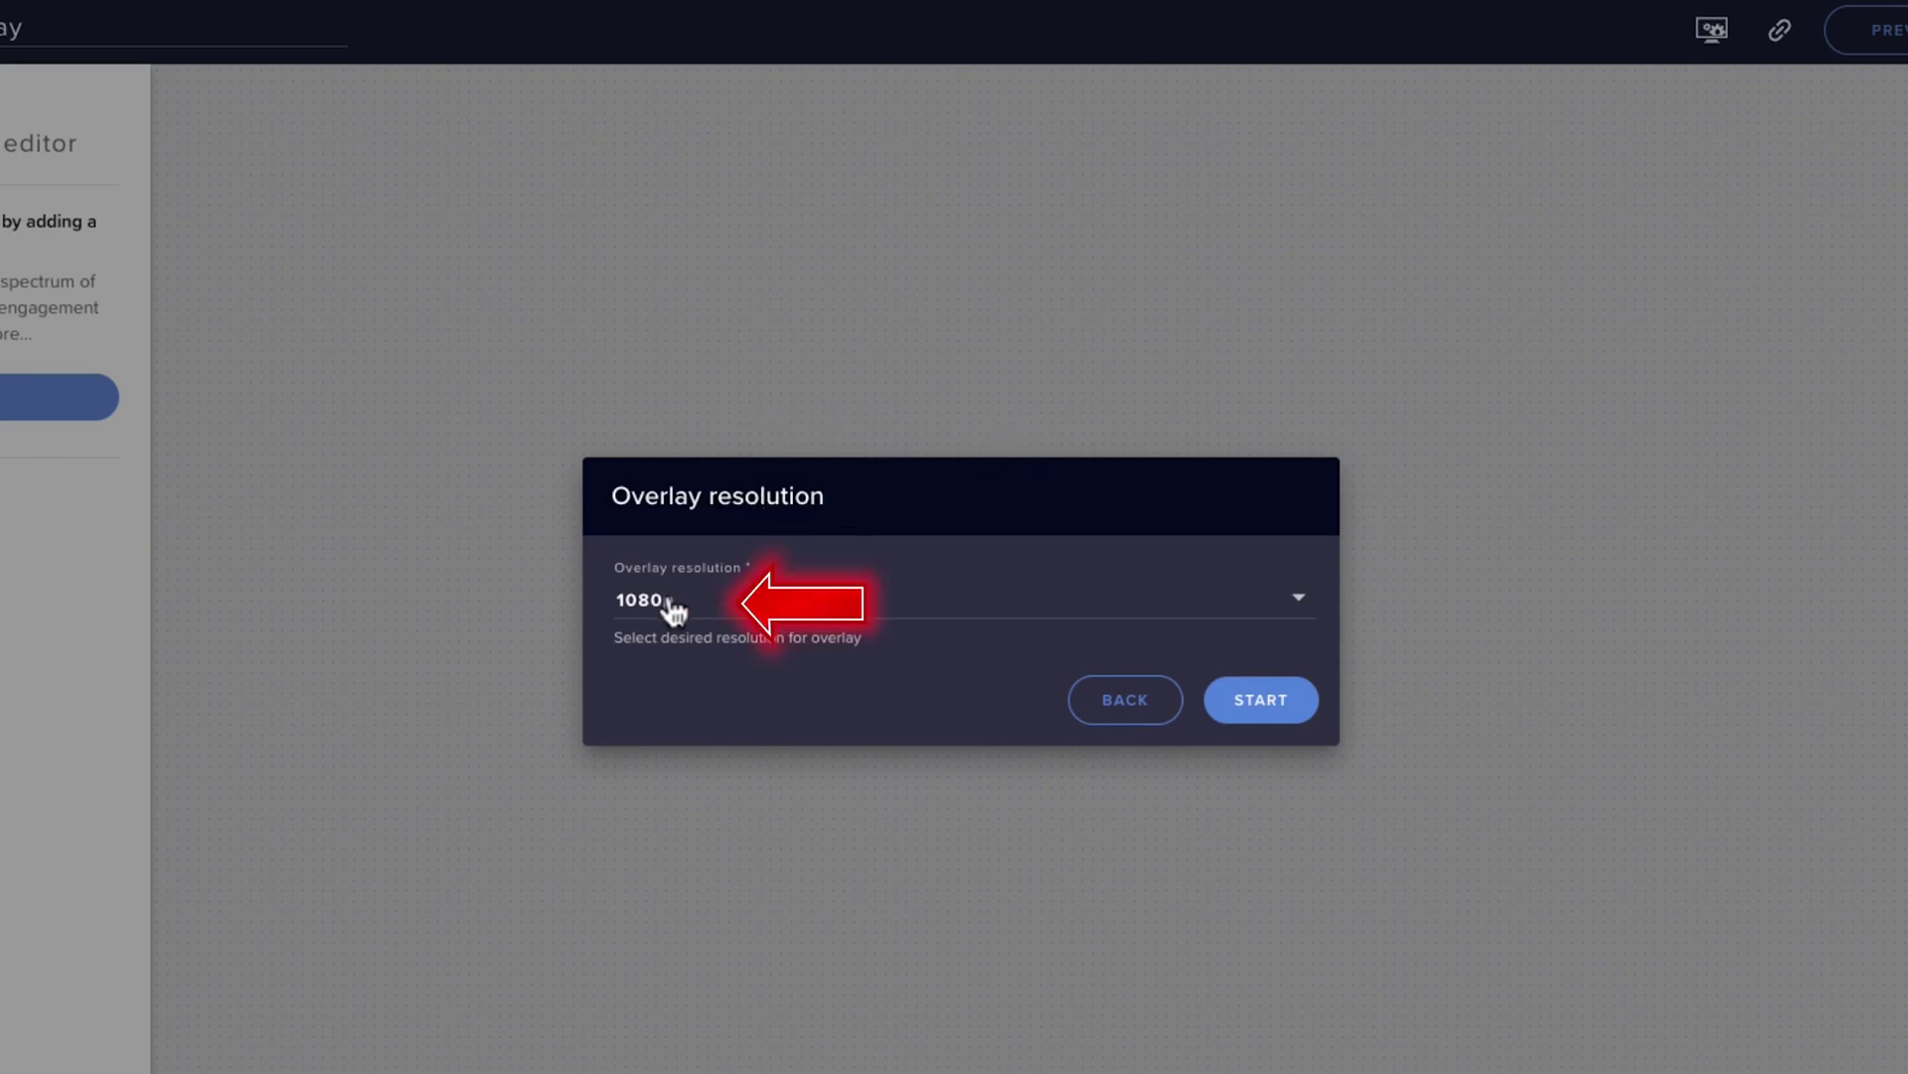
click(1258, 701)
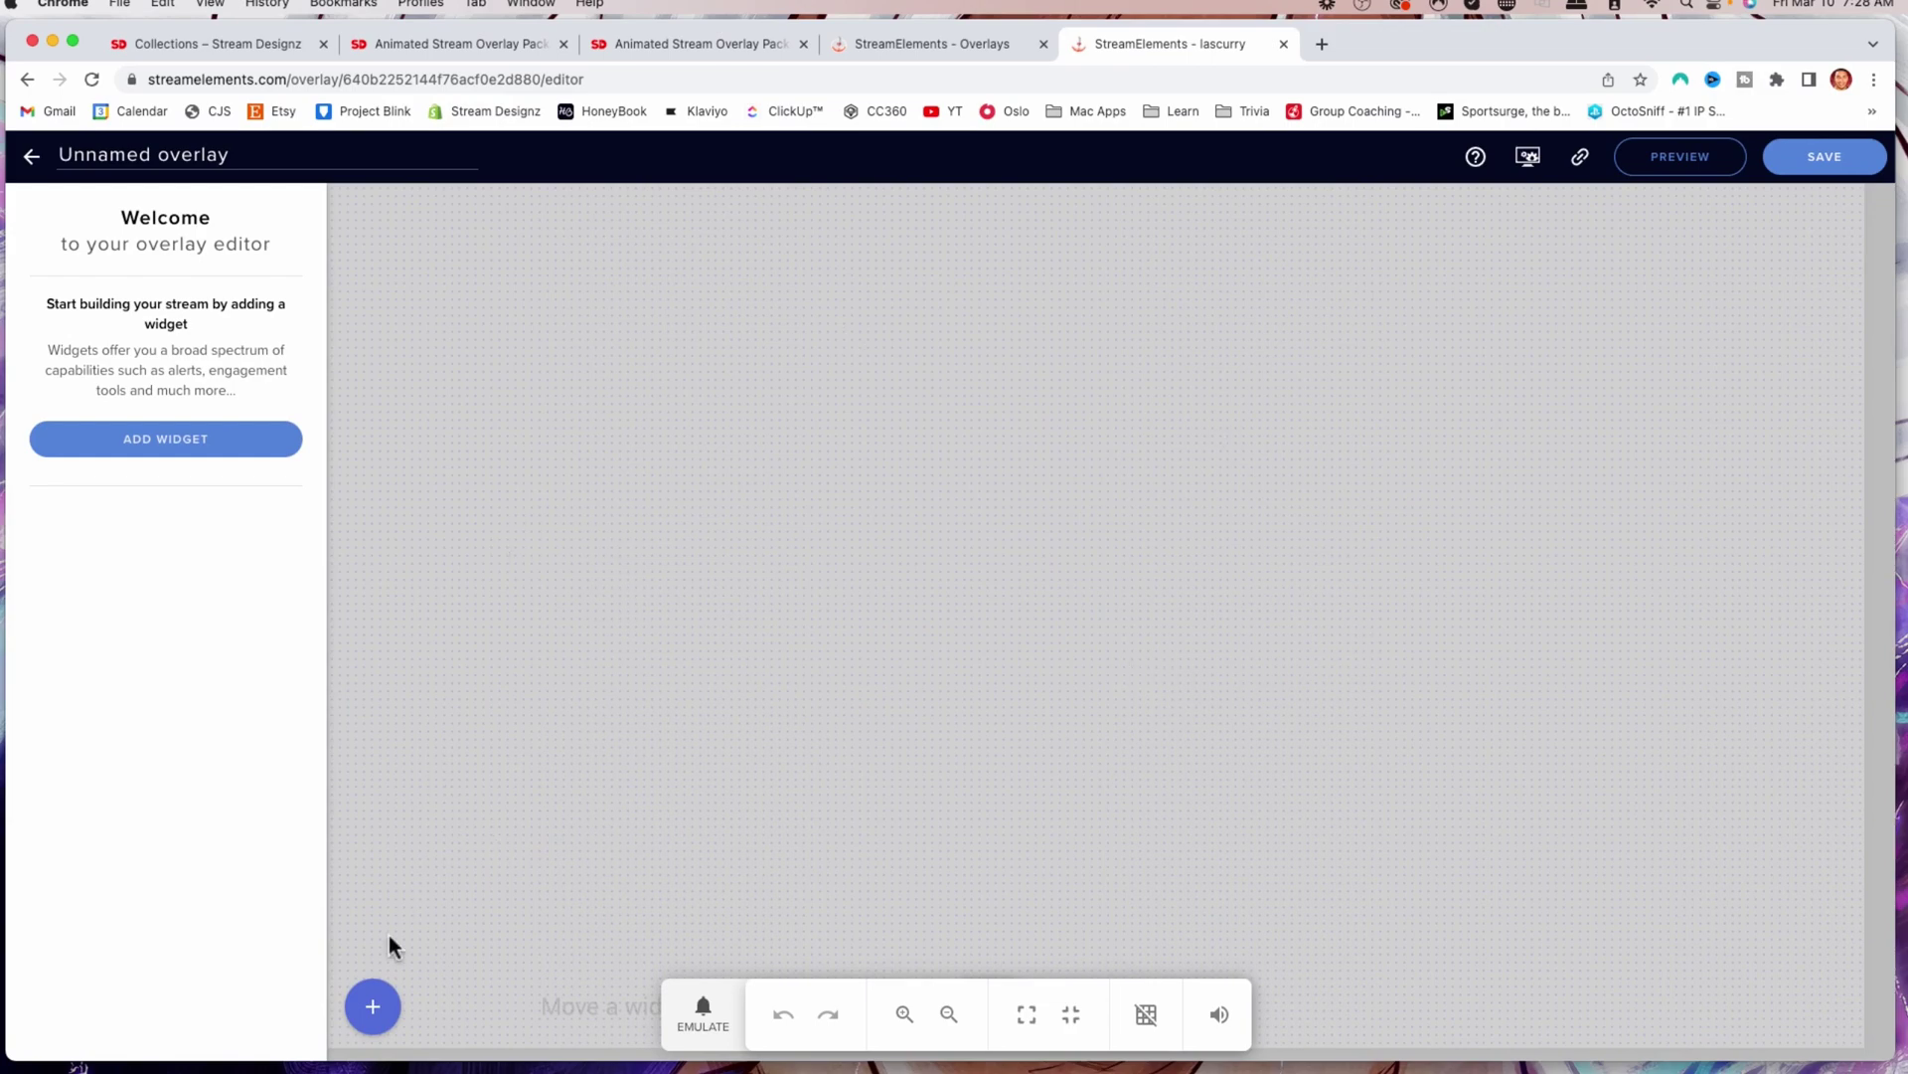
- Add a static Video widget to the empty overlay
click(373, 1006)
mouse_move(537, 787)
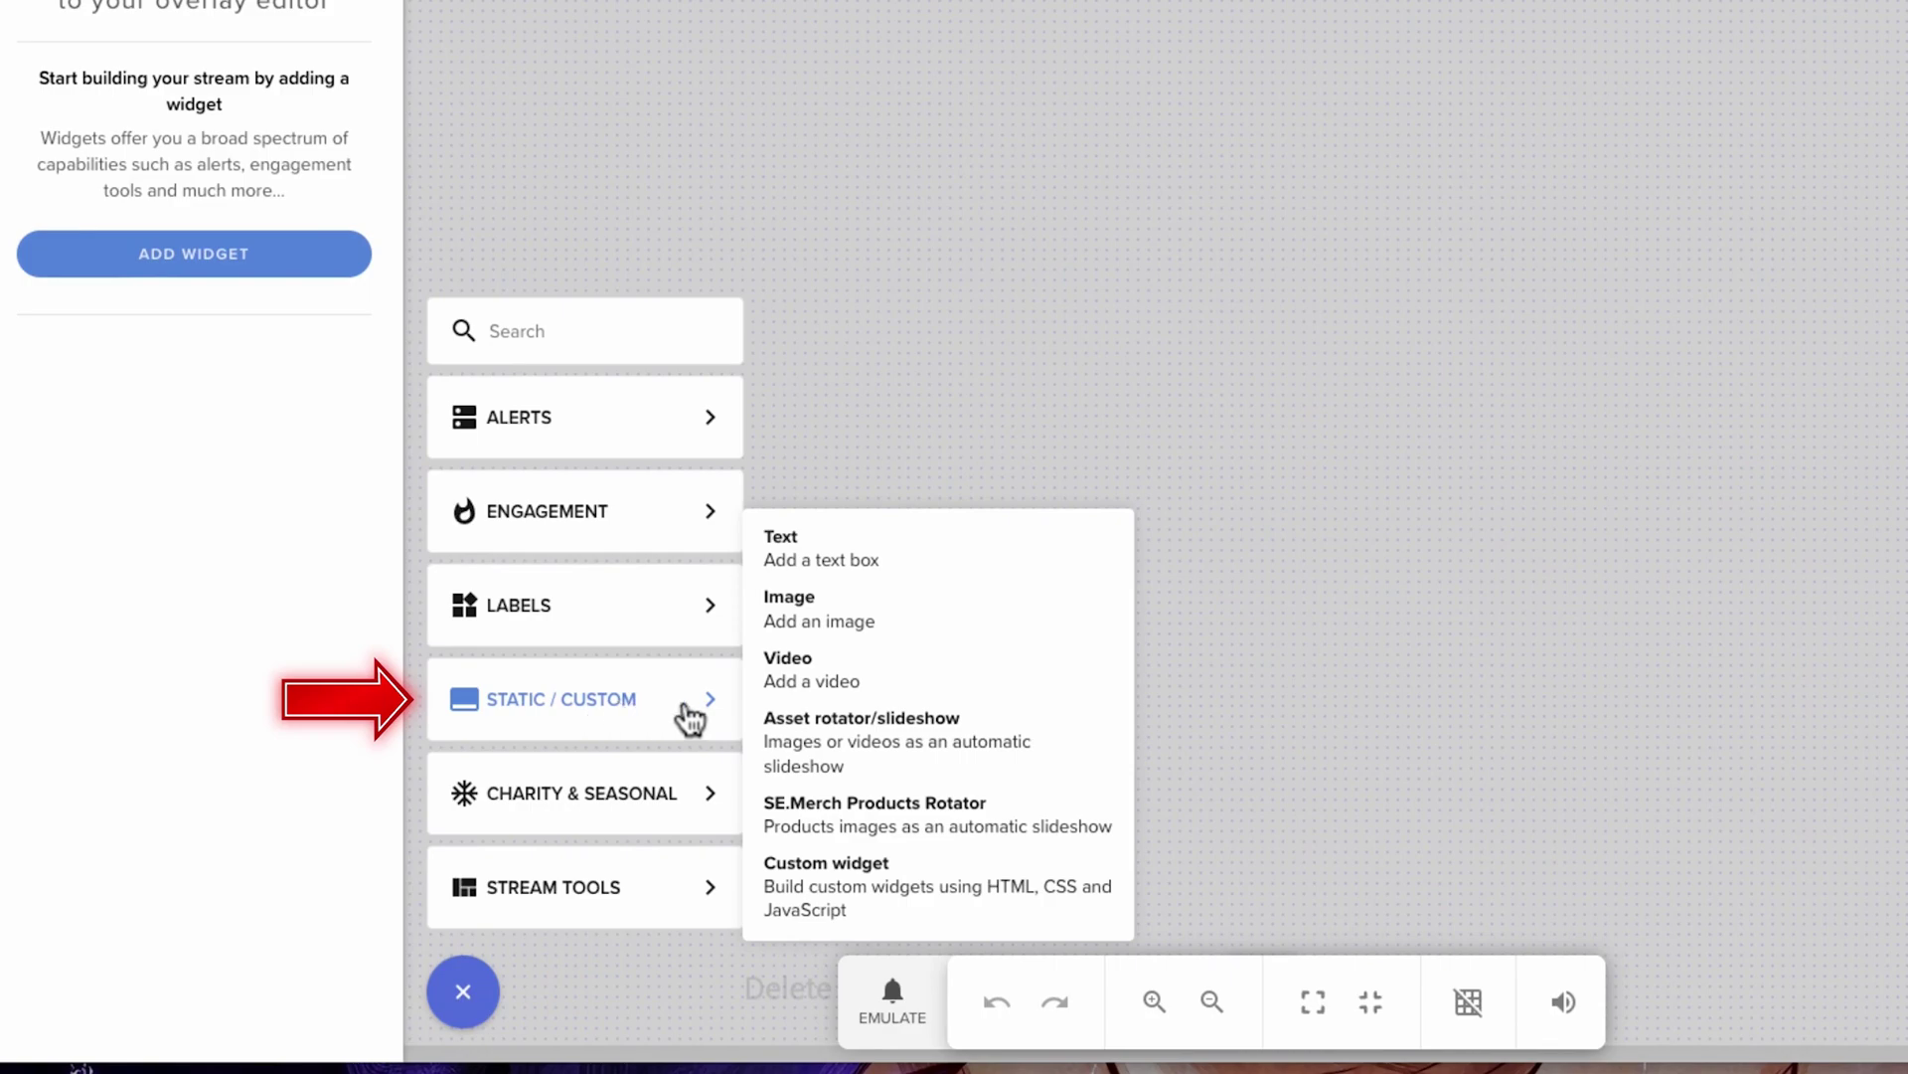
click(903, 673)
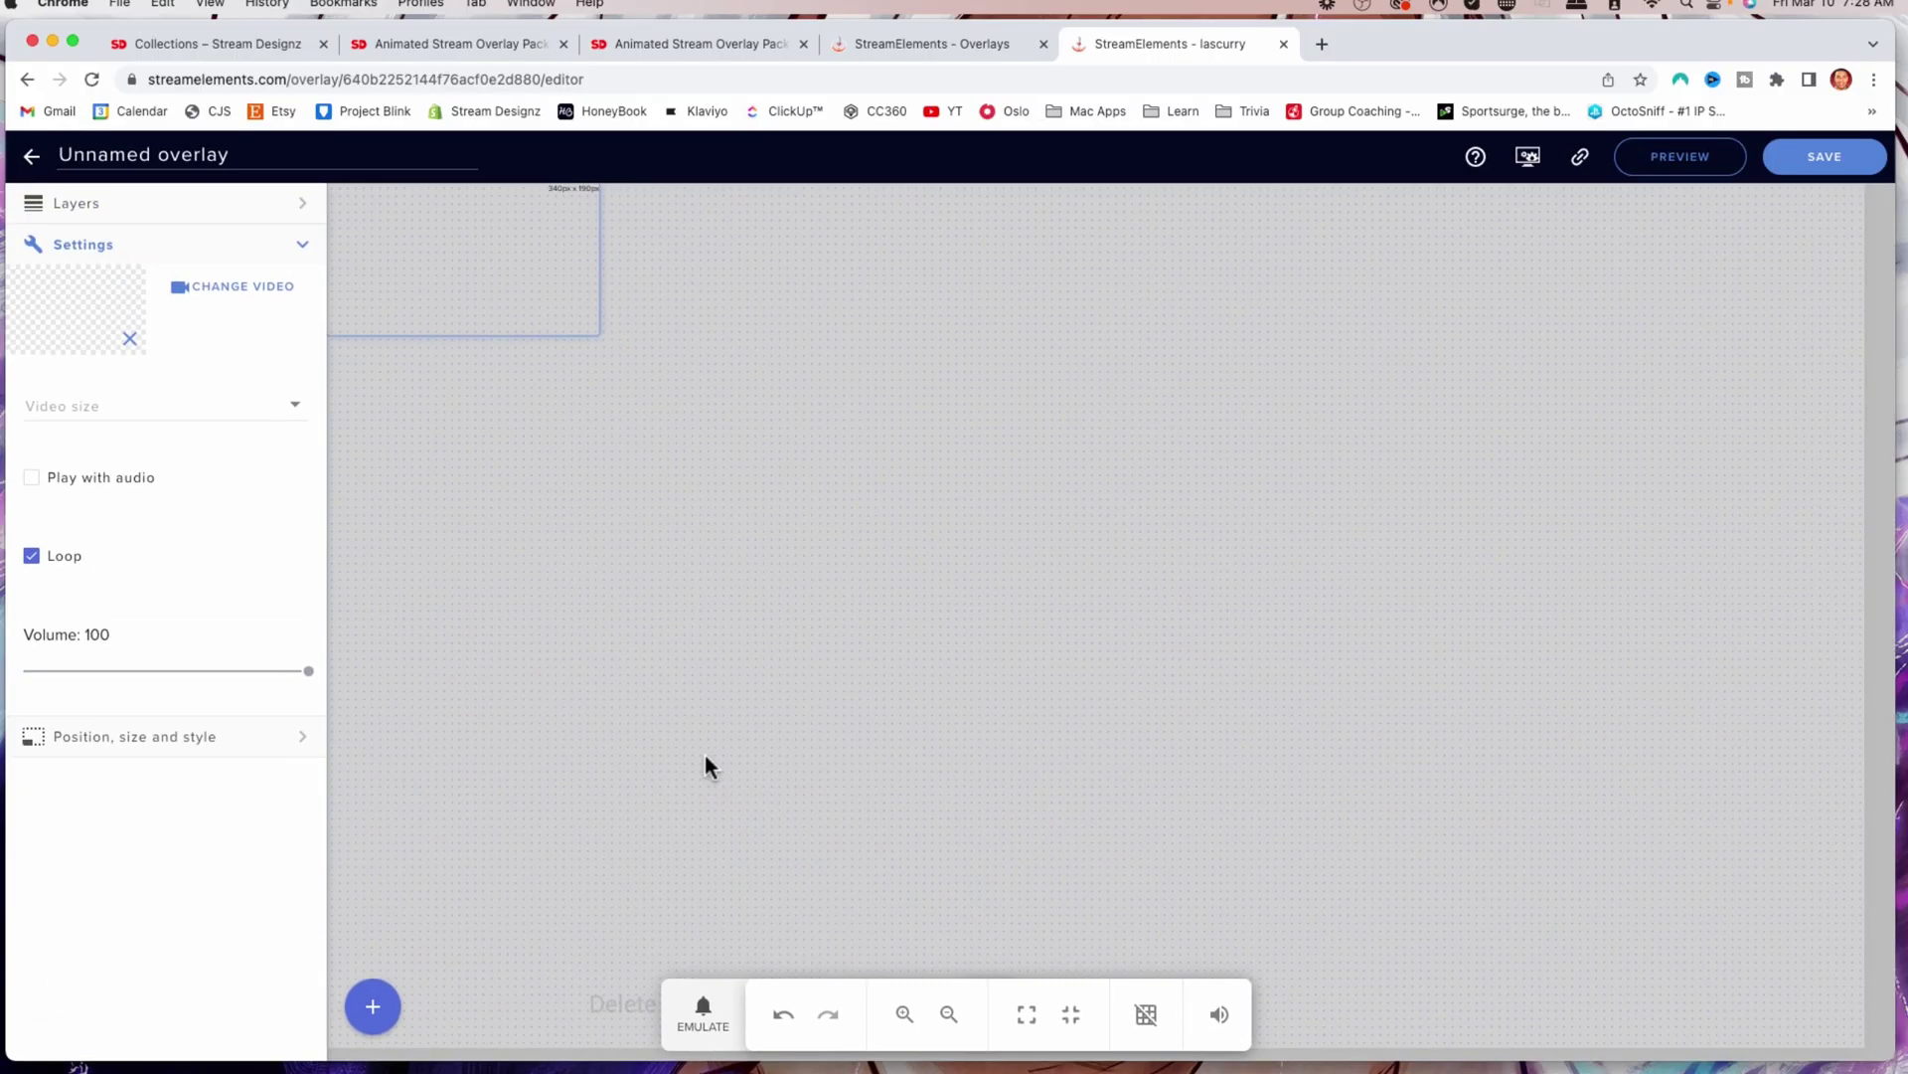
- Upload Overlay Bar.webm for the video widget from the Overlay Screens folder of the Lux animated stream overlay package on the Desktop
click(234, 286)
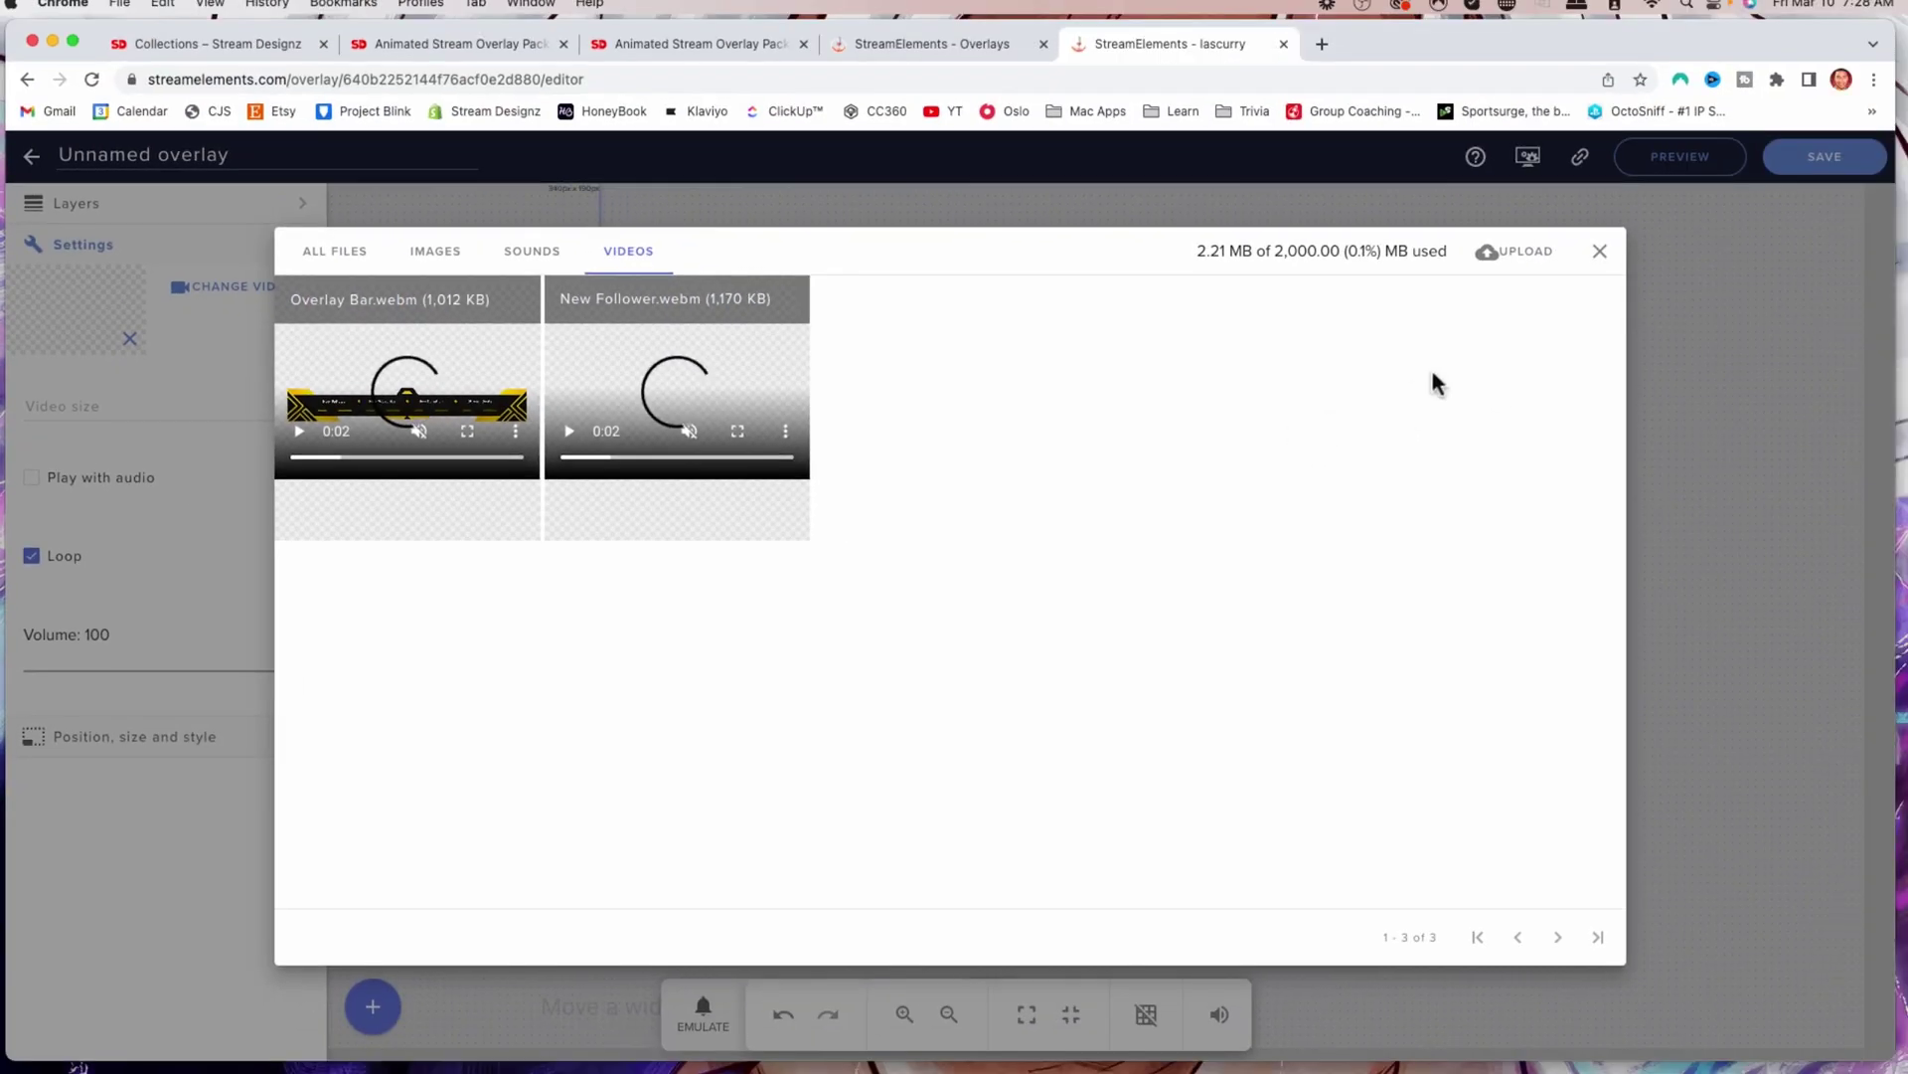
click(1515, 250)
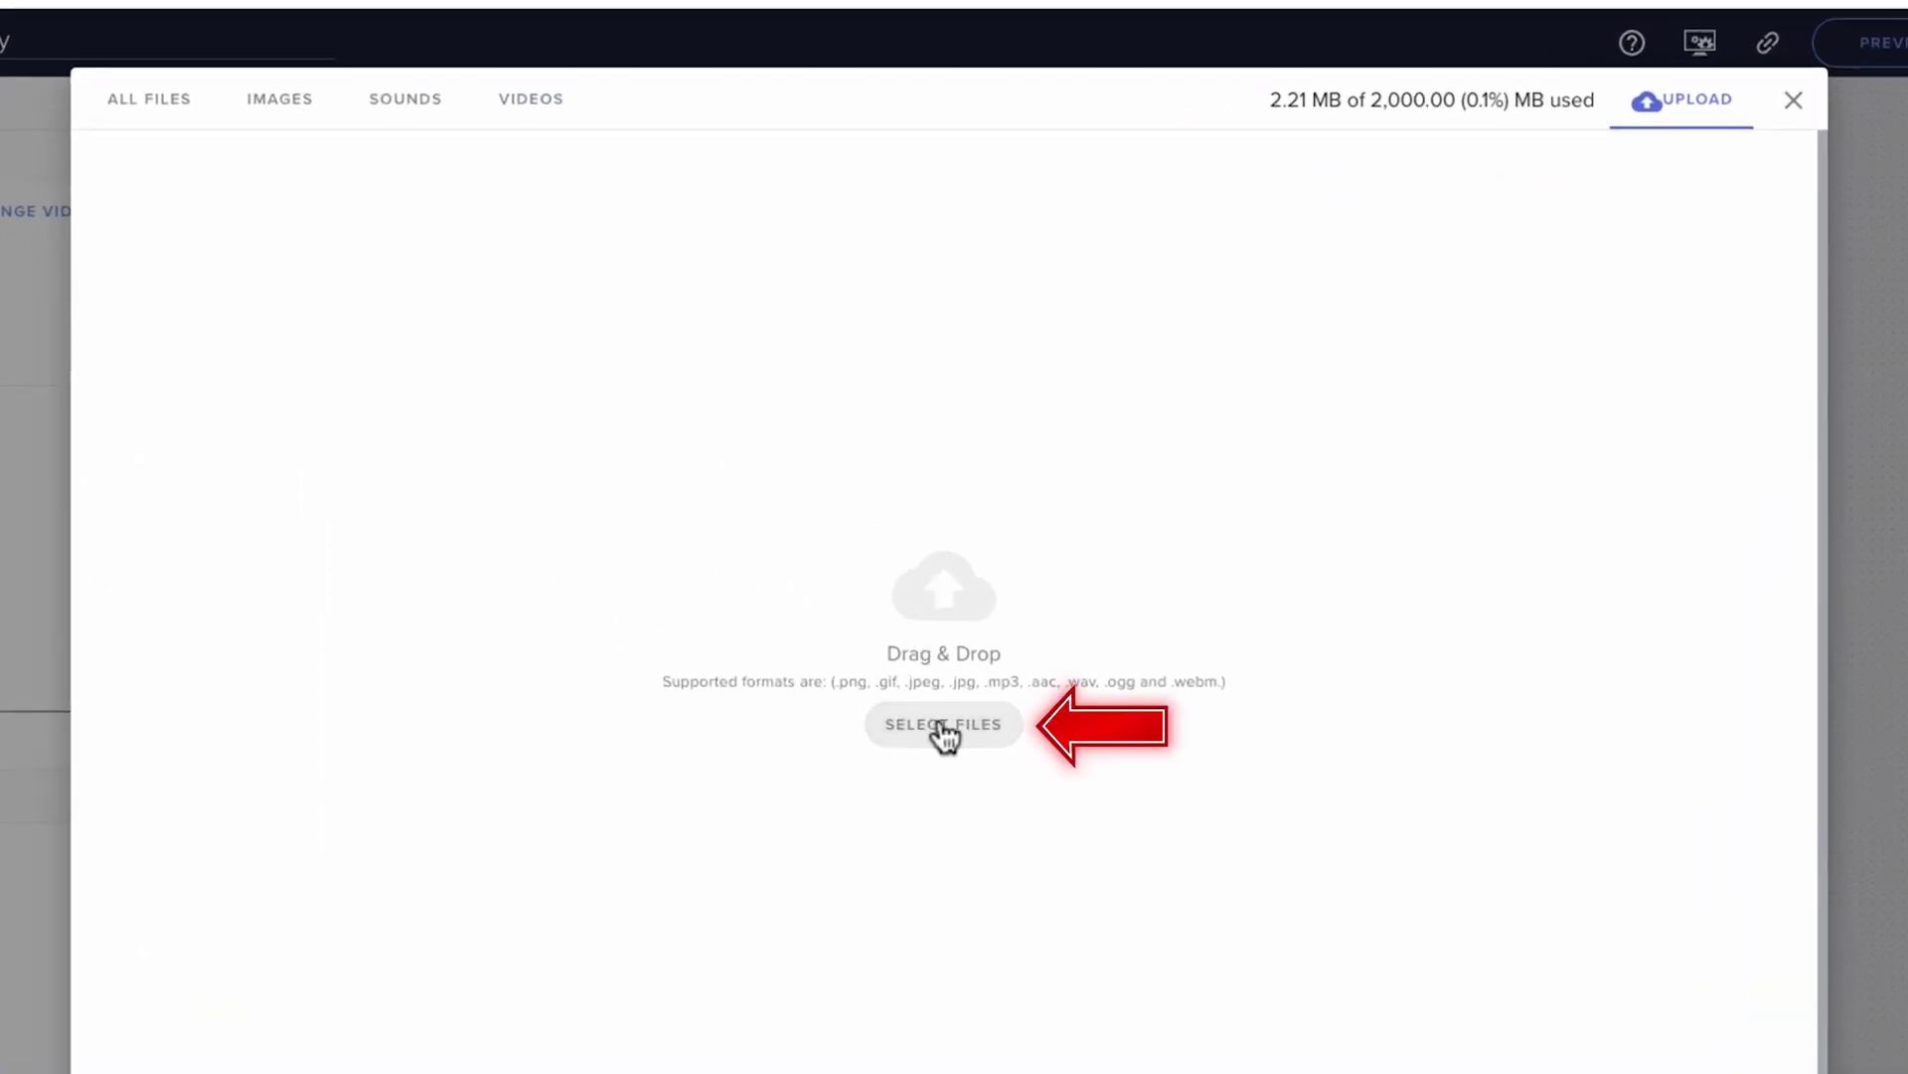
click(944, 735)
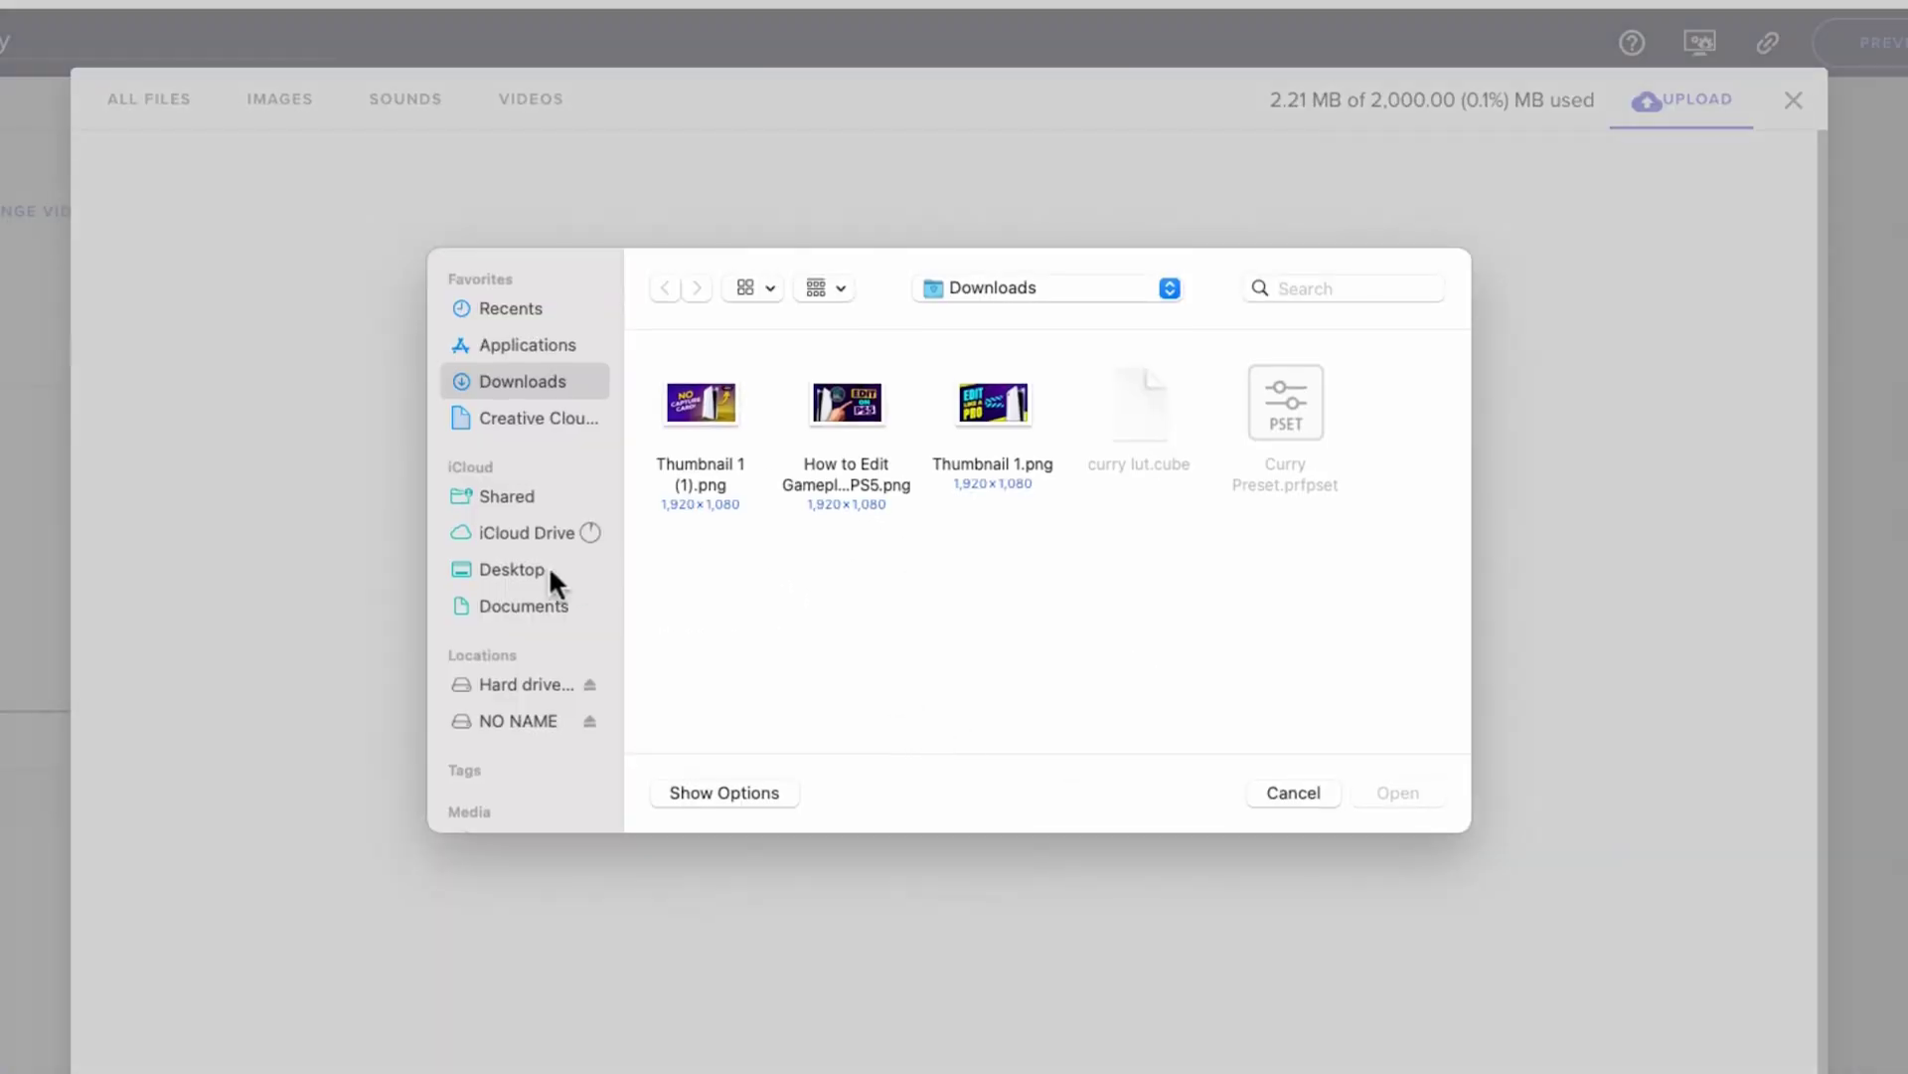
click(513, 572)
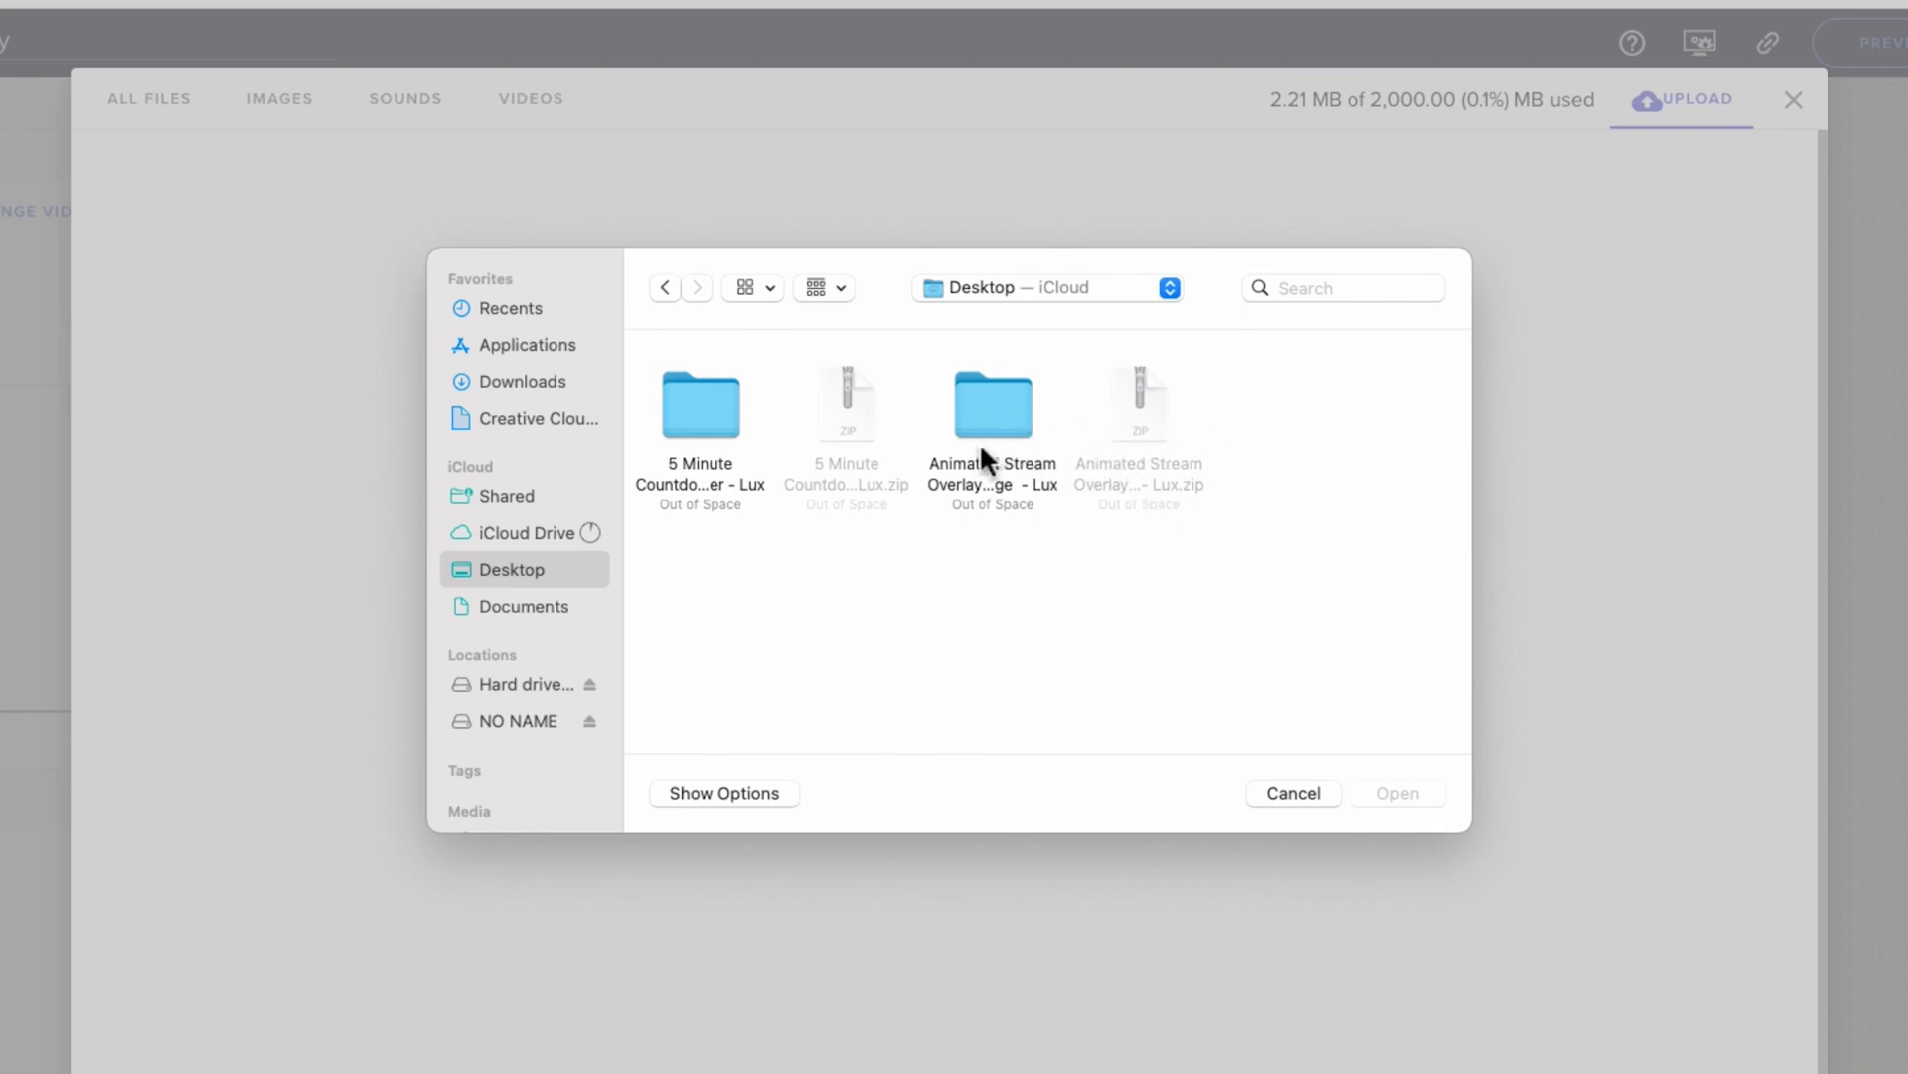
double_click(987, 405)
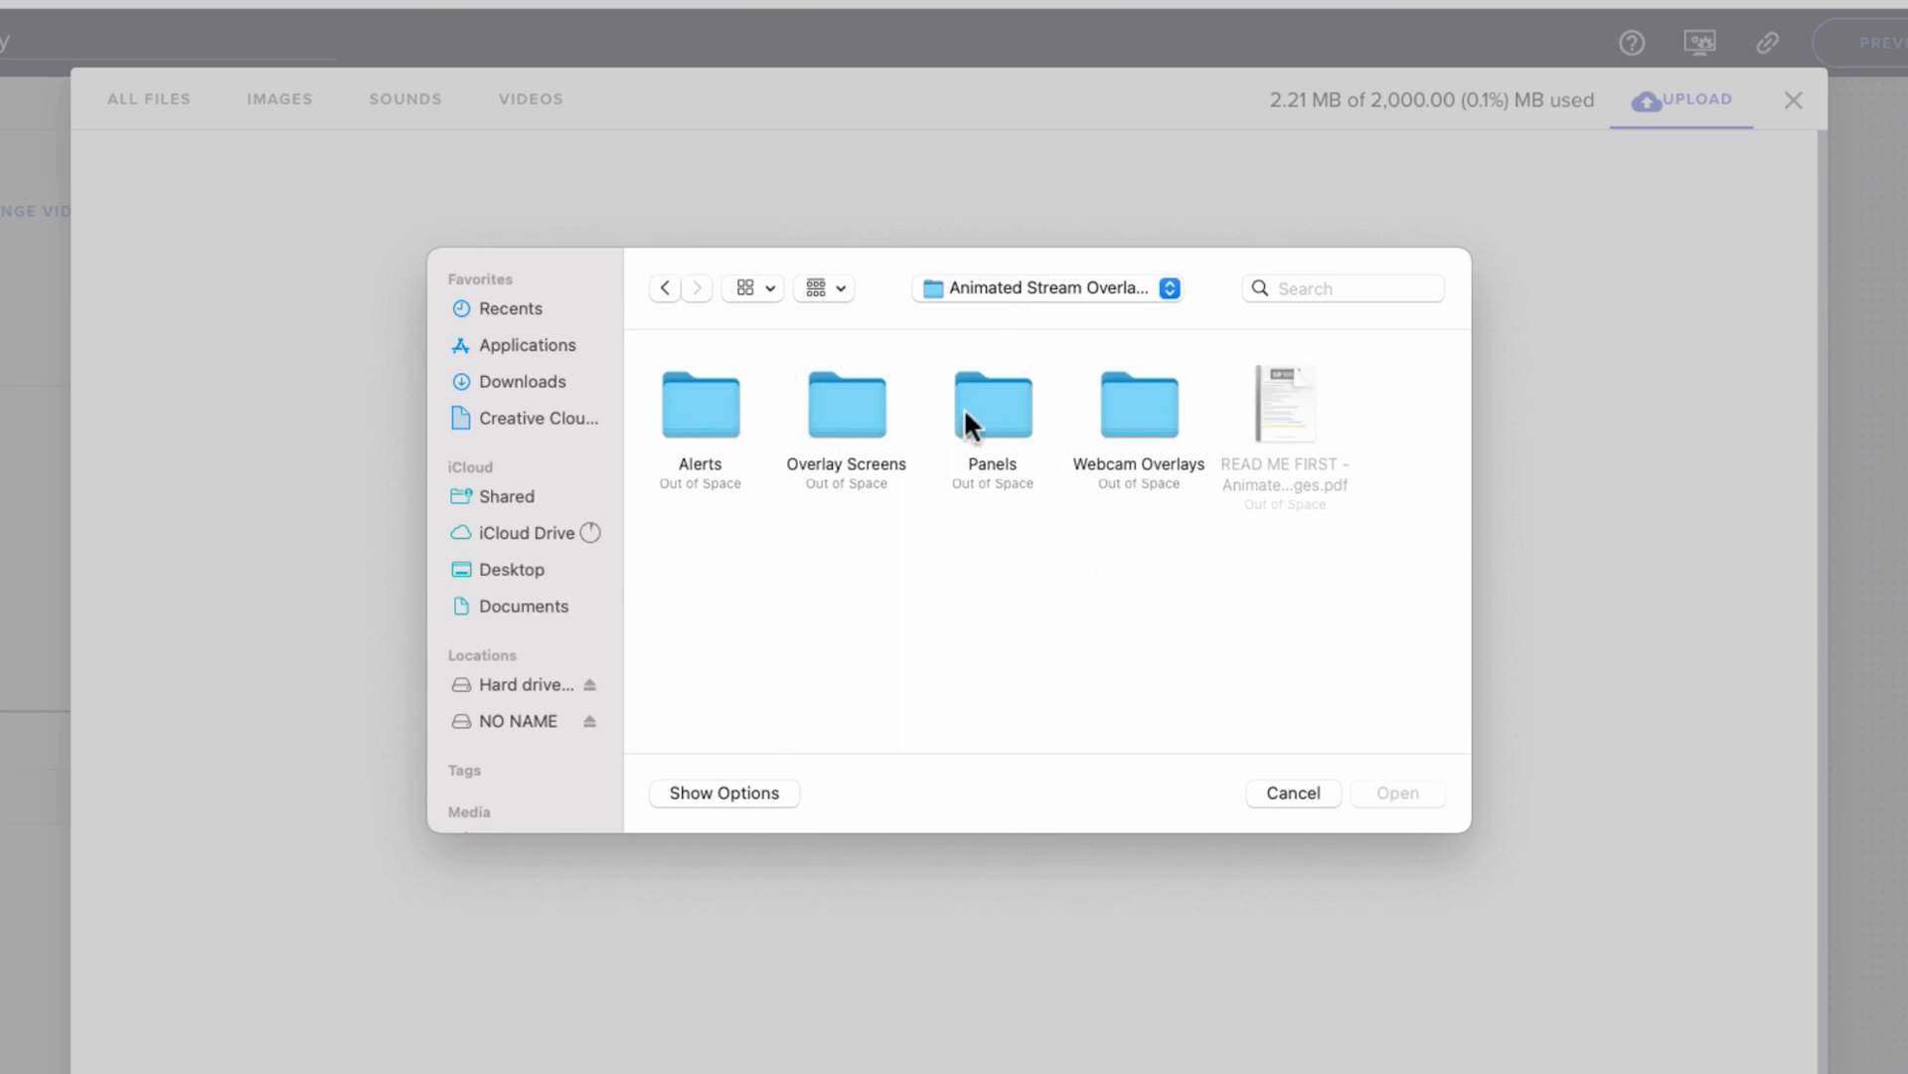
double_click(831, 416)
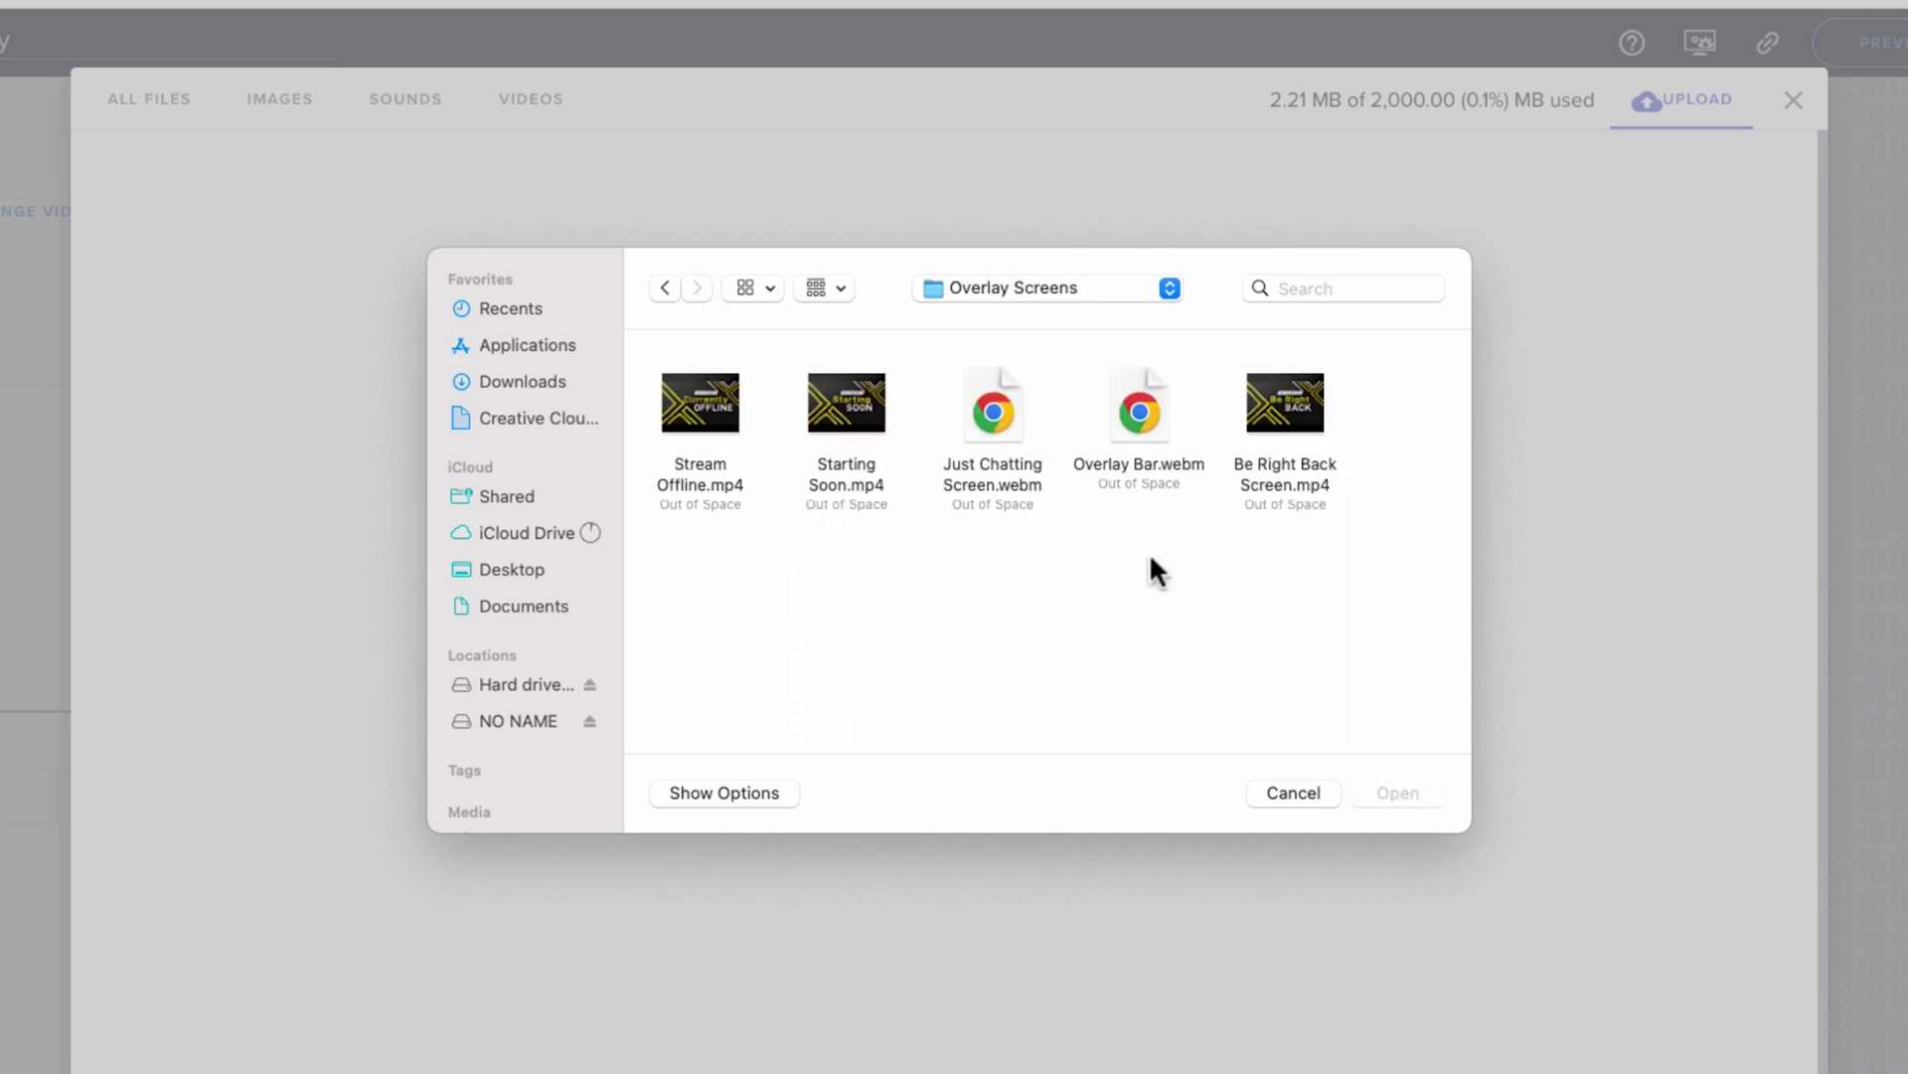
click(1129, 429)
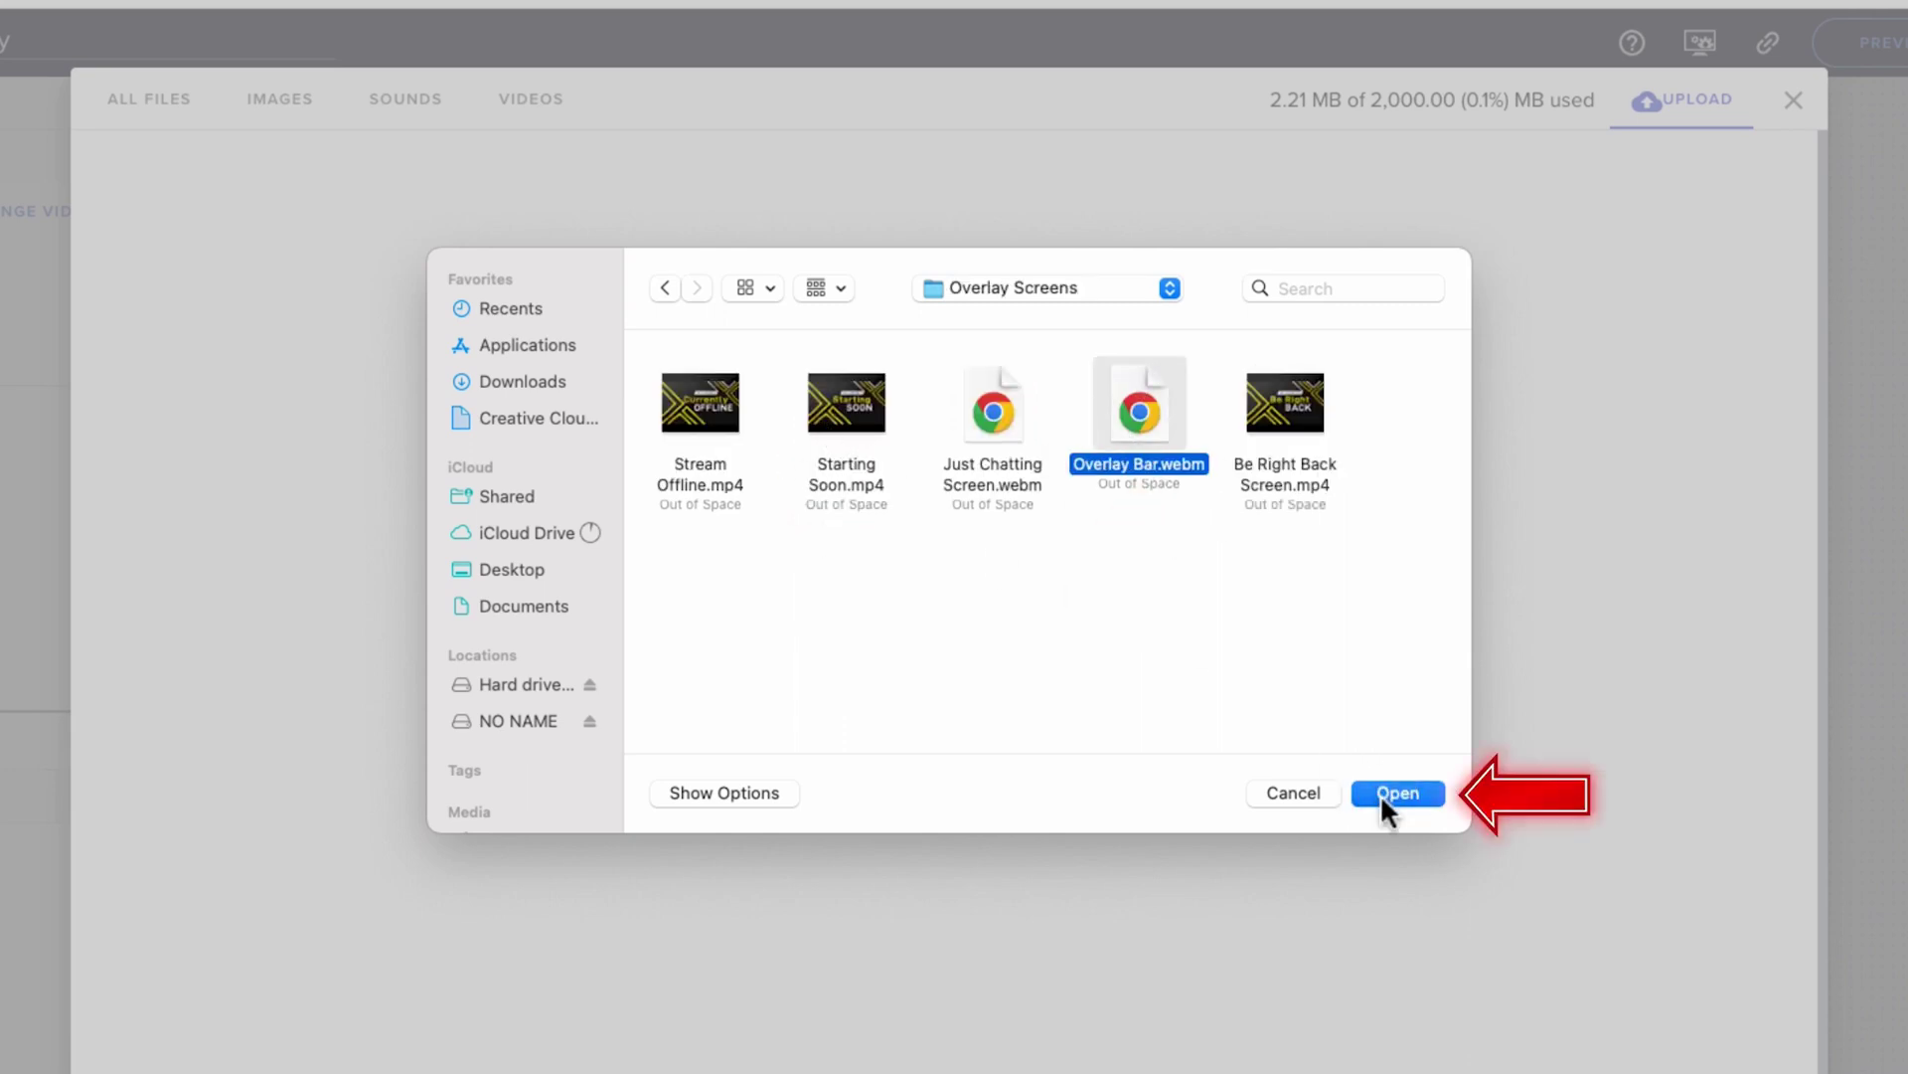
click(1381, 792)
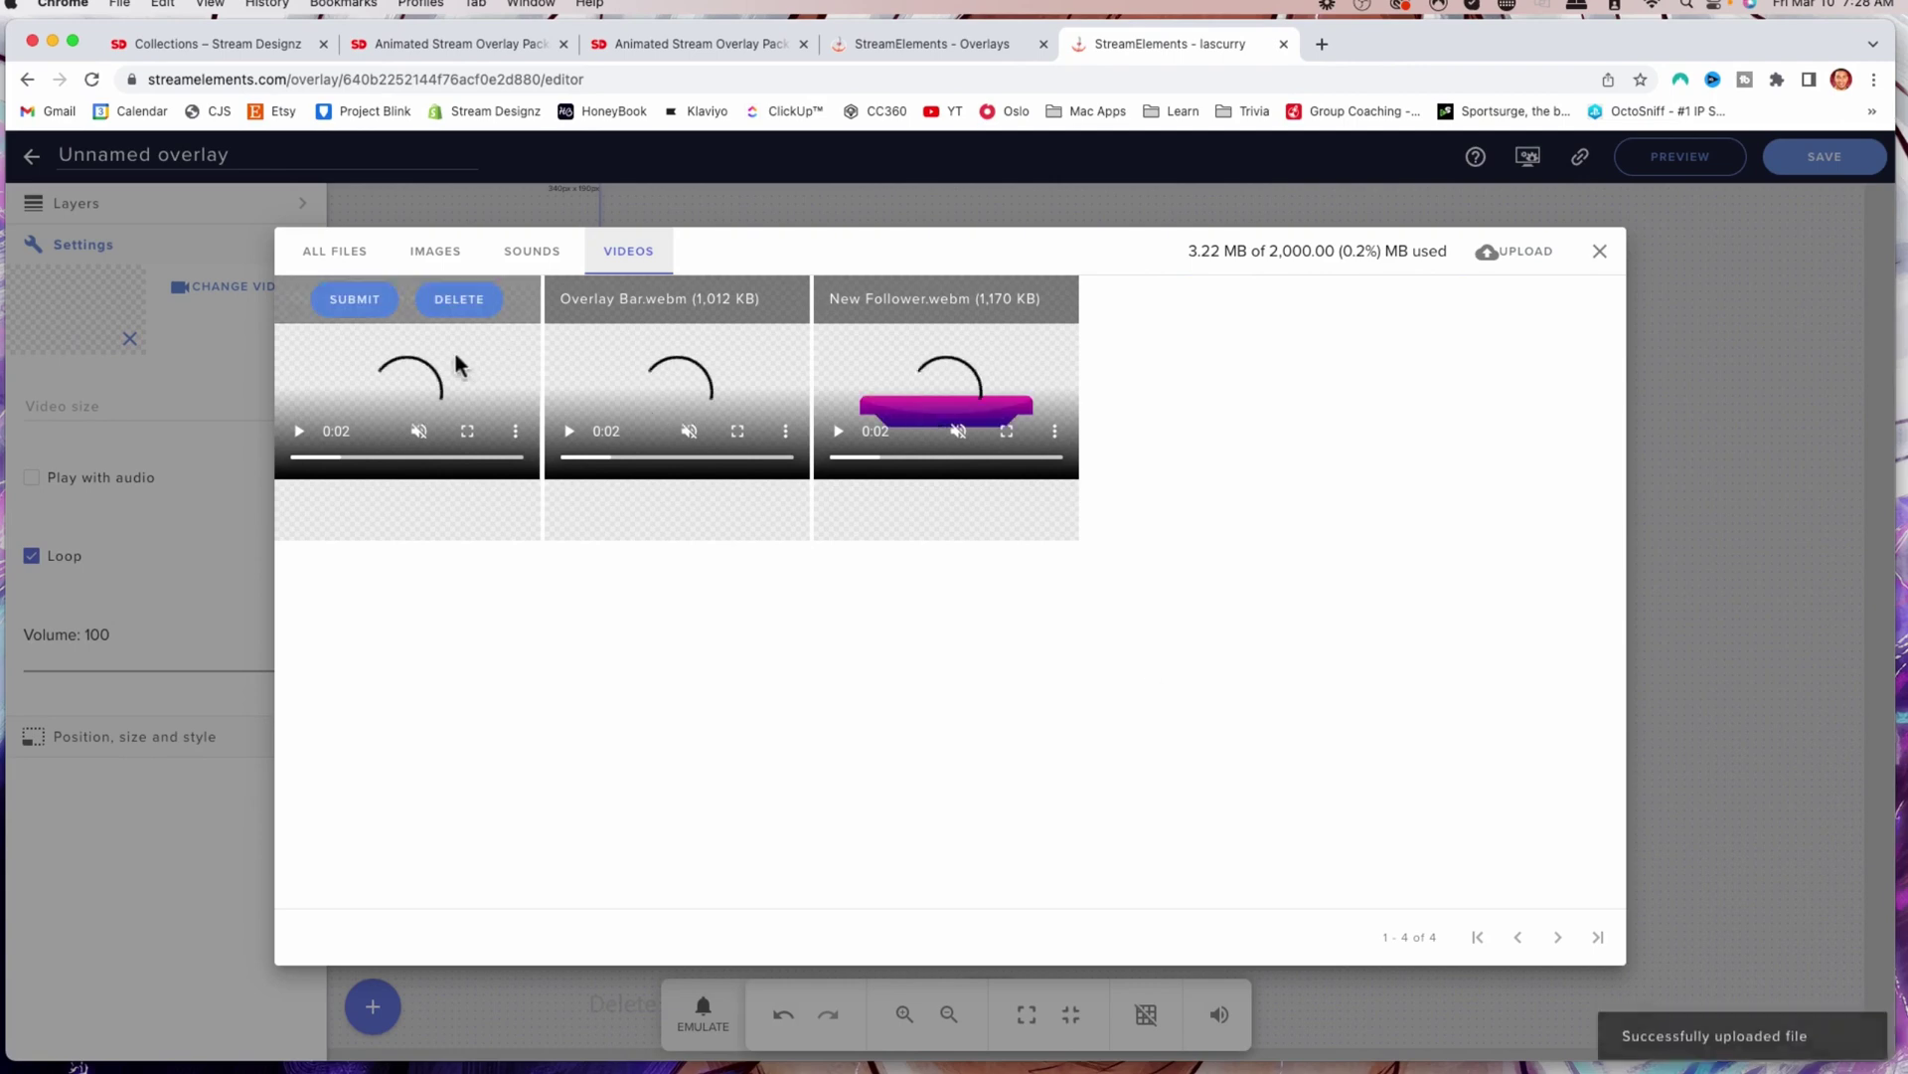
- Use the newly uploaded Overlay Bar.webm as the widget's video and enlarge it to nearly fill the overlay canvas
click(363, 303)
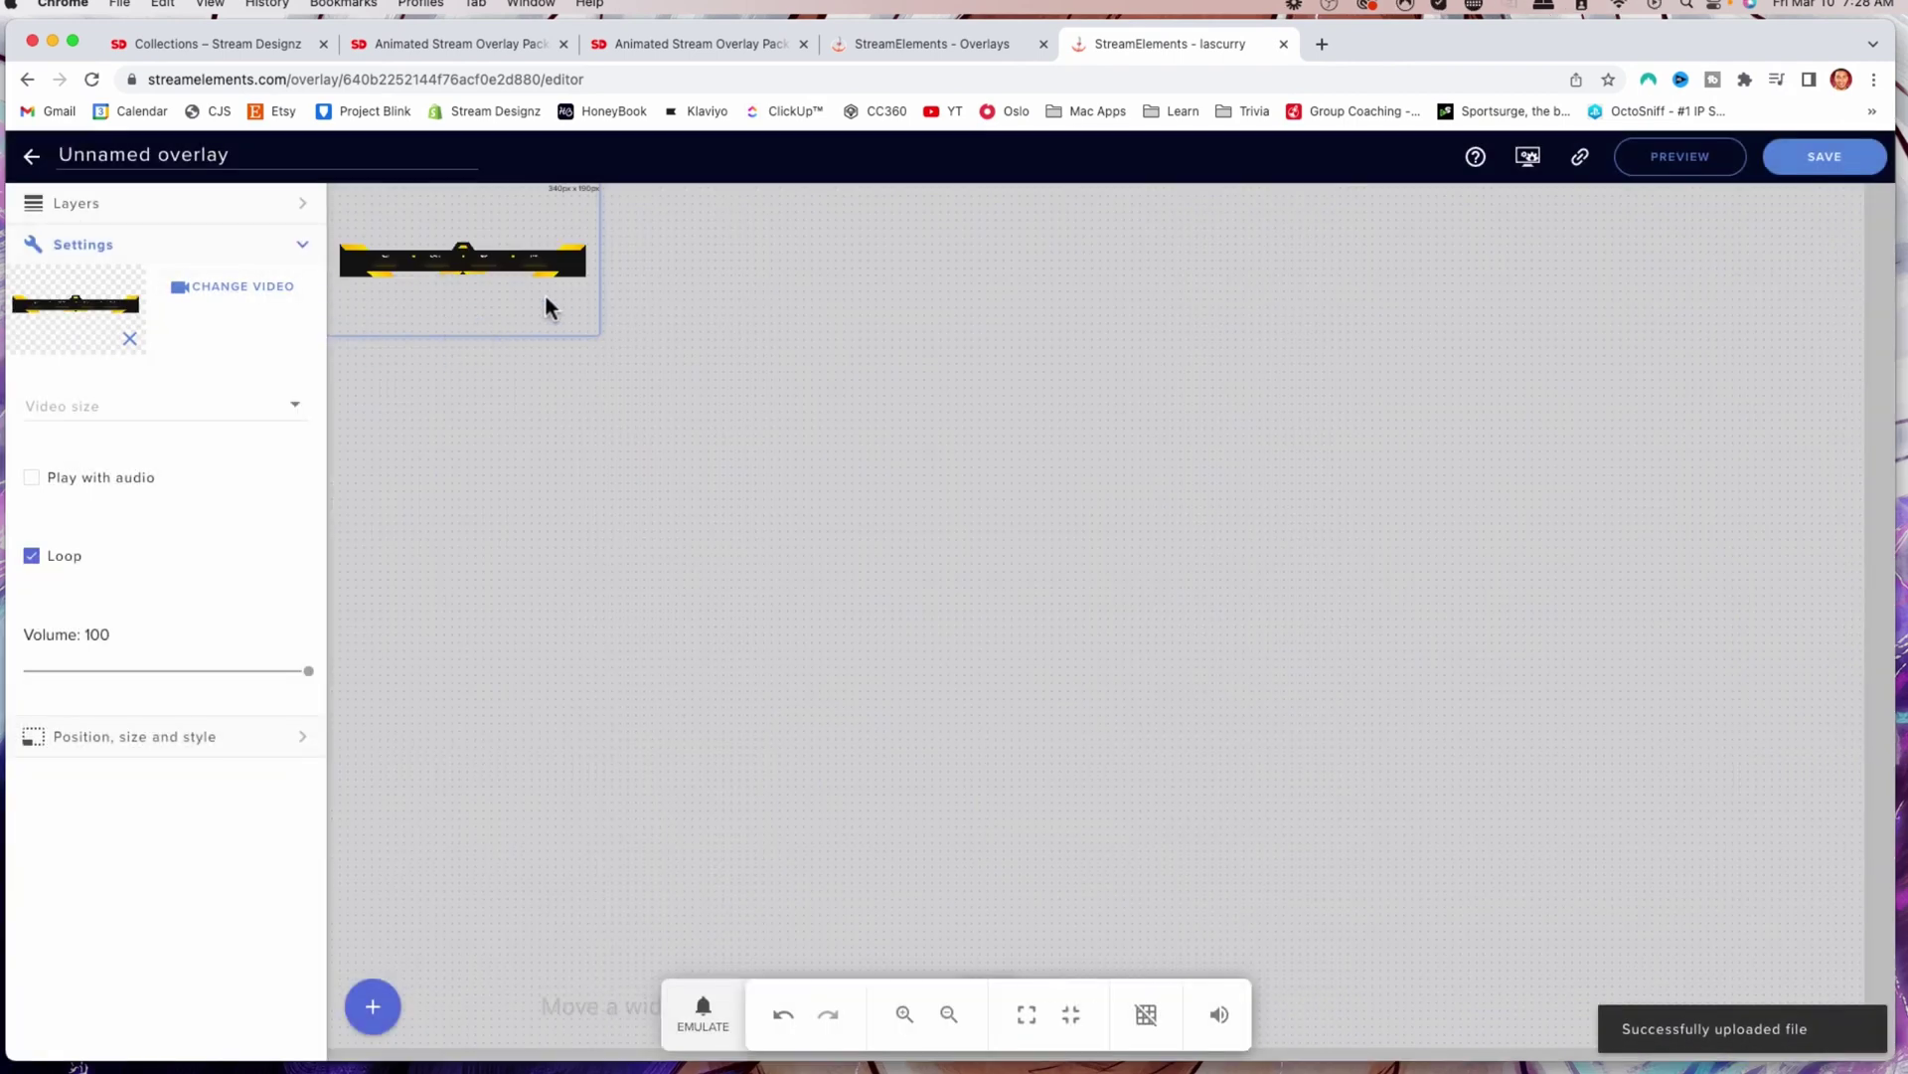
drag(589, 333, 1832, 1007)
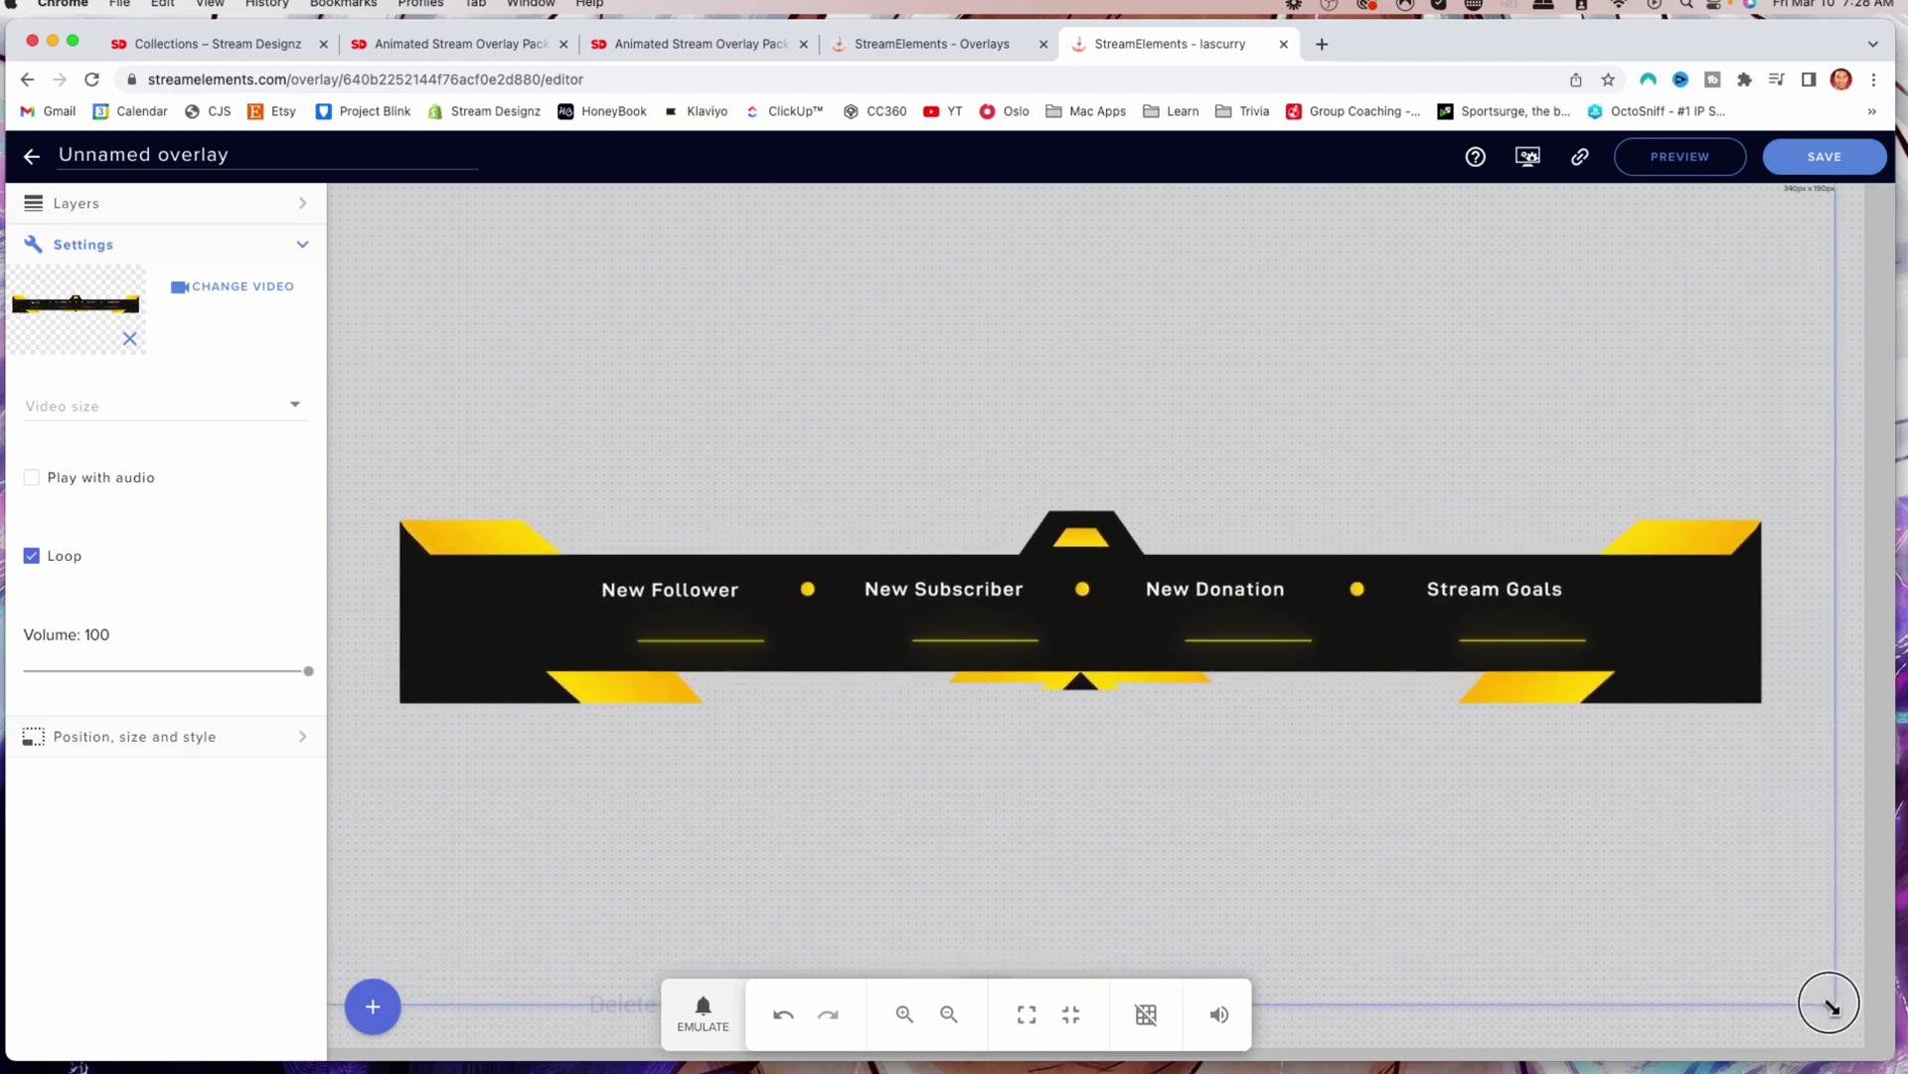
mouse_move(1099, 624)
mouse_down()
mouse_move(1113, 592)
mouse_move(1103, 665)
mouse_move(1102, 643)
mouse_up()
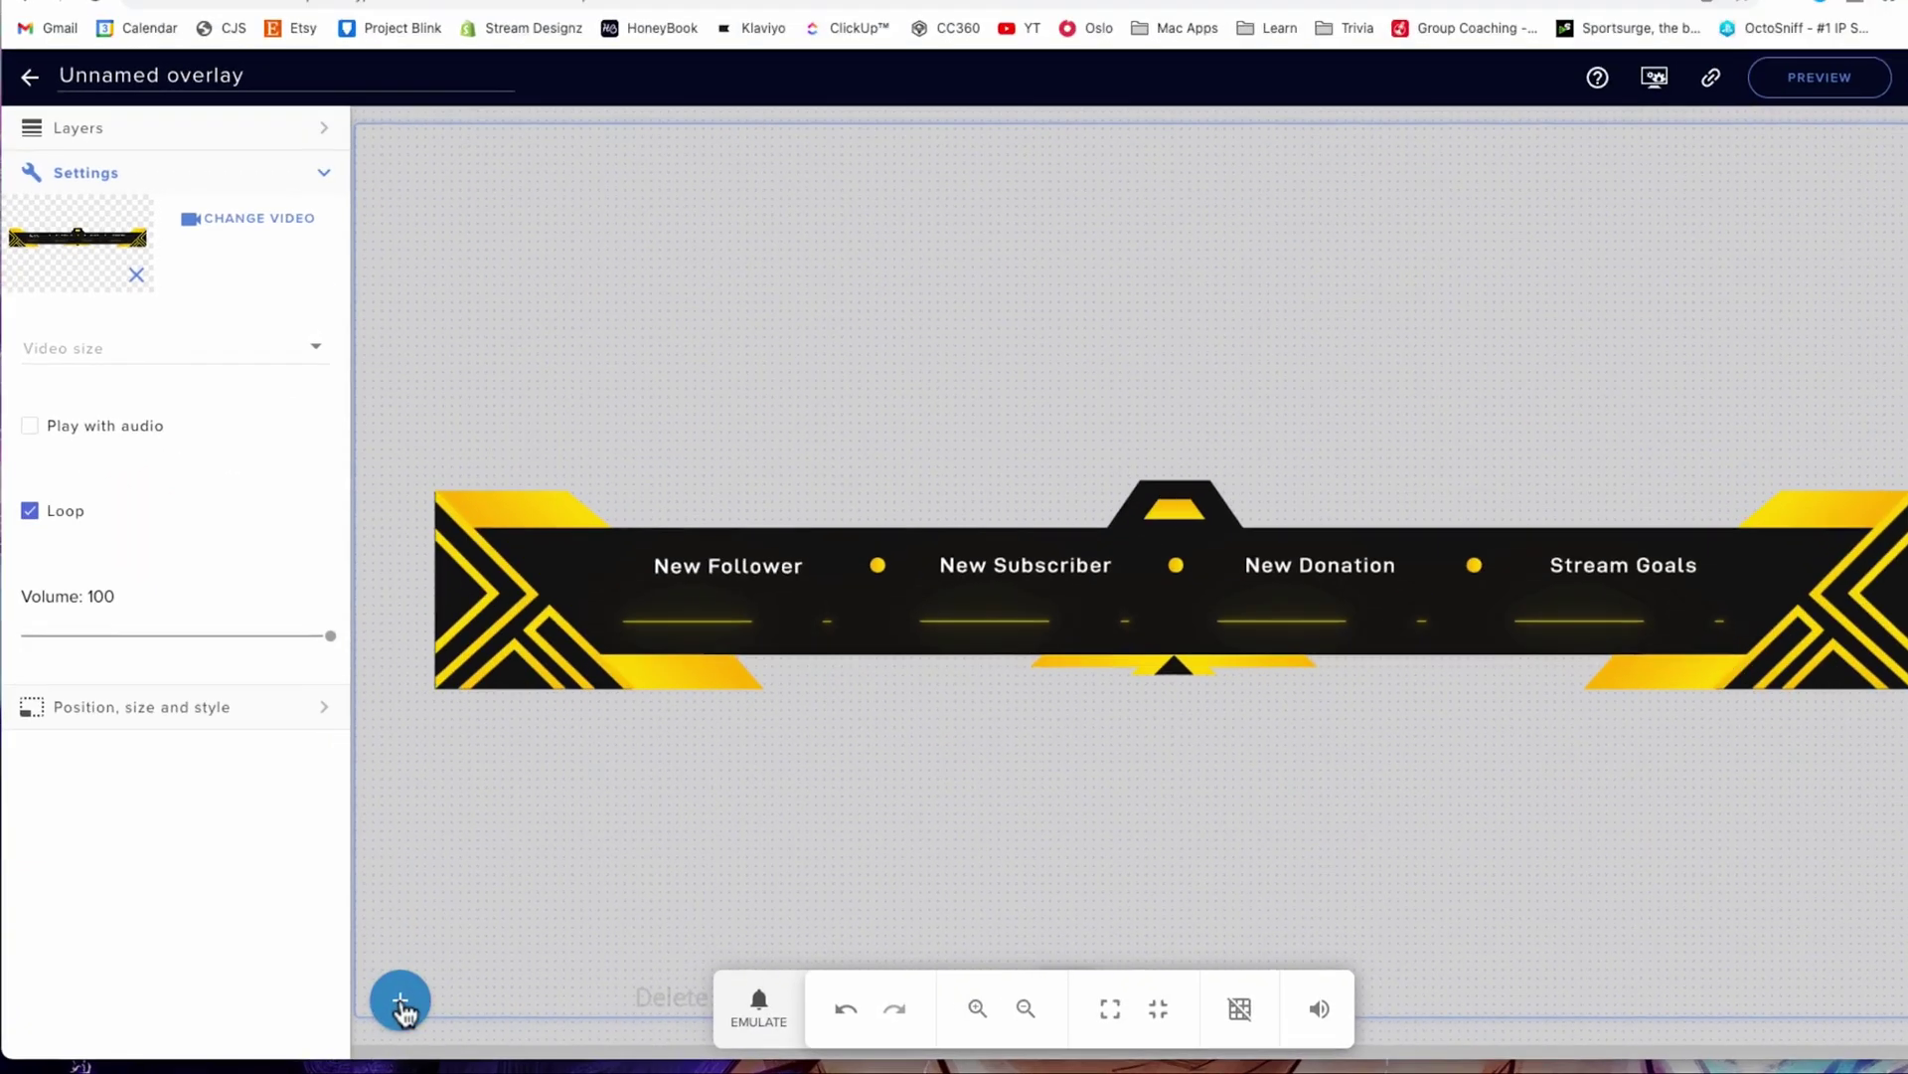
- Add a Latest follower label and place it on the overlay bar beneath the New Follower heading
click(401, 1006)
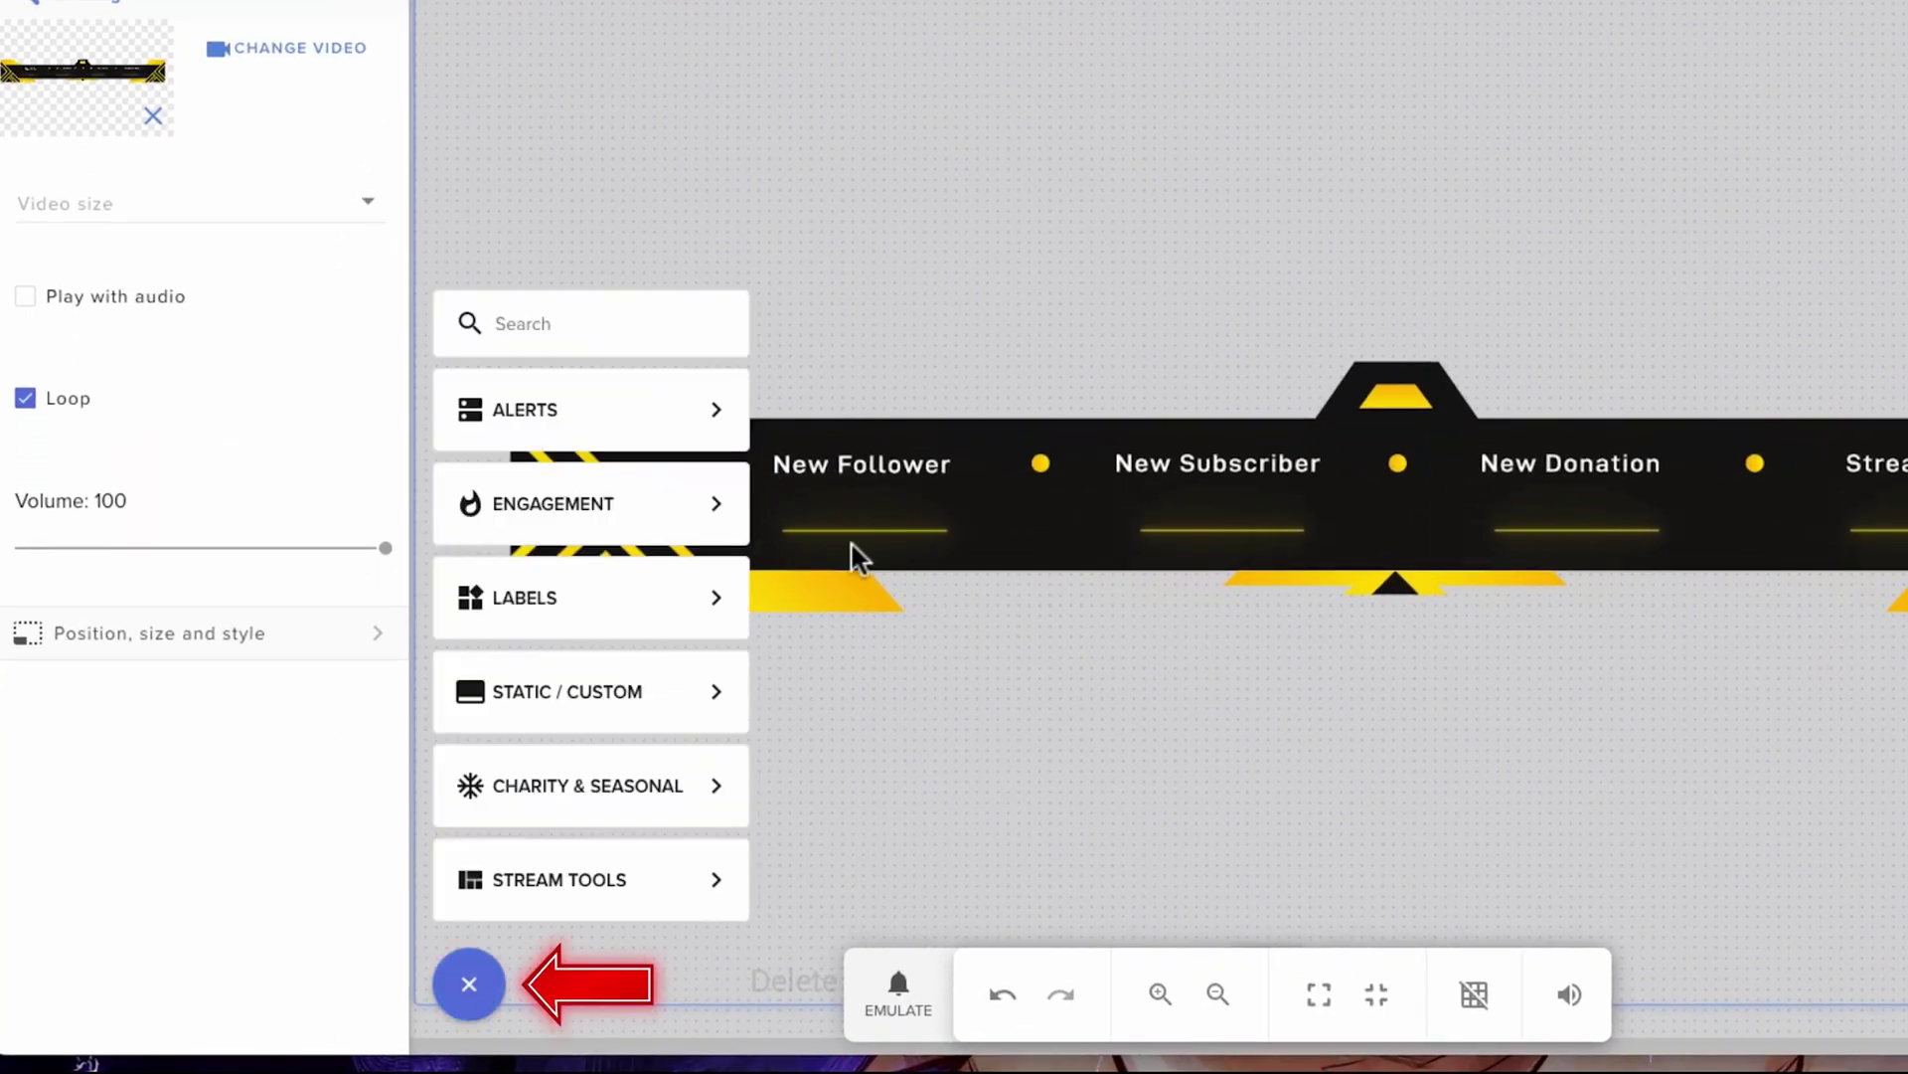
mouse_move(630, 605)
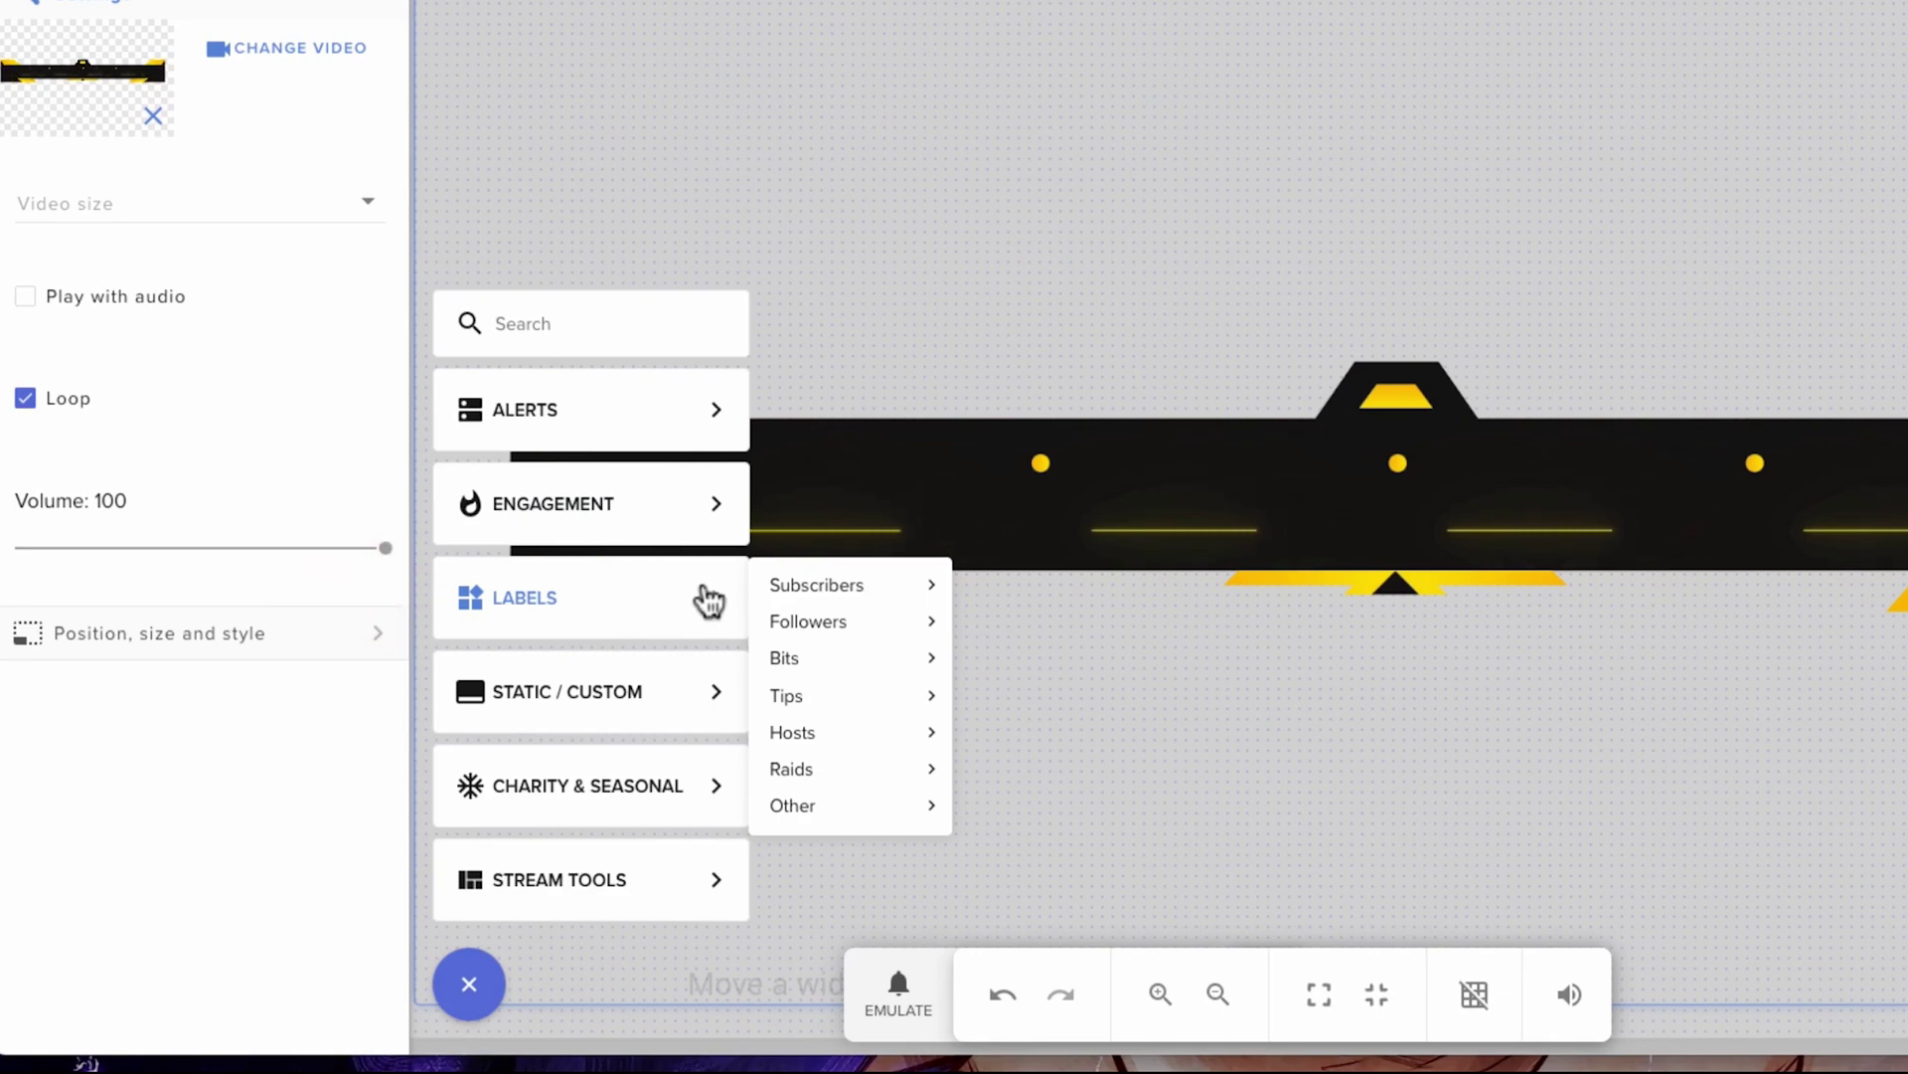
mouse_move(865, 628)
mouse_move(1030, 641)
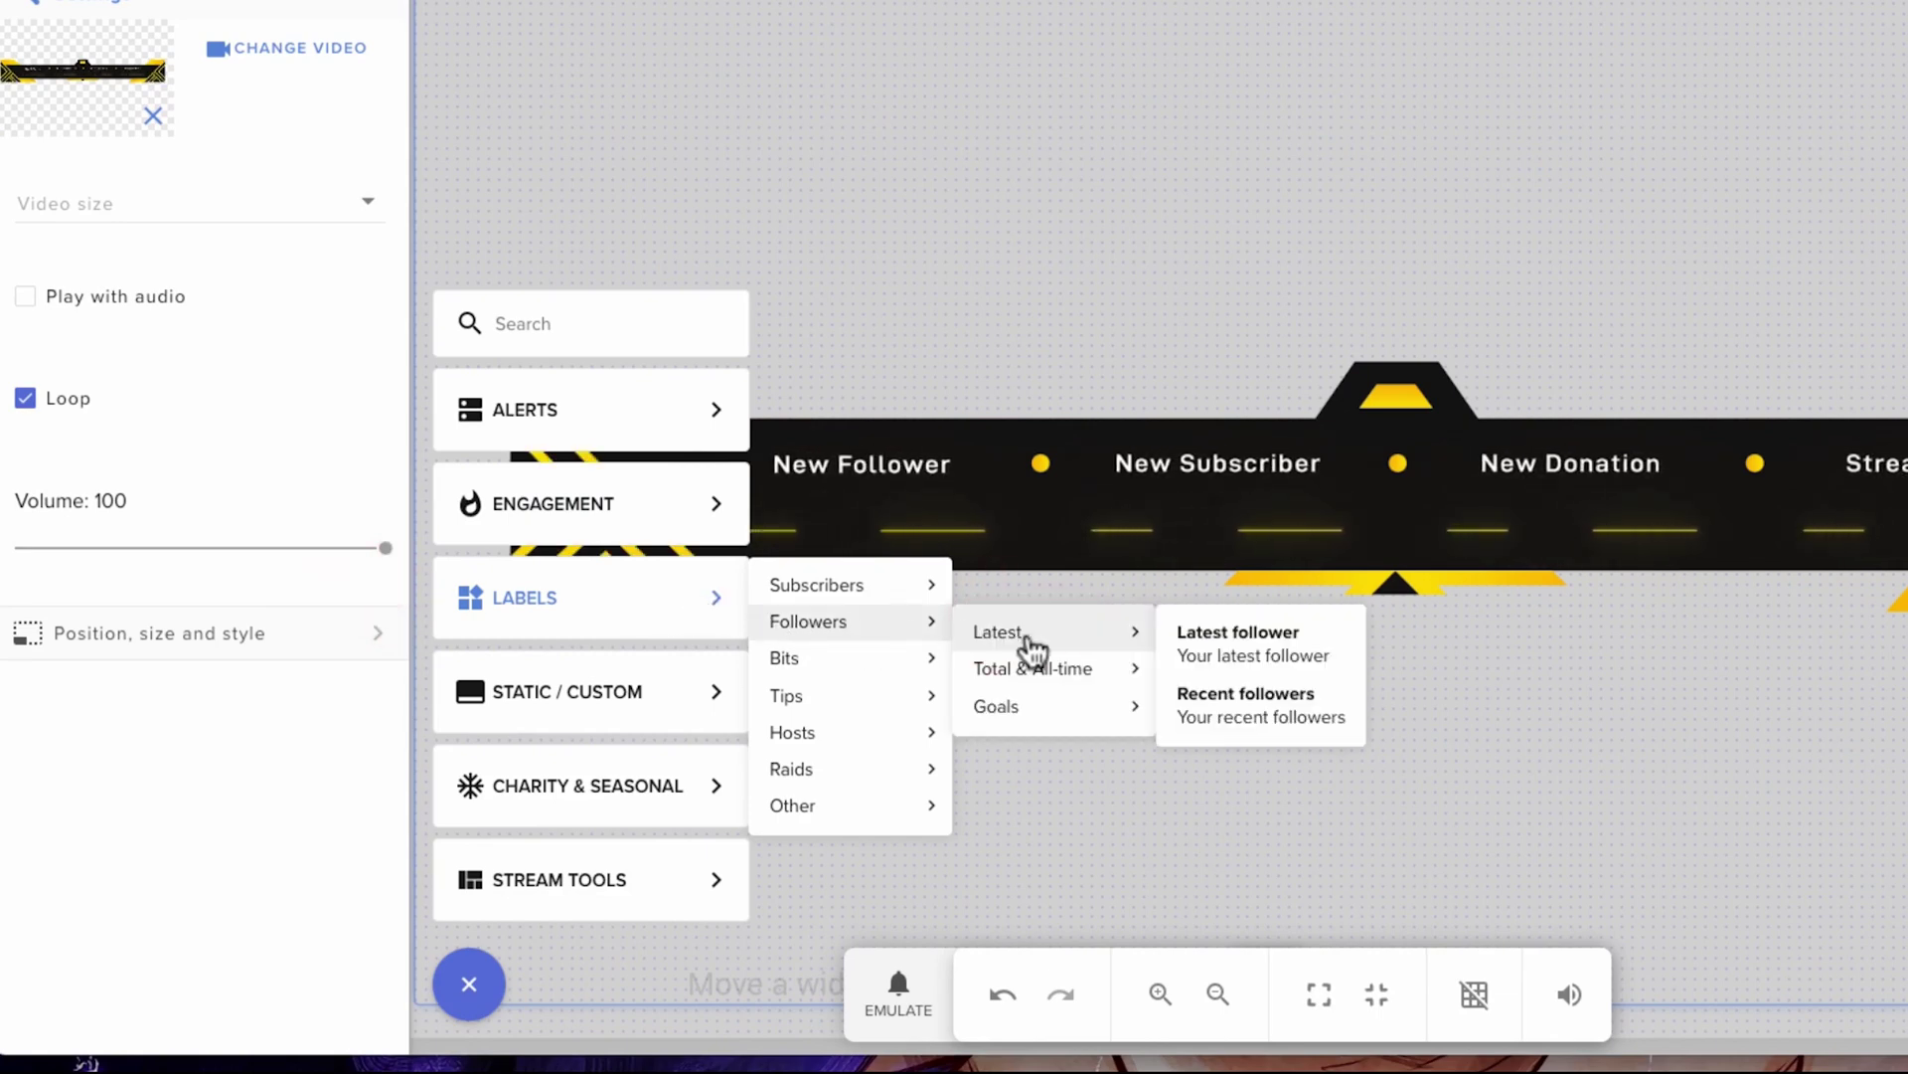
click(1242, 714)
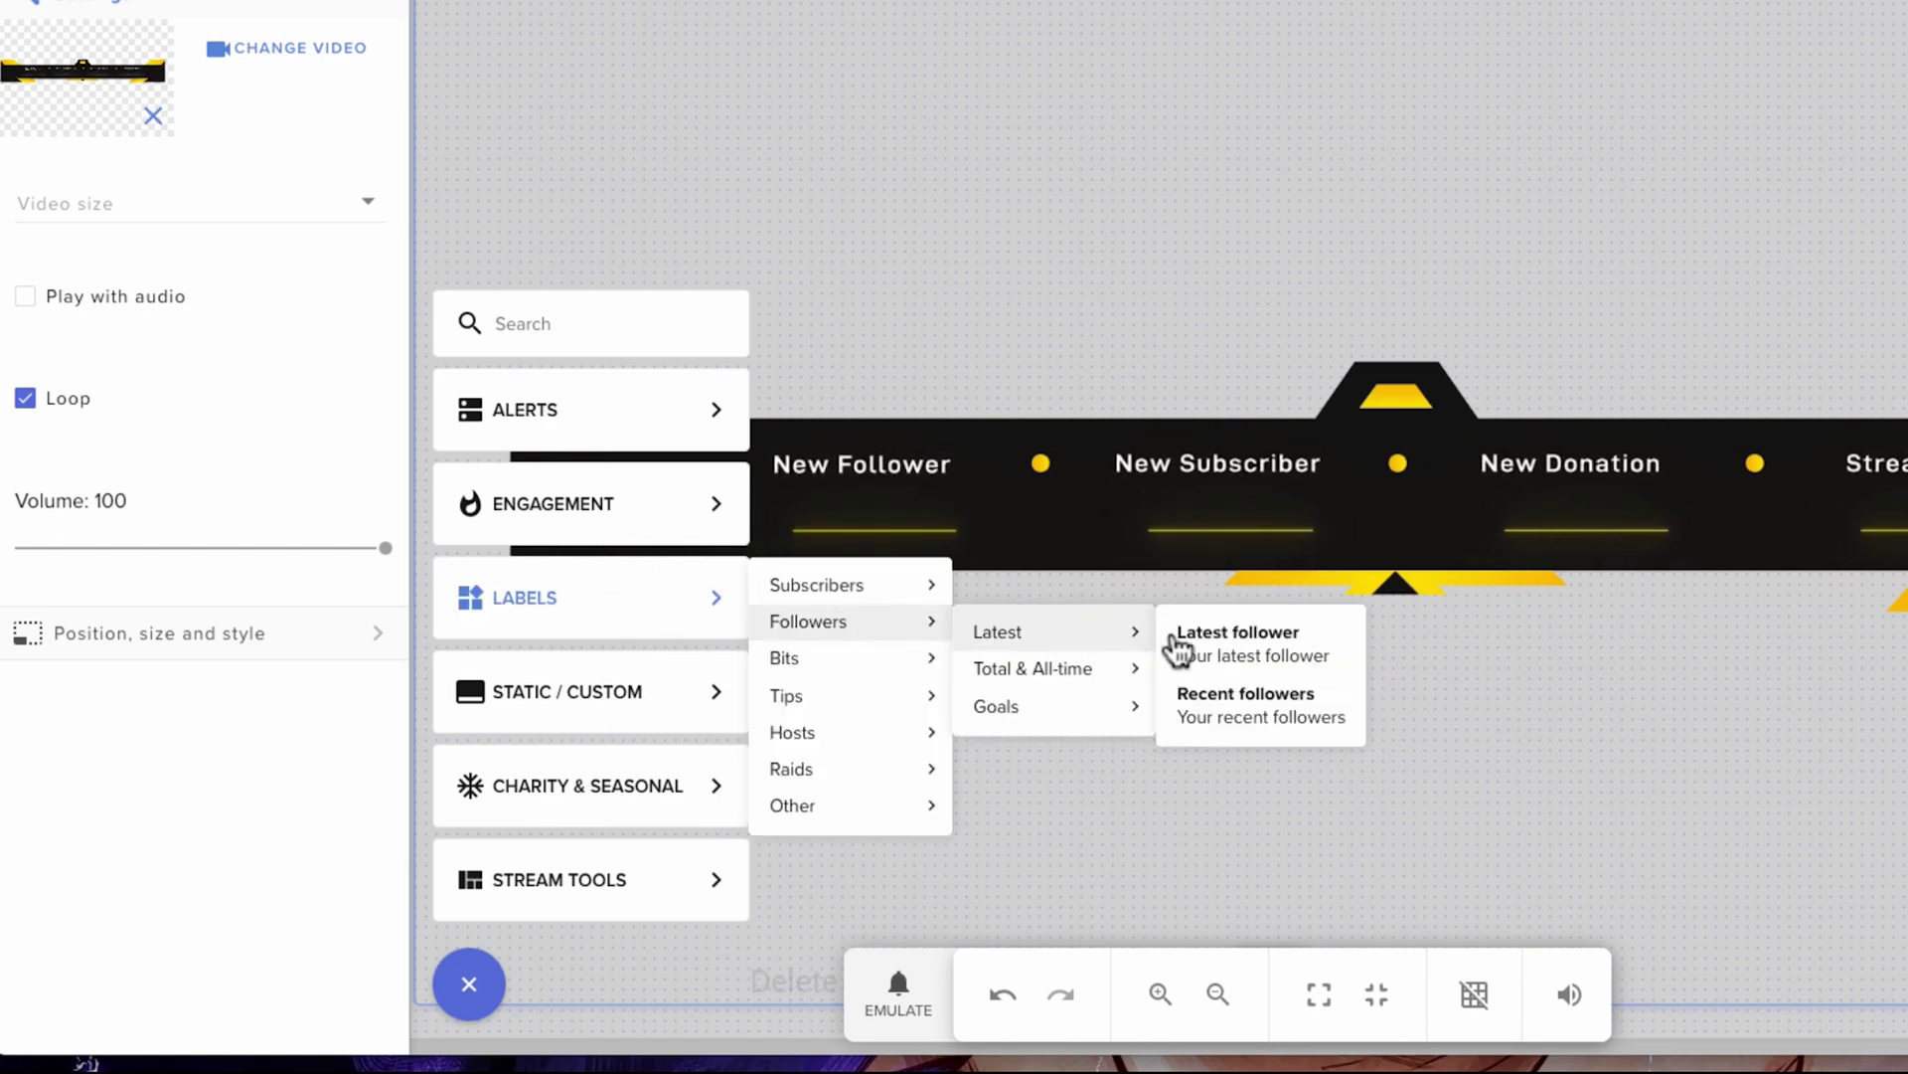
click(1226, 652)
drag(435, 193, 636, 644)
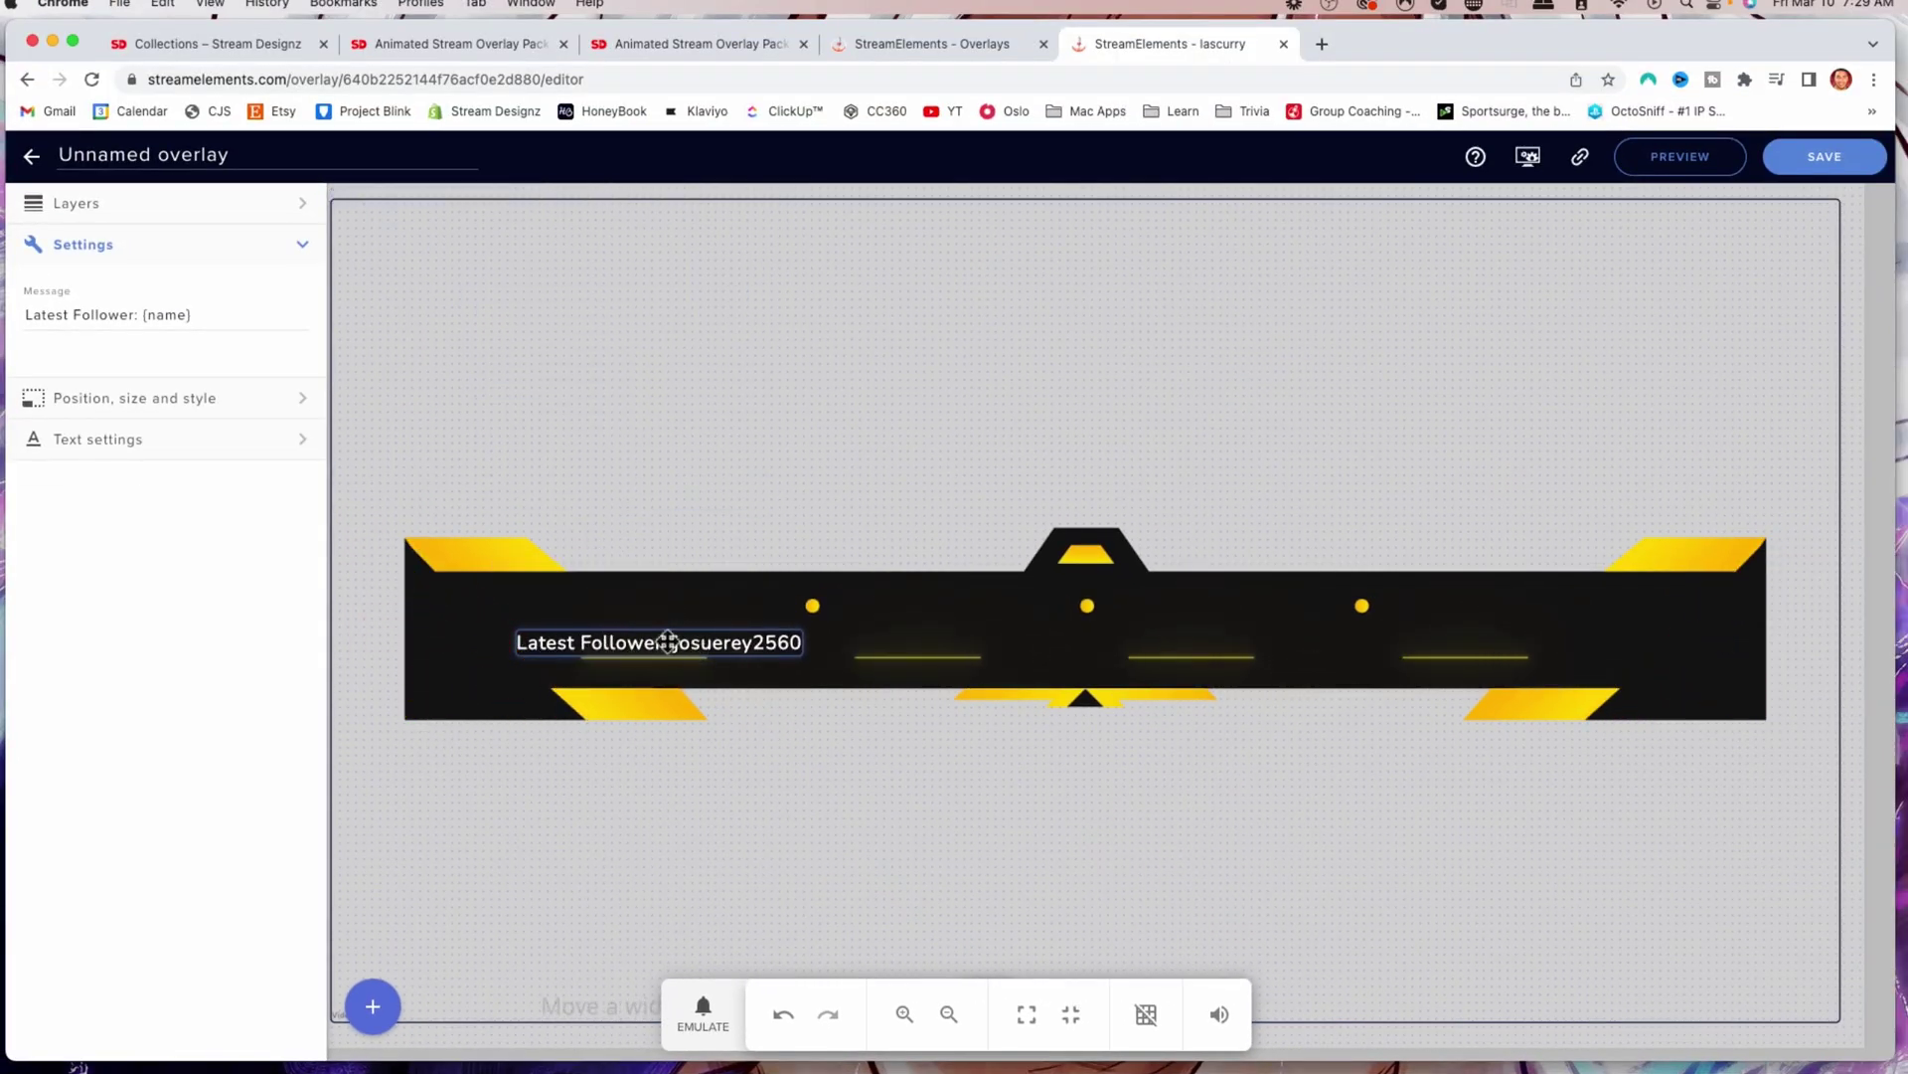
- Shorten the follower label's message to {name} and centre the label beneath the New Follower heading
click(264, 447)
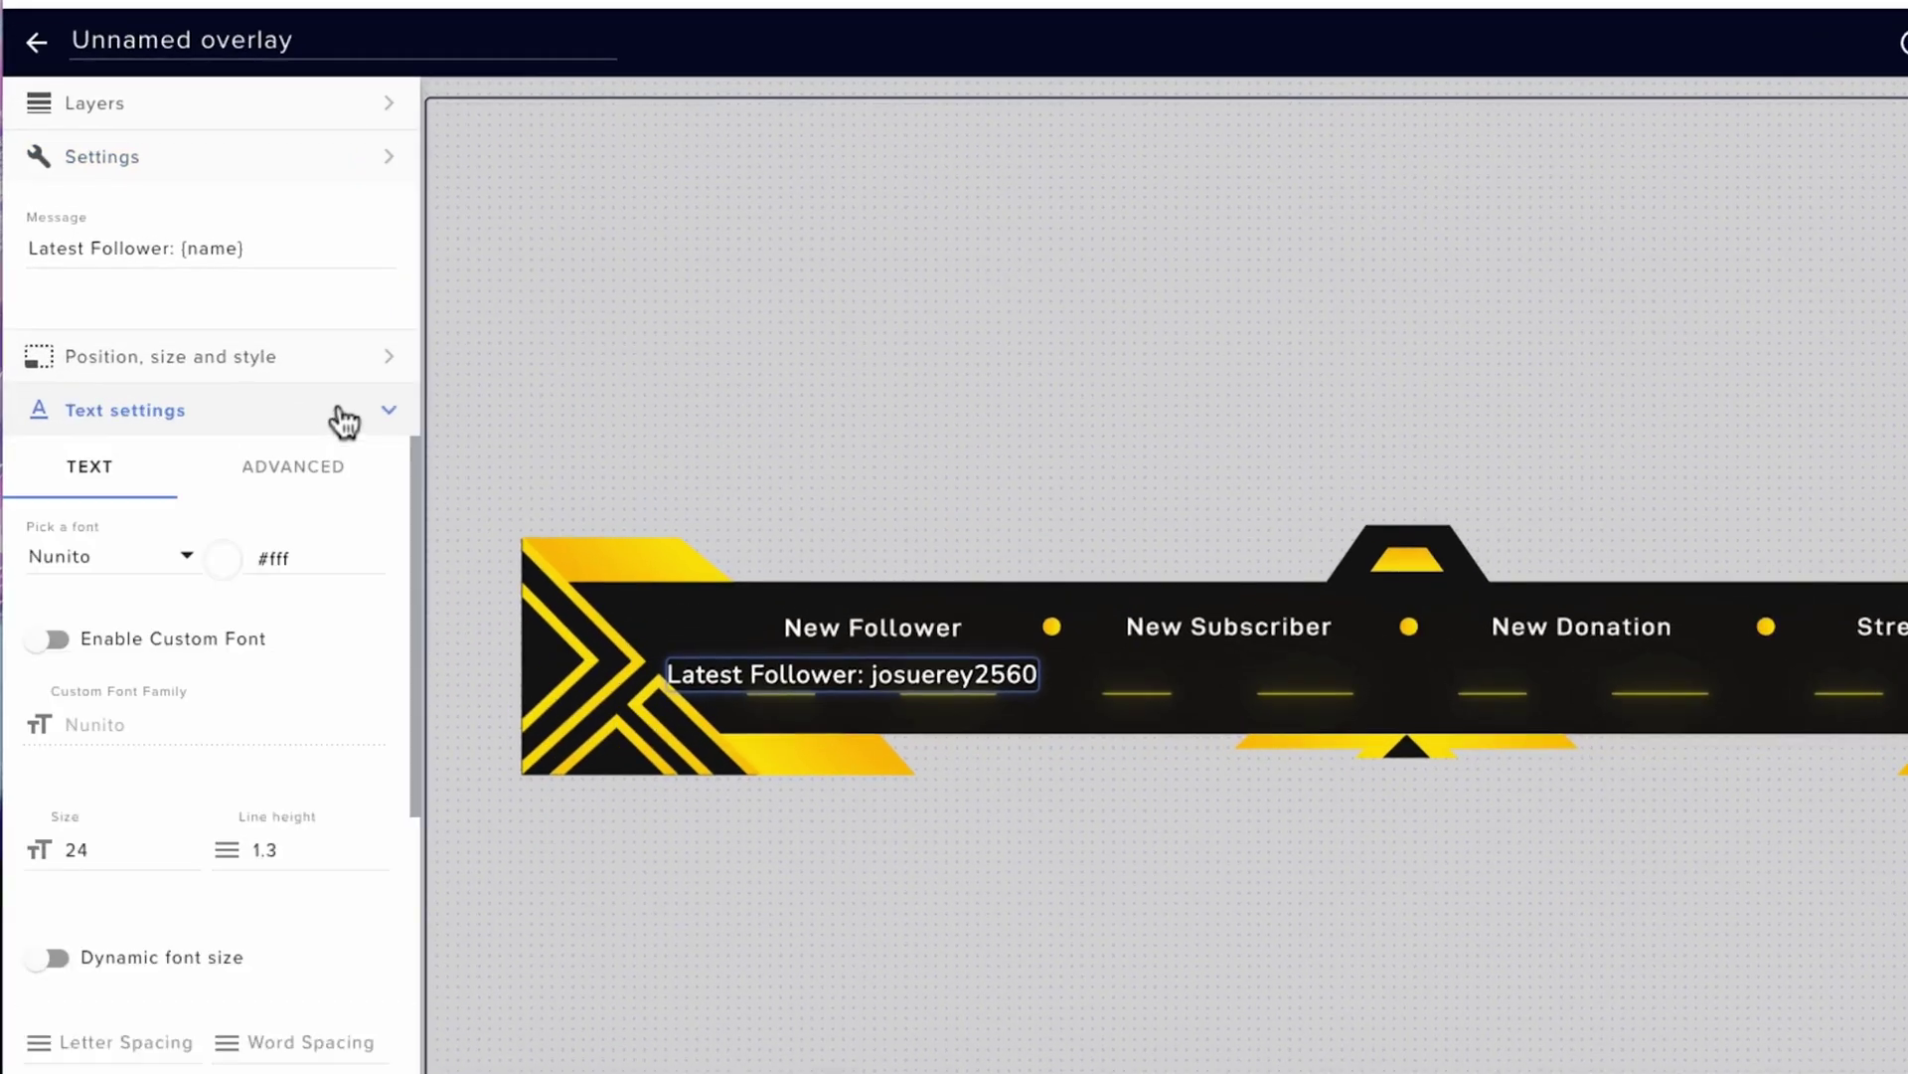
click(343, 214)
click(332, 159)
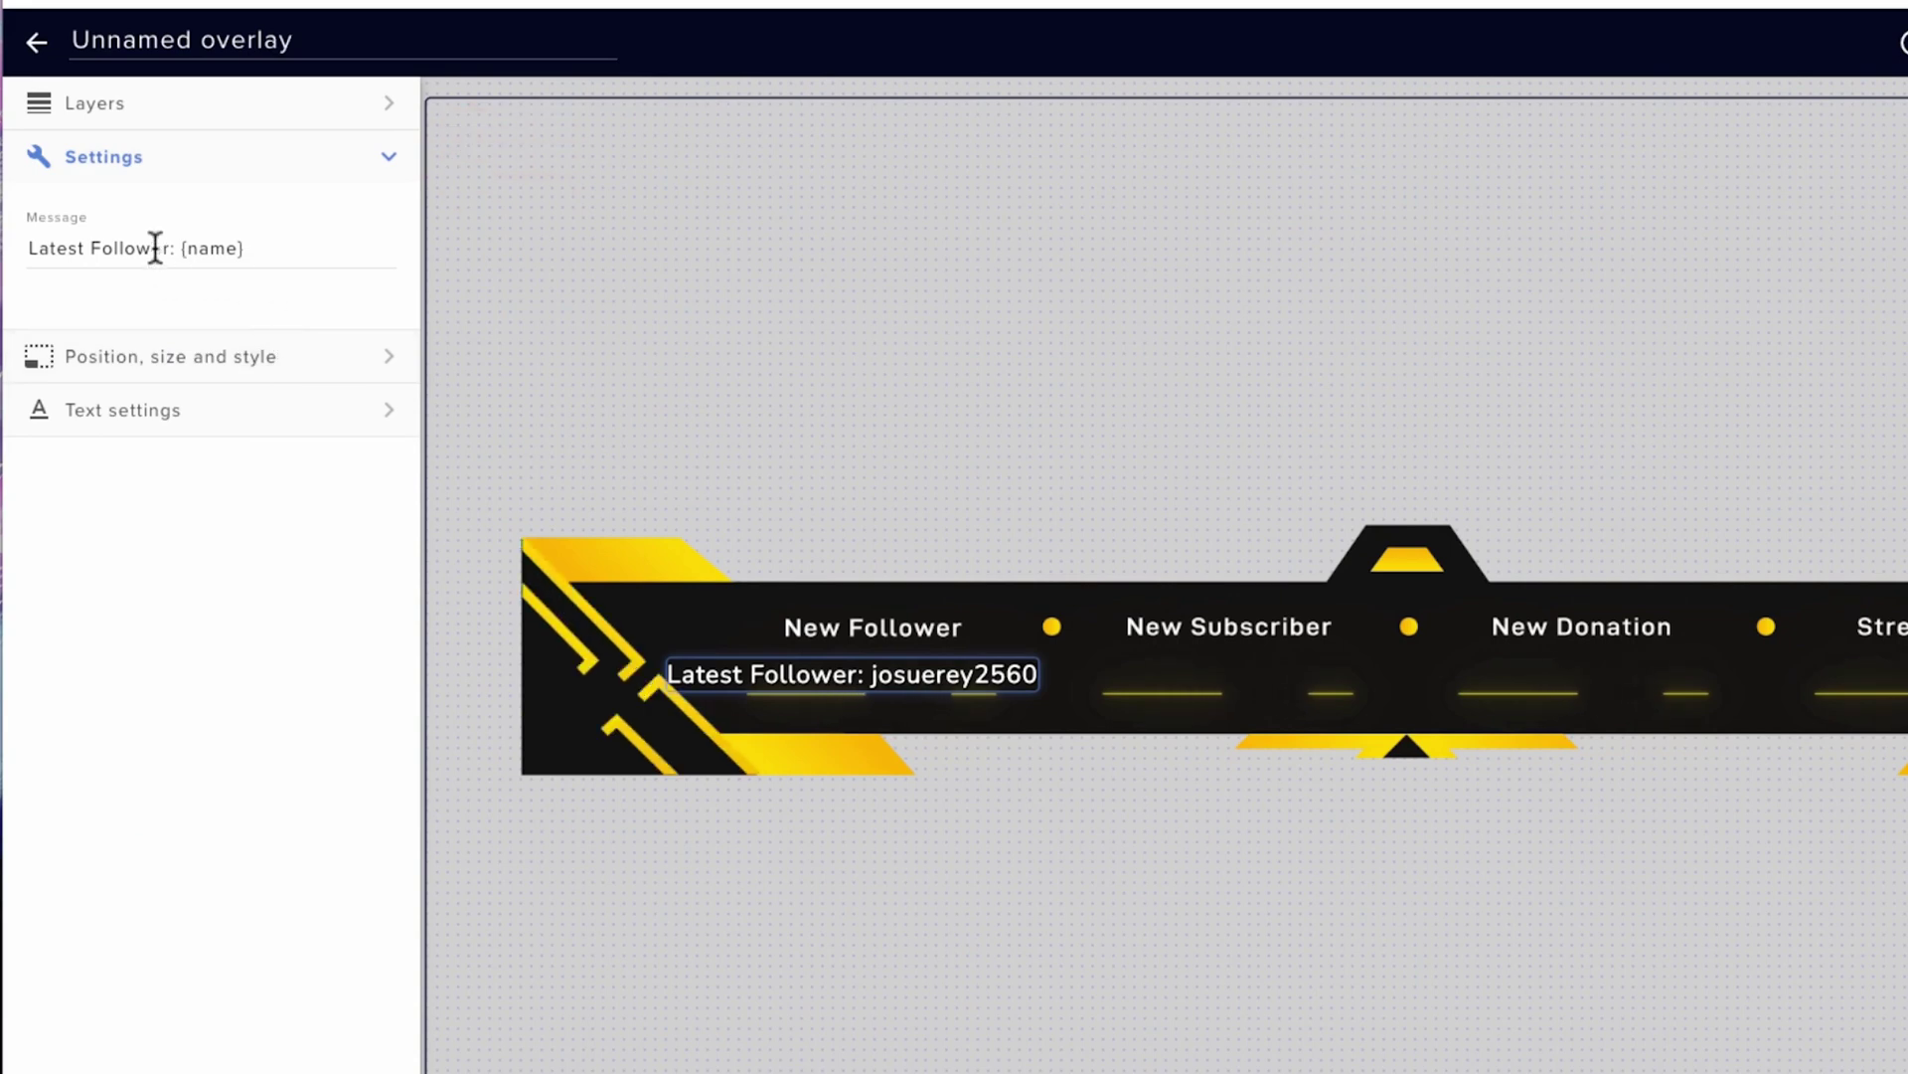
drag(172, 248, 56, 248)
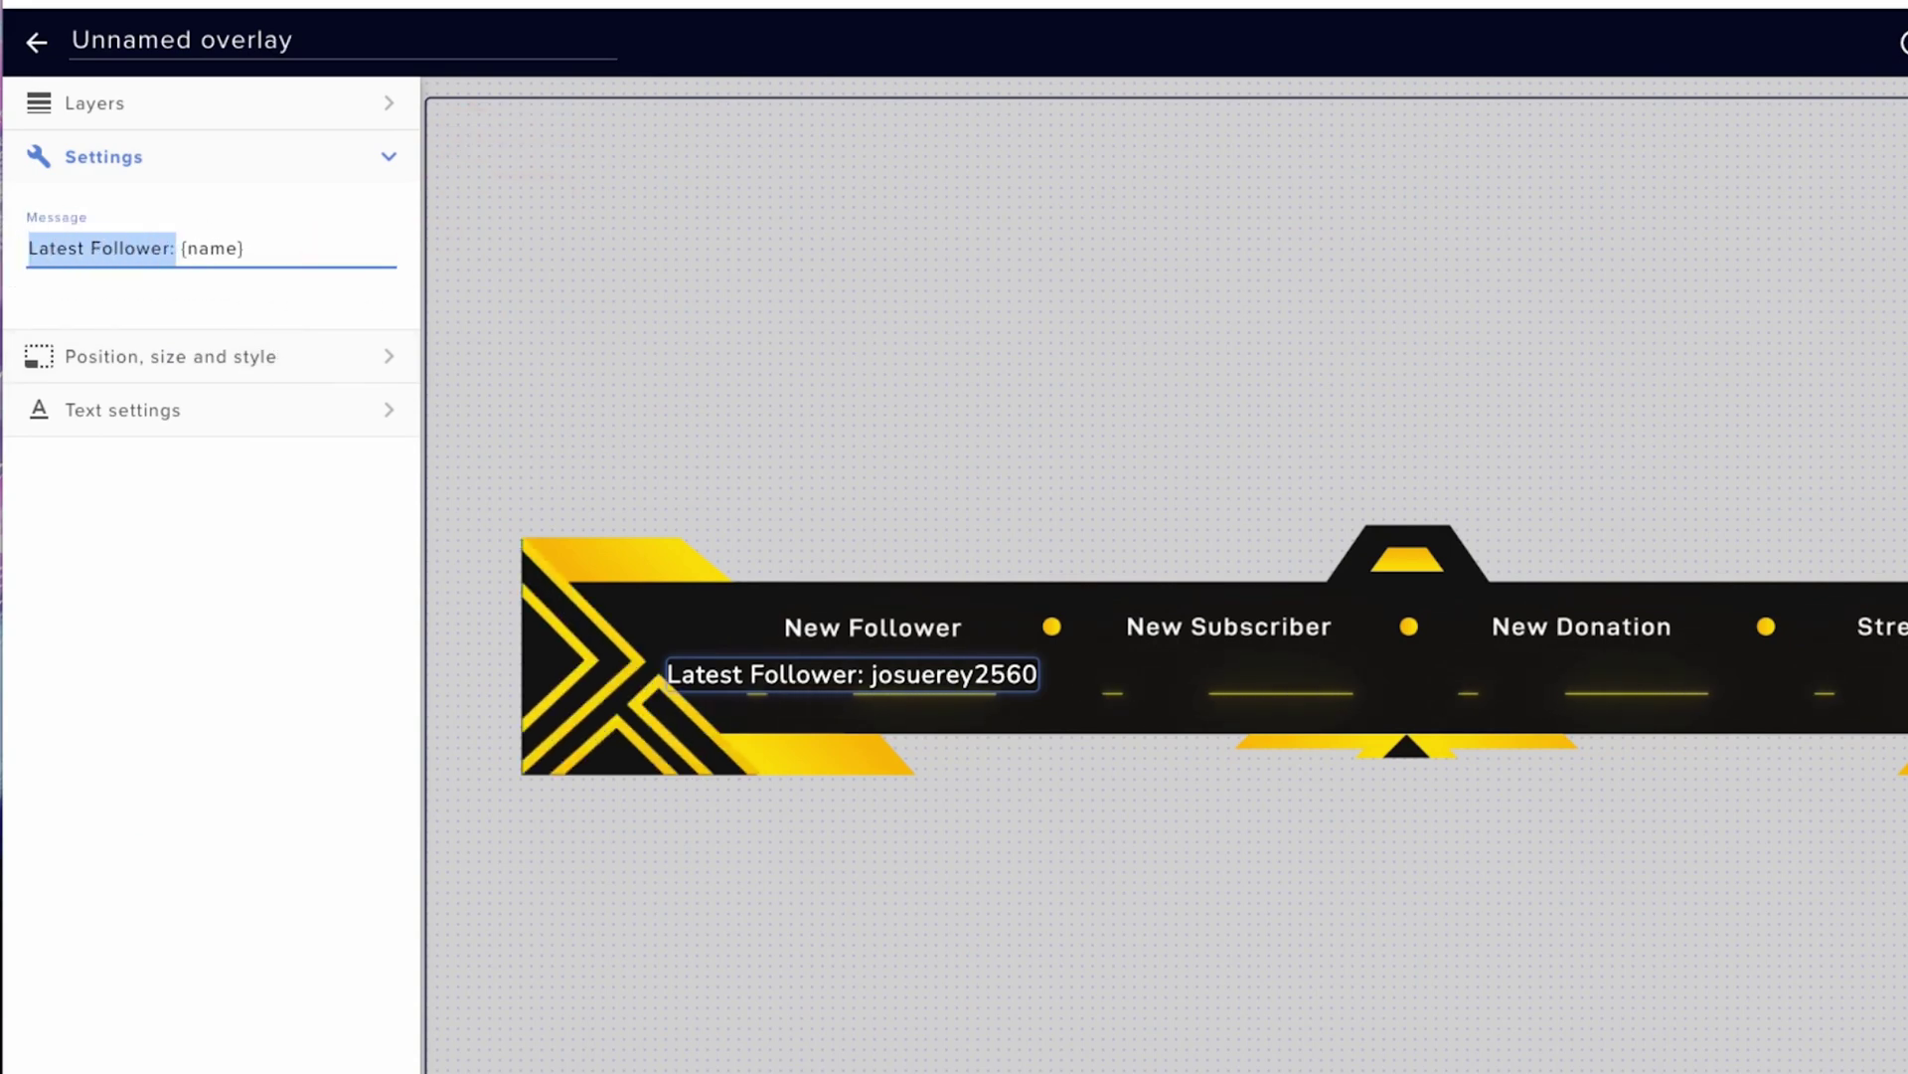
key(BackSpace)
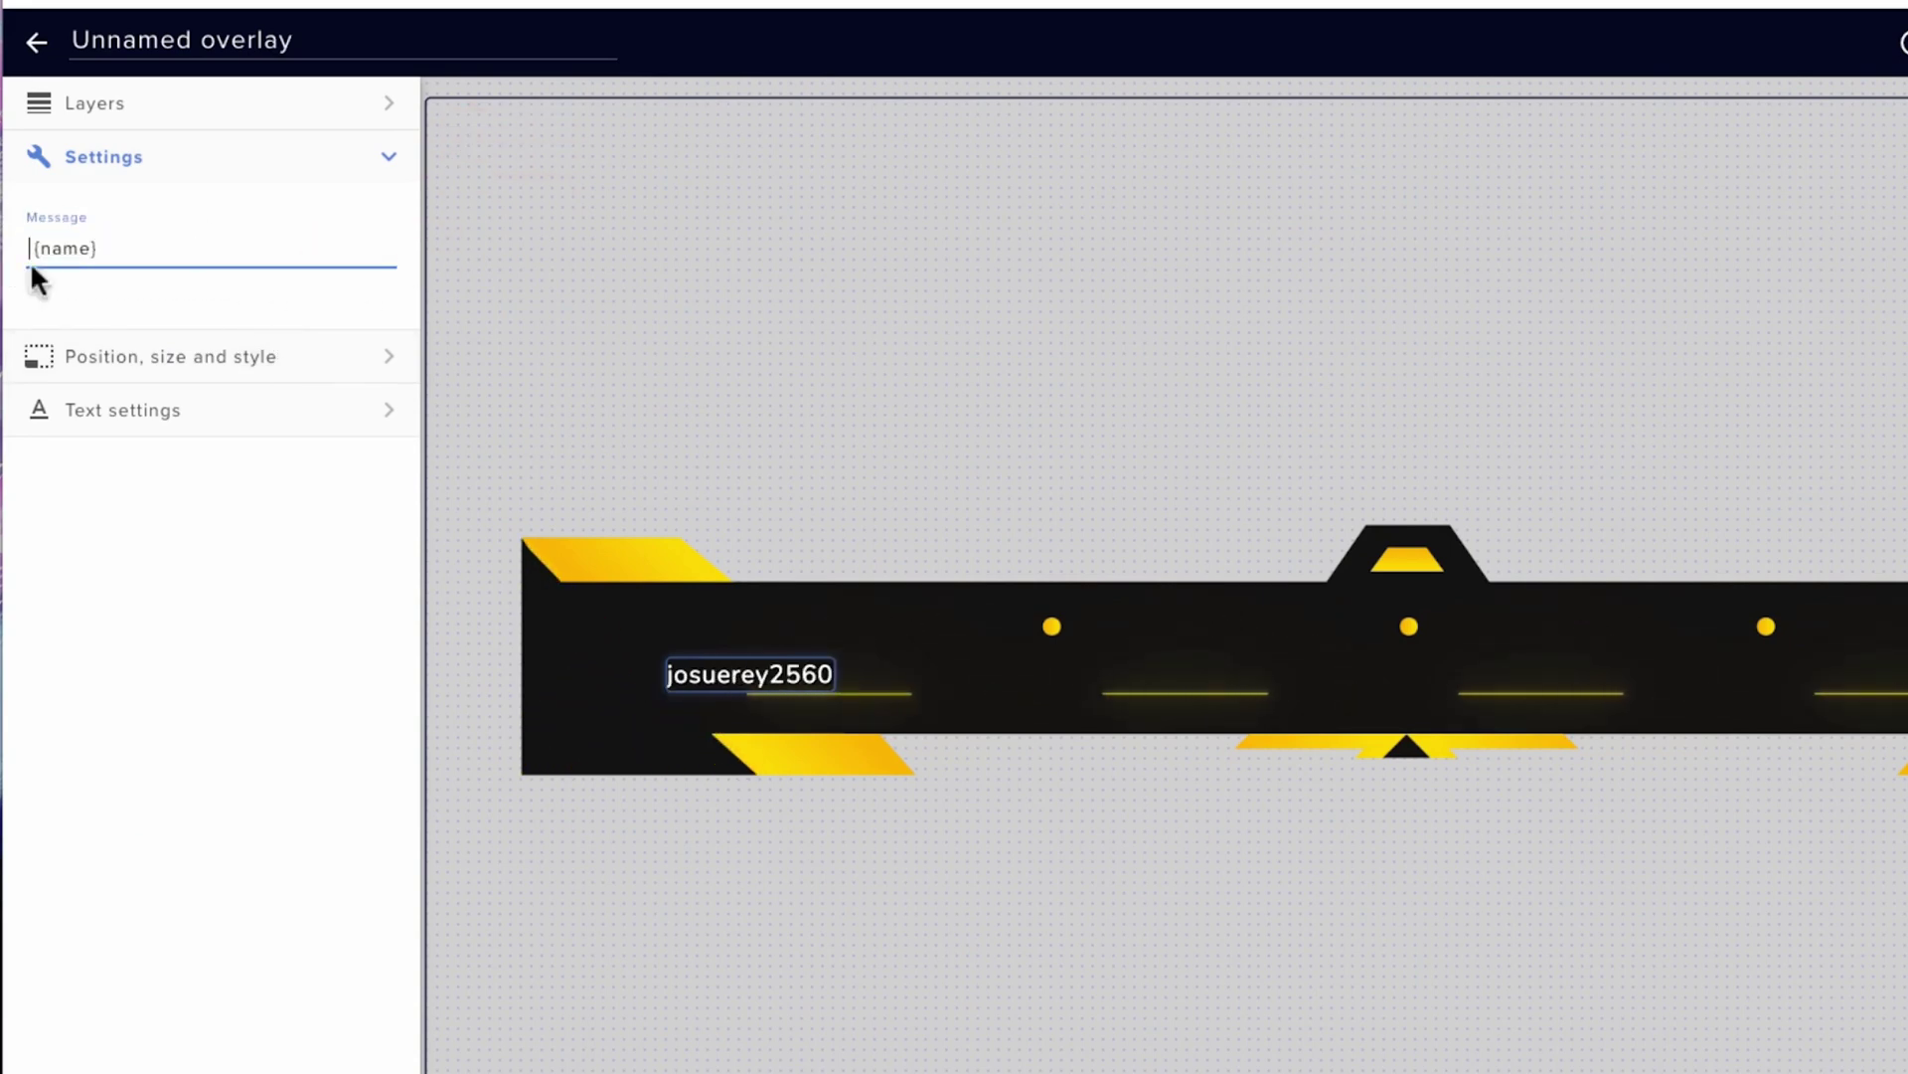
click(788, 673)
drag(835, 677, 883, 676)
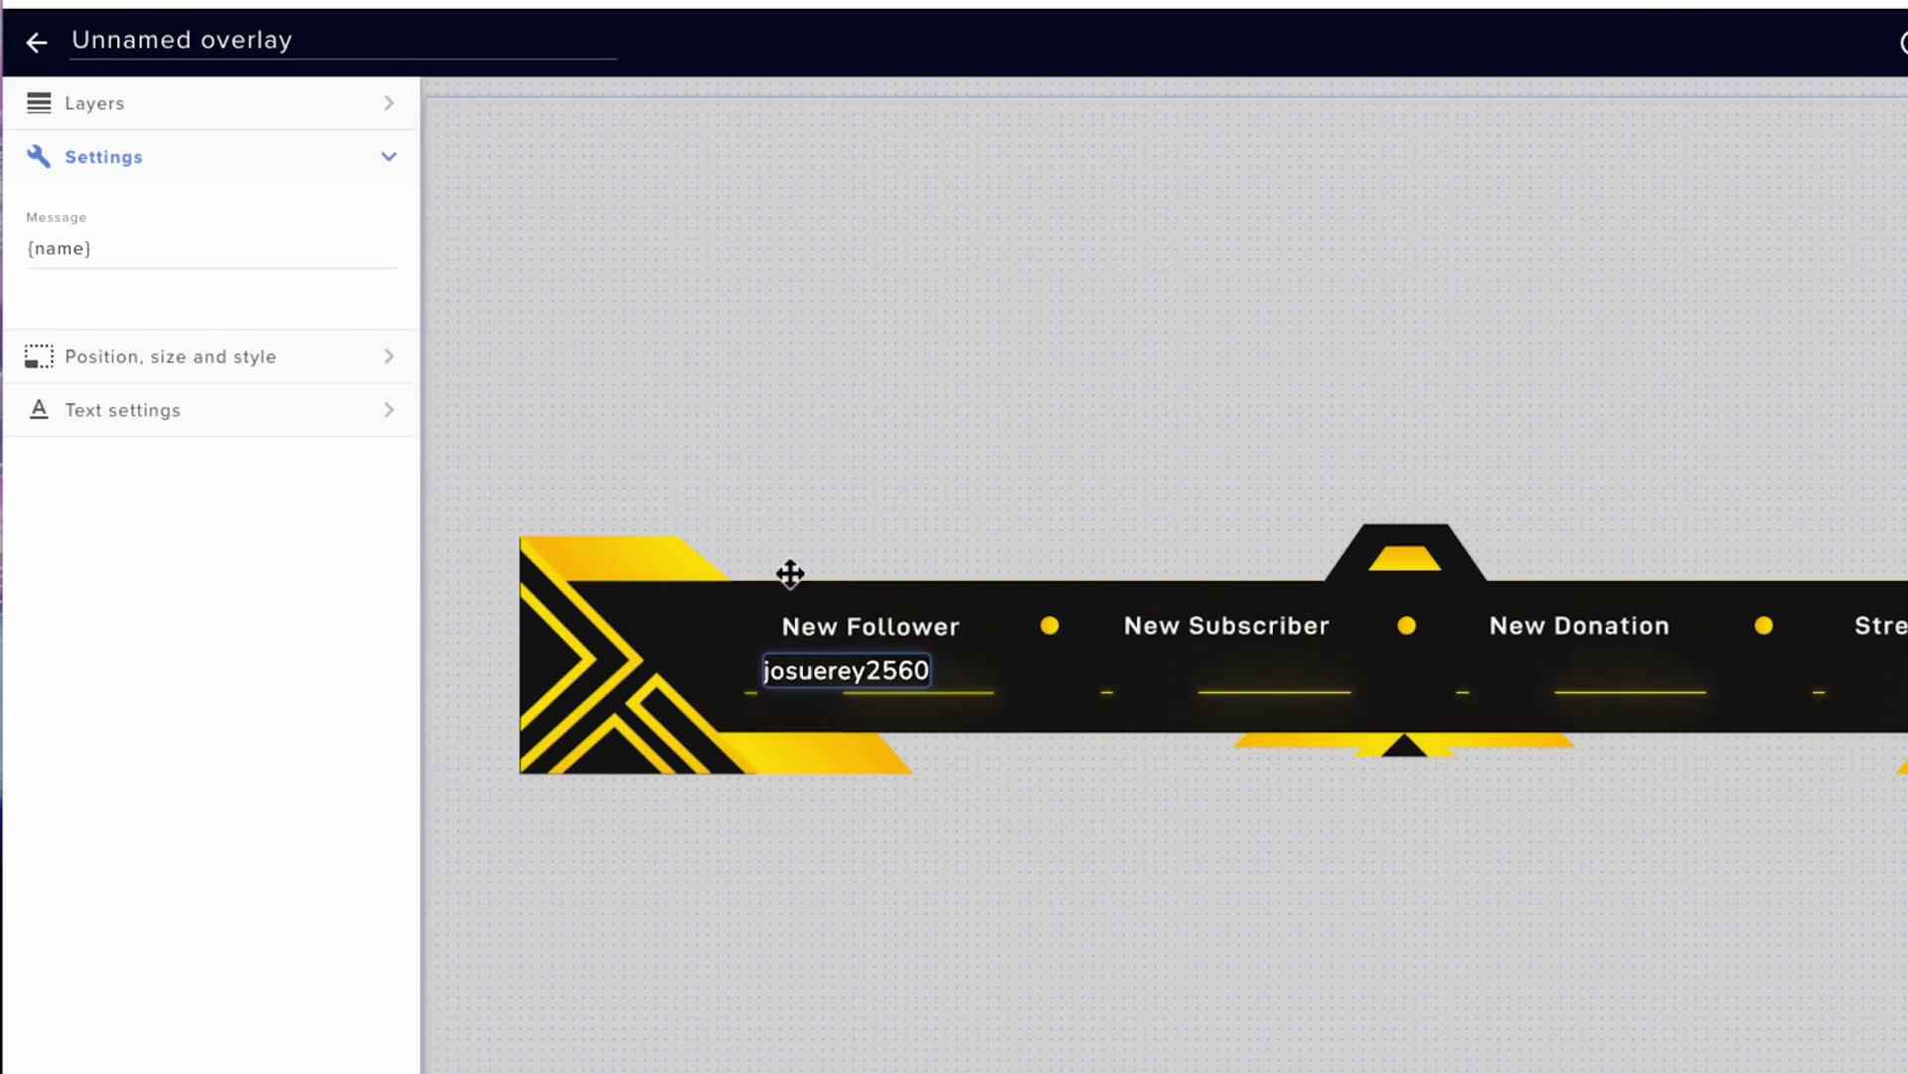
- Enable a custom font for the latest follower label and set its font family to impact
click(238, 410)
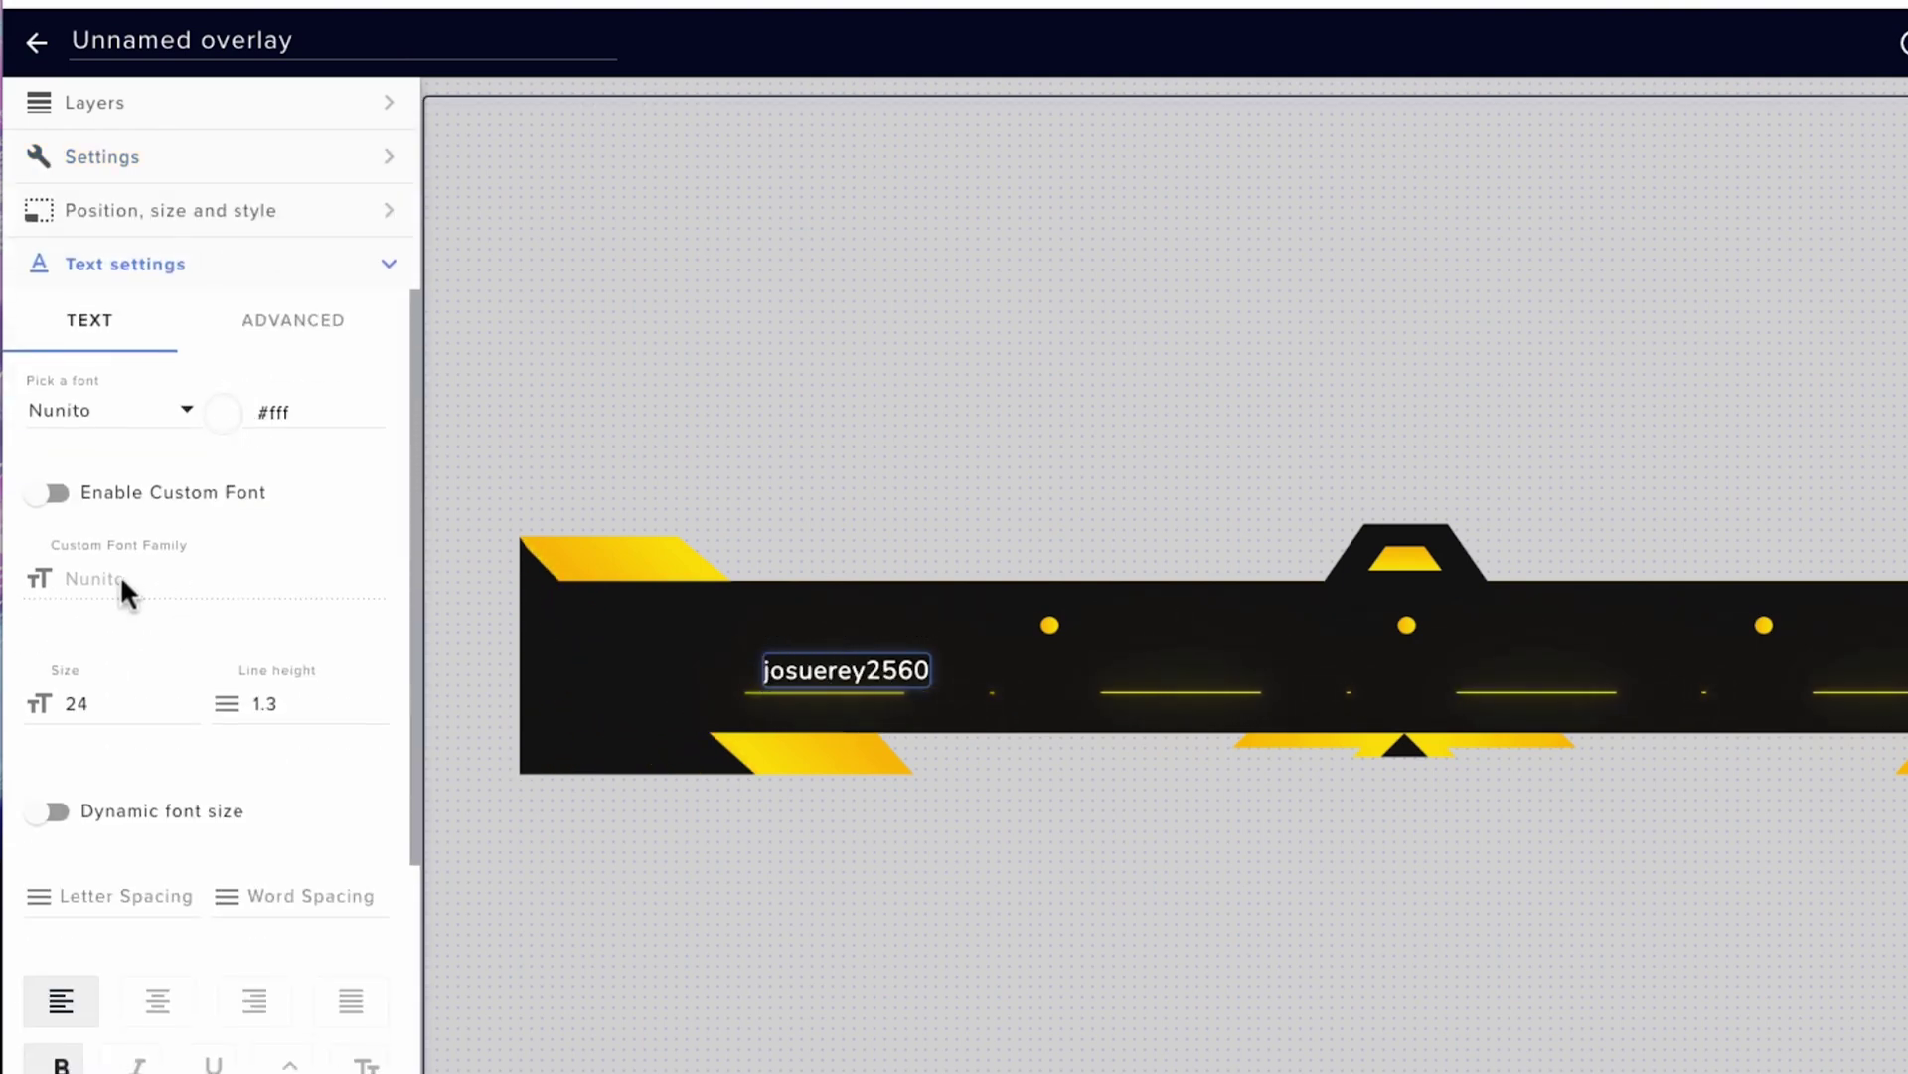
click(50, 494)
drag(155, 589, 76, 577)
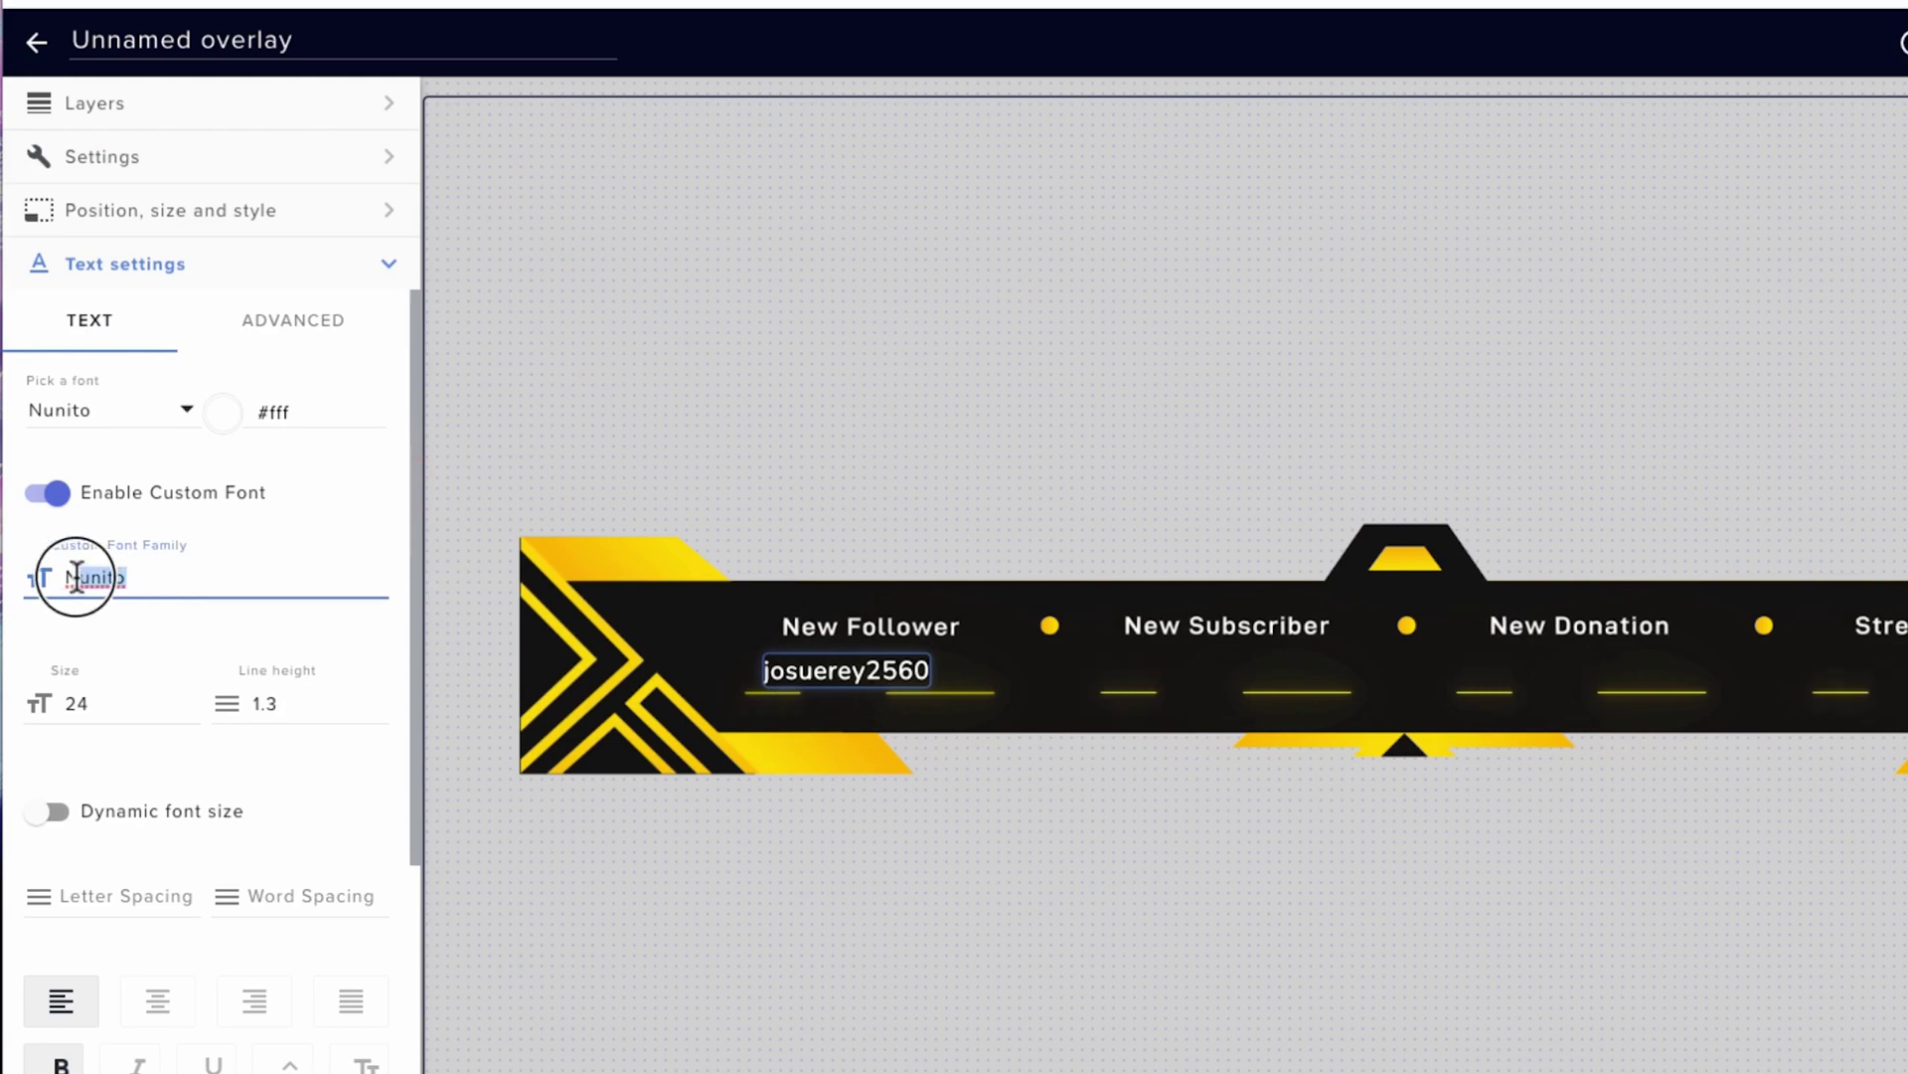
text(impact)
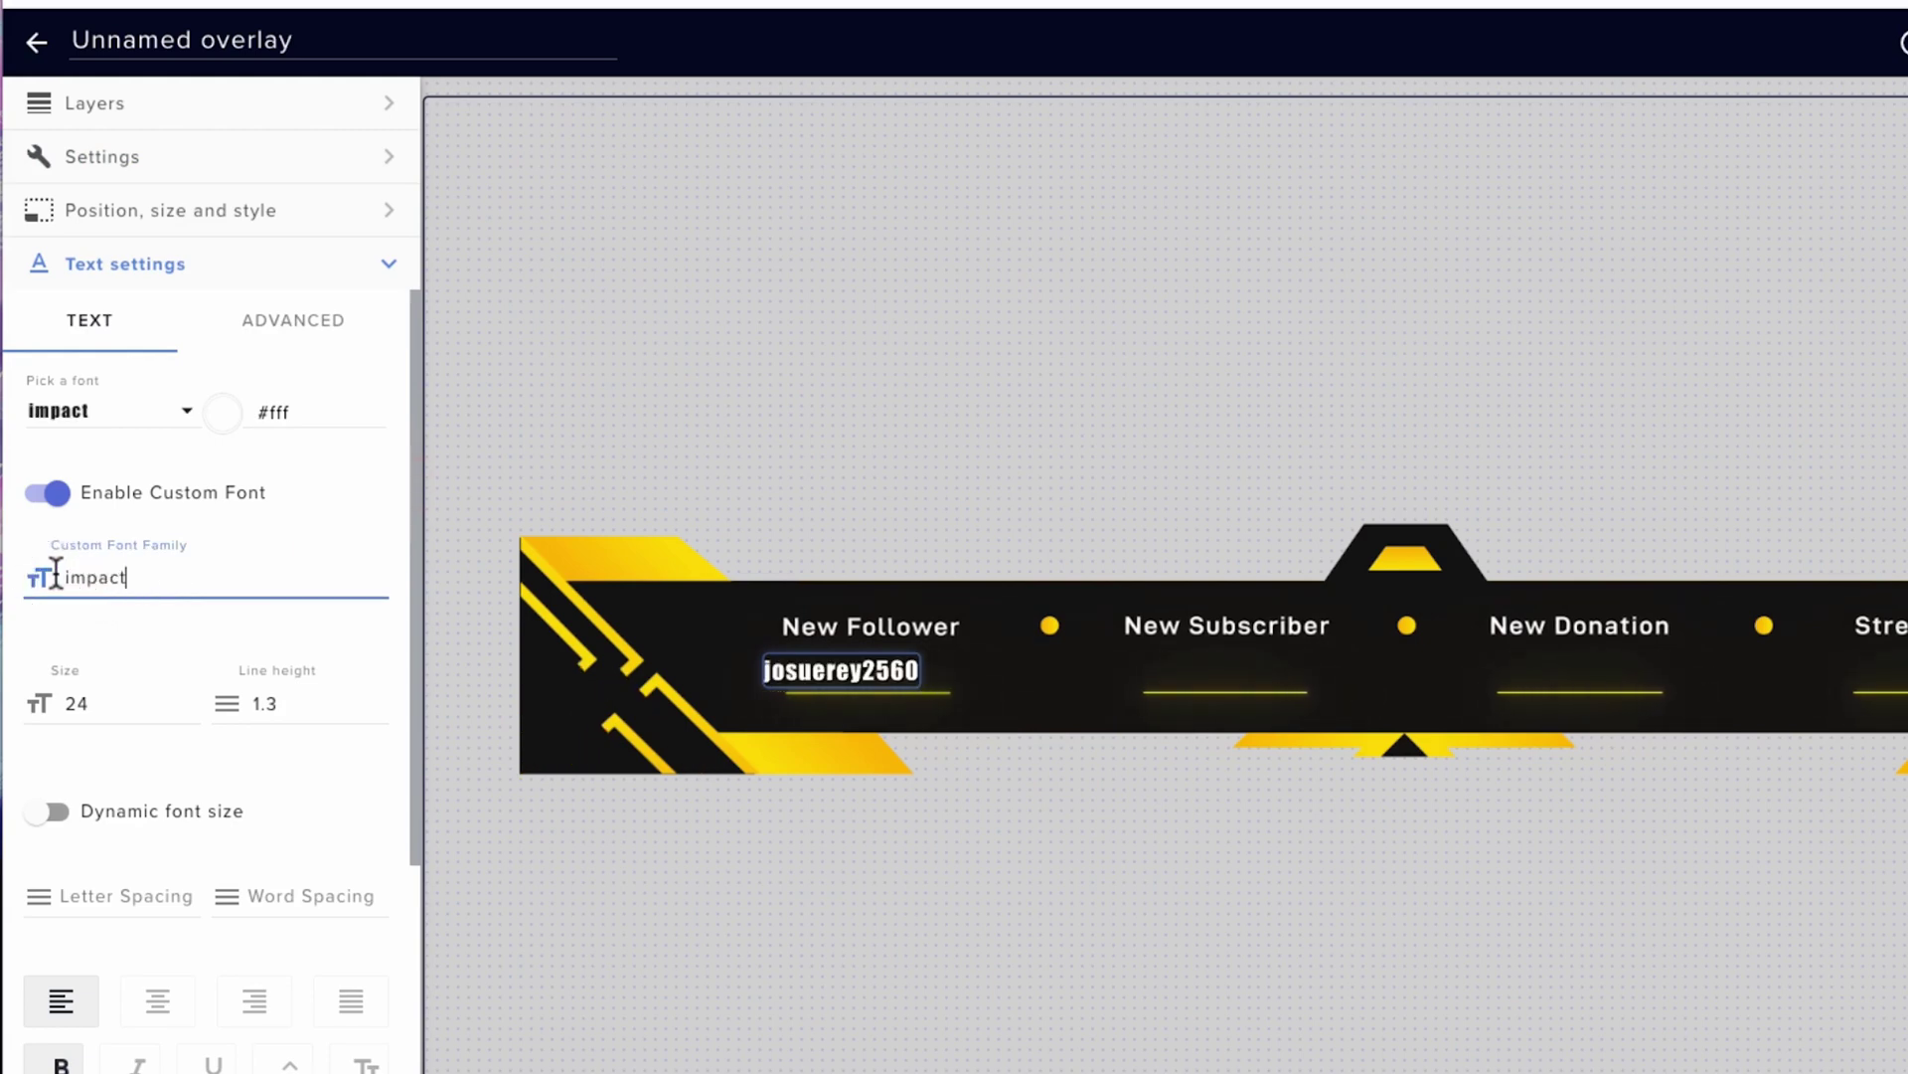
- Centre-align the latest follower label's text and reposition the label centrally beneath the New Follower heading
scroll(325, 763, down, 5)
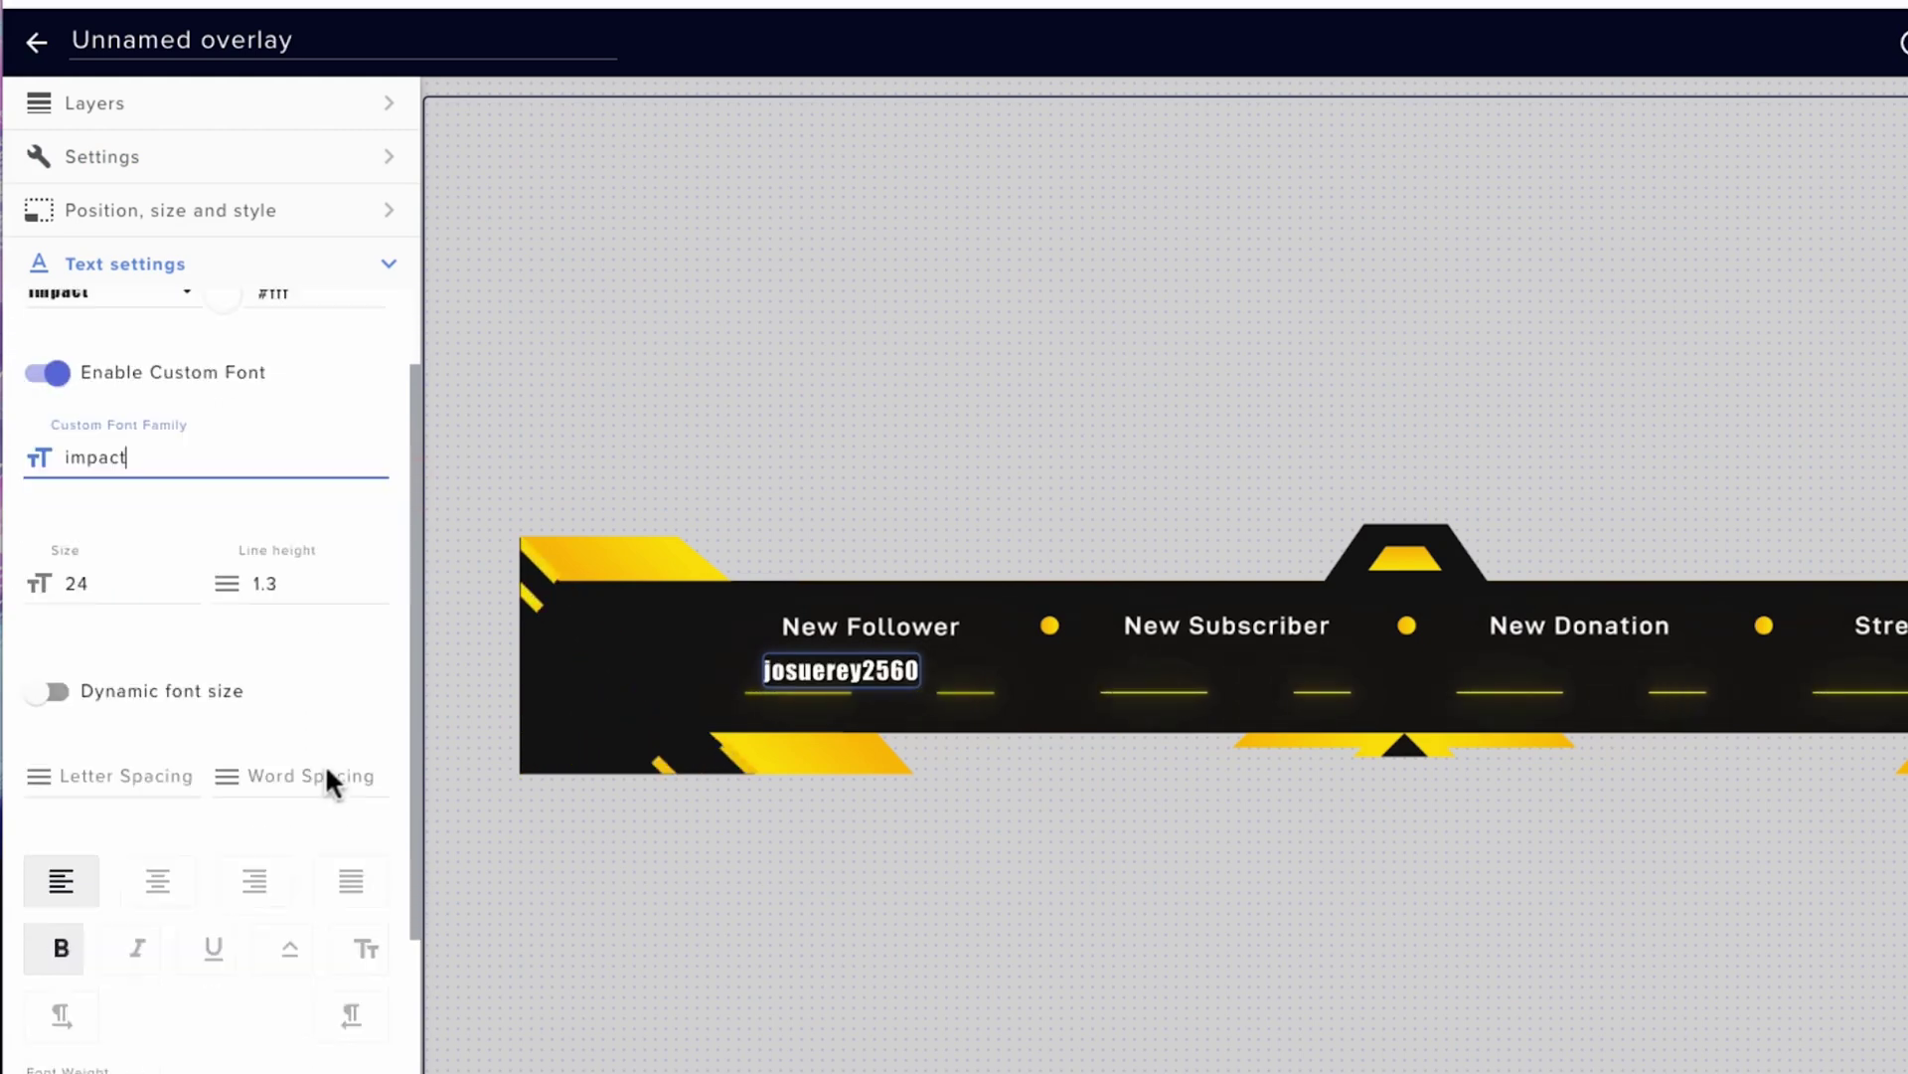
click(162, 579)
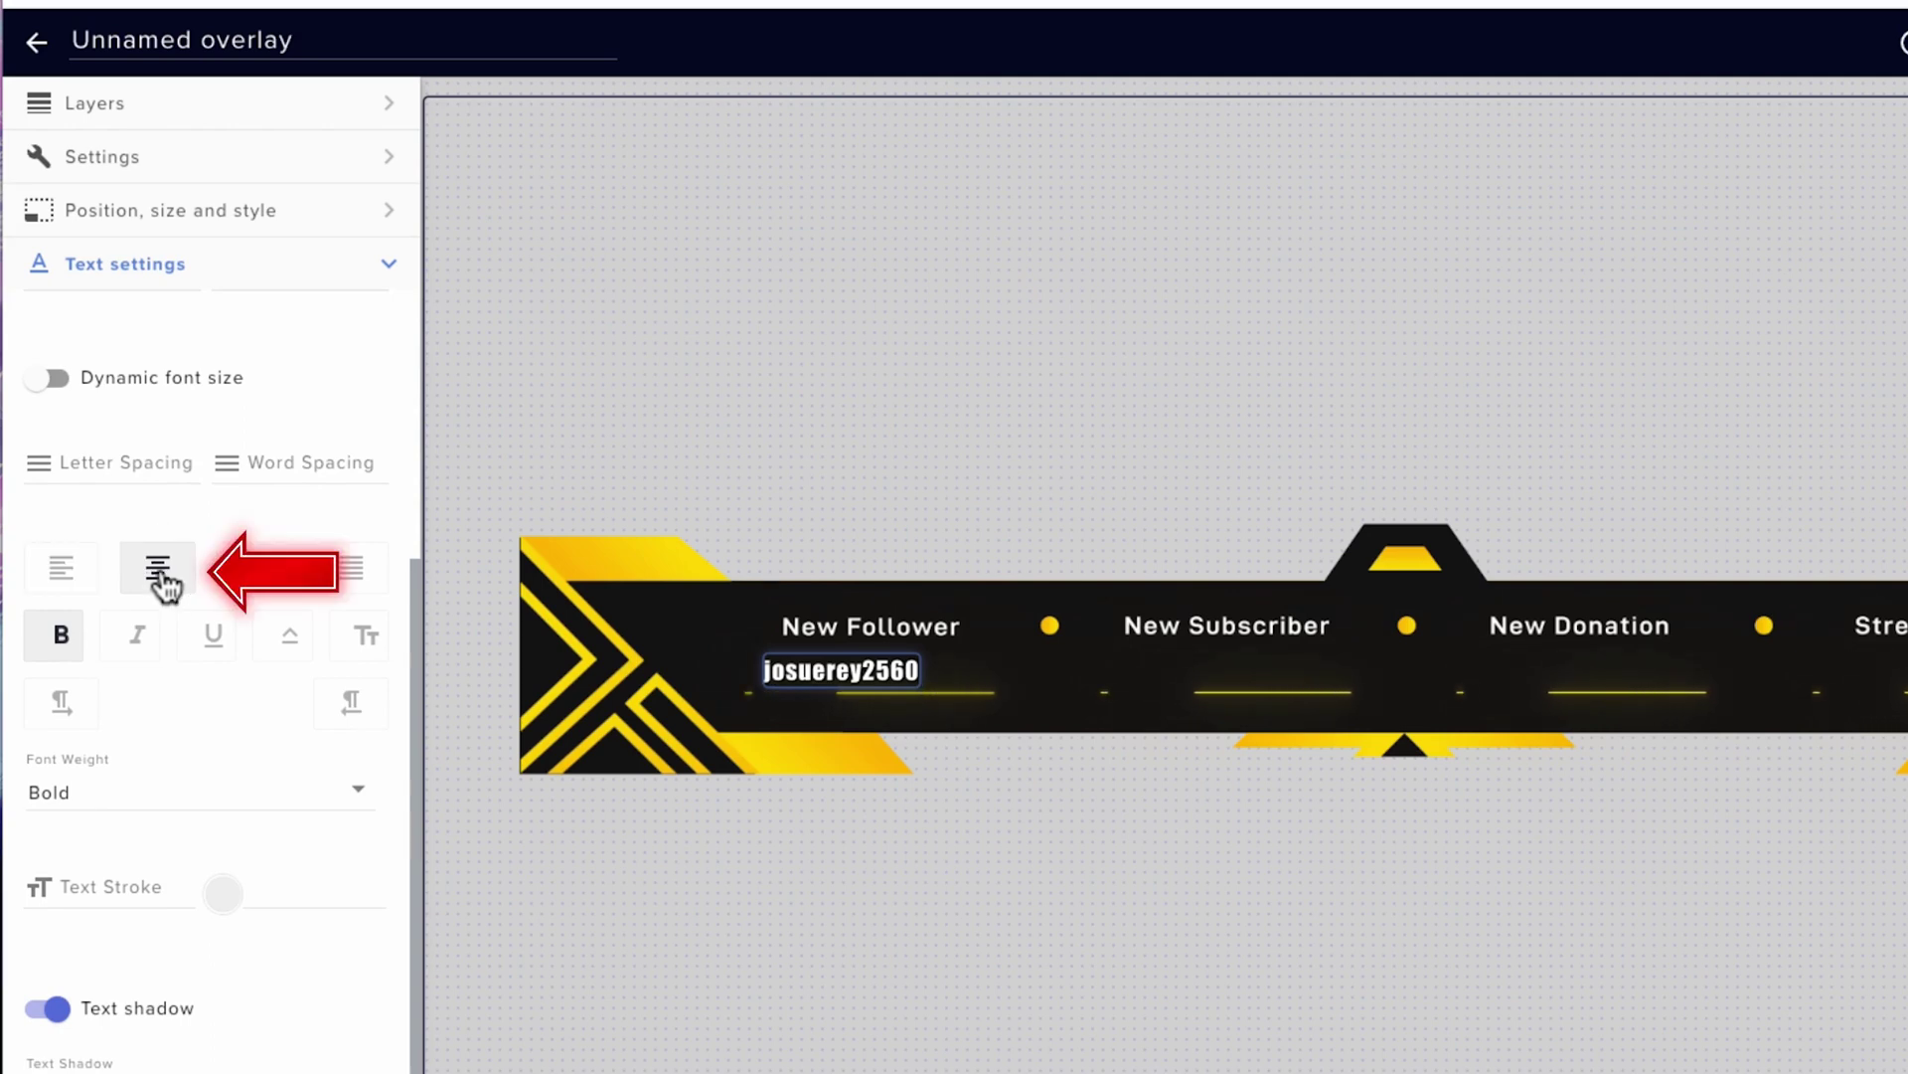
scroll(245, 865, down, 2)
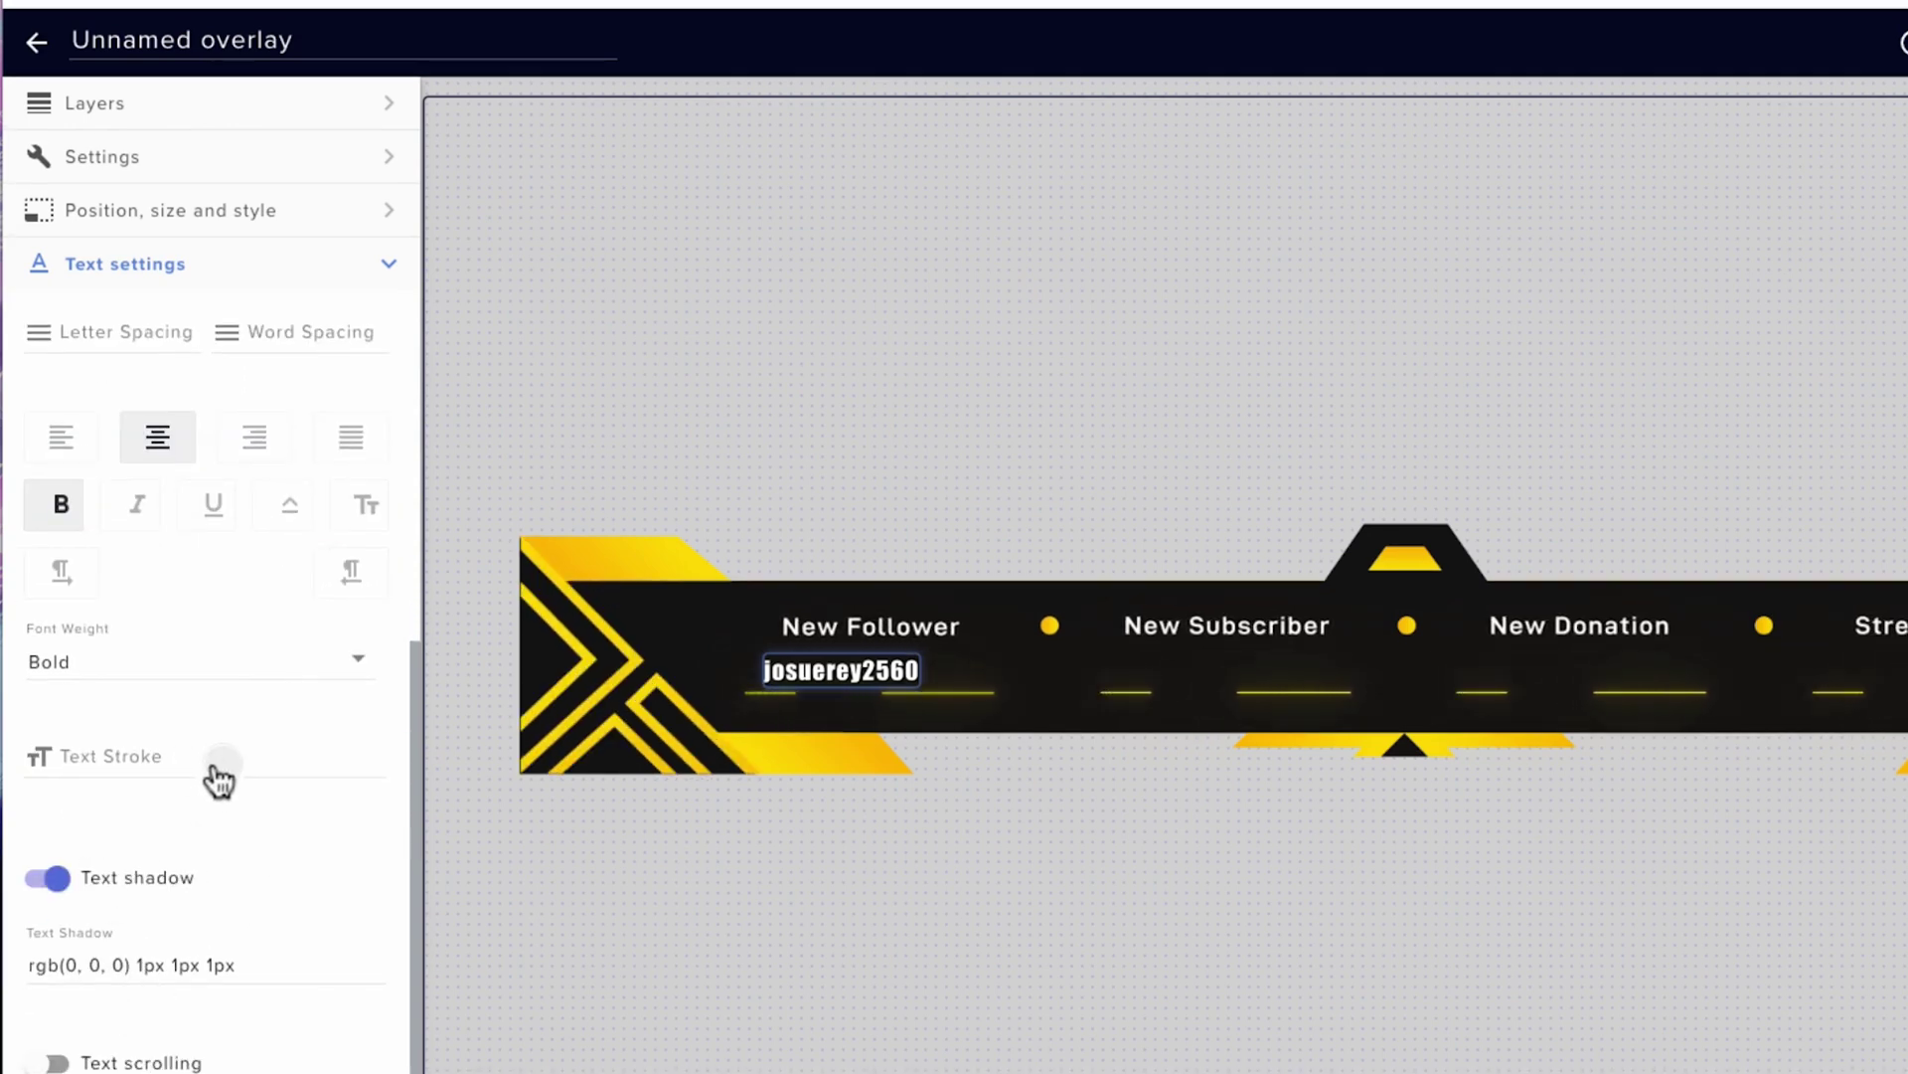
drag(823, 676, 839, 669)
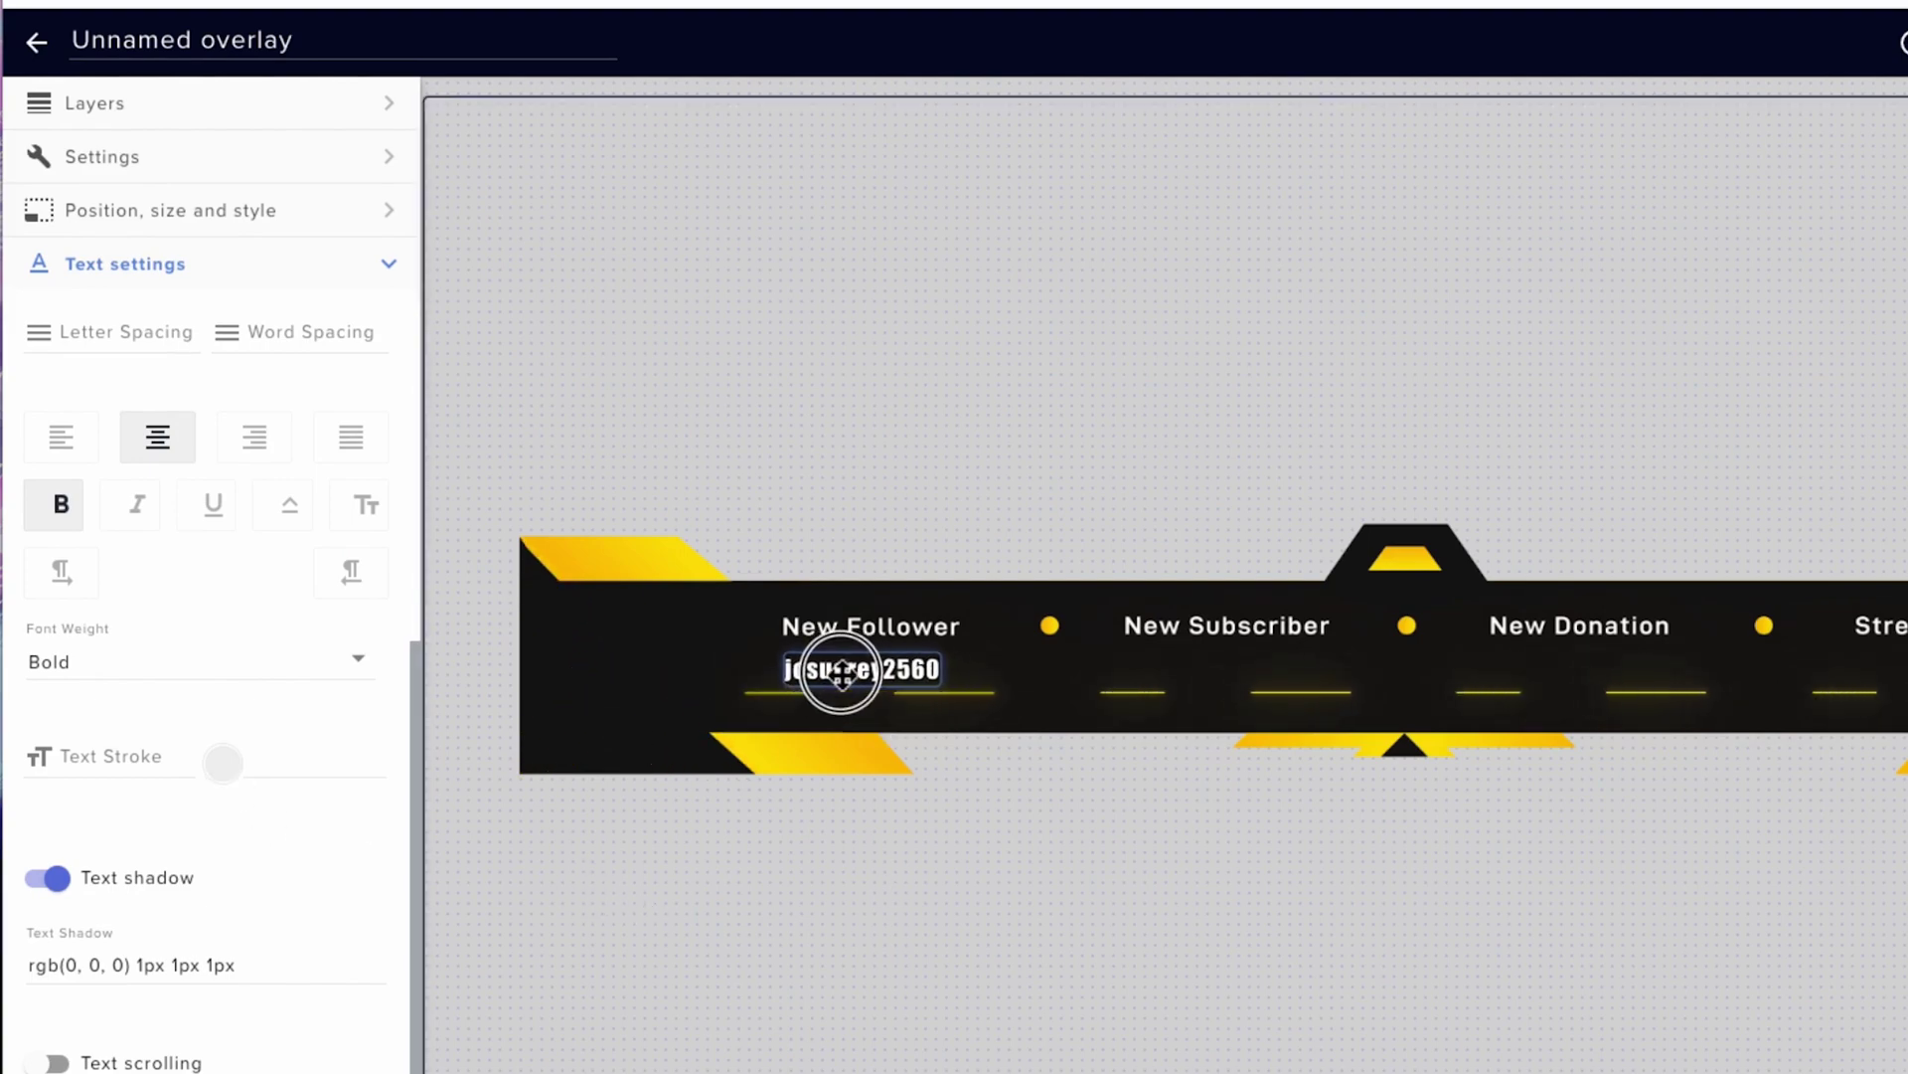
click(929, 915)
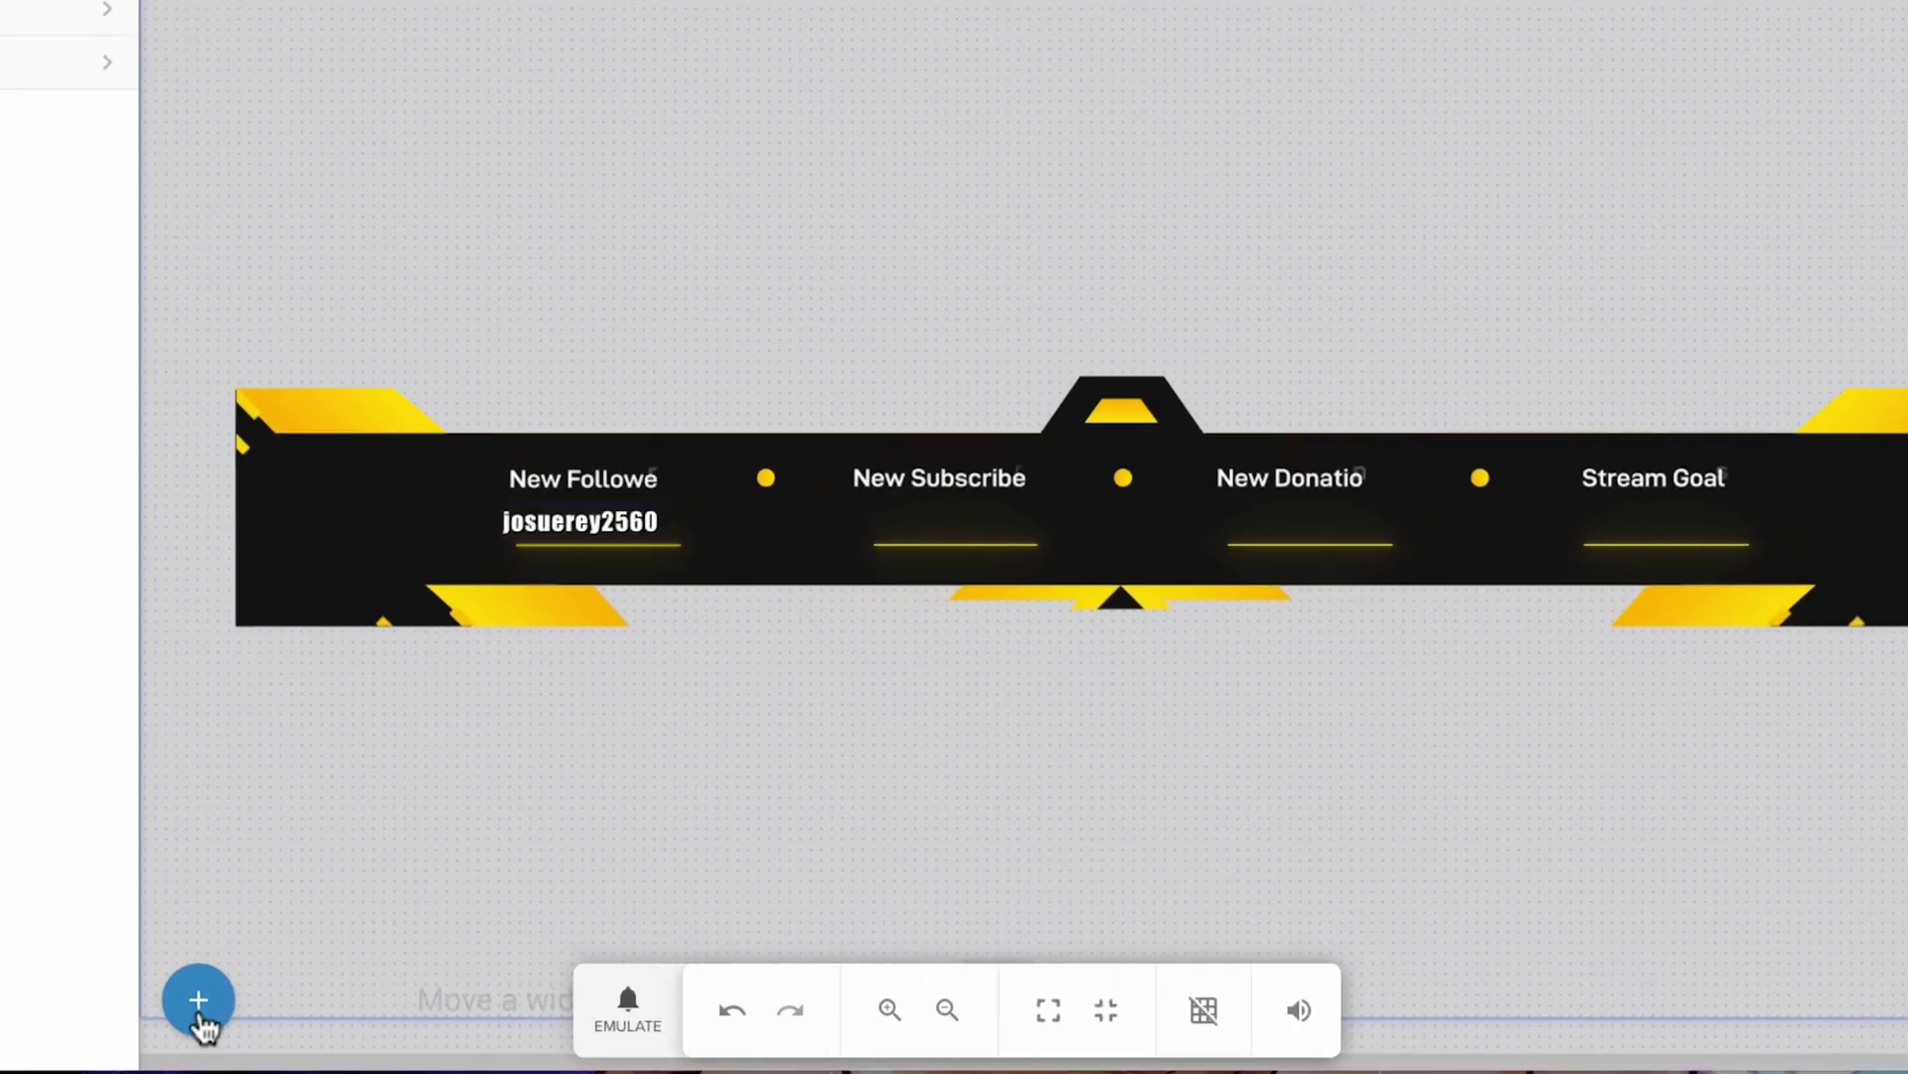
- Add a Recent followers label and place it in the empty canvas area above the overlay bar
click(372, 1006)
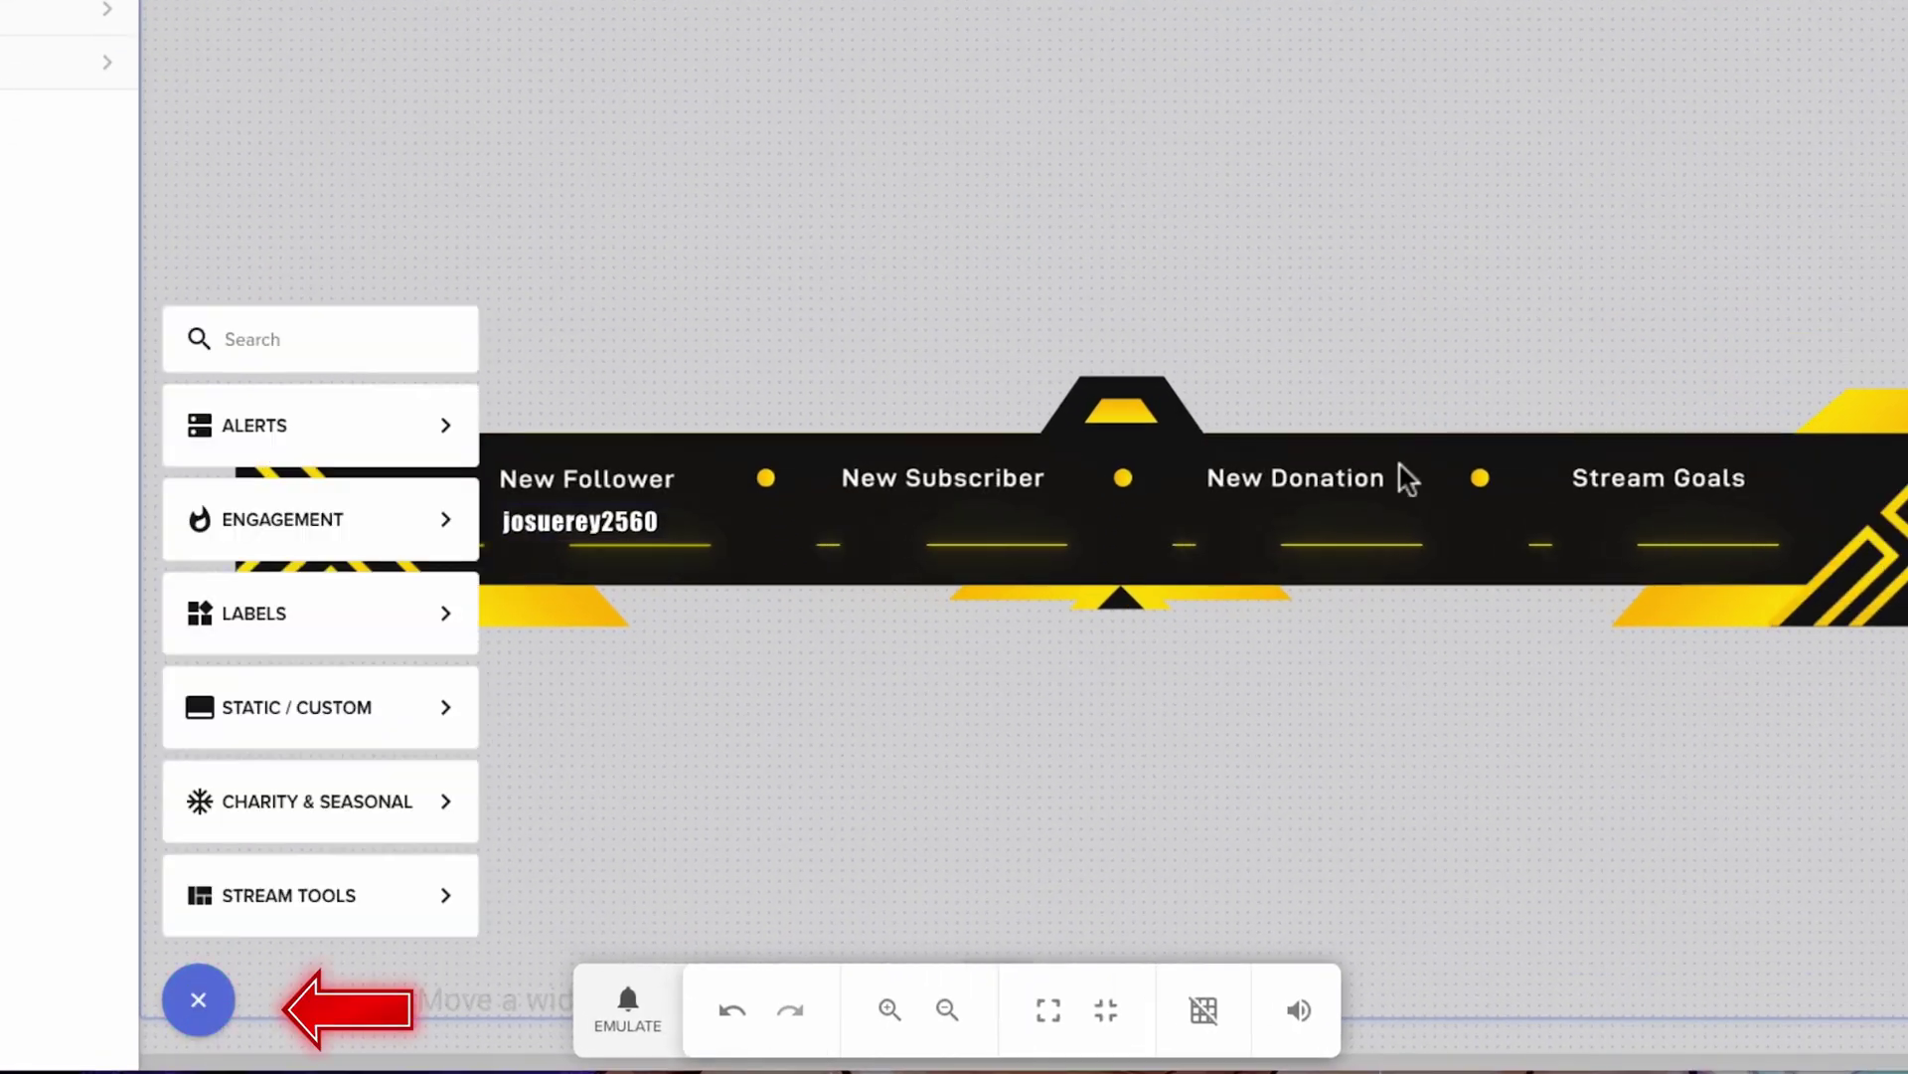
mouse_move(319, 640)
mouse_move(589, 638)
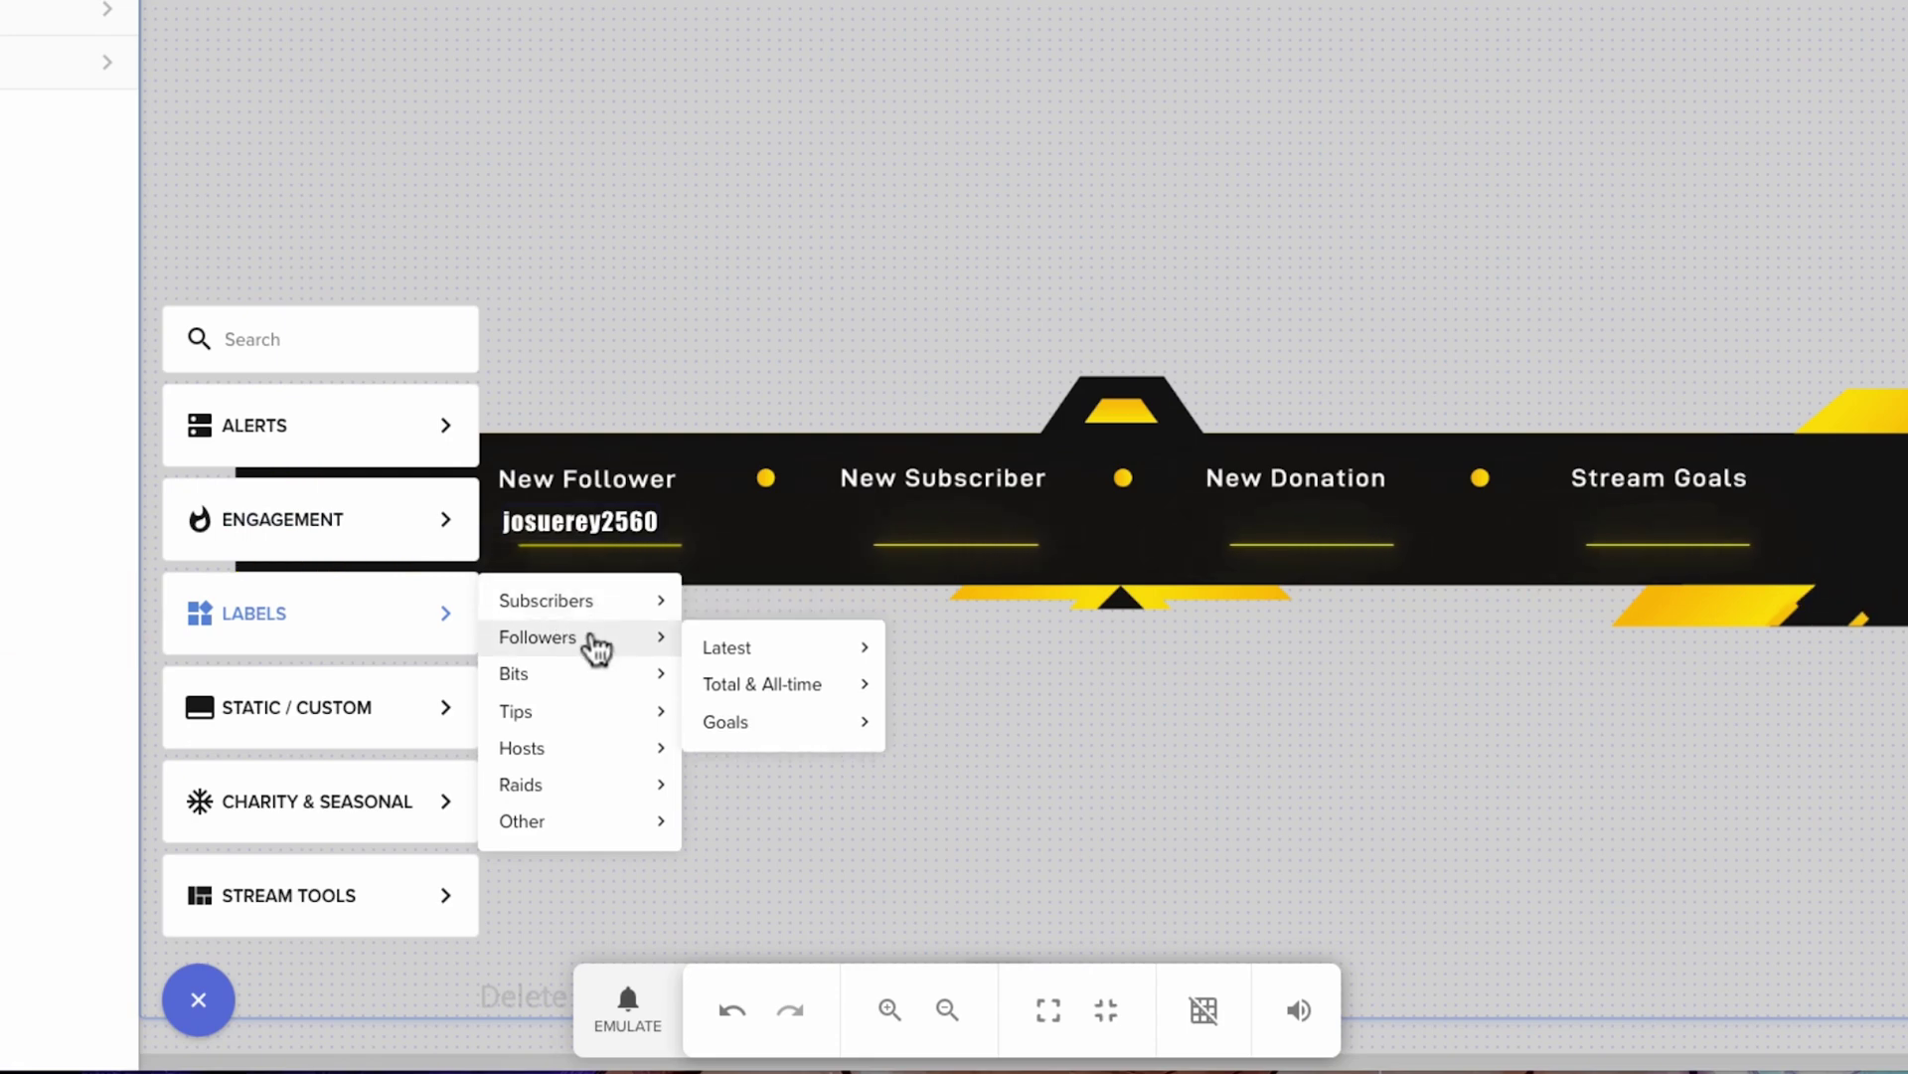
mouse_move(767, 656)
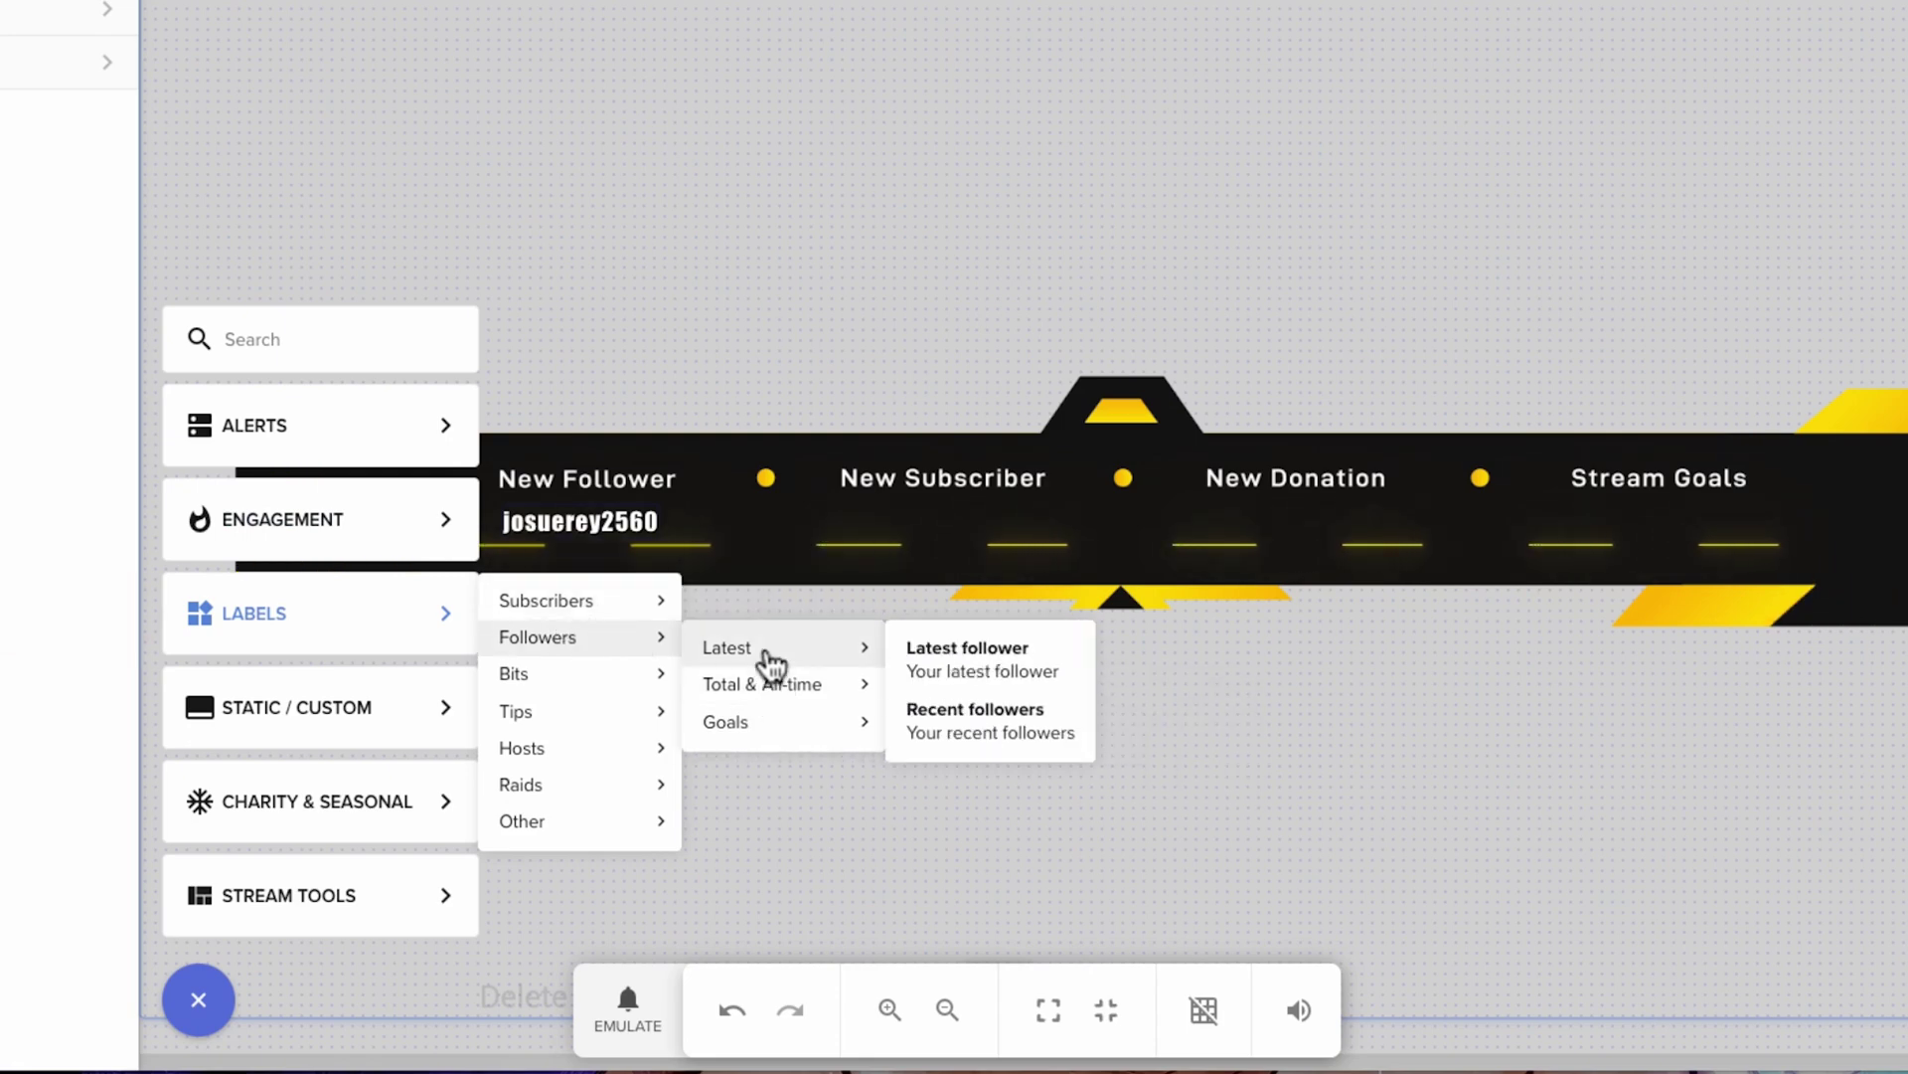
click(956, 740)
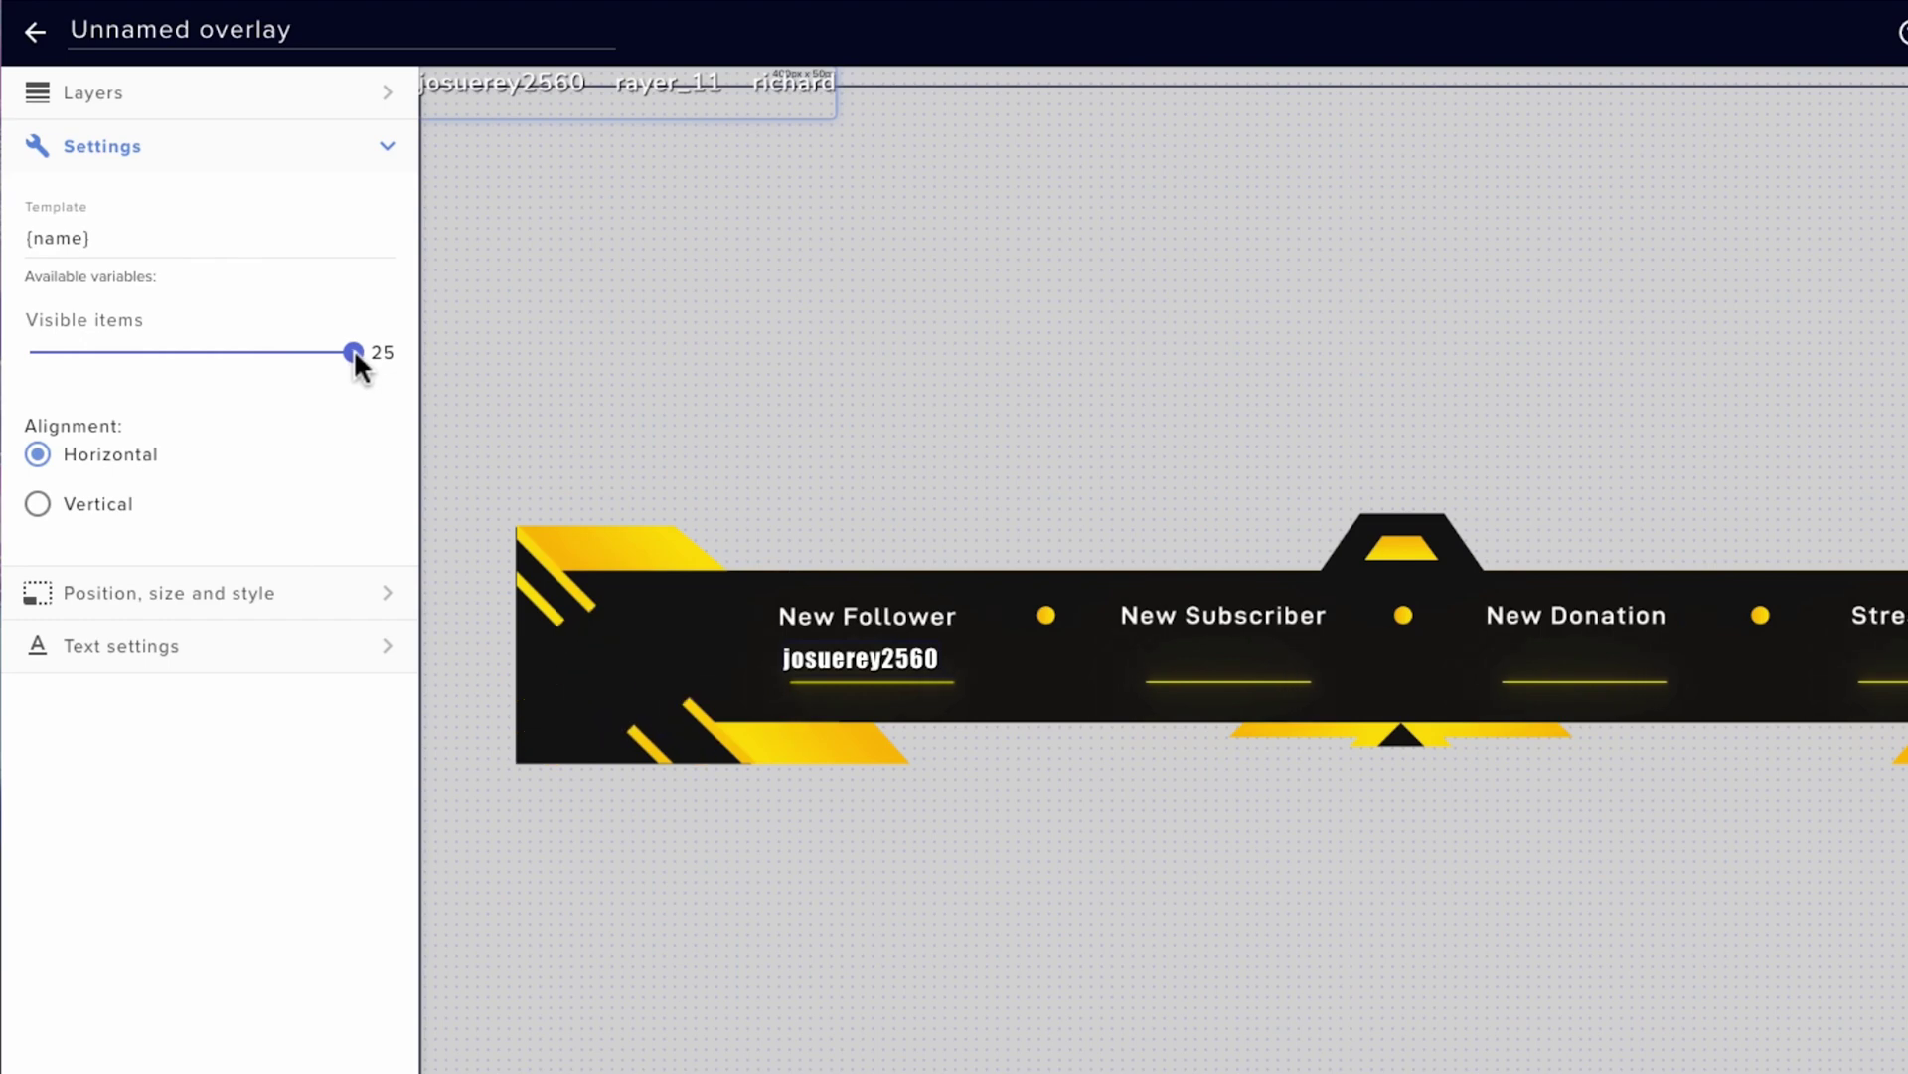
click(343, 646)
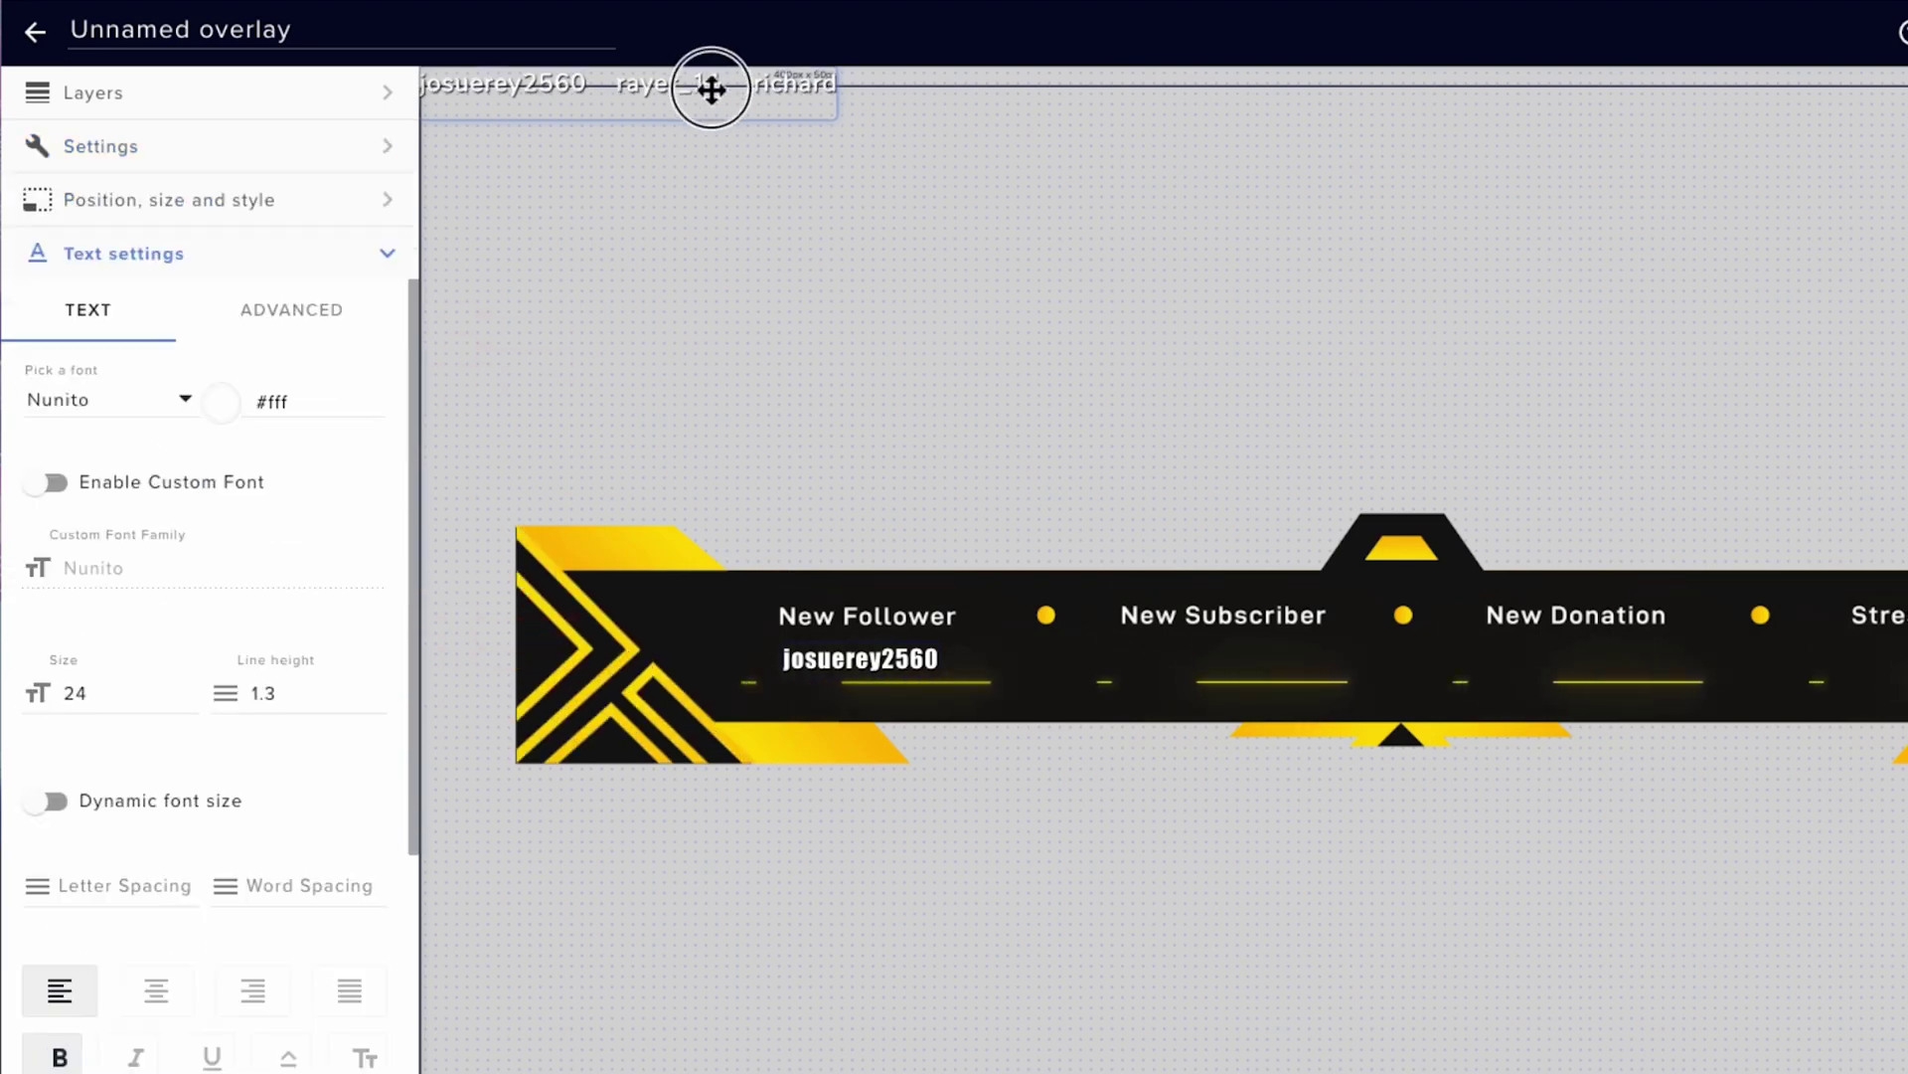
drag(712, 90, 1107, 384)
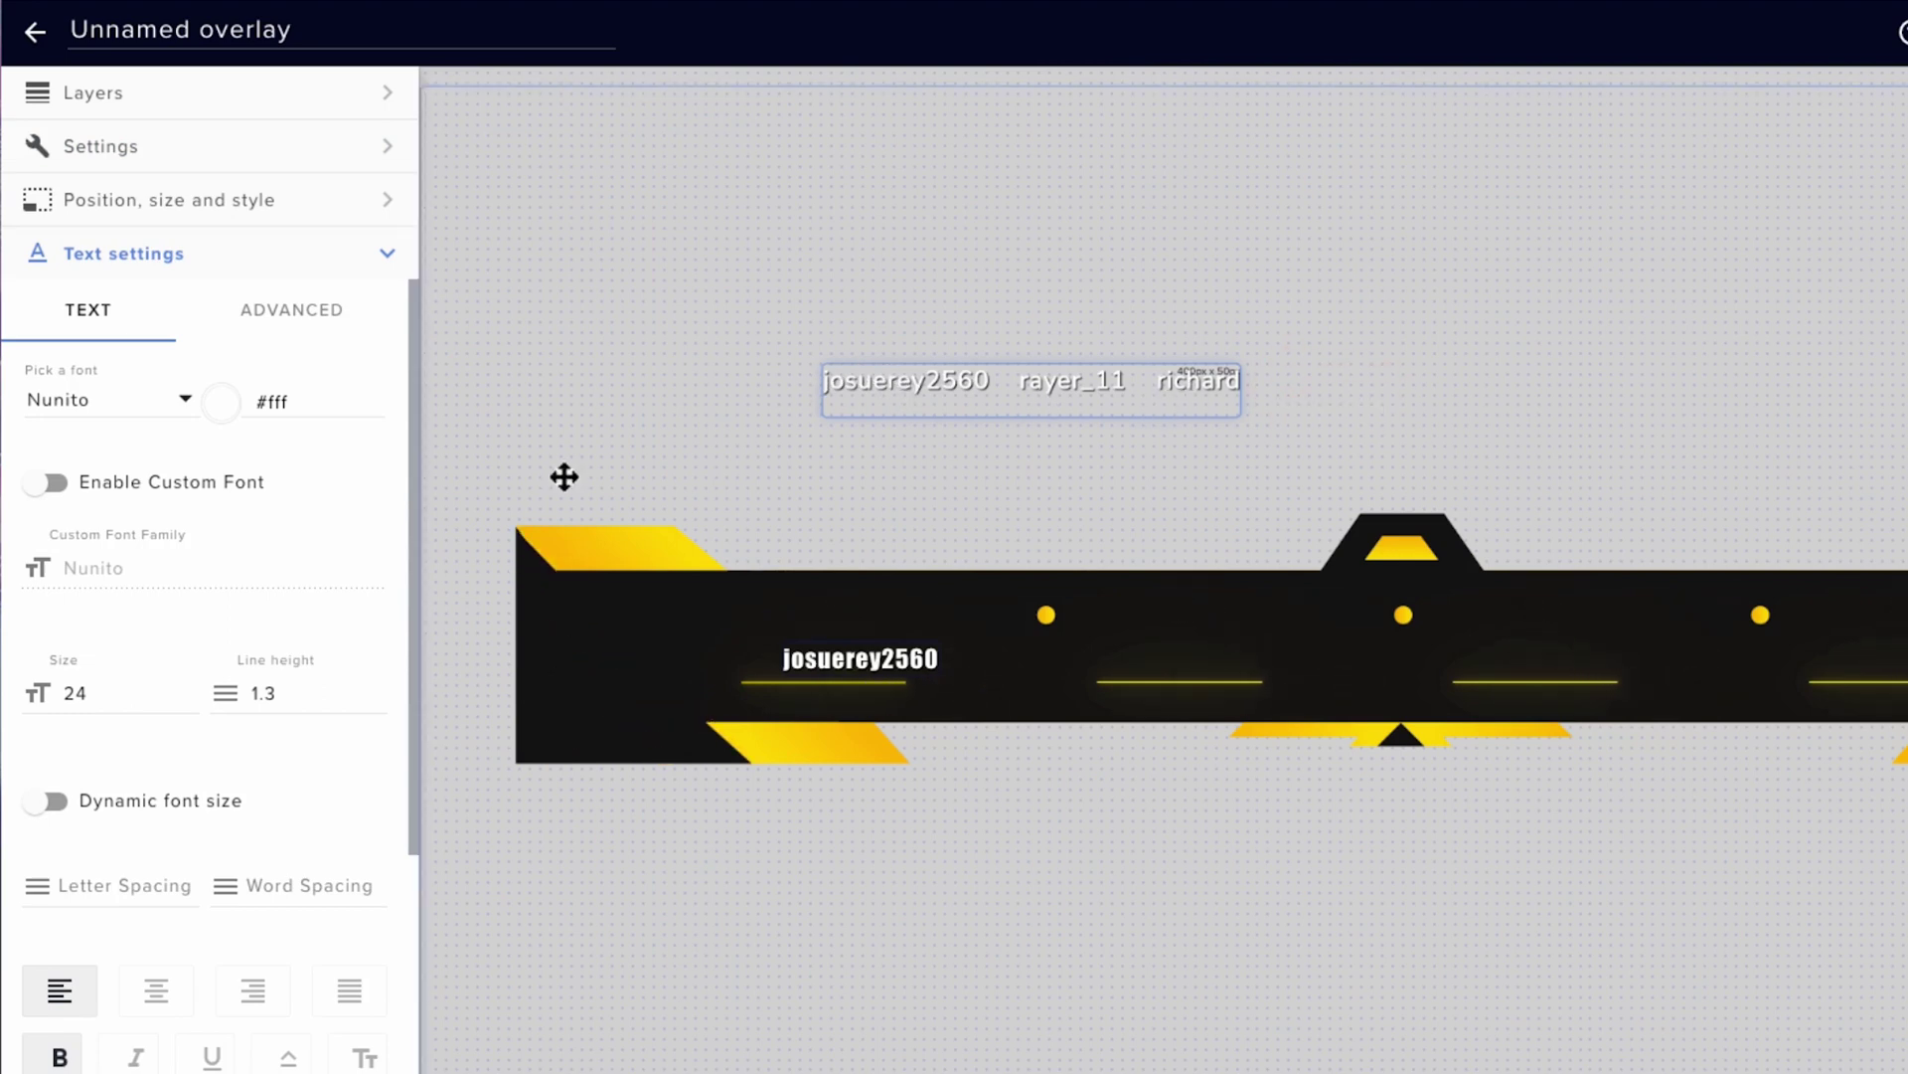
- Switch the recent followers label's text scrolling off and back on, and clear its scrolling speed
scroll(268, 691, down, 5)
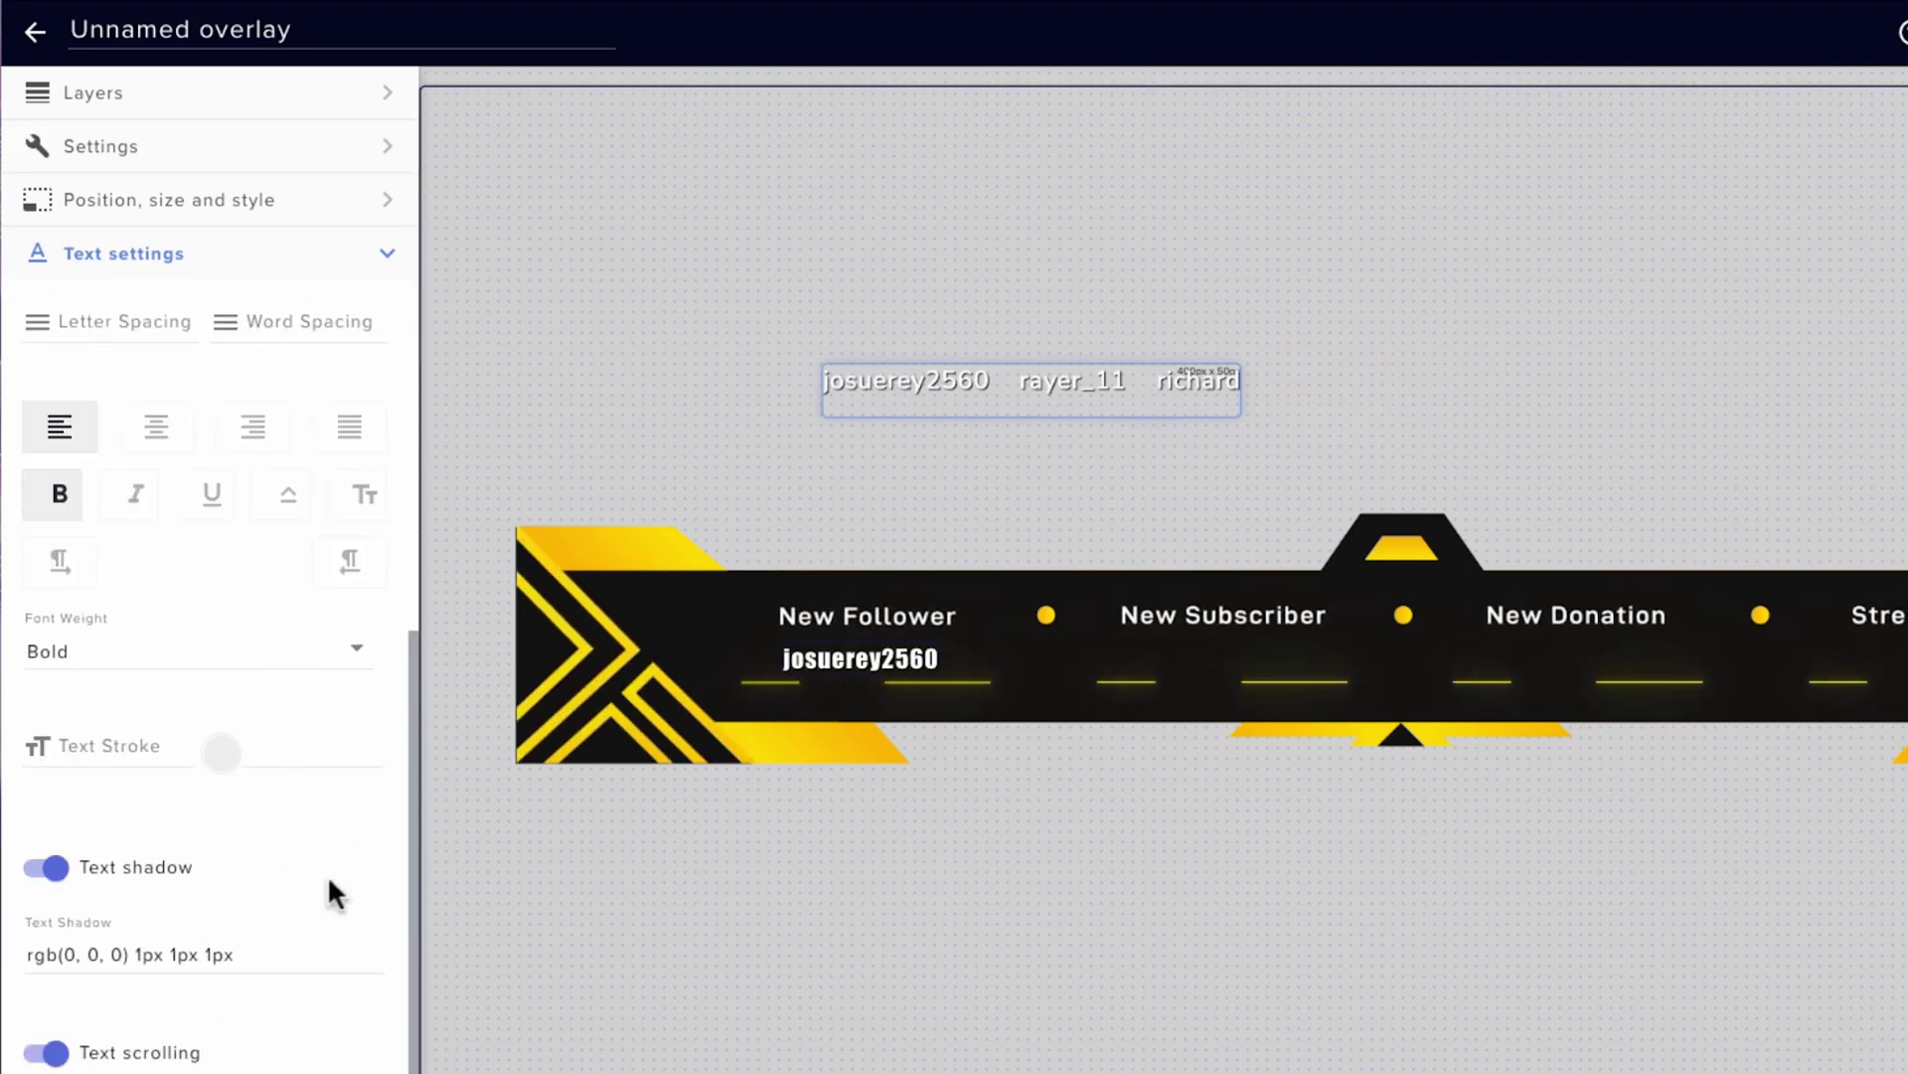
click(50, 1054)
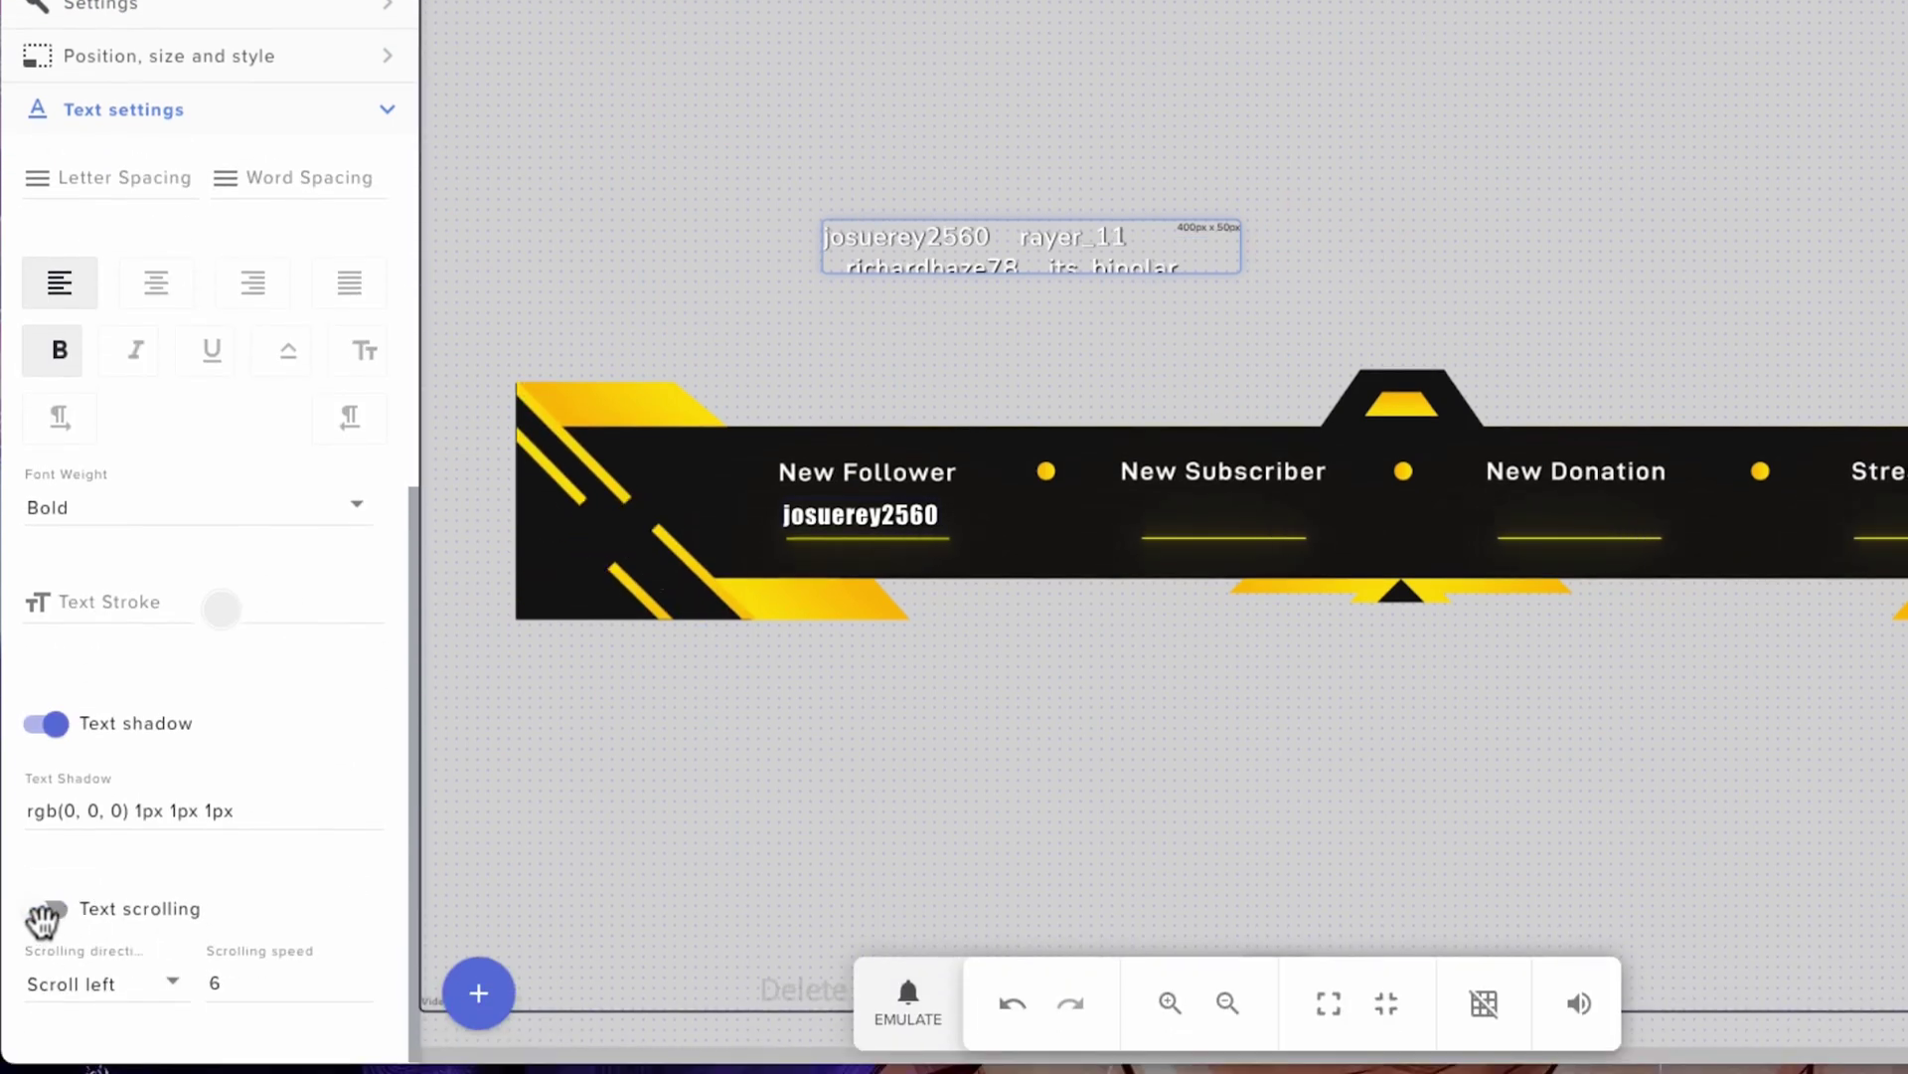
click(44, 911)
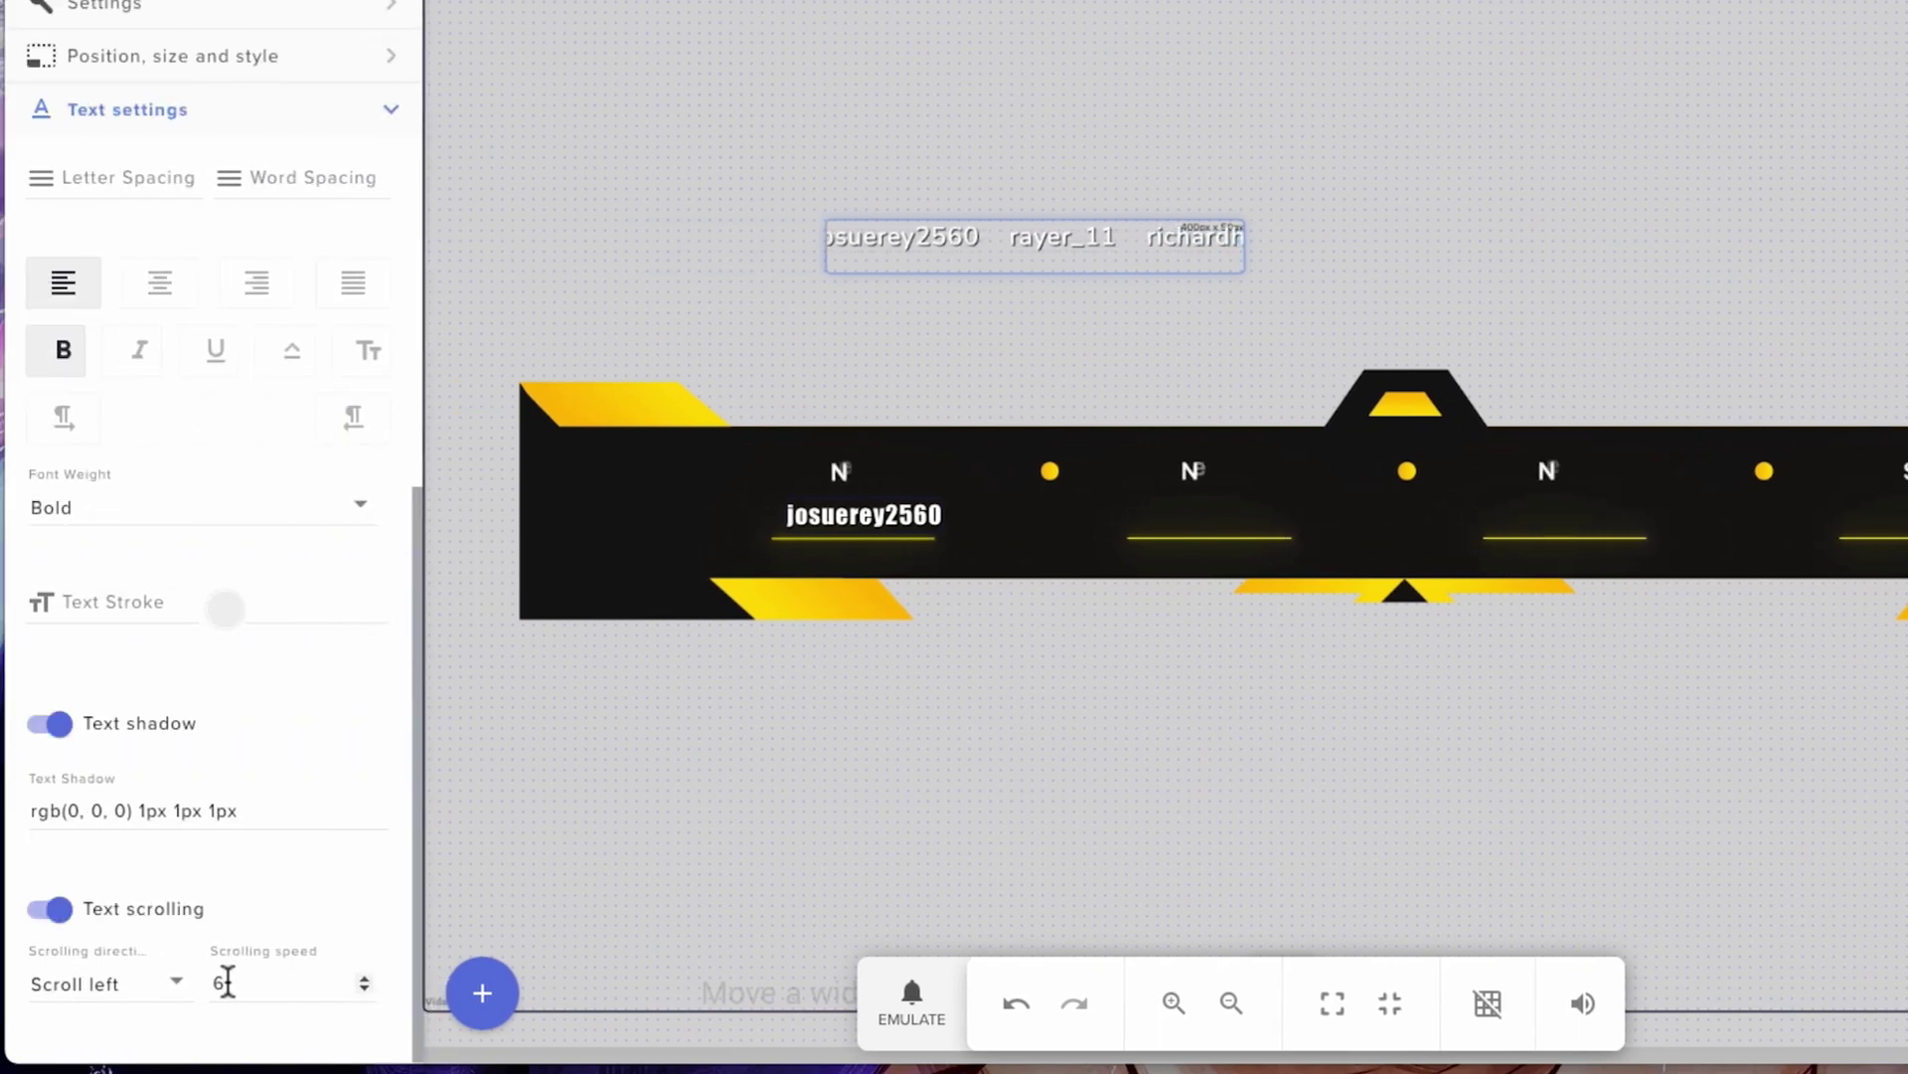
click(213, 981)
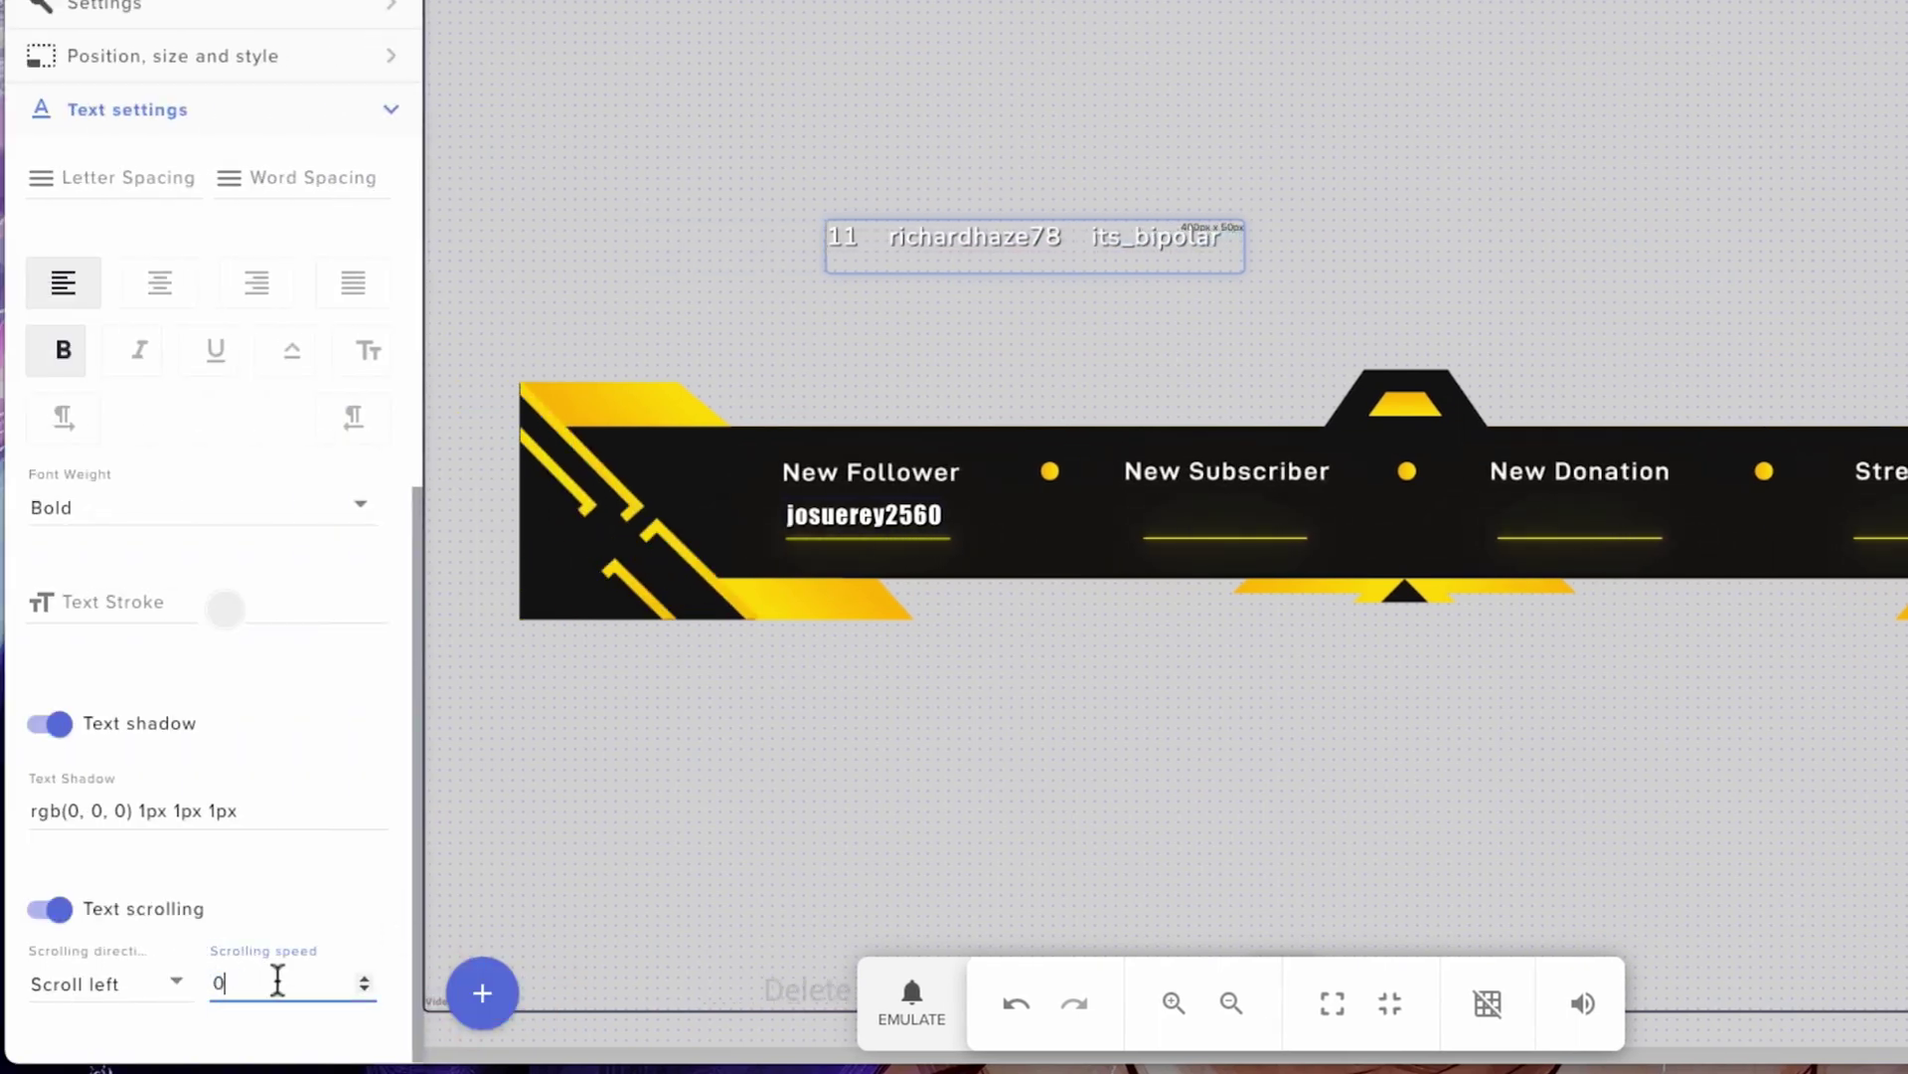
double_click(216, 982)
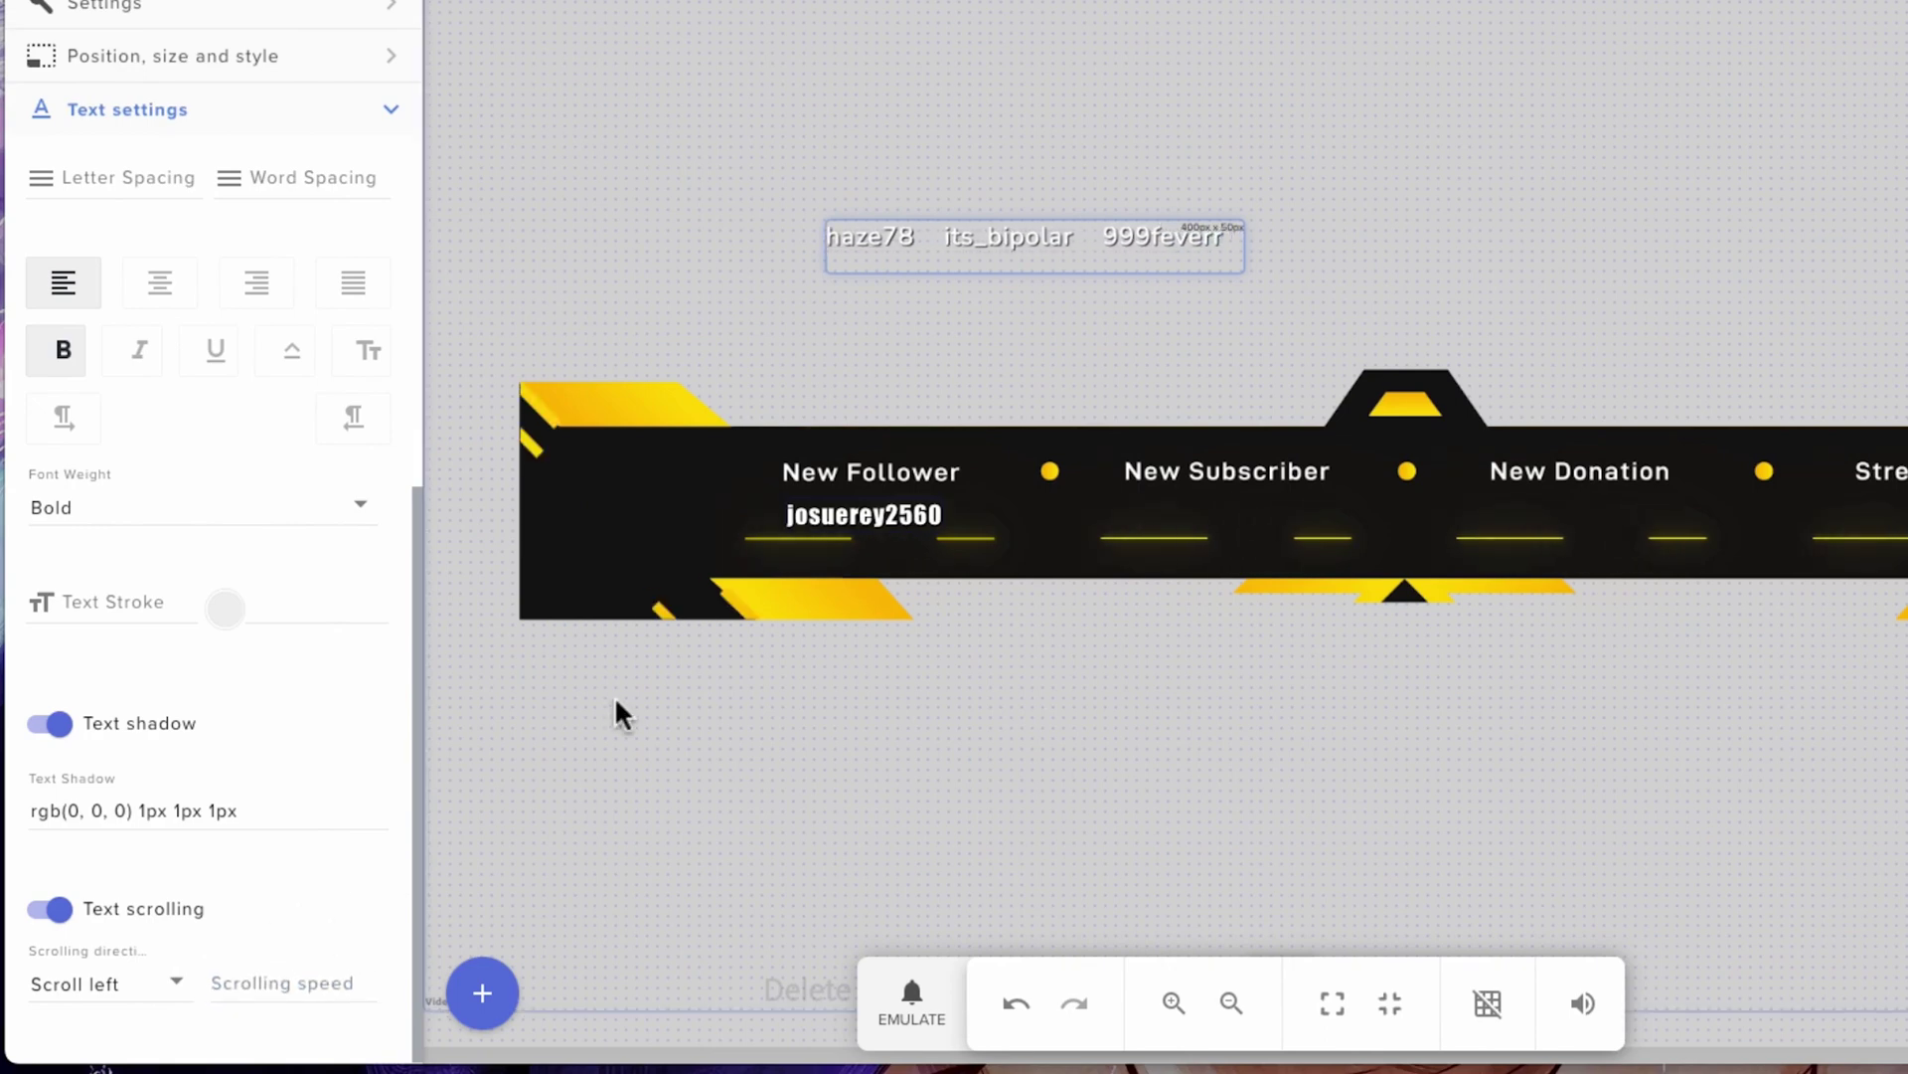
- Move the recent followers label beneath the New Subscriber heading and narrow it from both sides to fit that section
click(1024, 246)
drag(1024, 246, 1232, 521)
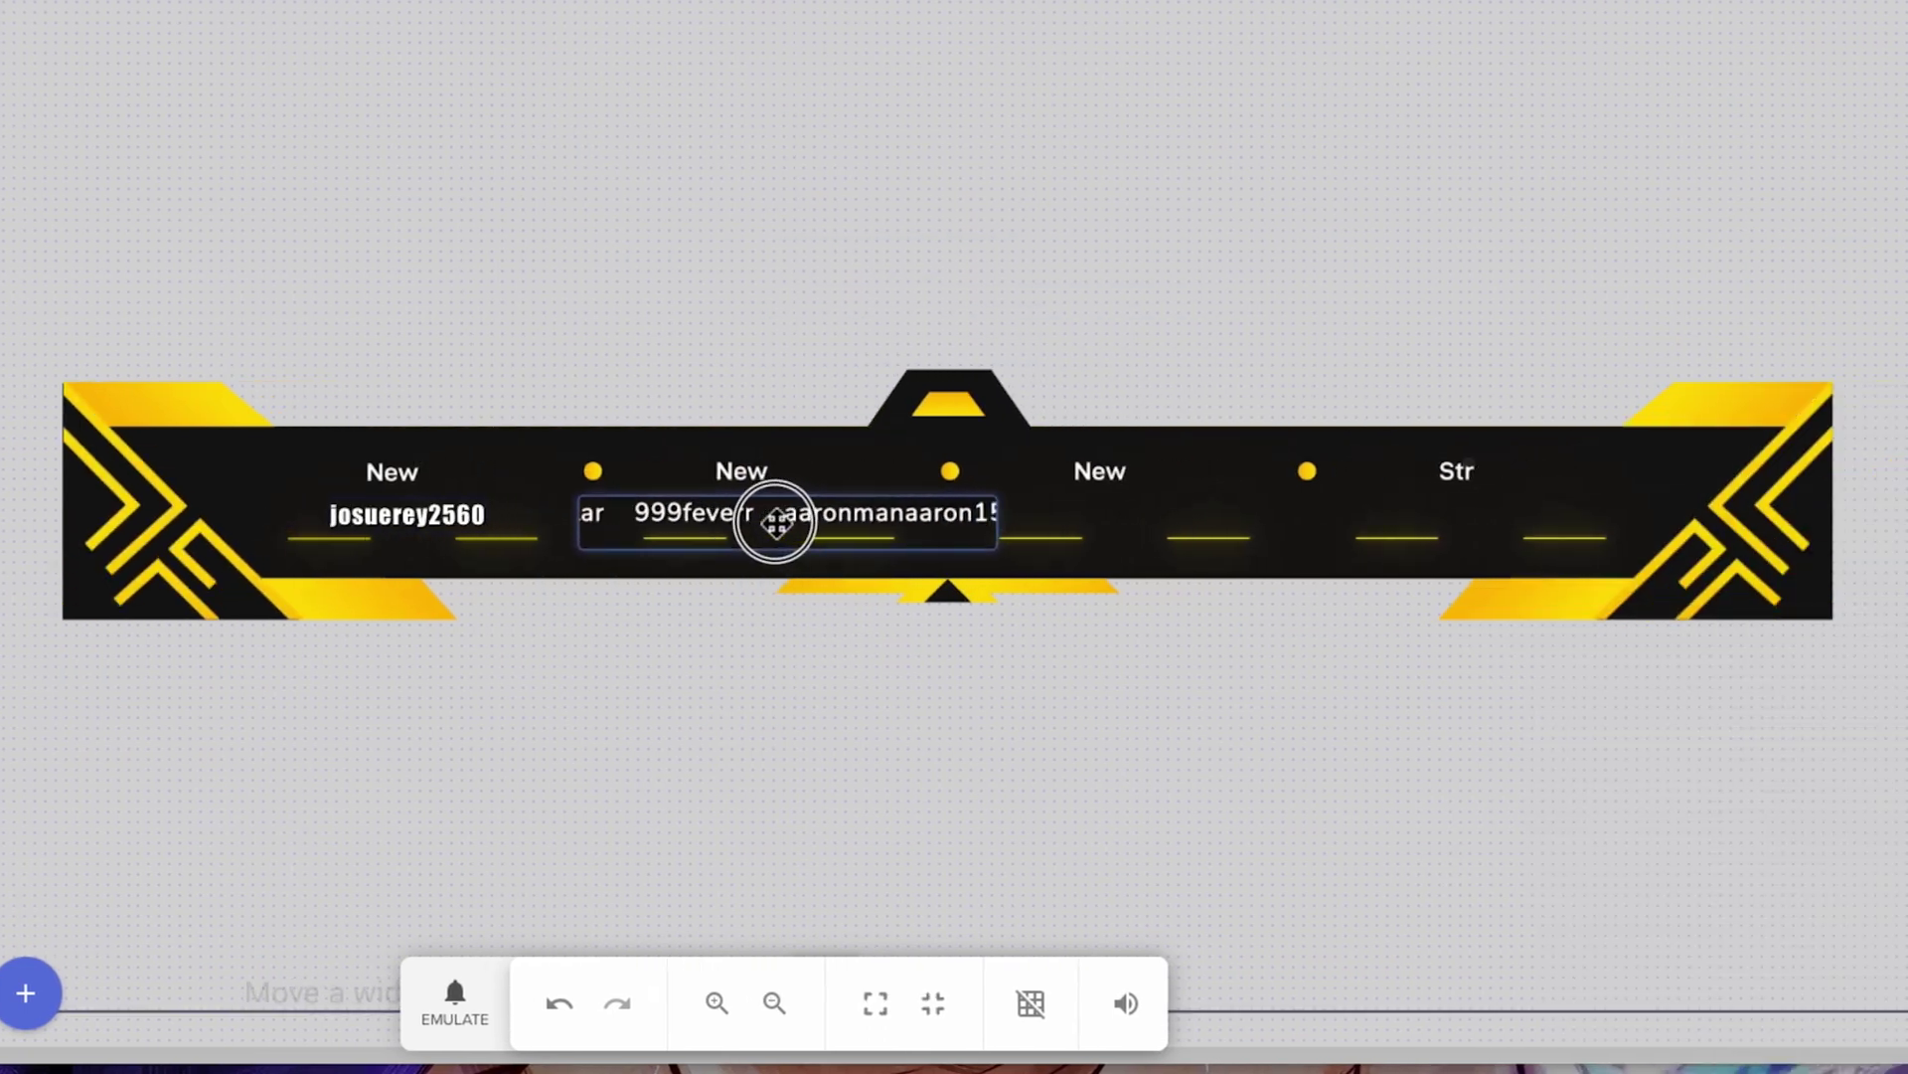
drag(775, 520, 780, 521)
drag(991, 523, 907, 518)
drag(580, 512, 618, 513)
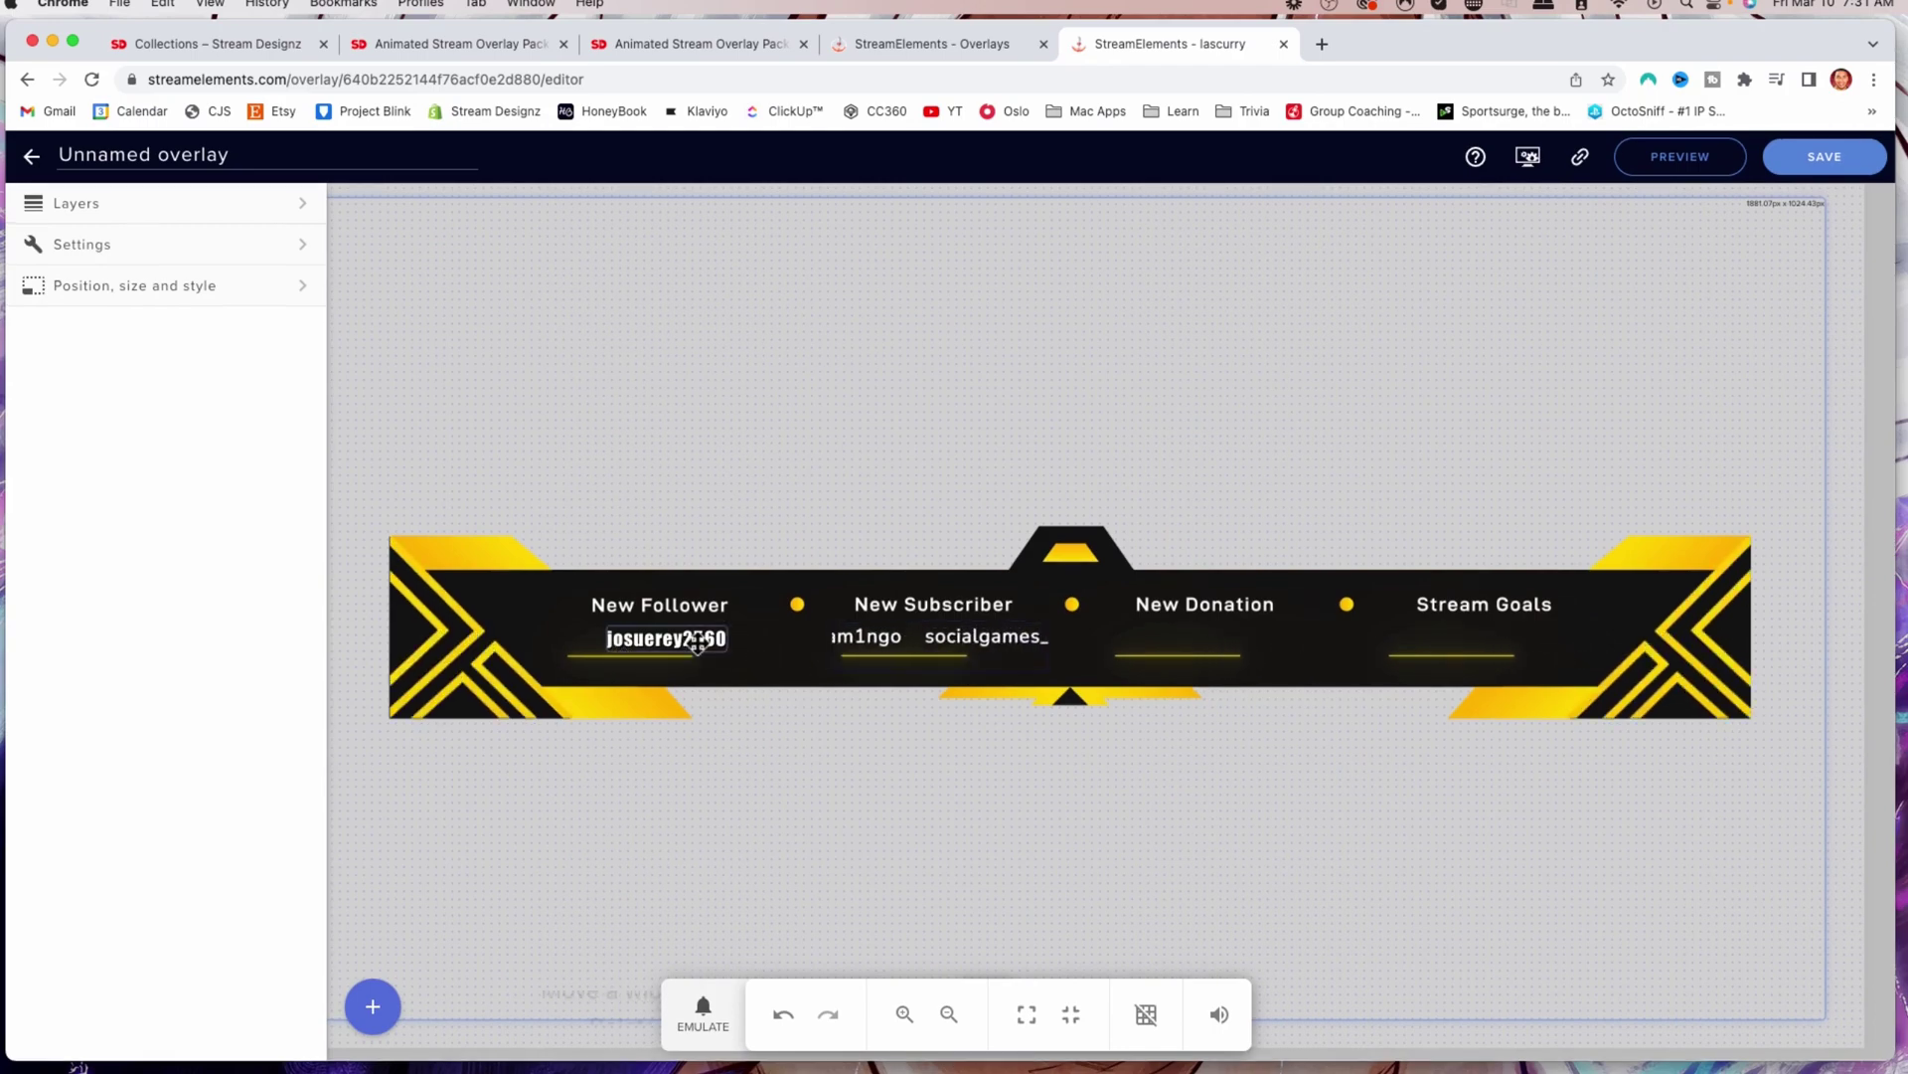
- Enable a custom font for the recent followers label and set its font family to impact
click(933, 644)
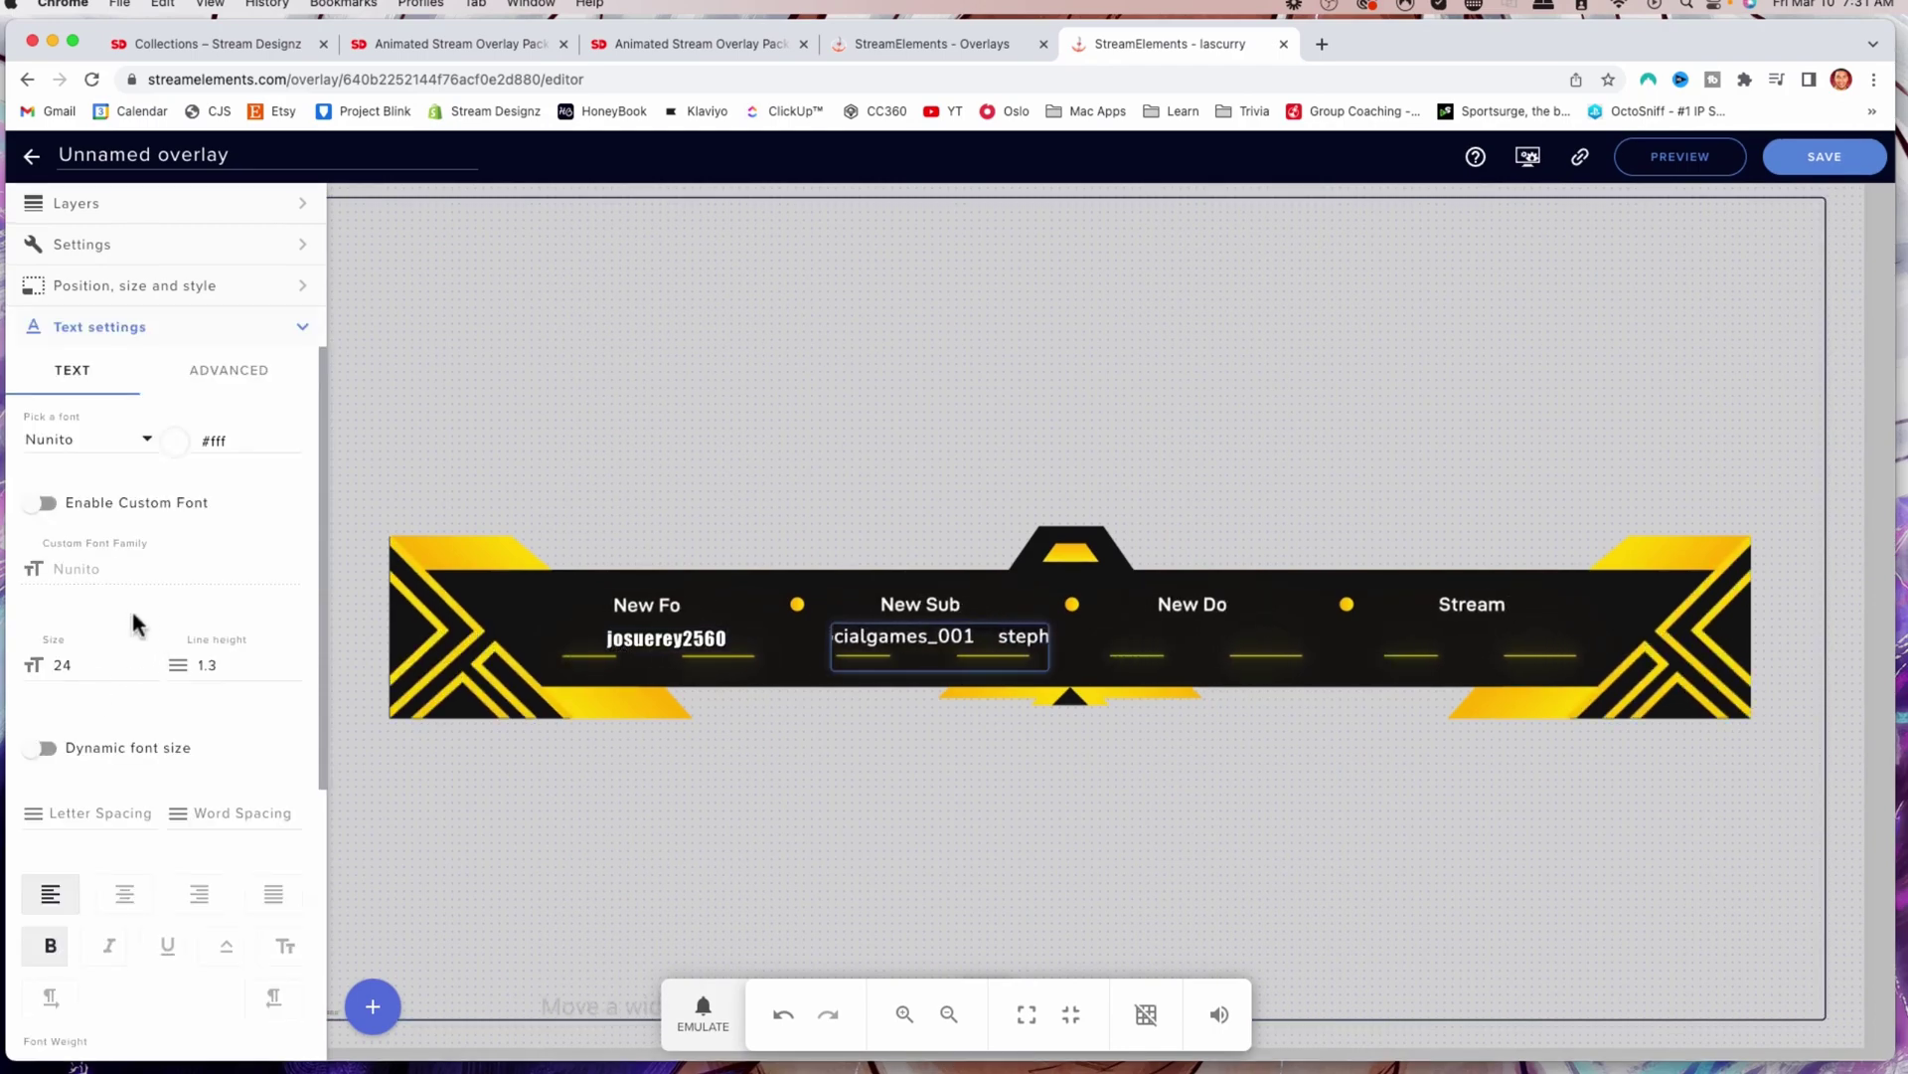
scroll(146, 661, down, 5)
scroll(135, 677, up, 5)
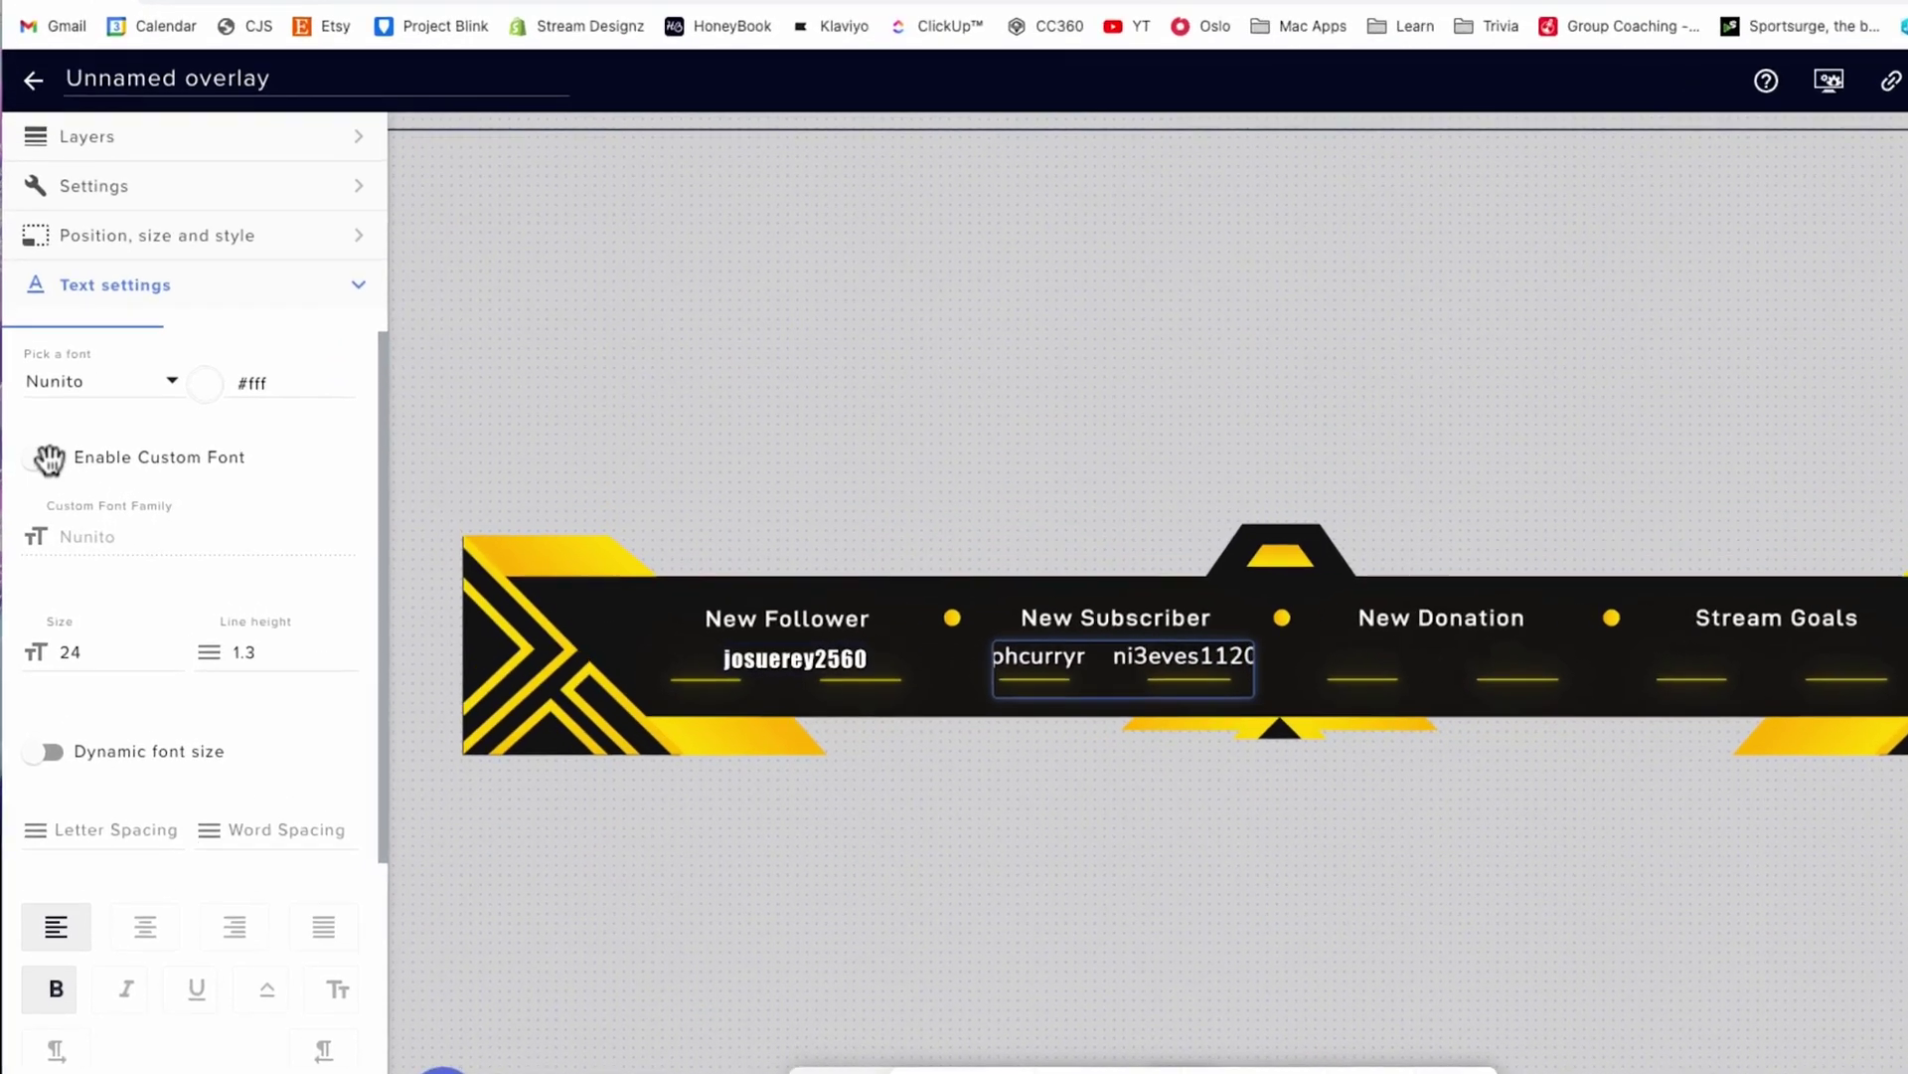
click(49, 459)
double_click(41, 535)
text(impact)
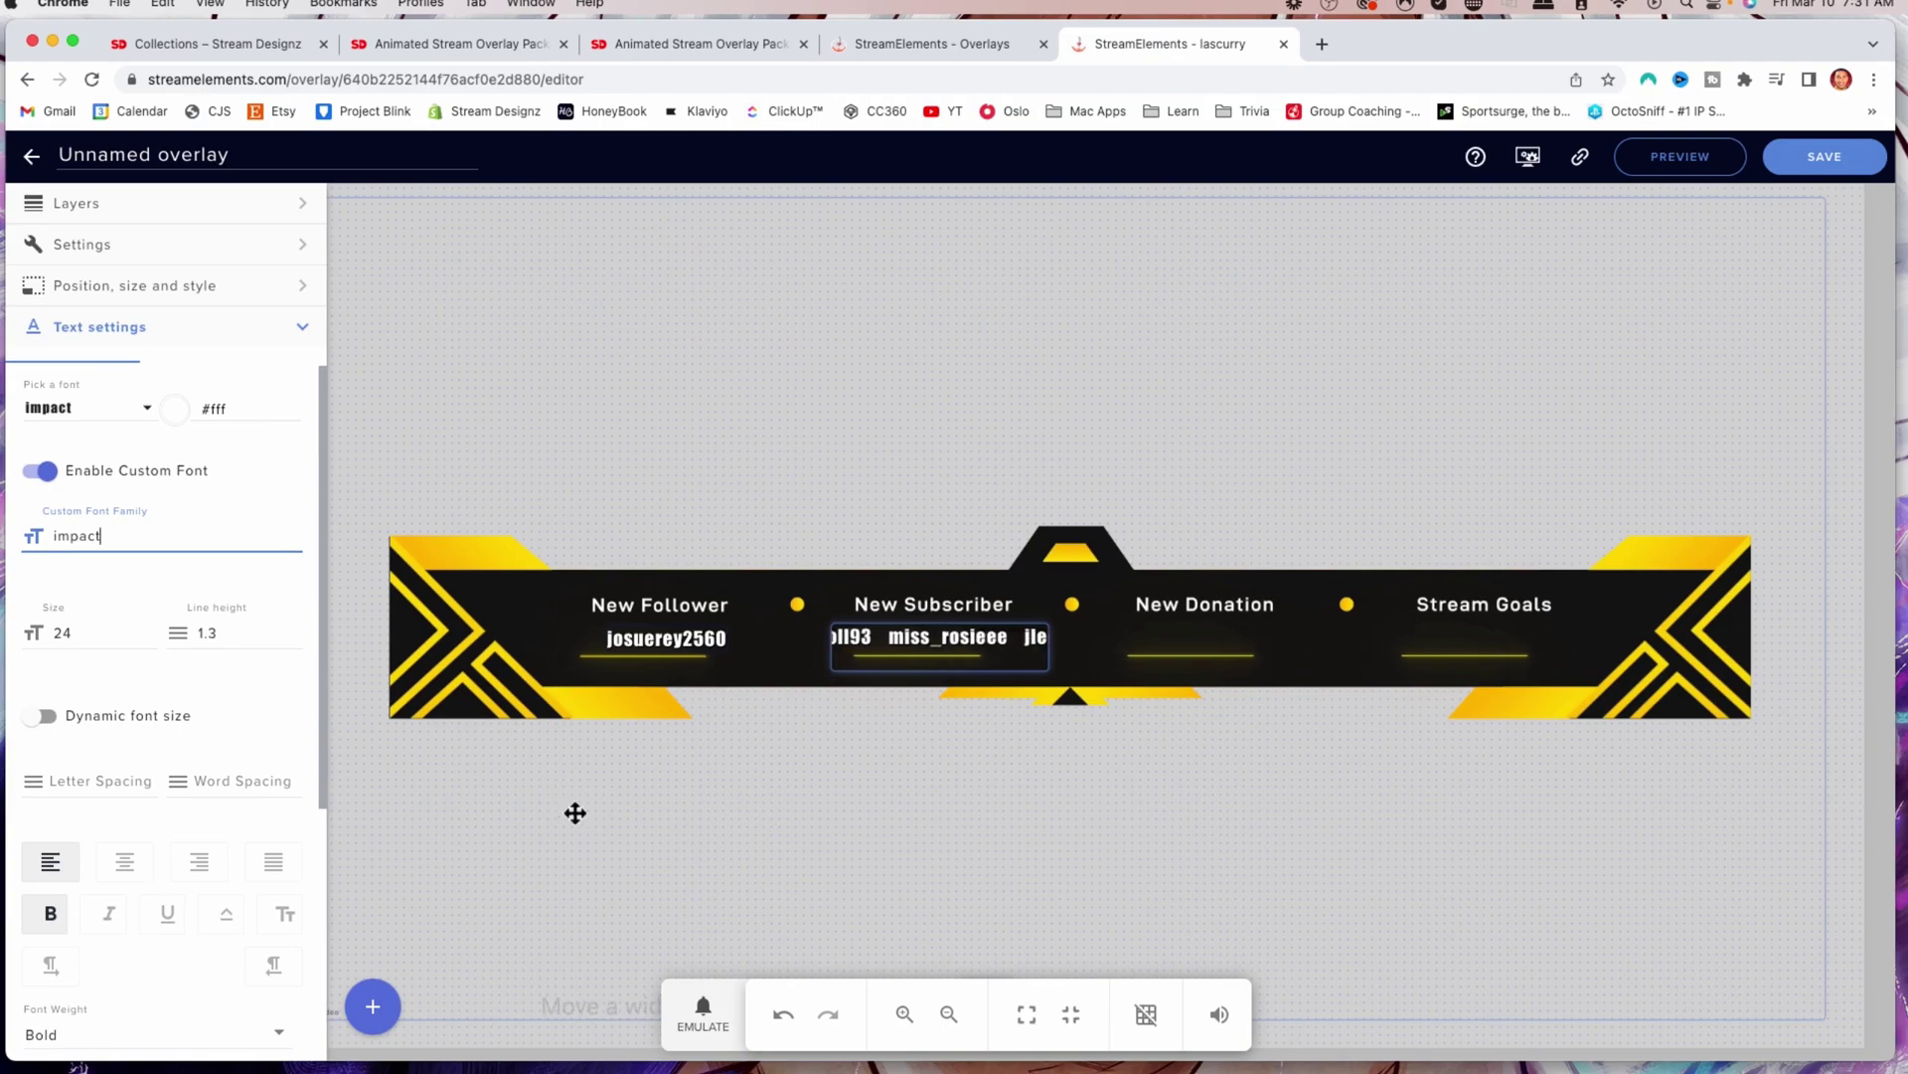
click(865, 892)
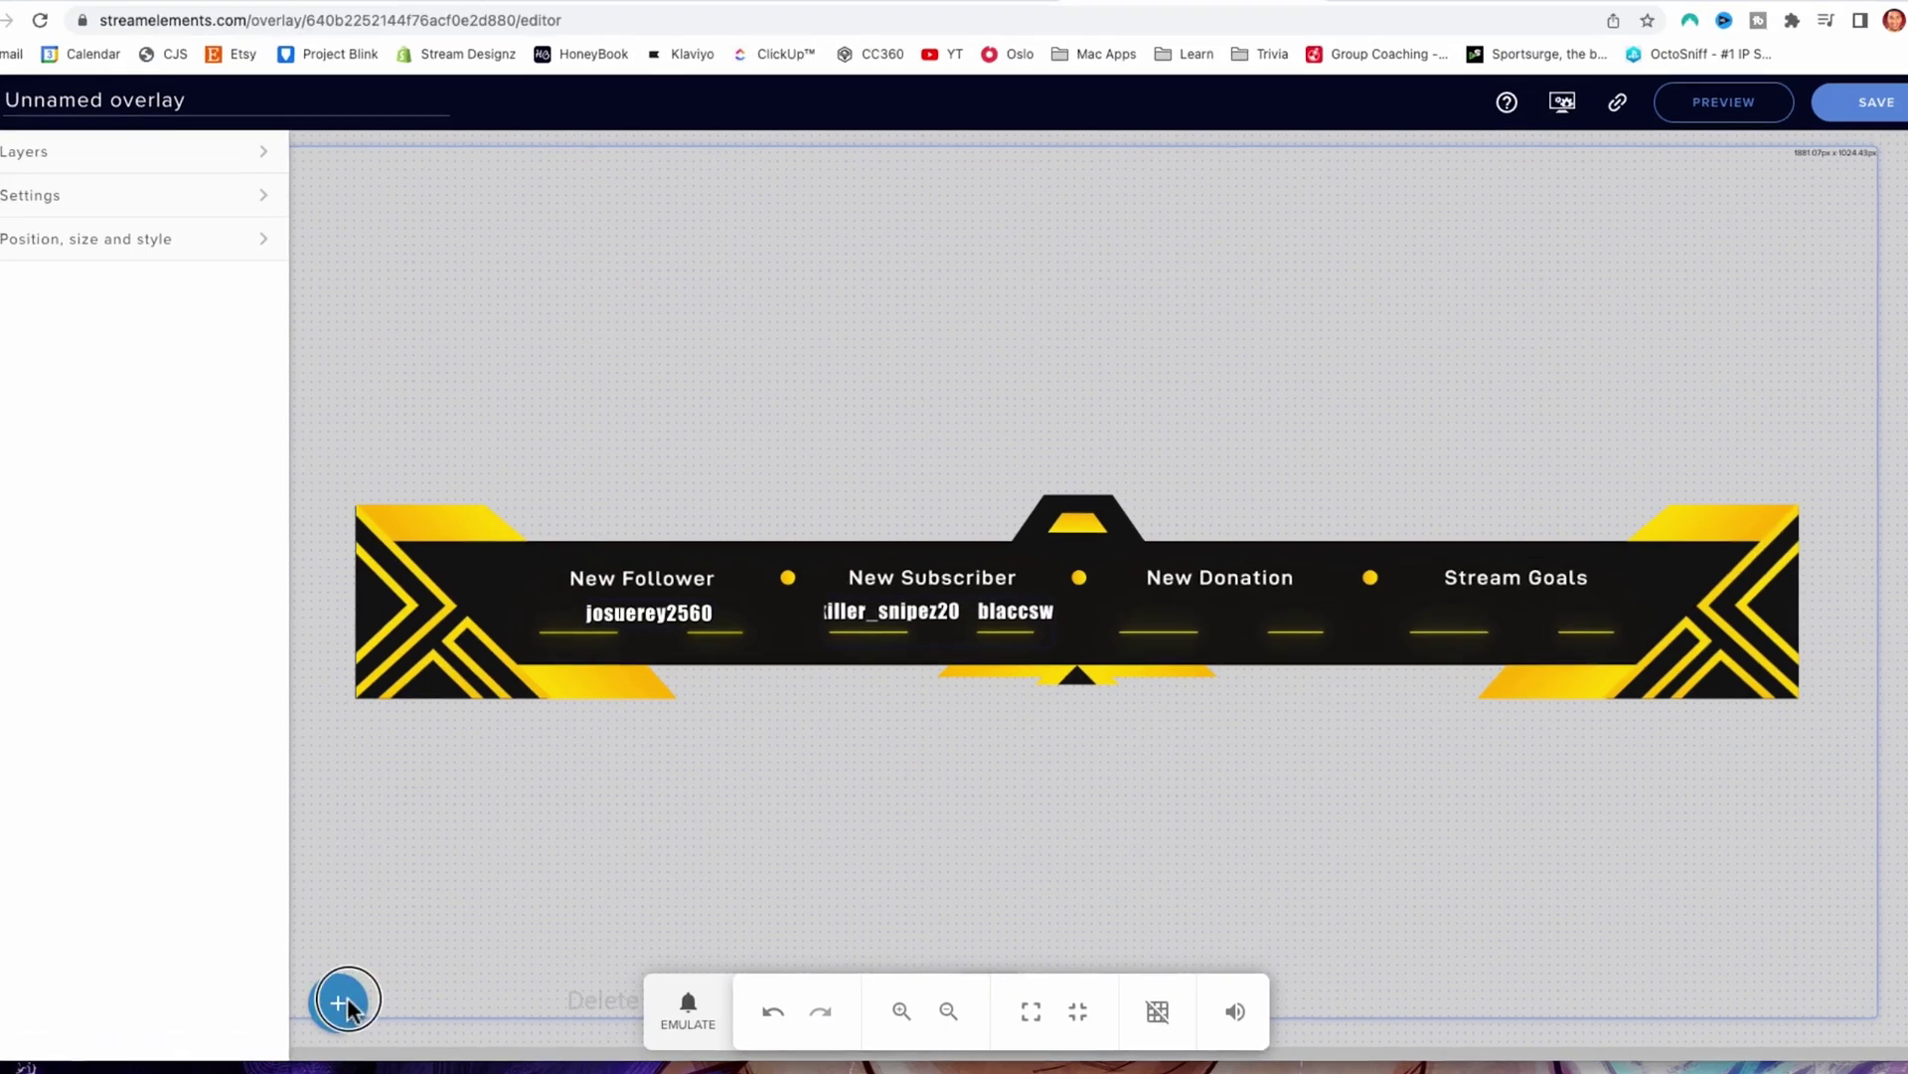
- Add a Latest tipper label and place it on the overlay bar beneath the New Donation heading
click(375, 1006)
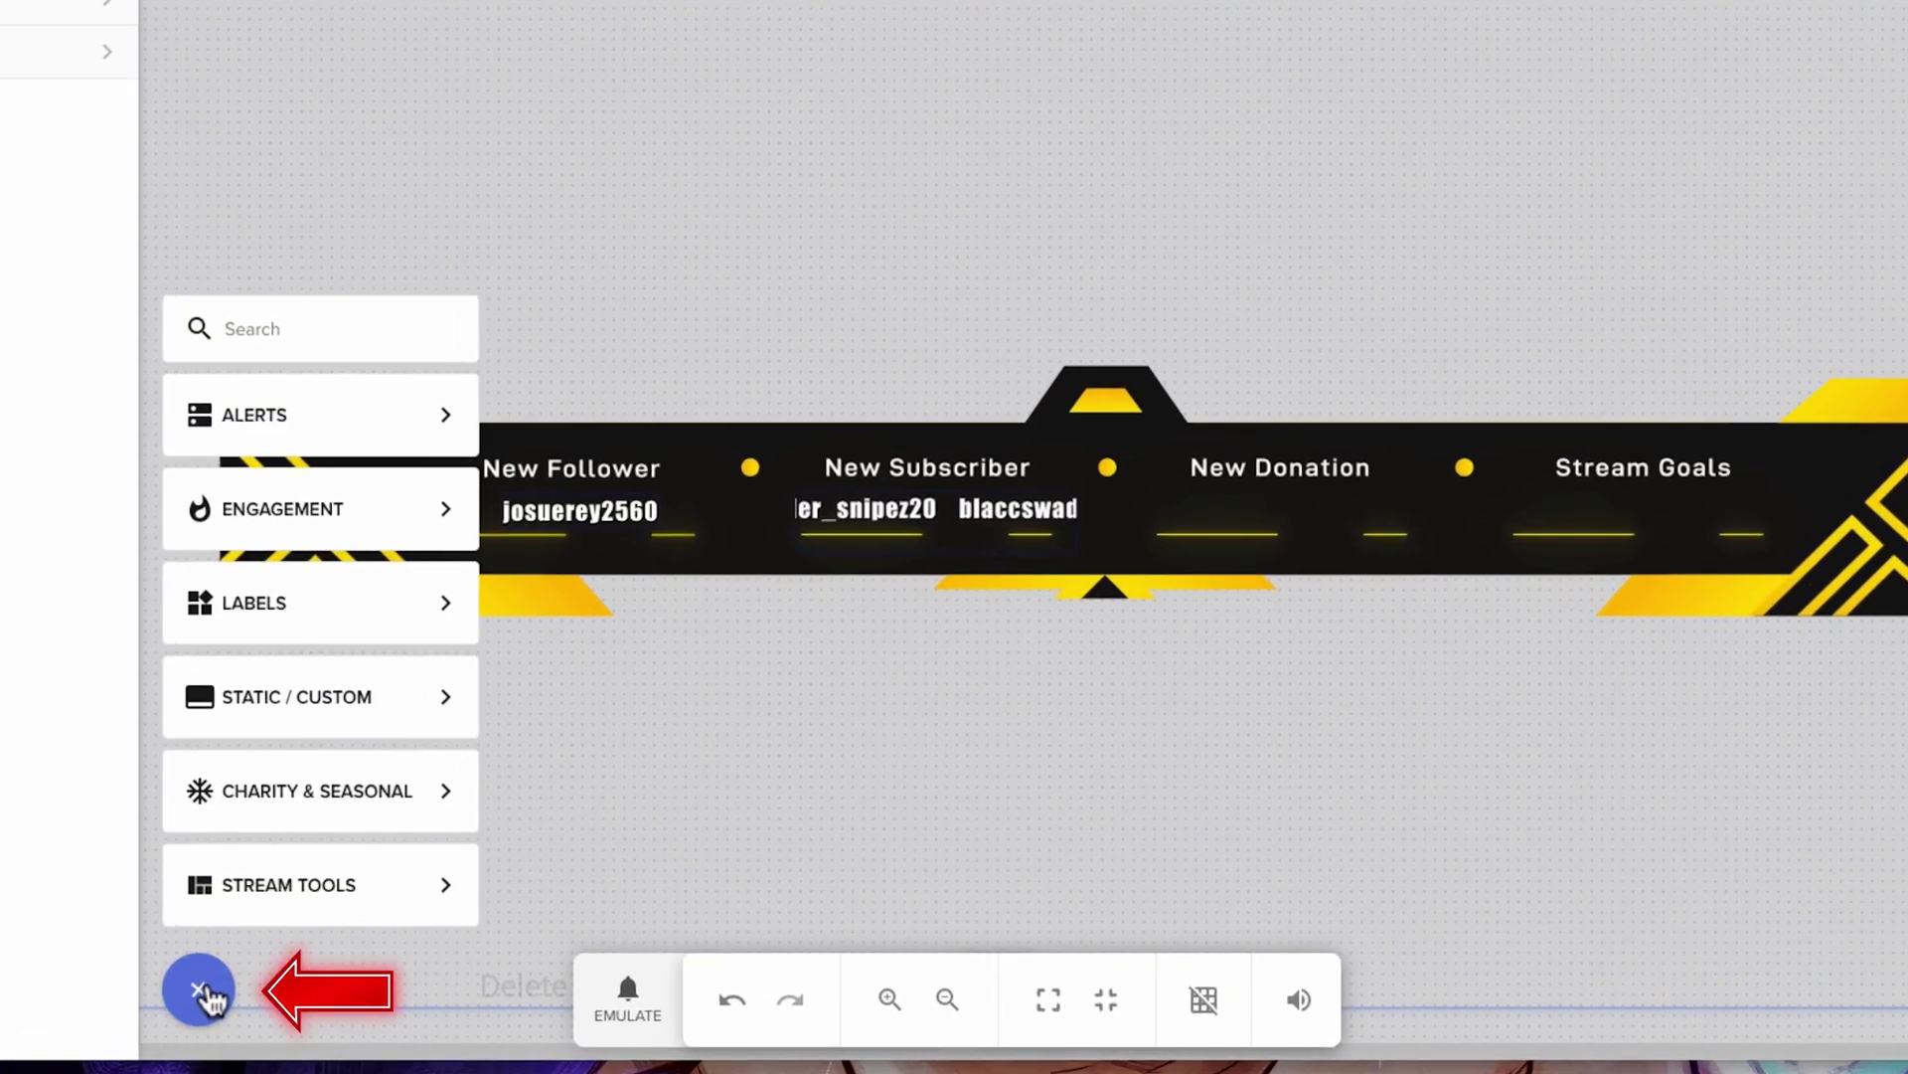
mouse_move(354, 623)
mouse_move(546, 676)
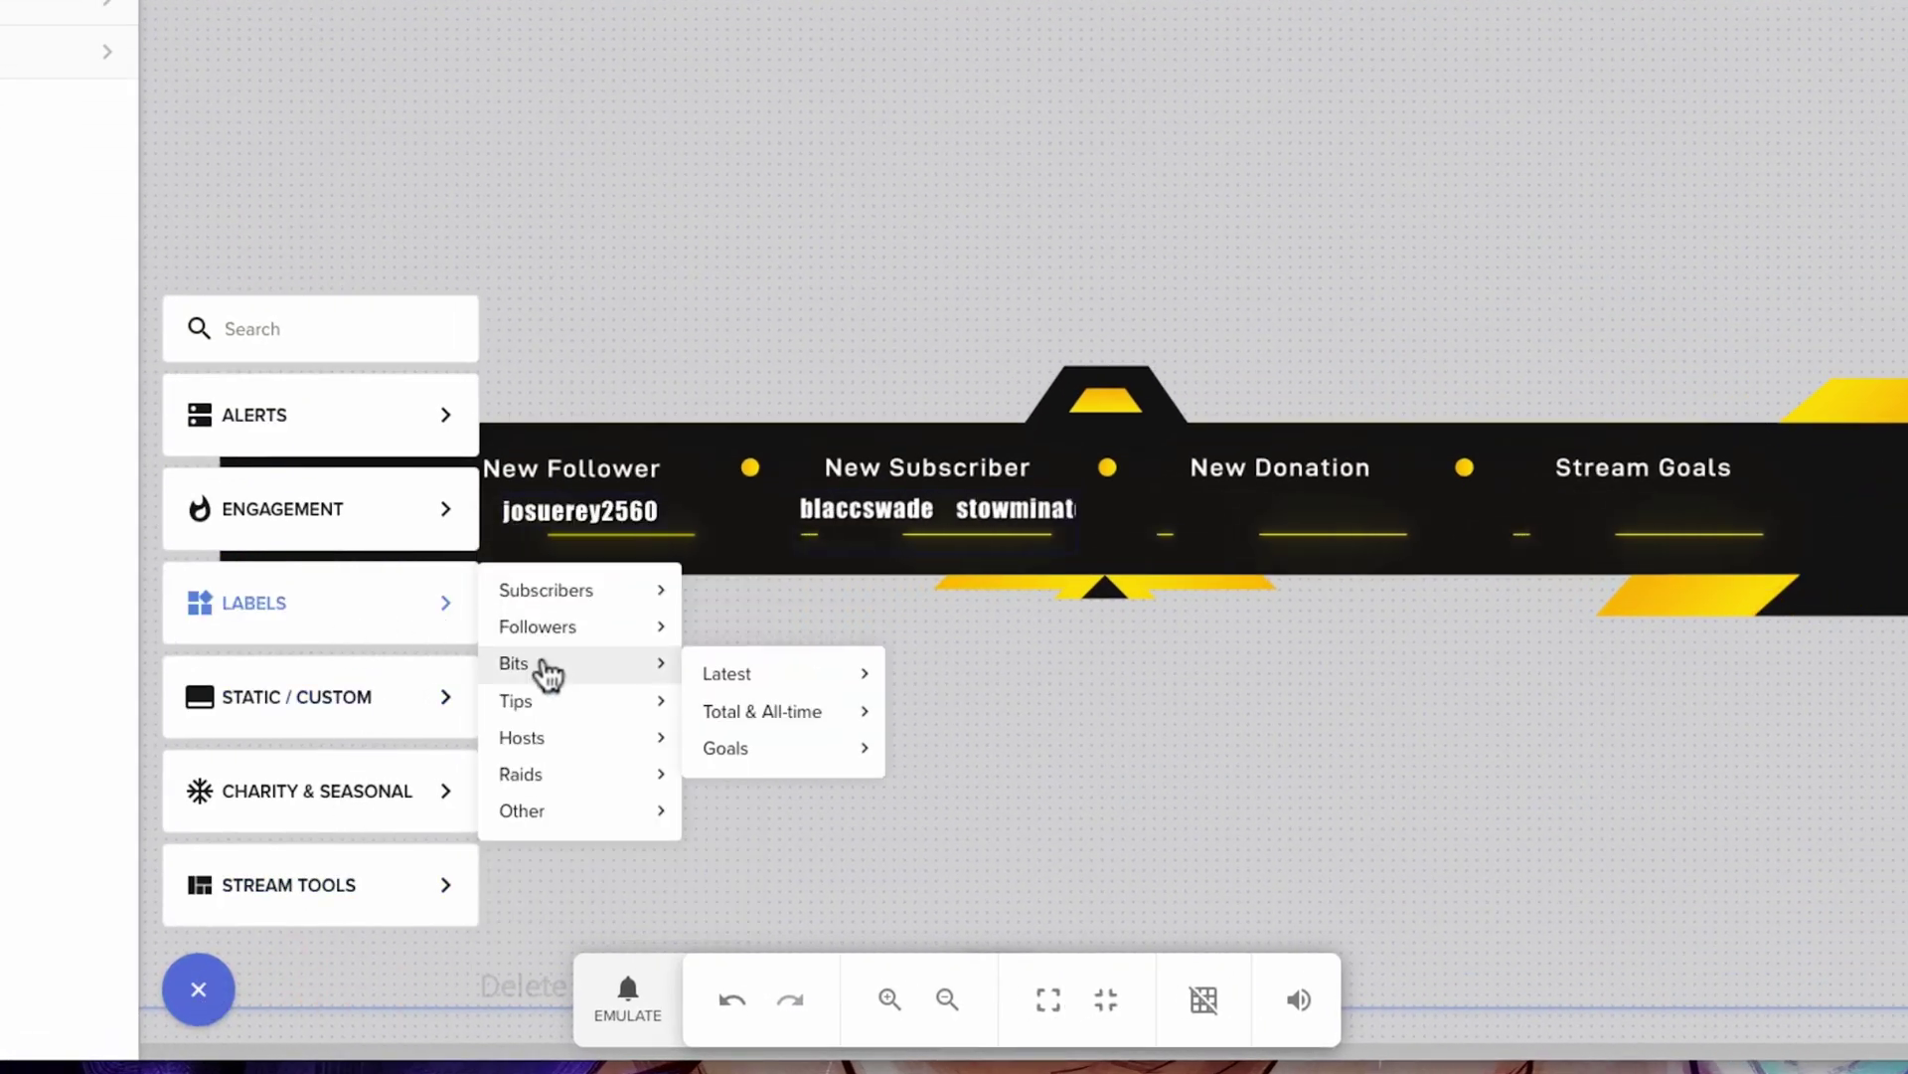
mouse_move(564, 708)
mouse_move(757, 712)
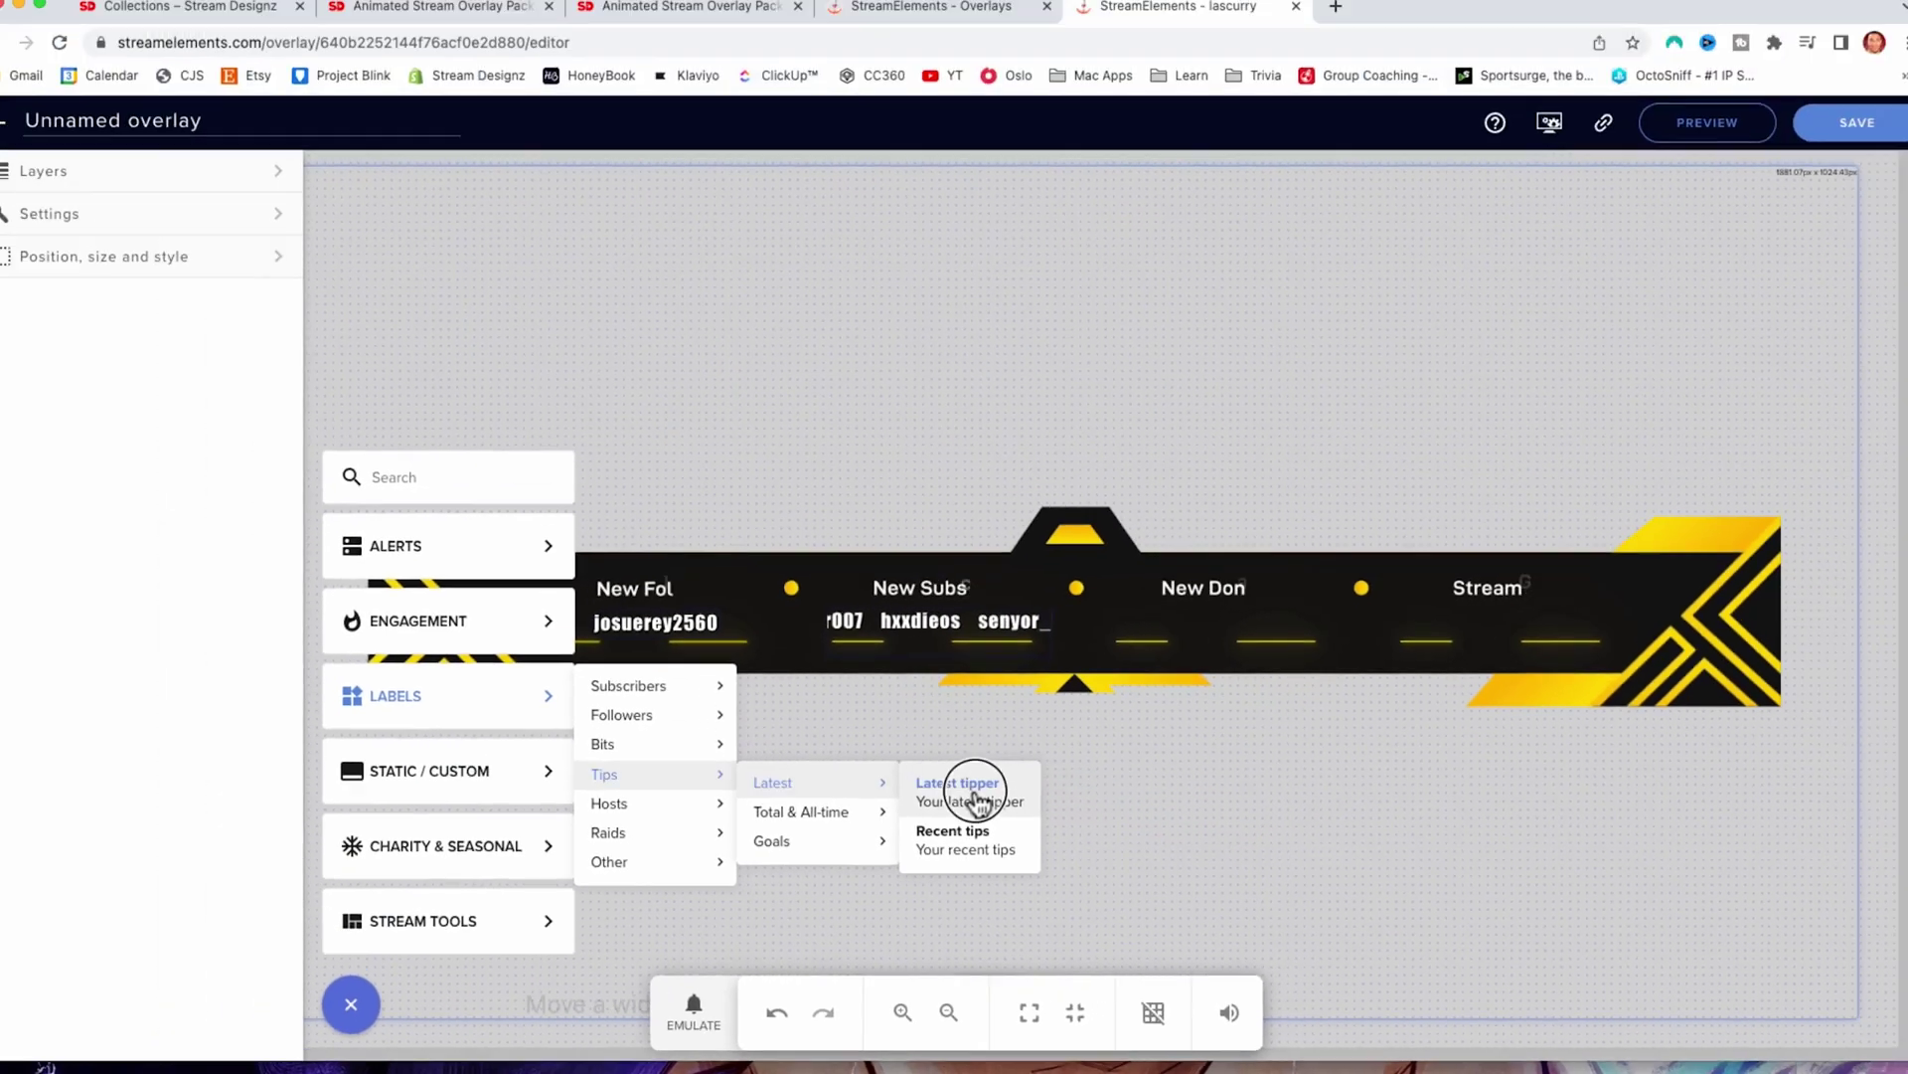
click(962, 724)
drag(451, 196, 1244, 643)
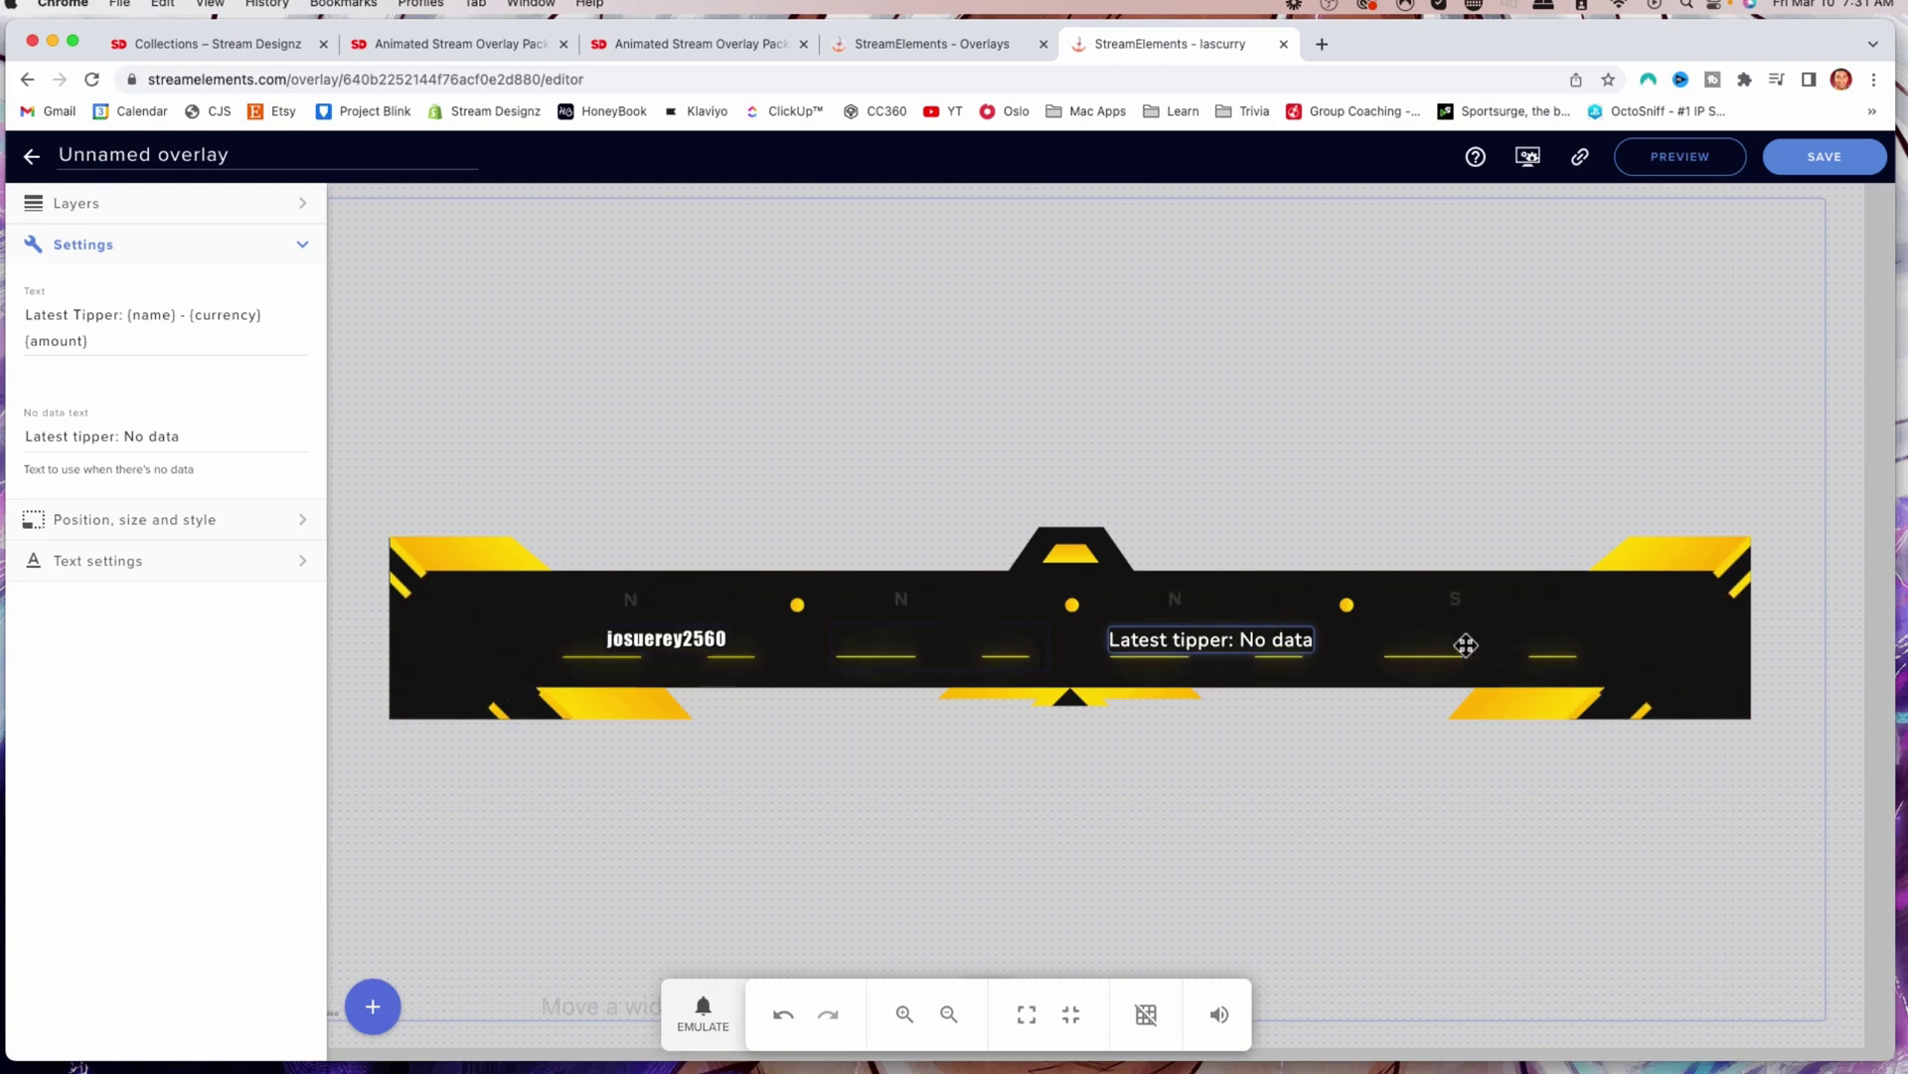
click(1484, 698)
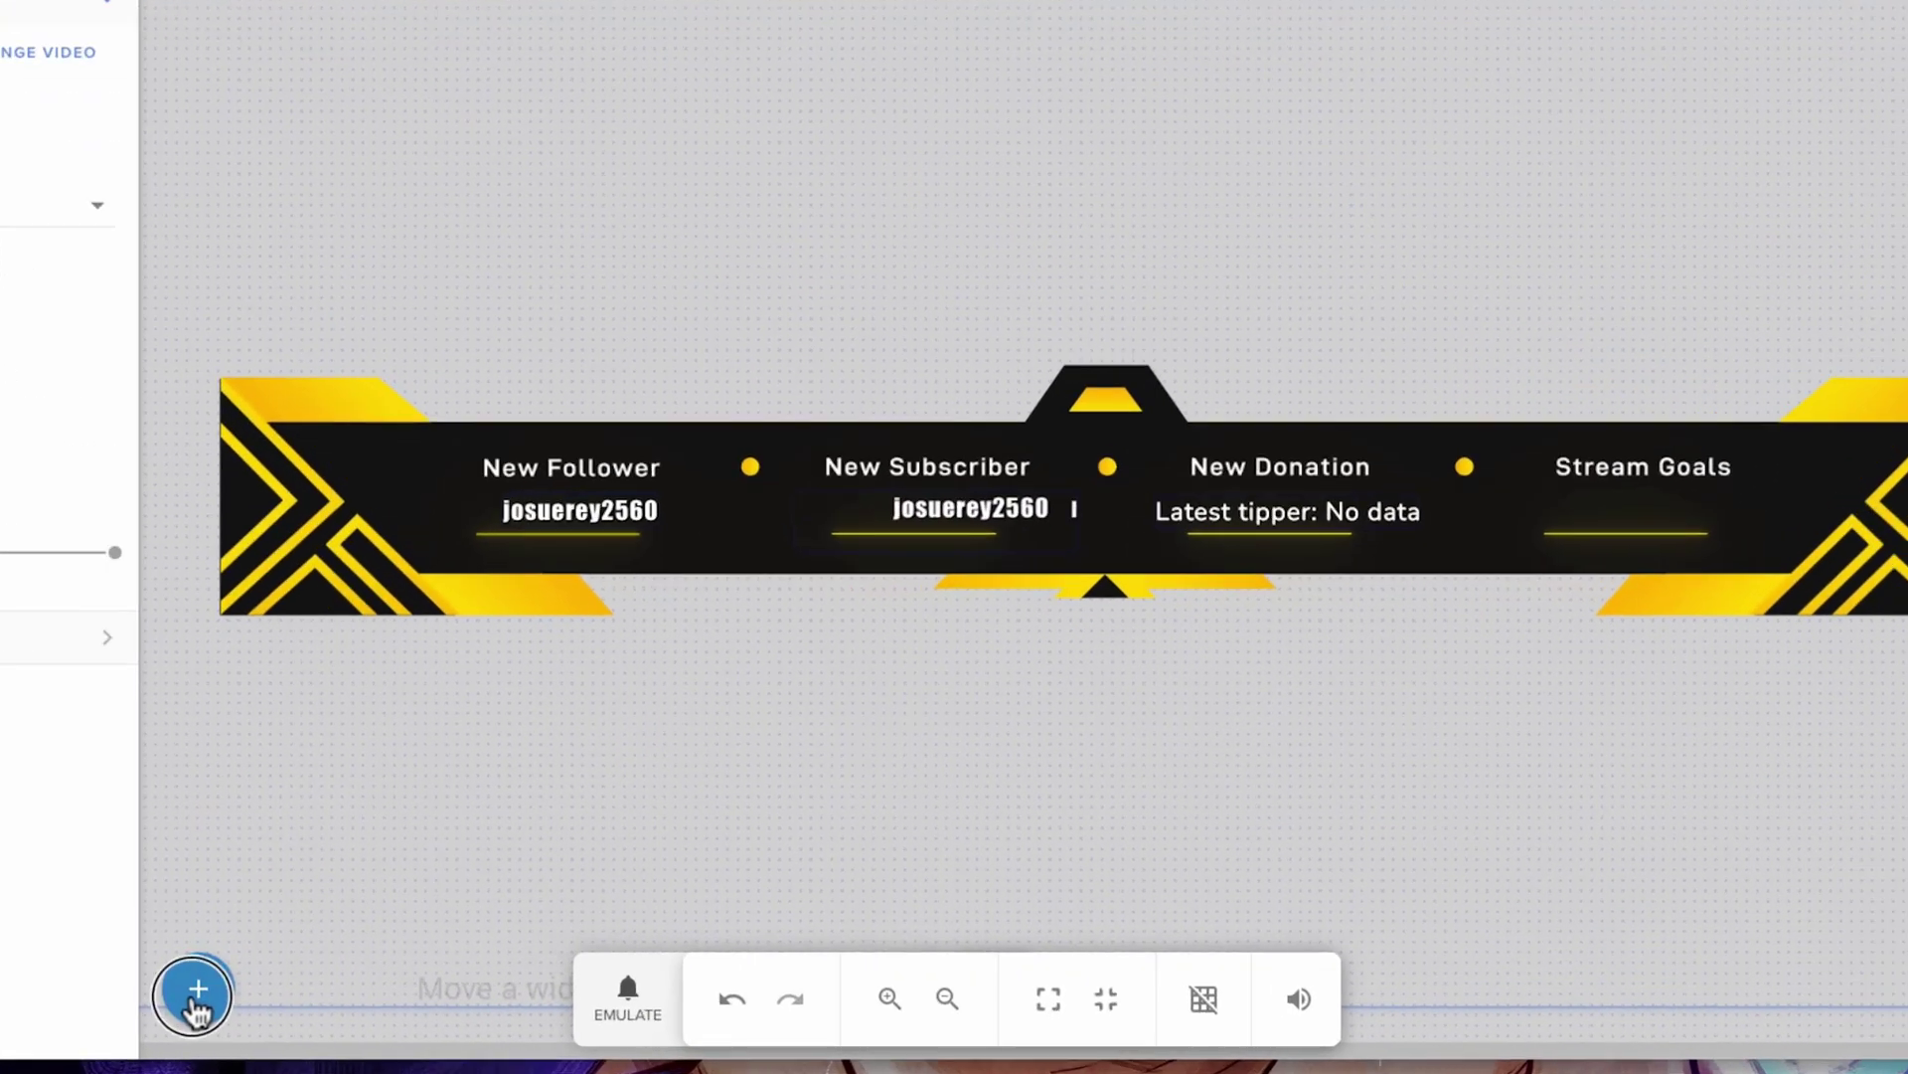
- Add a Follower goal widget and move it into the empty canvas area above the overlay bar
click(373, 1006)
mouse_move(452, 733)
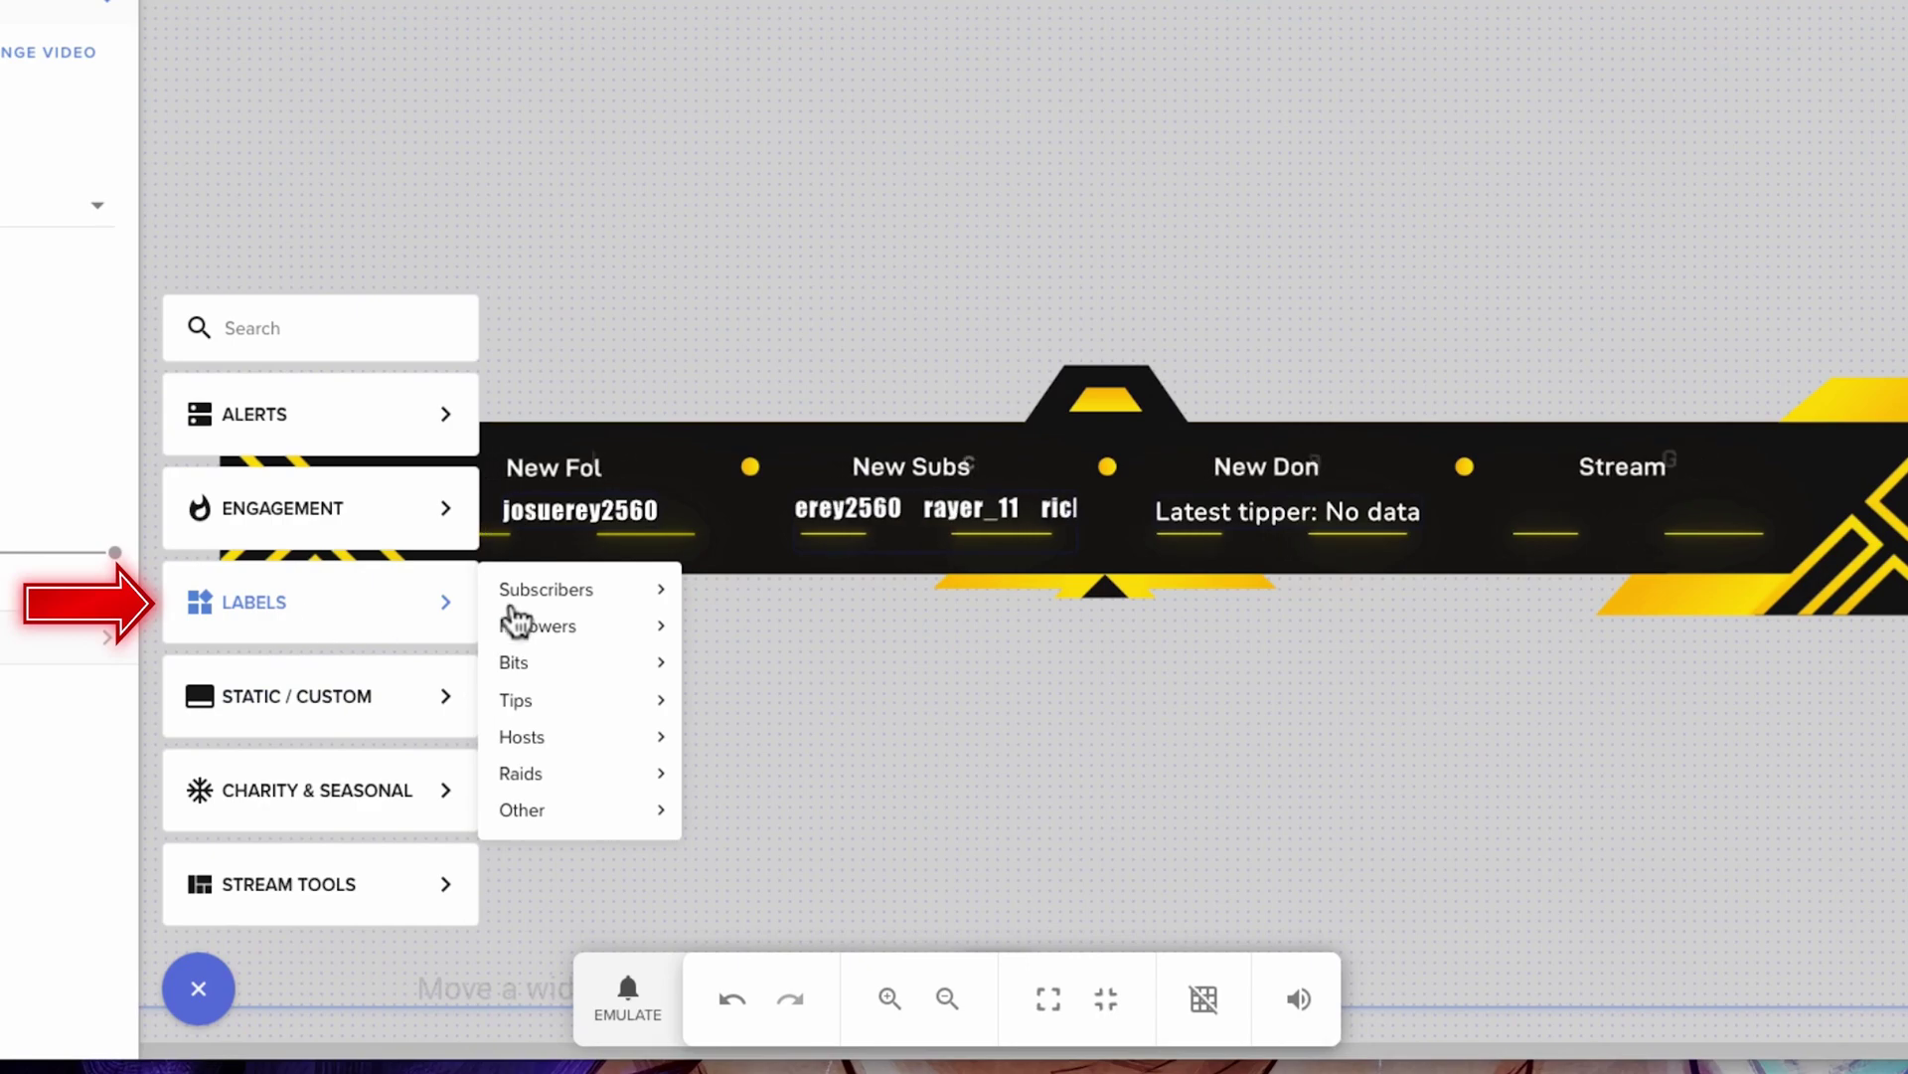
mouse_move(553, 624)
mouse_move(794, 732)
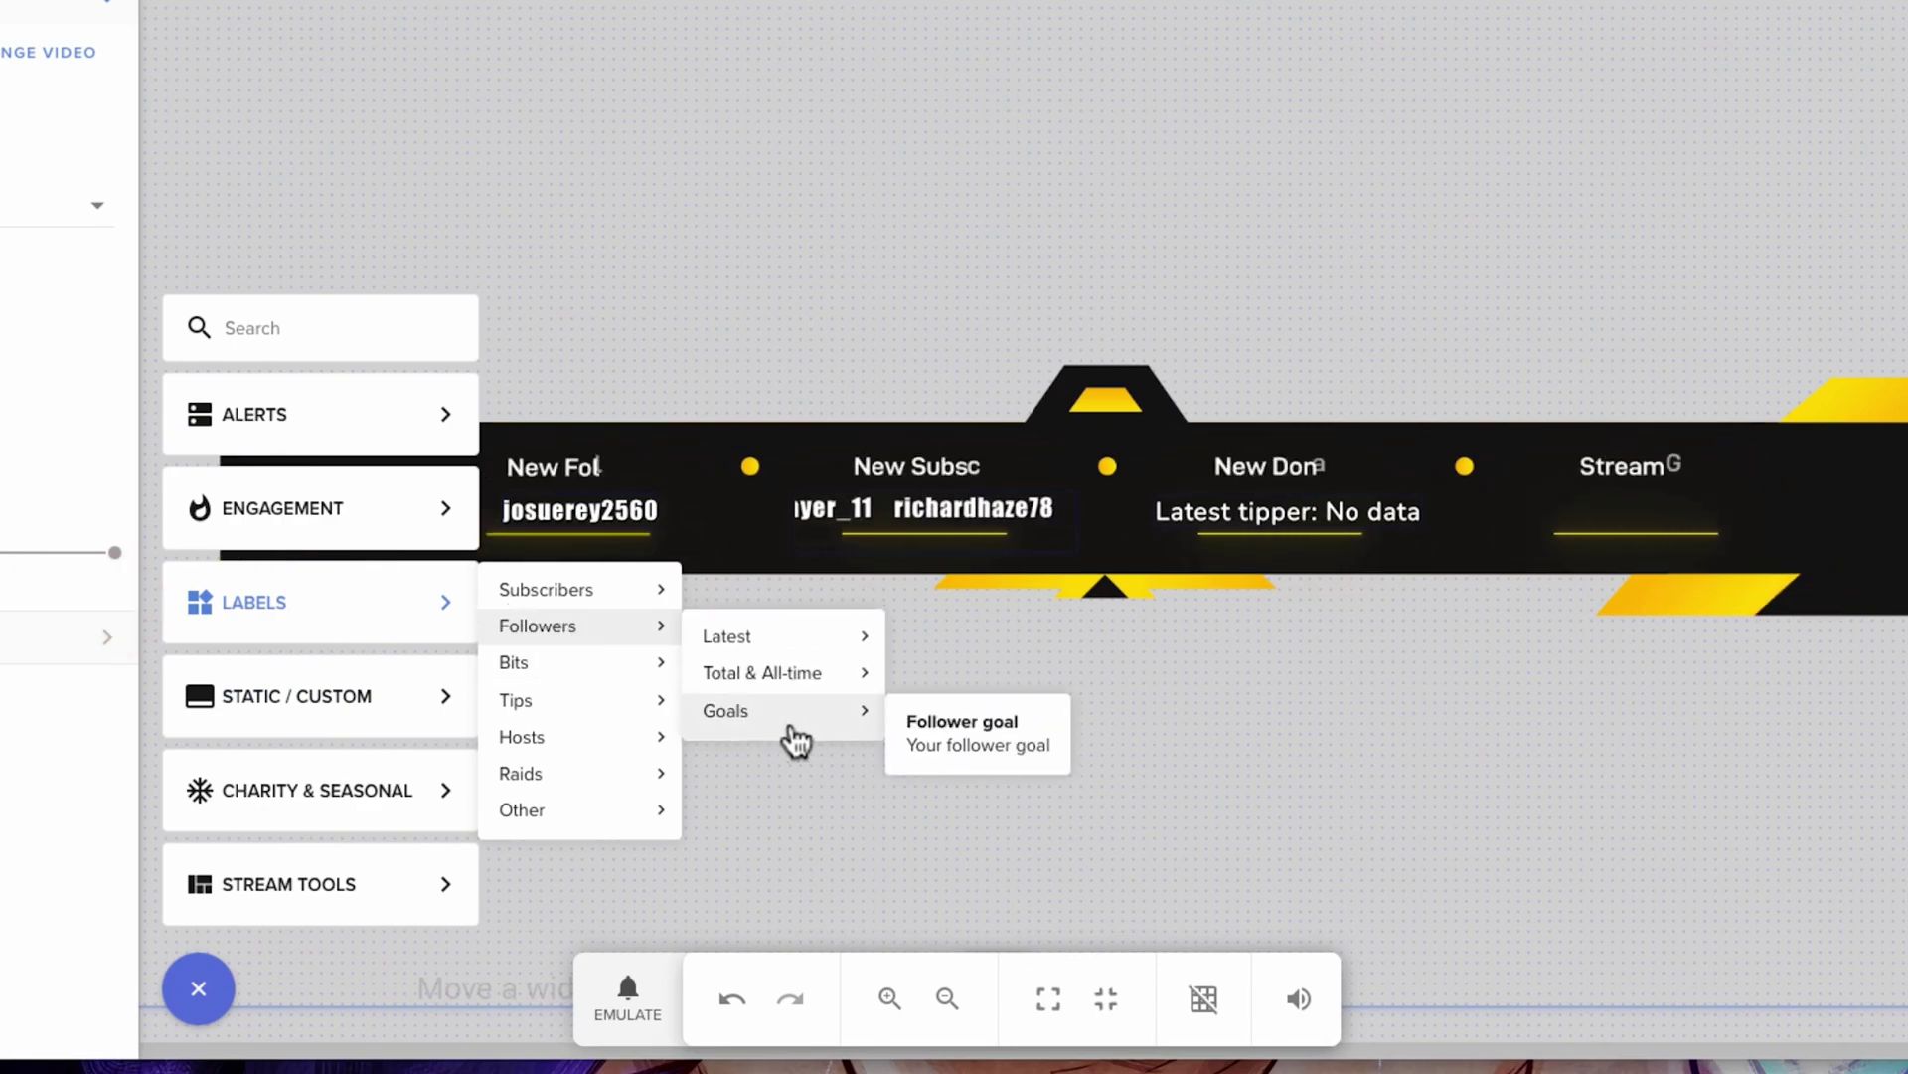
click(924, 736)
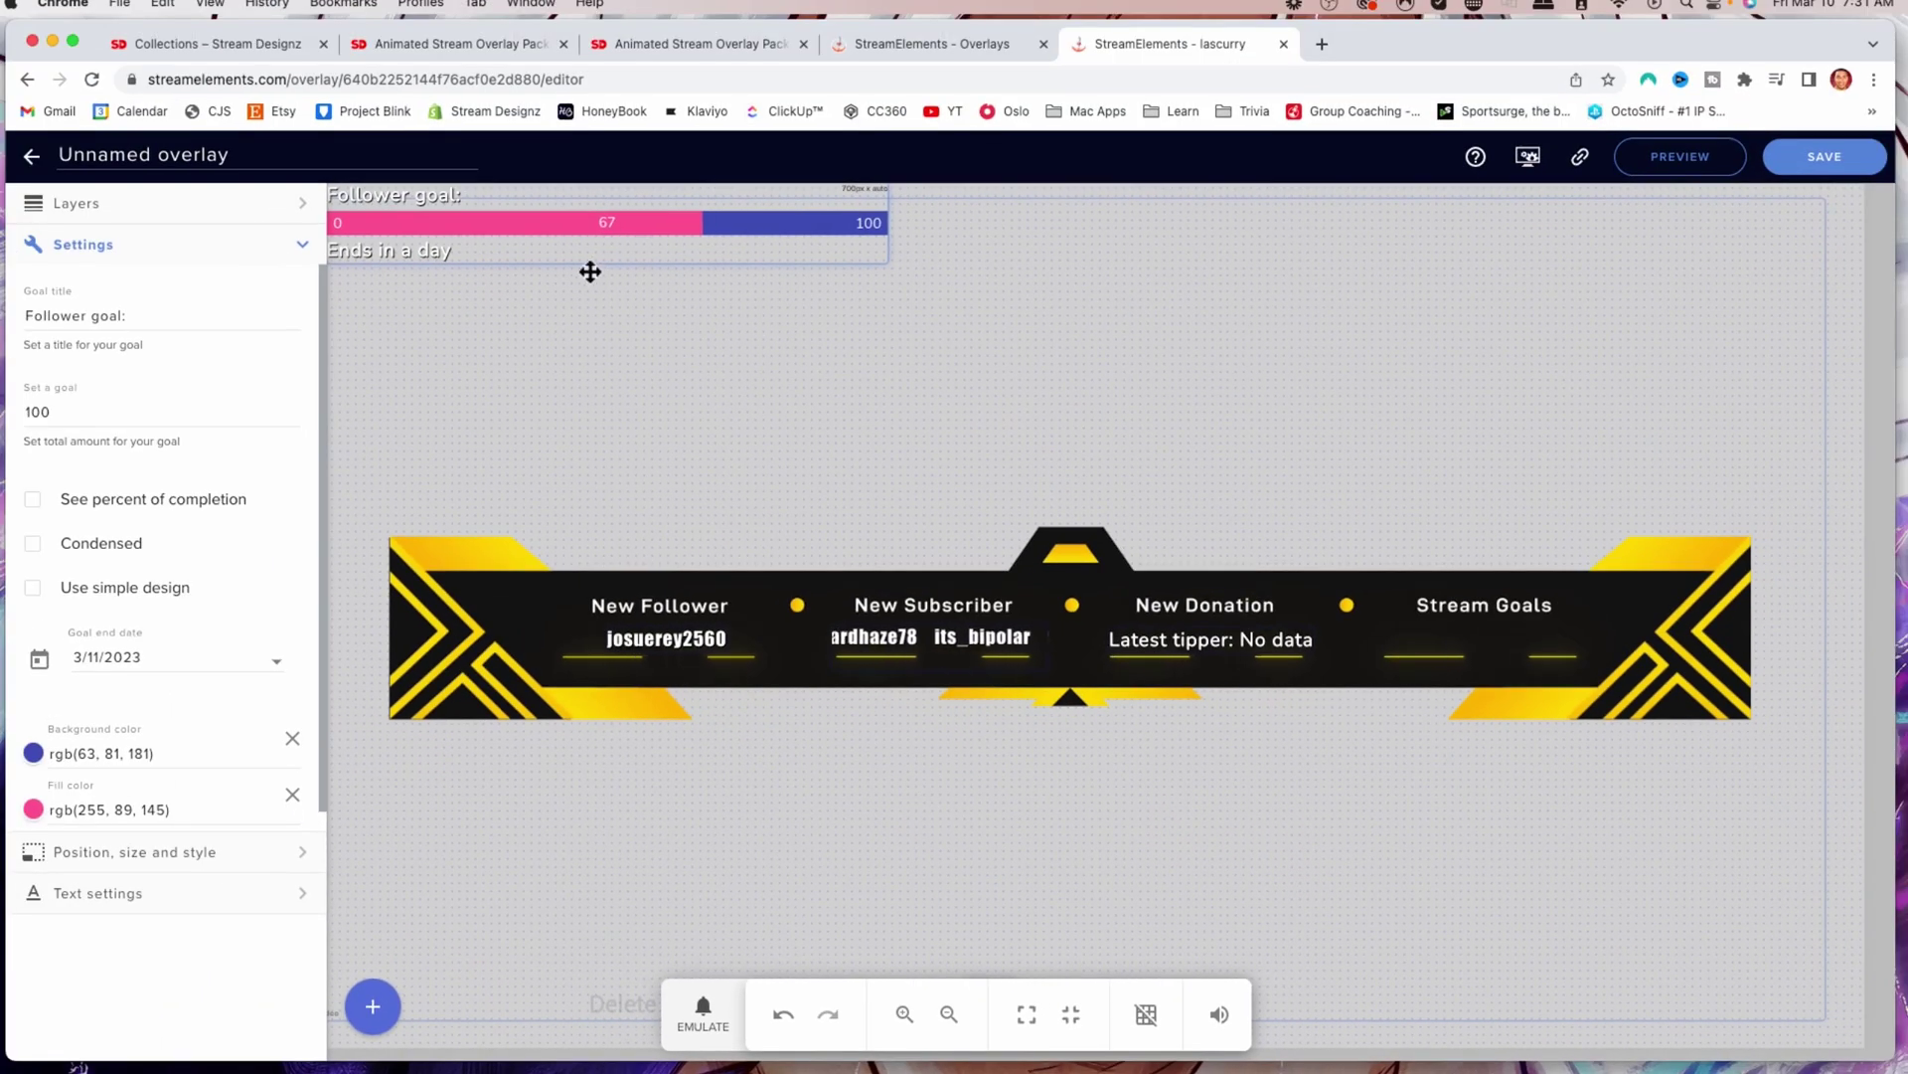
drag(591, 272, 656, 315)
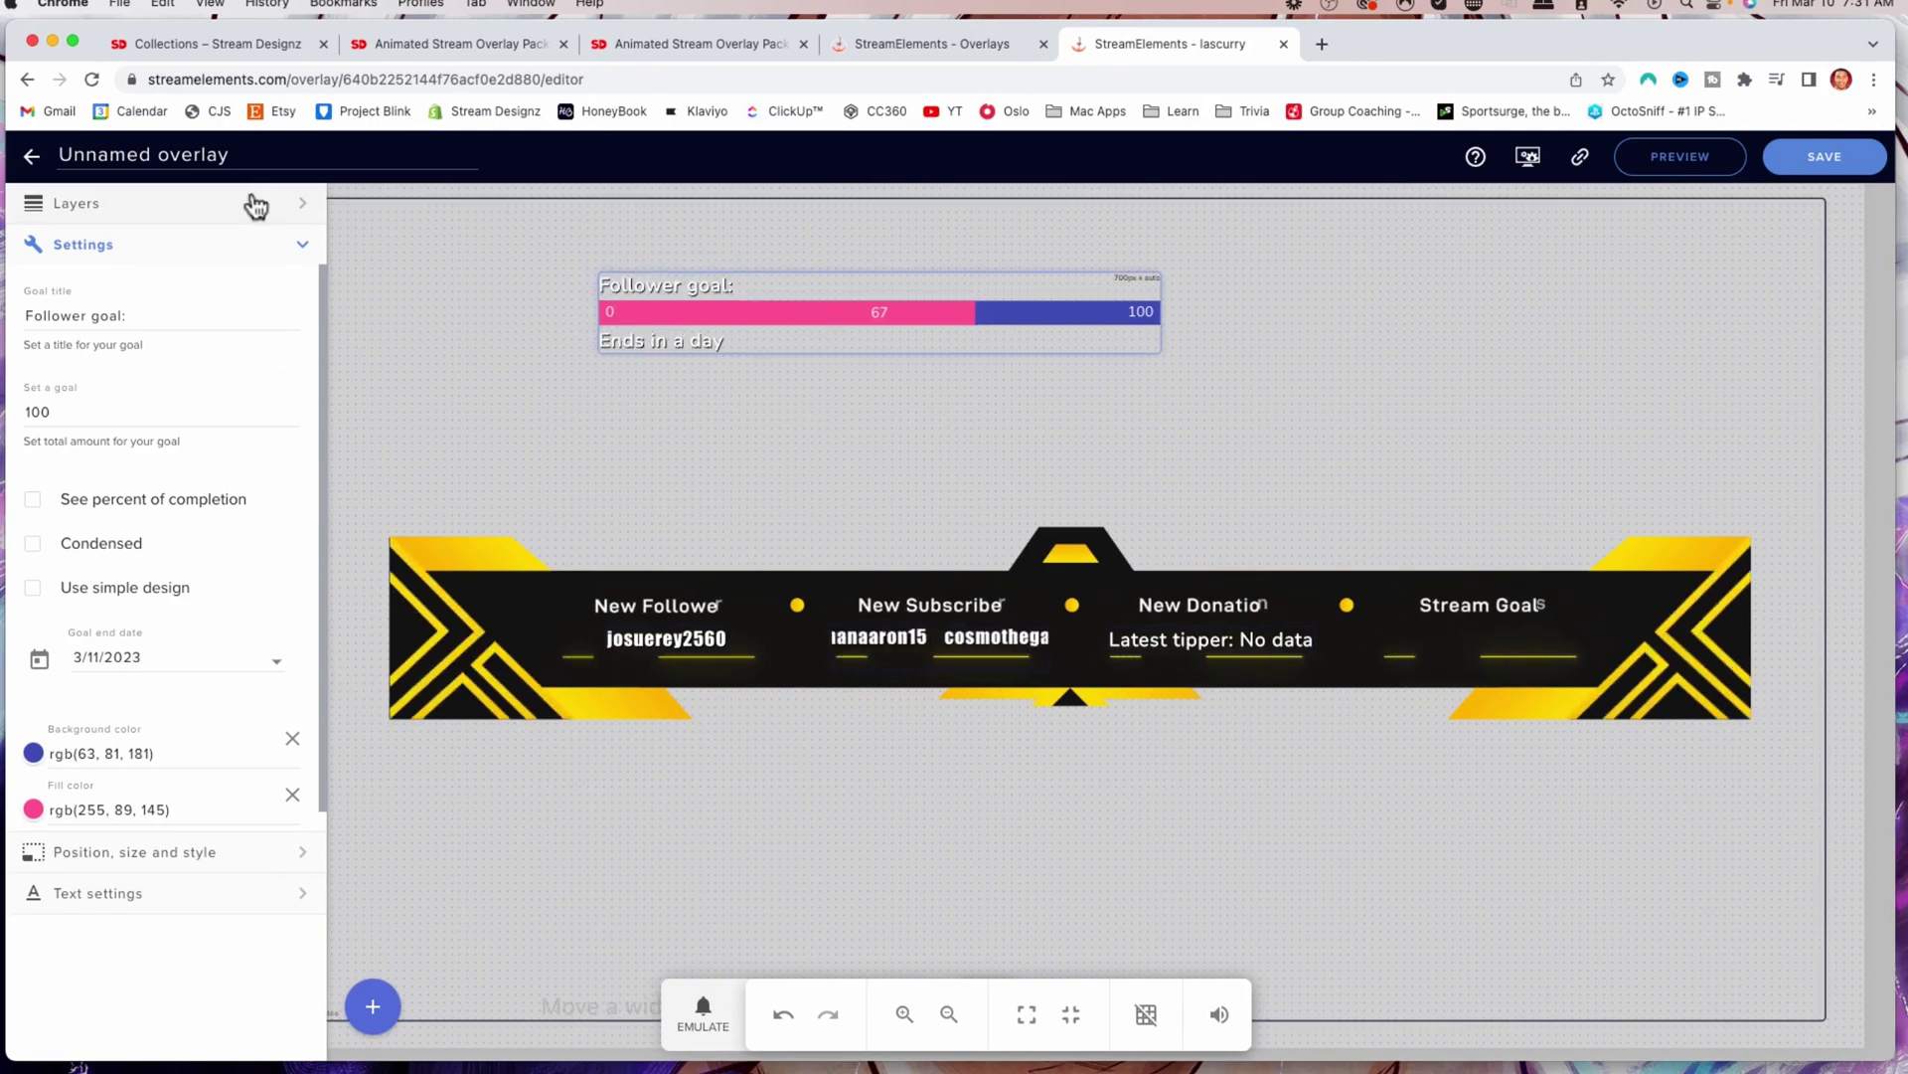
- Replace the Follower goal widget with a session follower count label whose no data text is "Follower Goal: 0 / 10"
click(290, 207)
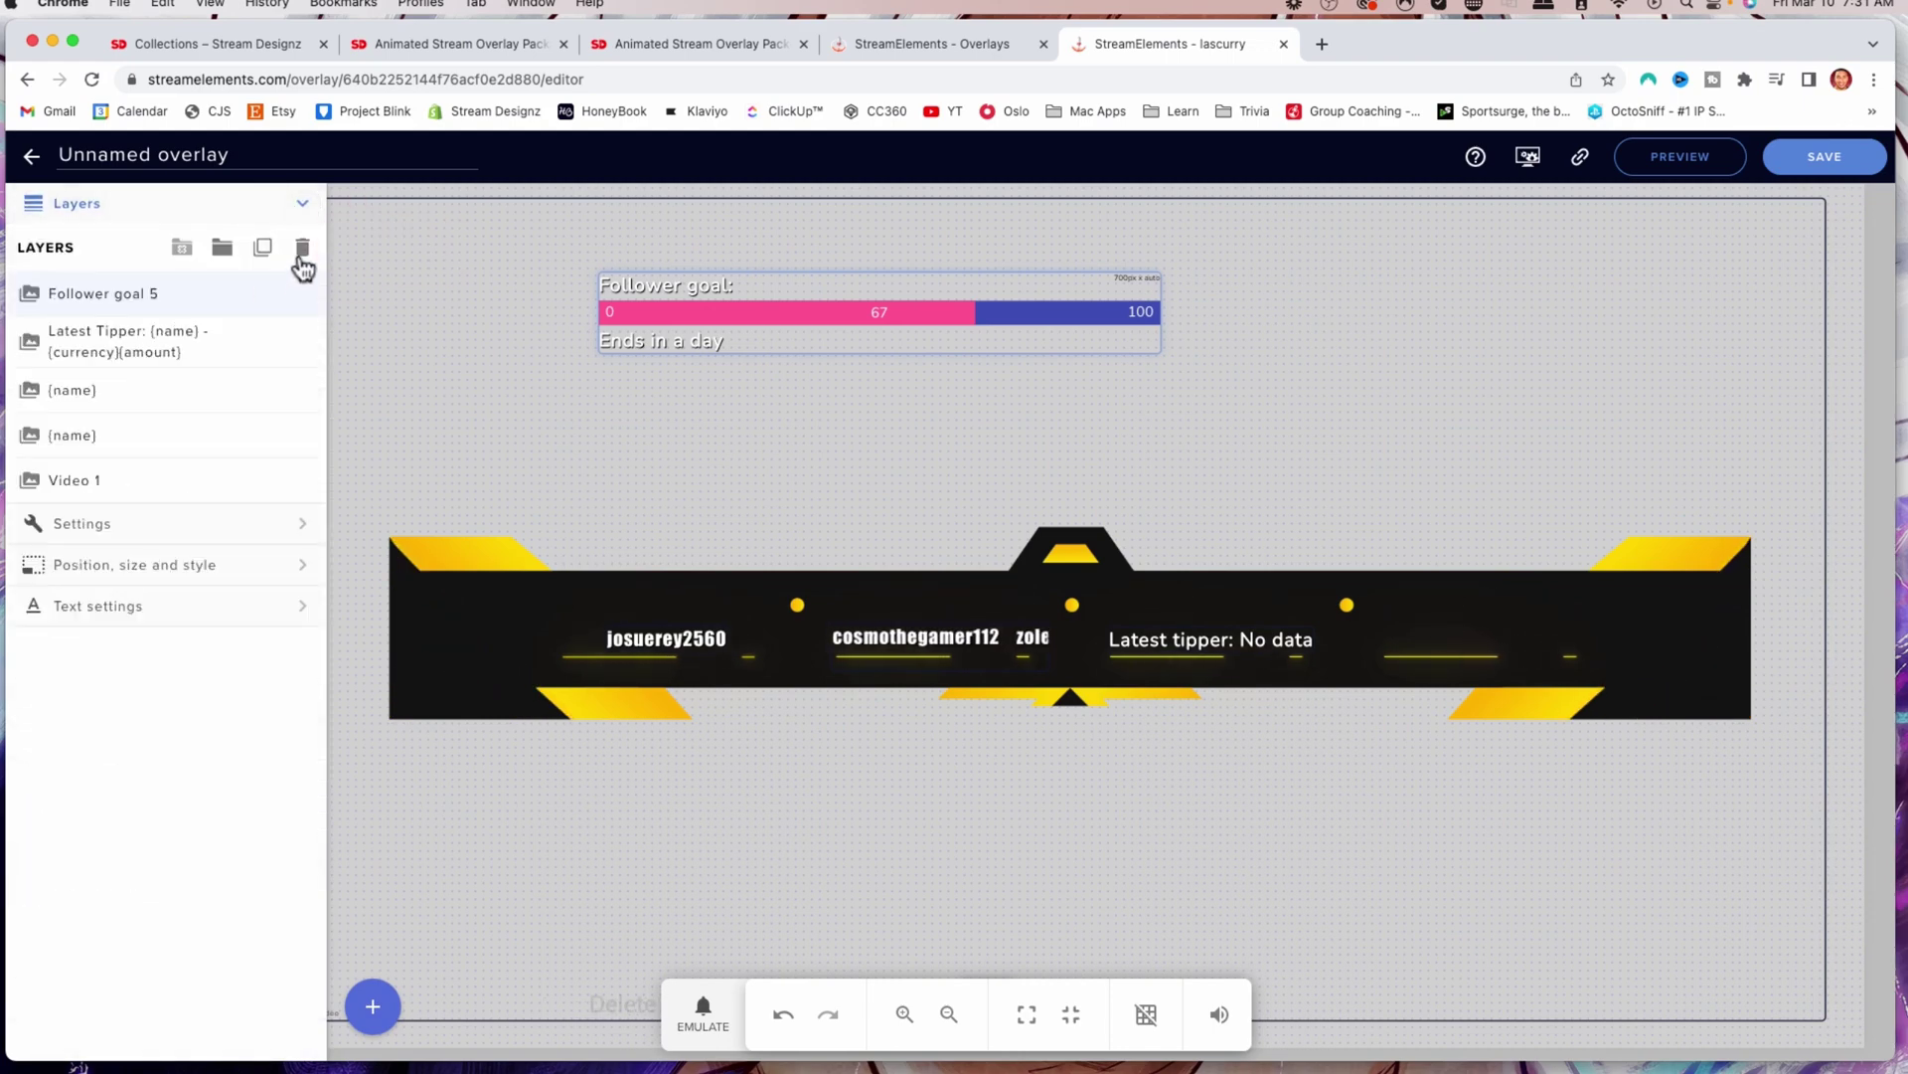
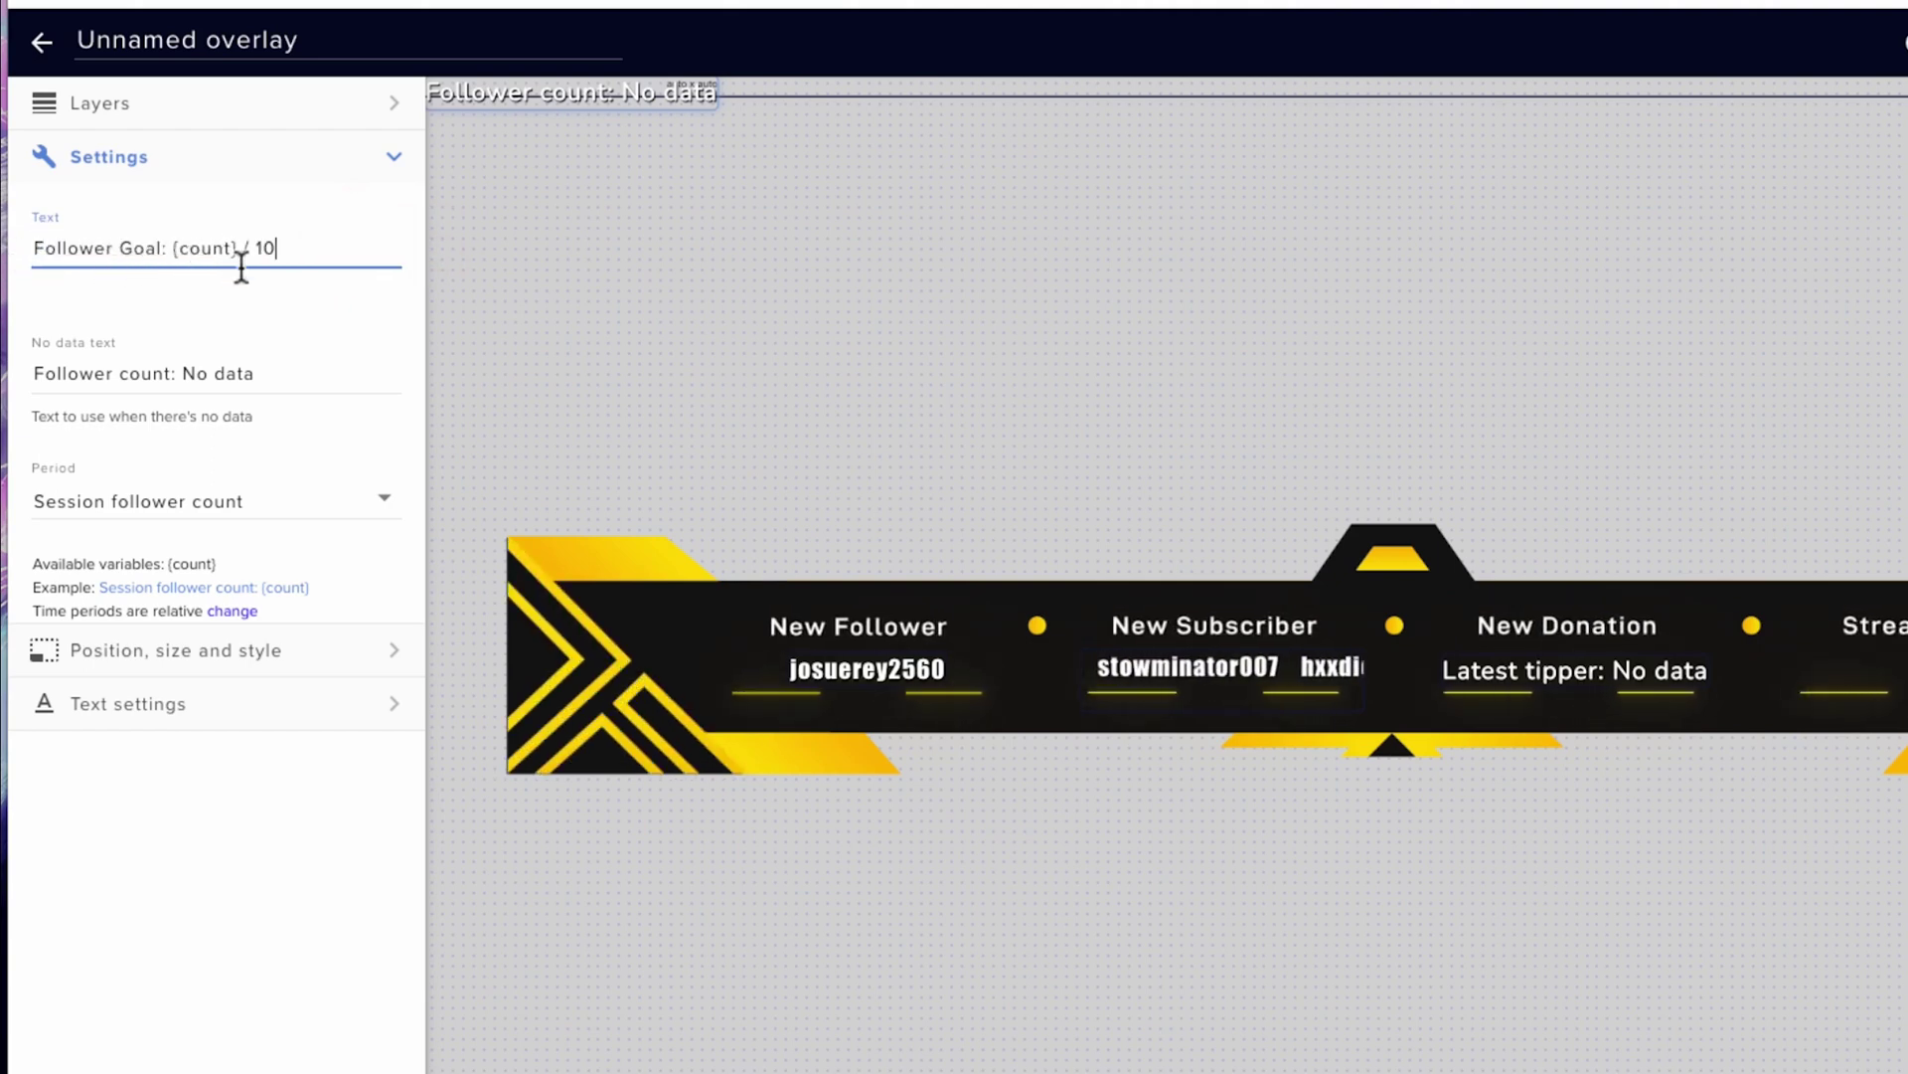
click(289, 371)
key(ctrl+a)
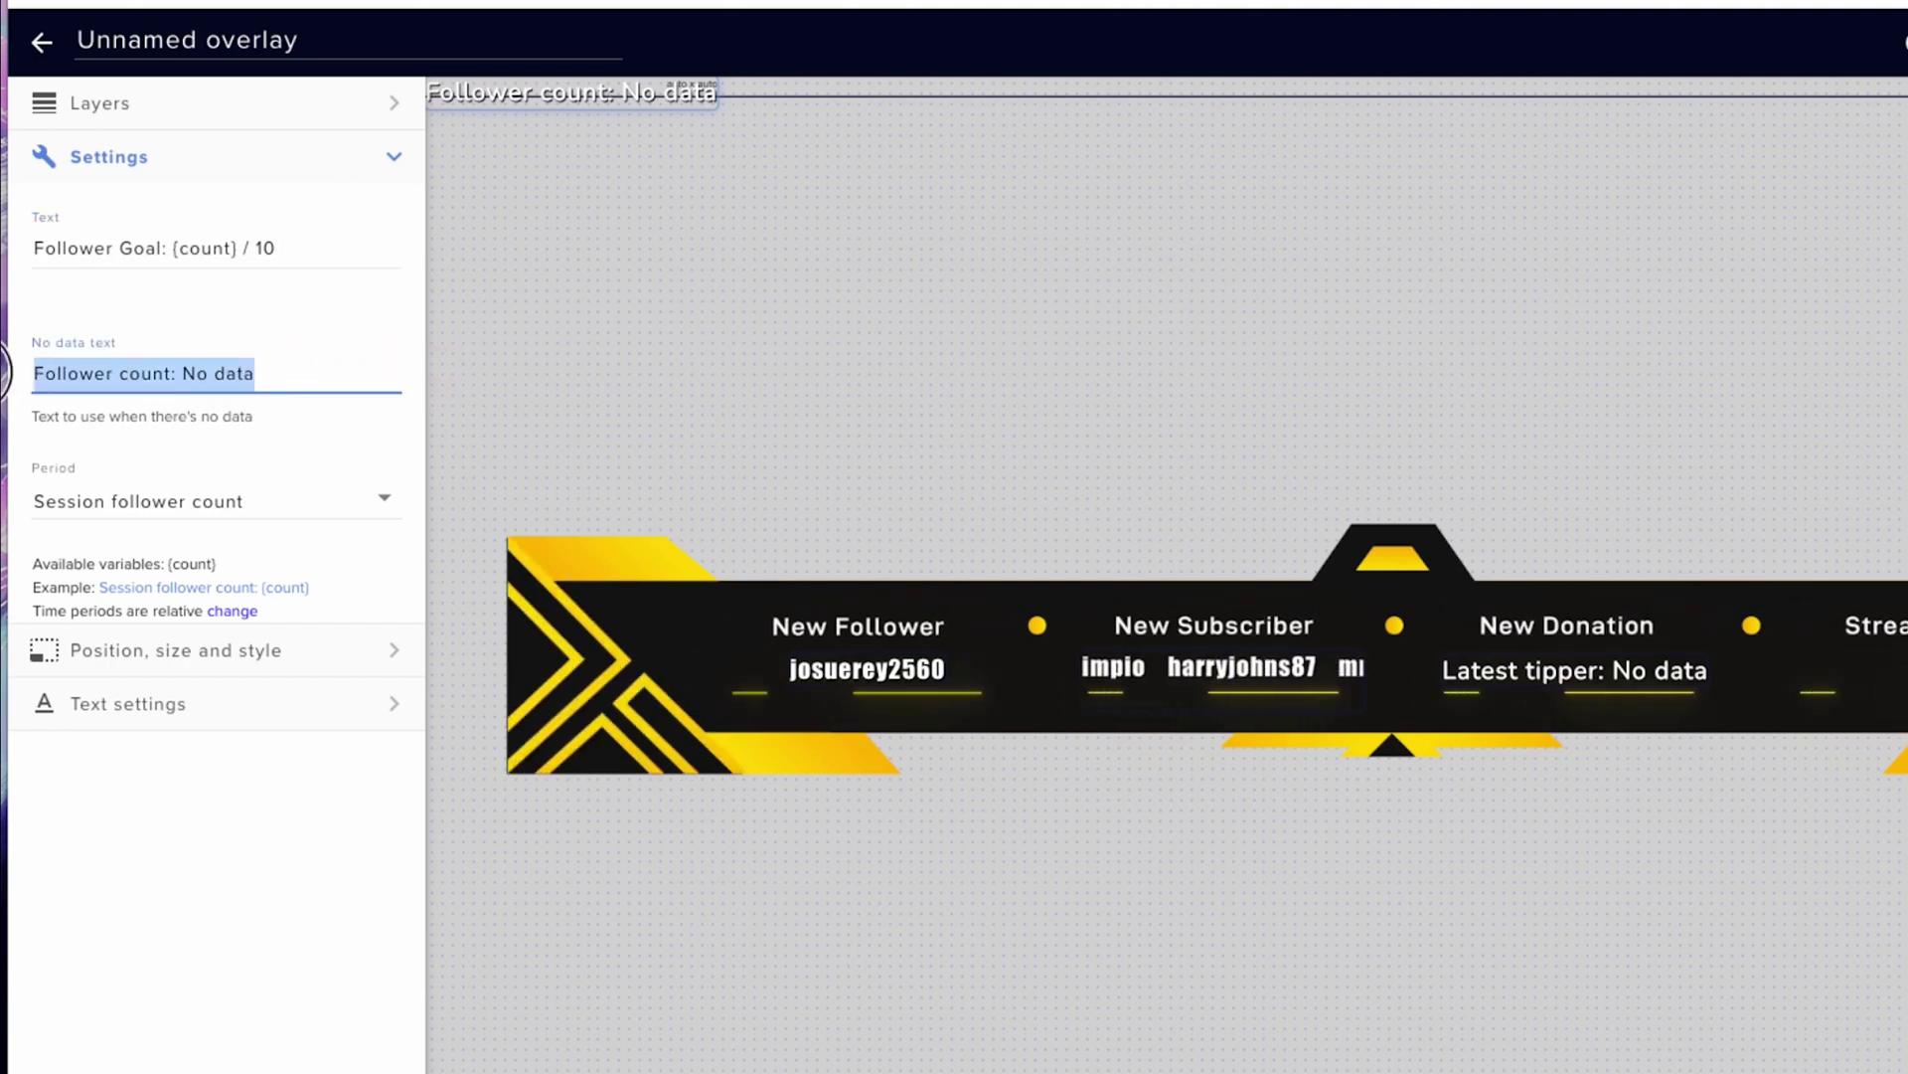
text(Follower Goal: 0 / 10)
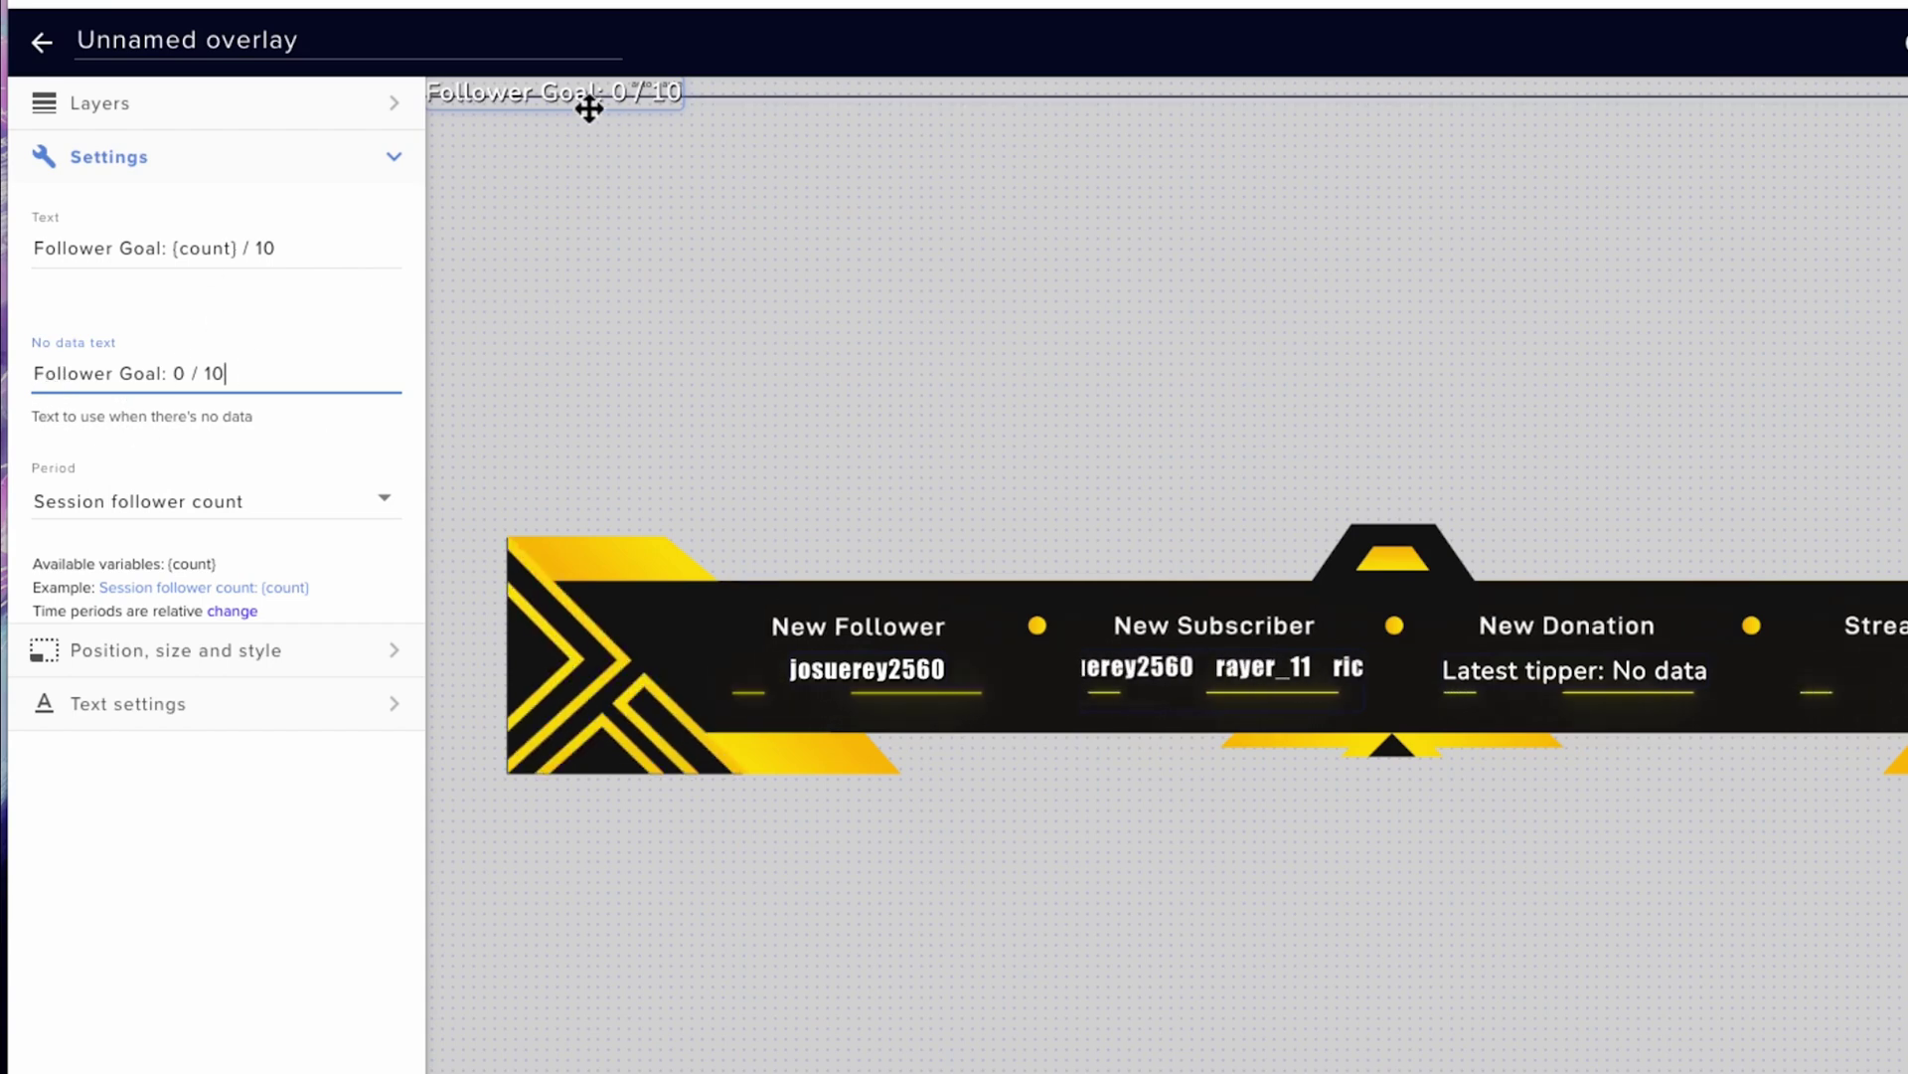
- Place the follower goal label beneath the Stream Goals heading and set its custom font family to impact
drag(589, 109, 1907, 682)
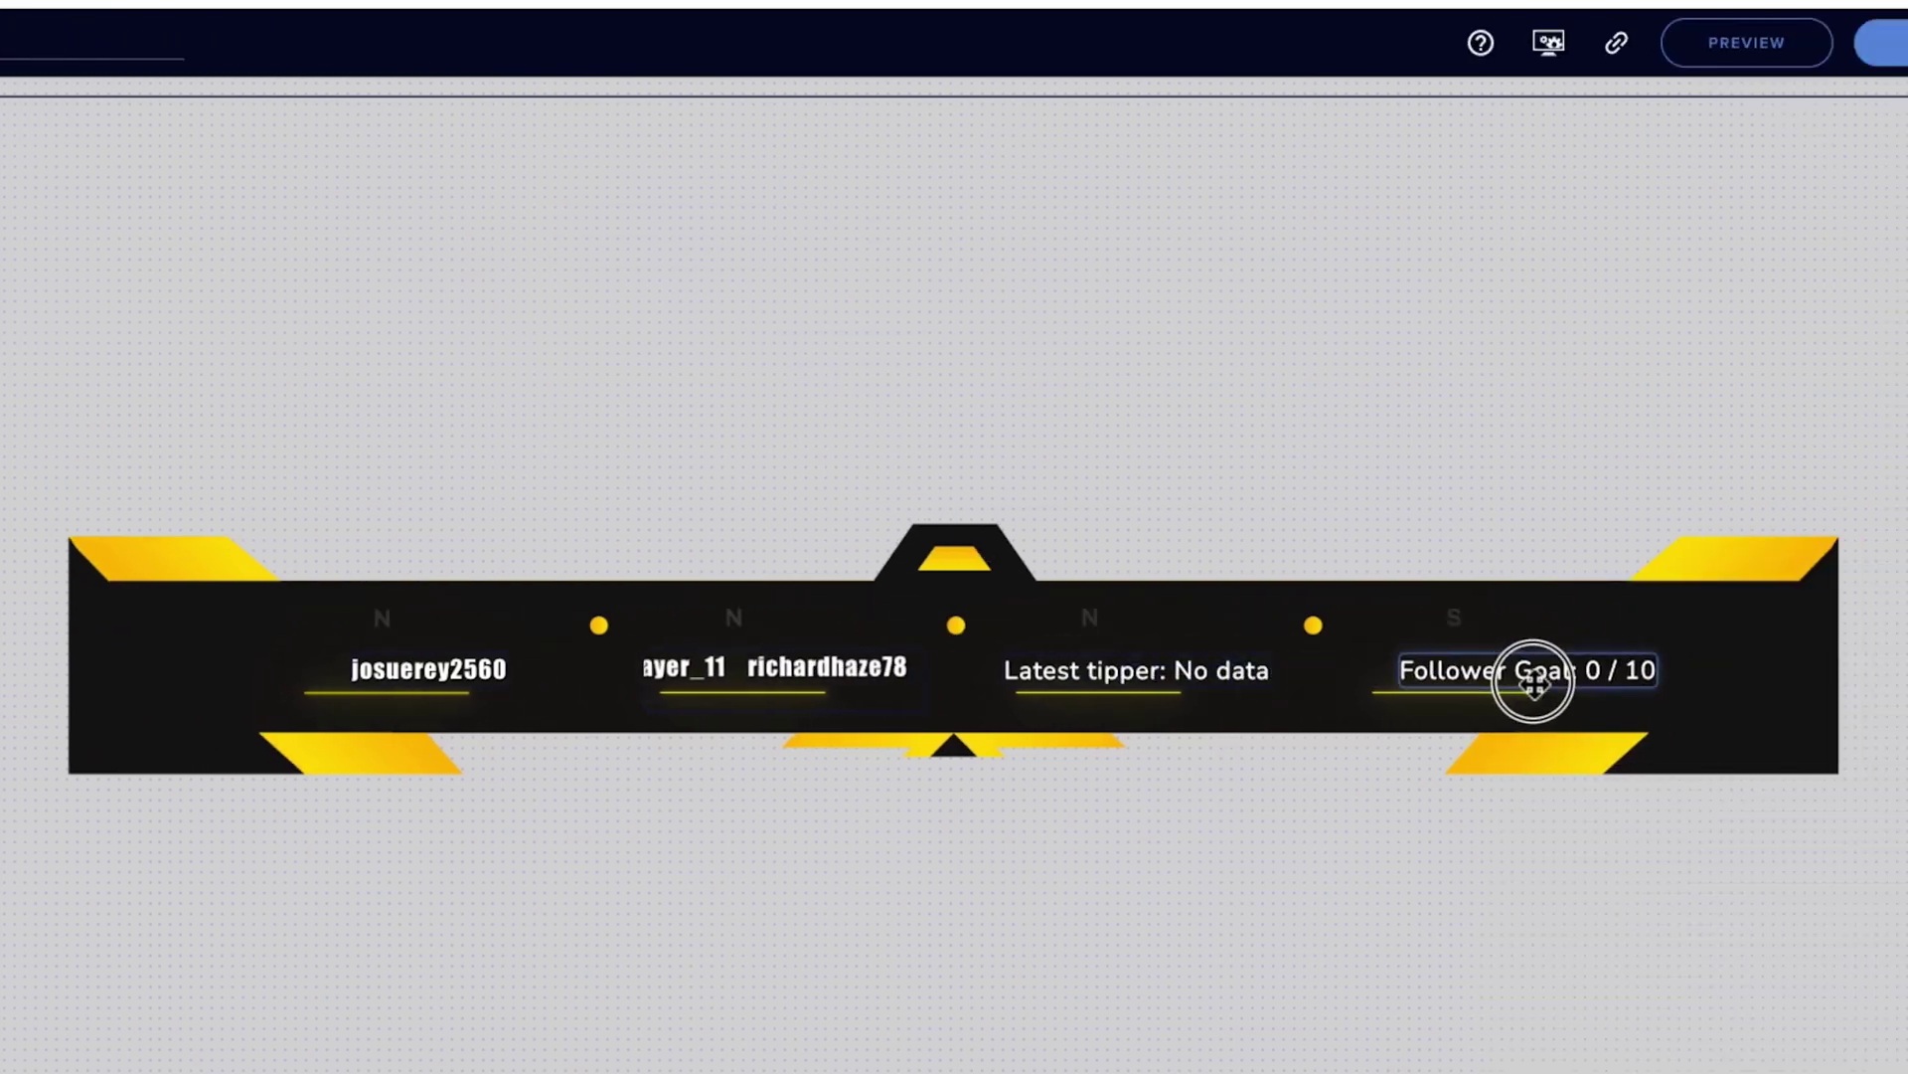
drag(1533, 681, 1503, 682)
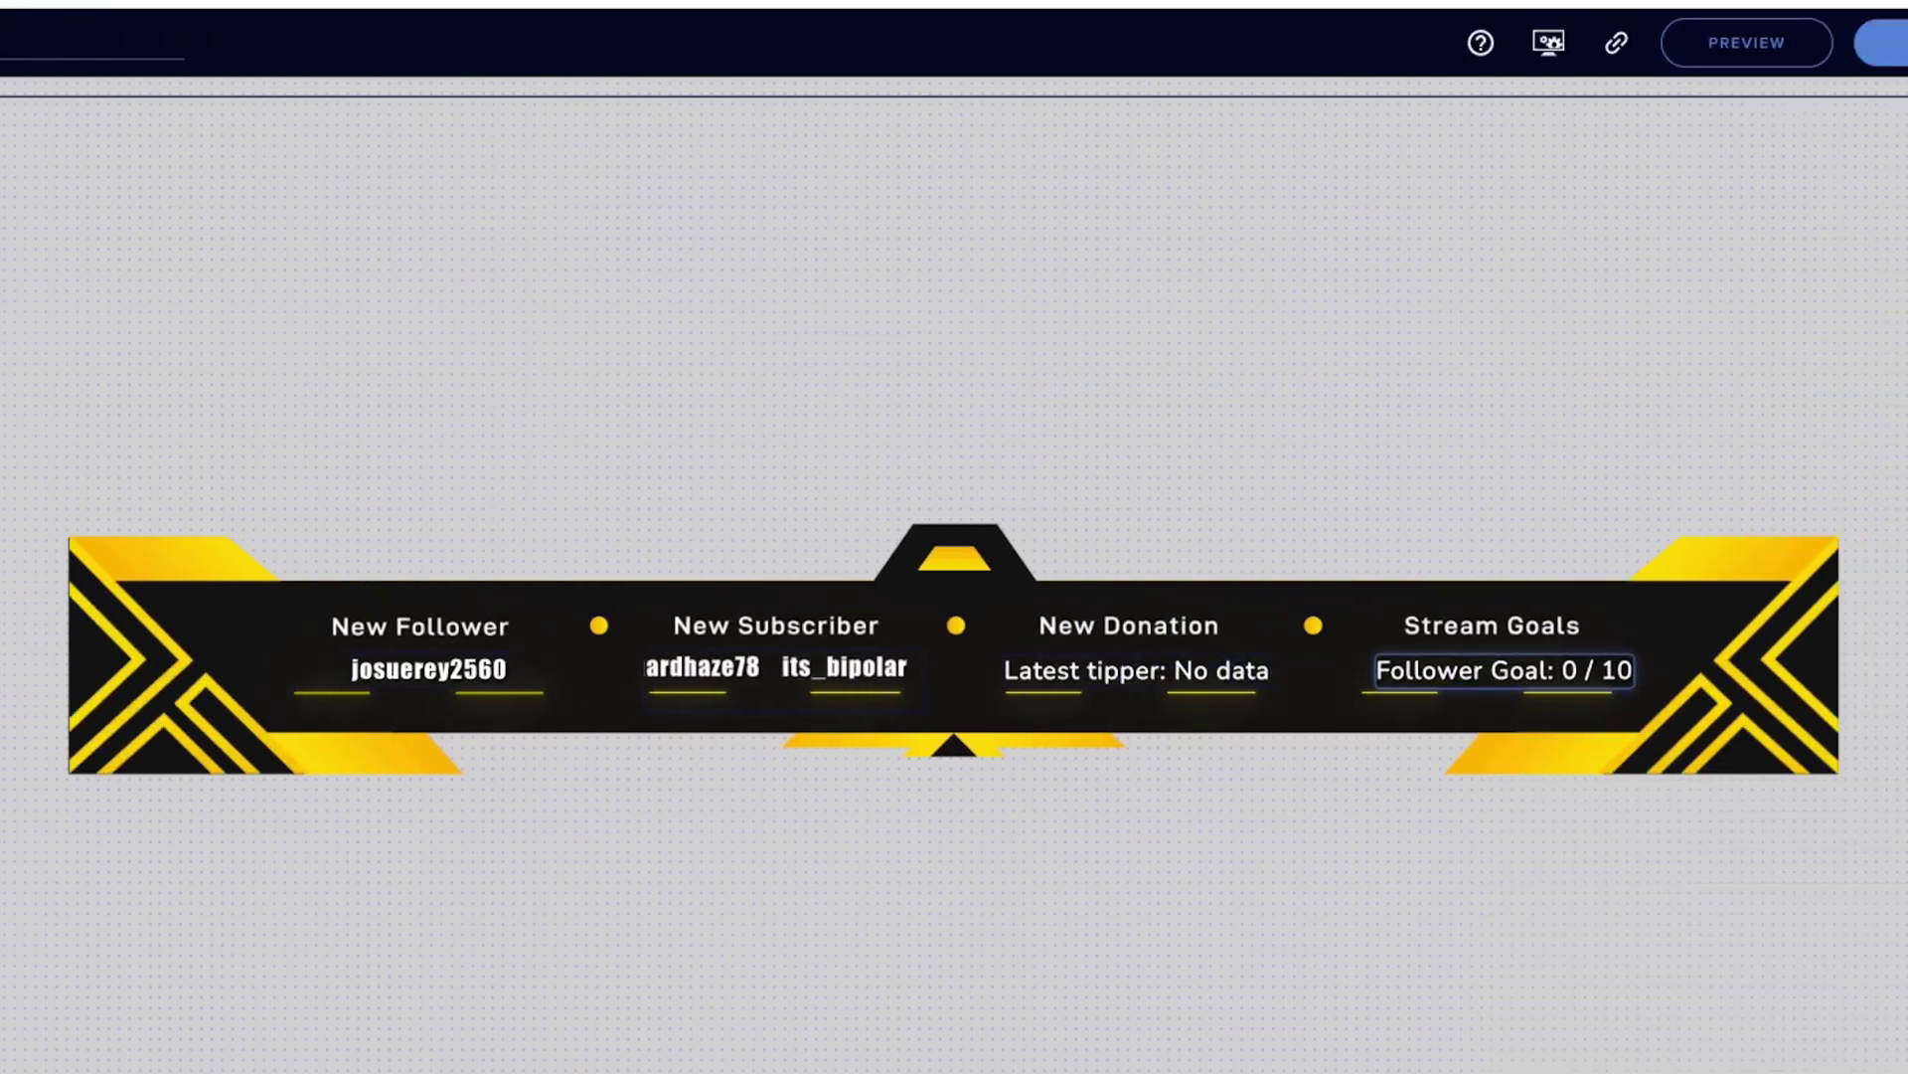
click(247, 711)
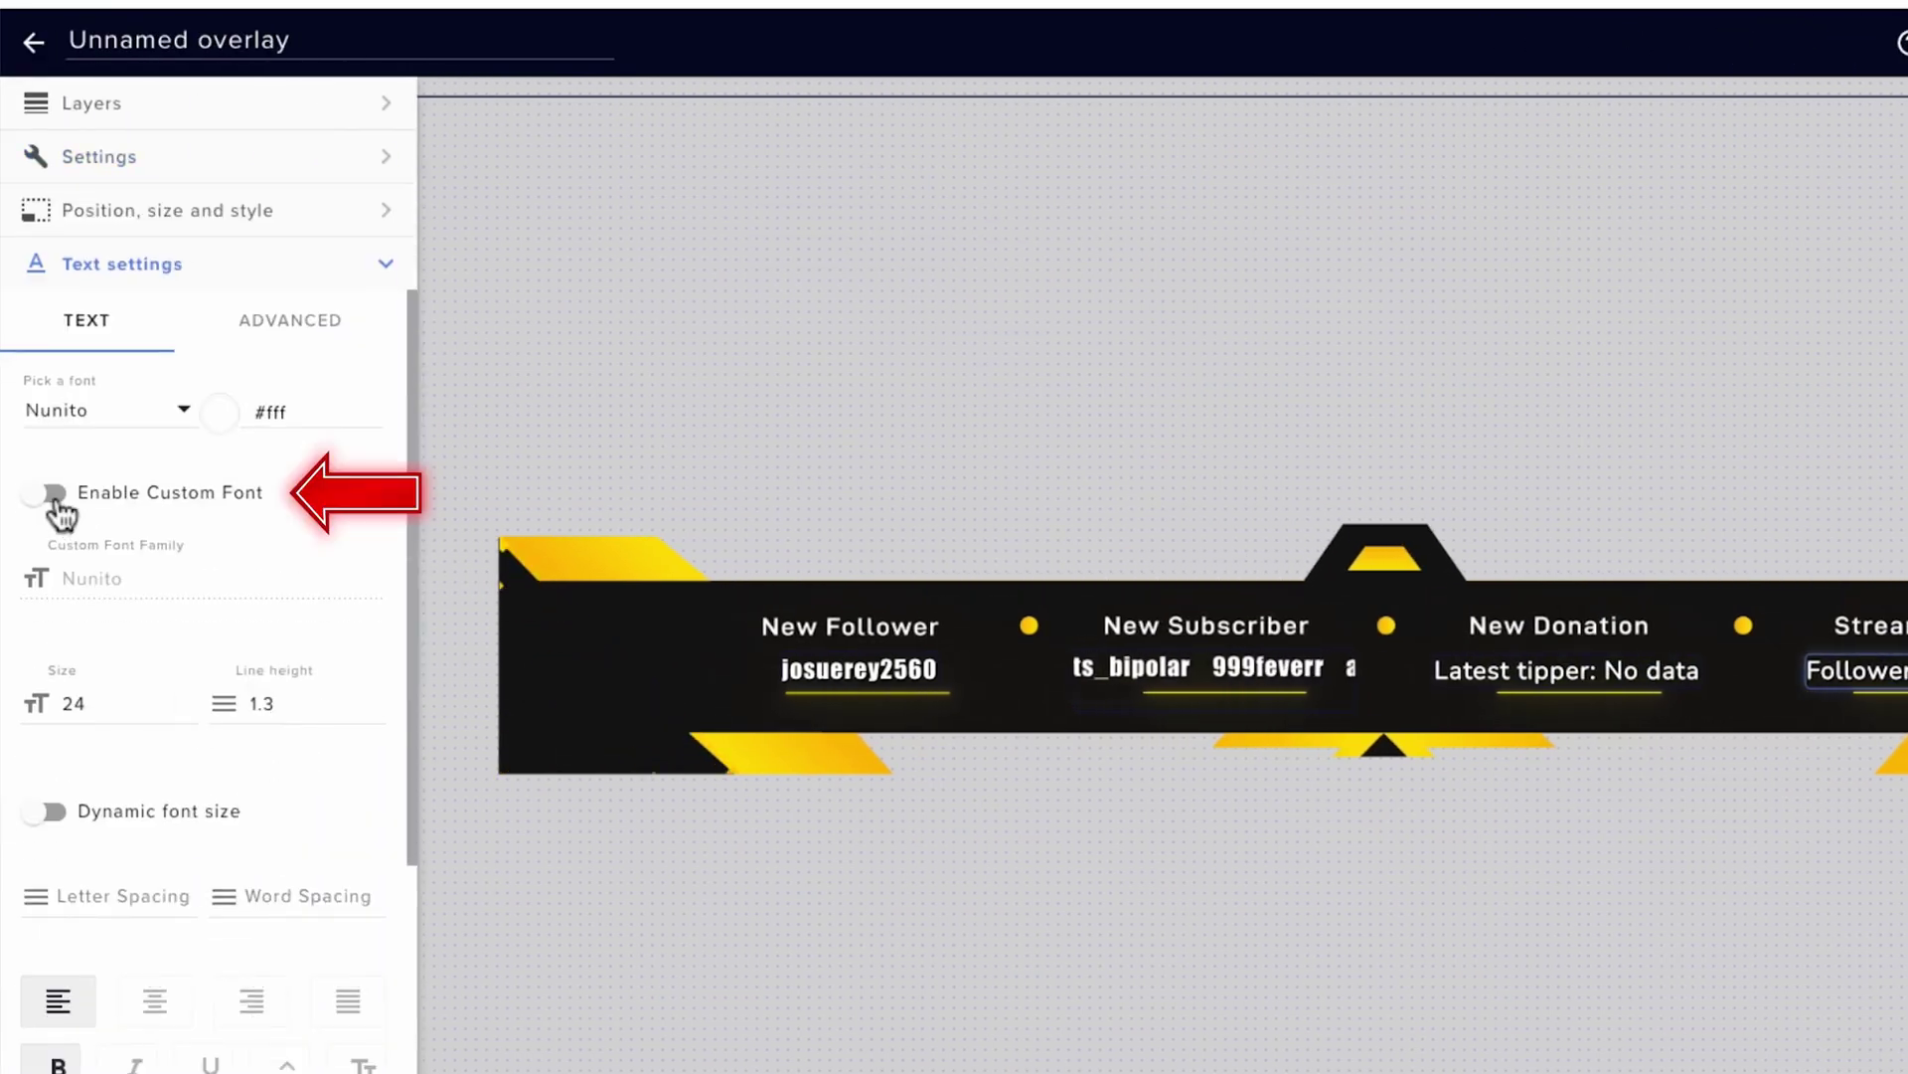
double_click(89, 578)
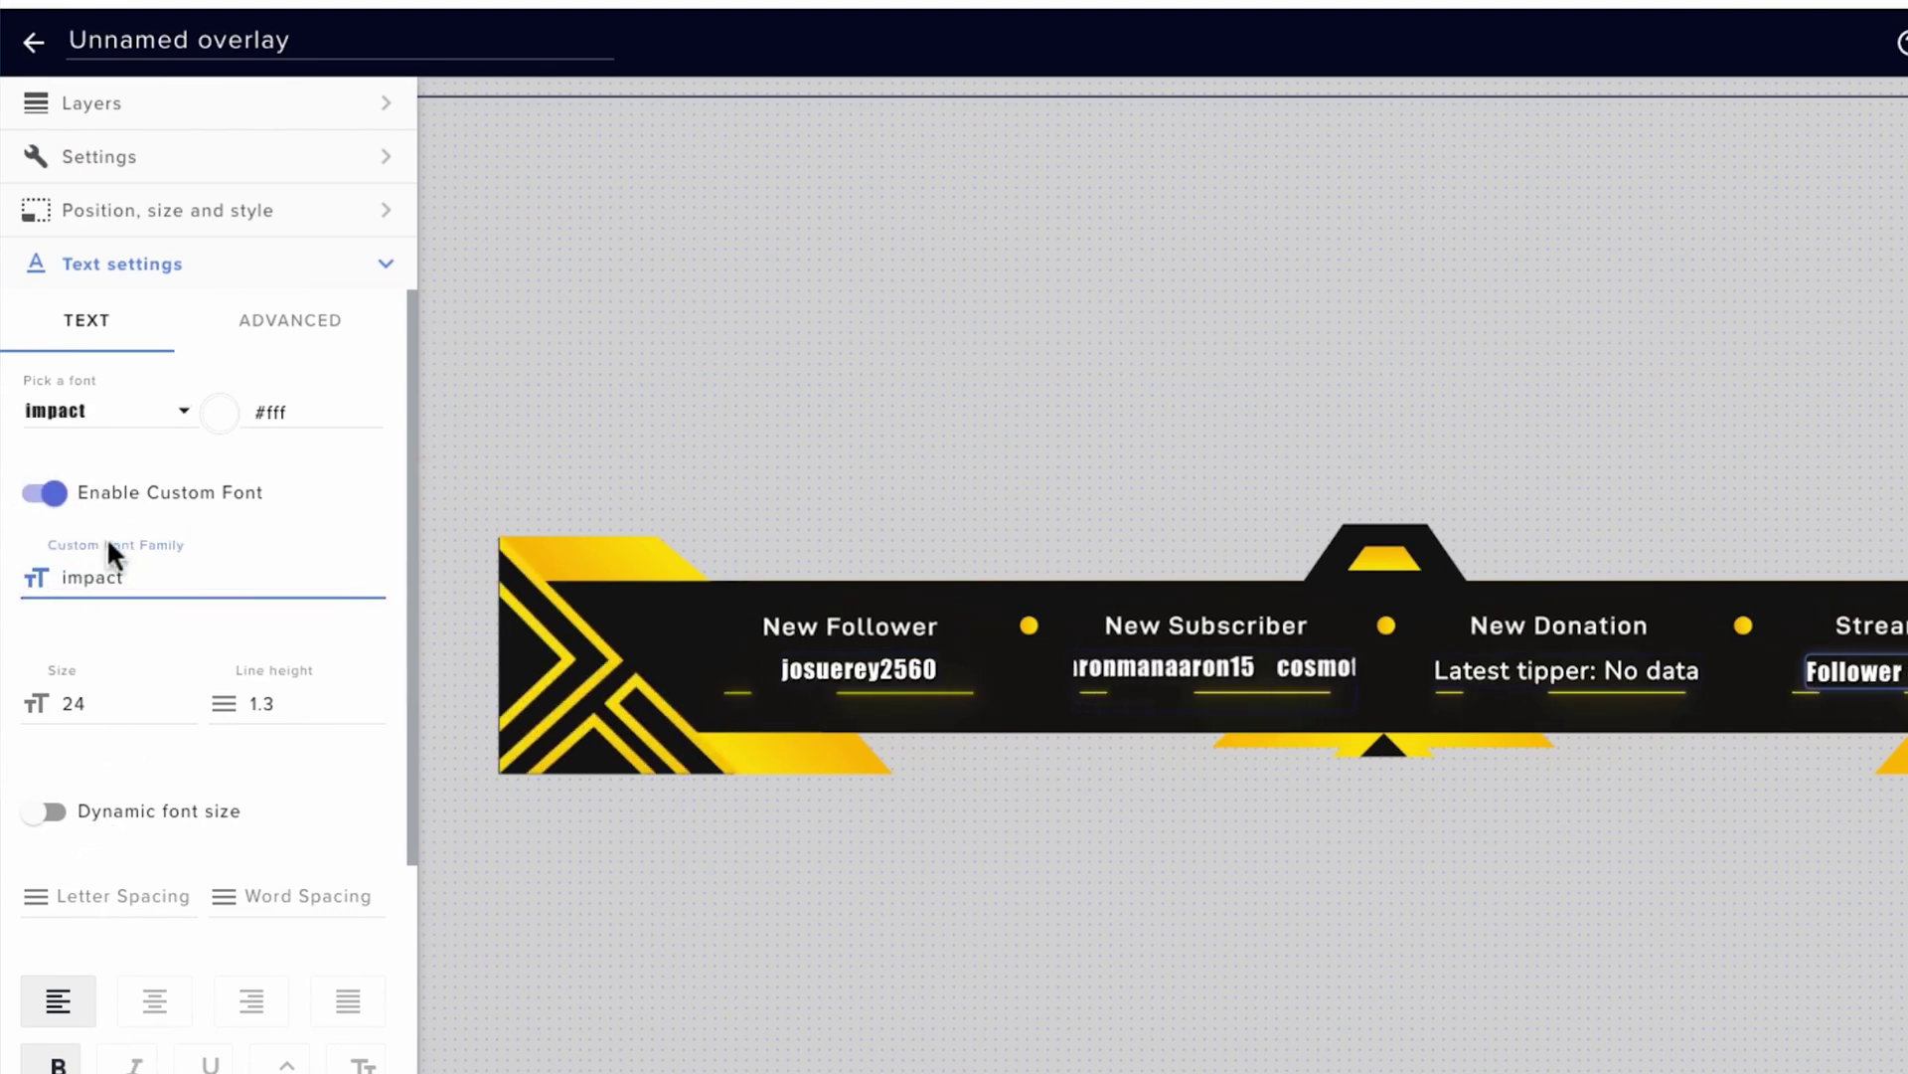
click(391, 281)
click(388, 266)
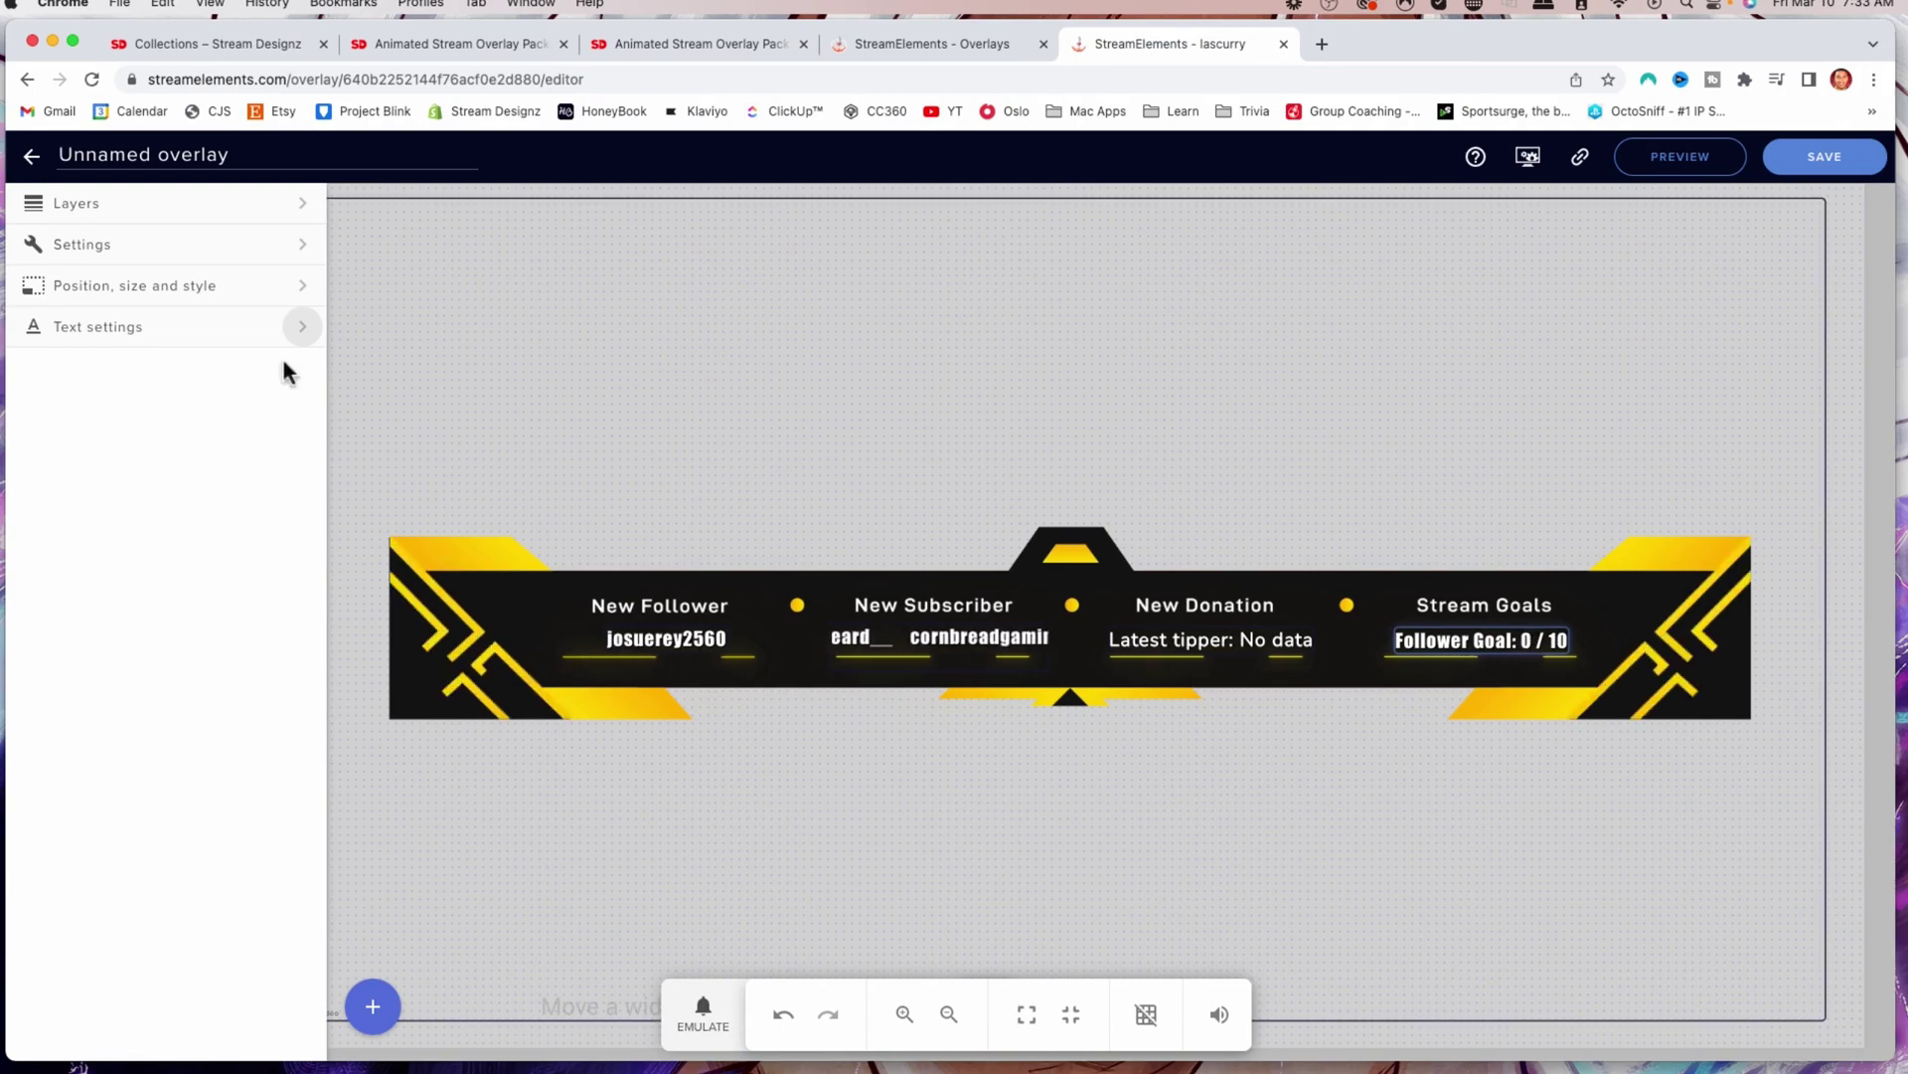
click(302, 328)
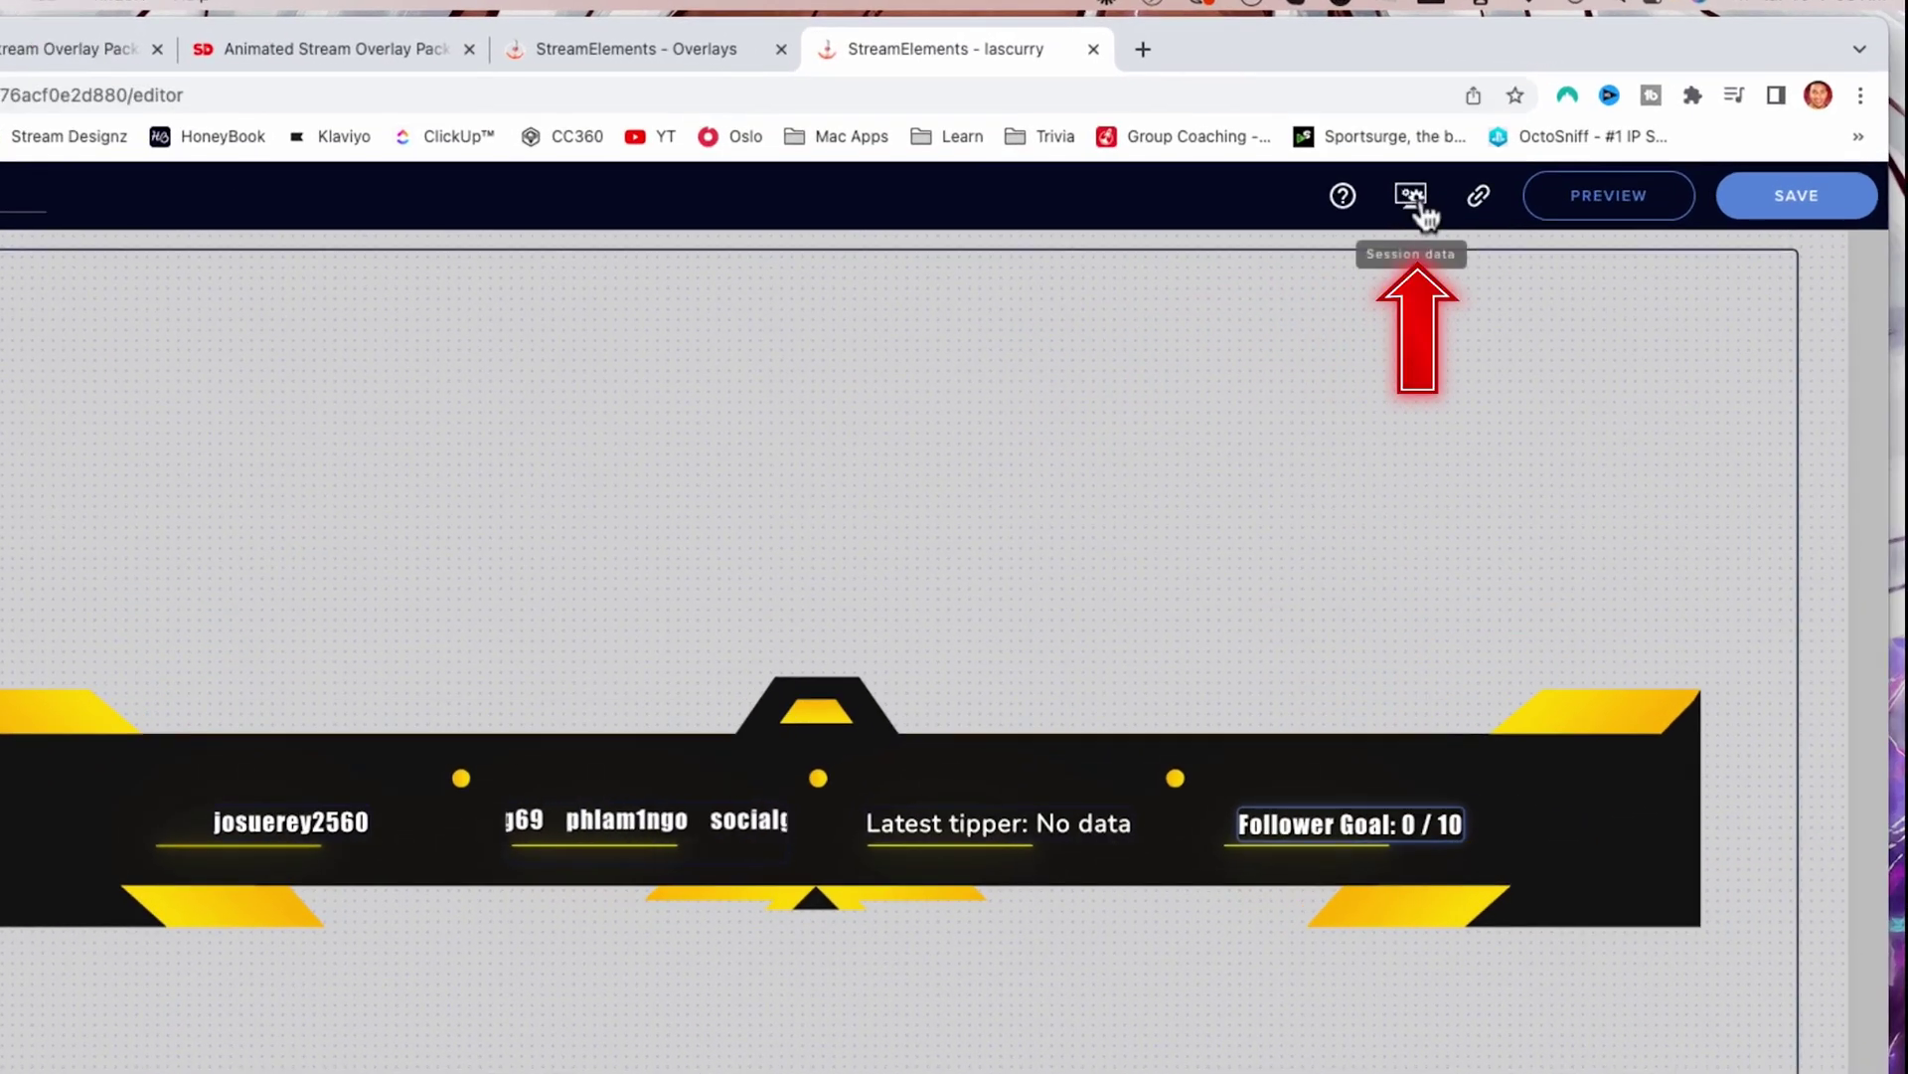
- Examine the auto session reset and monthly/weekly aggregation options in the overlay's session data settings
click(1422, 206)
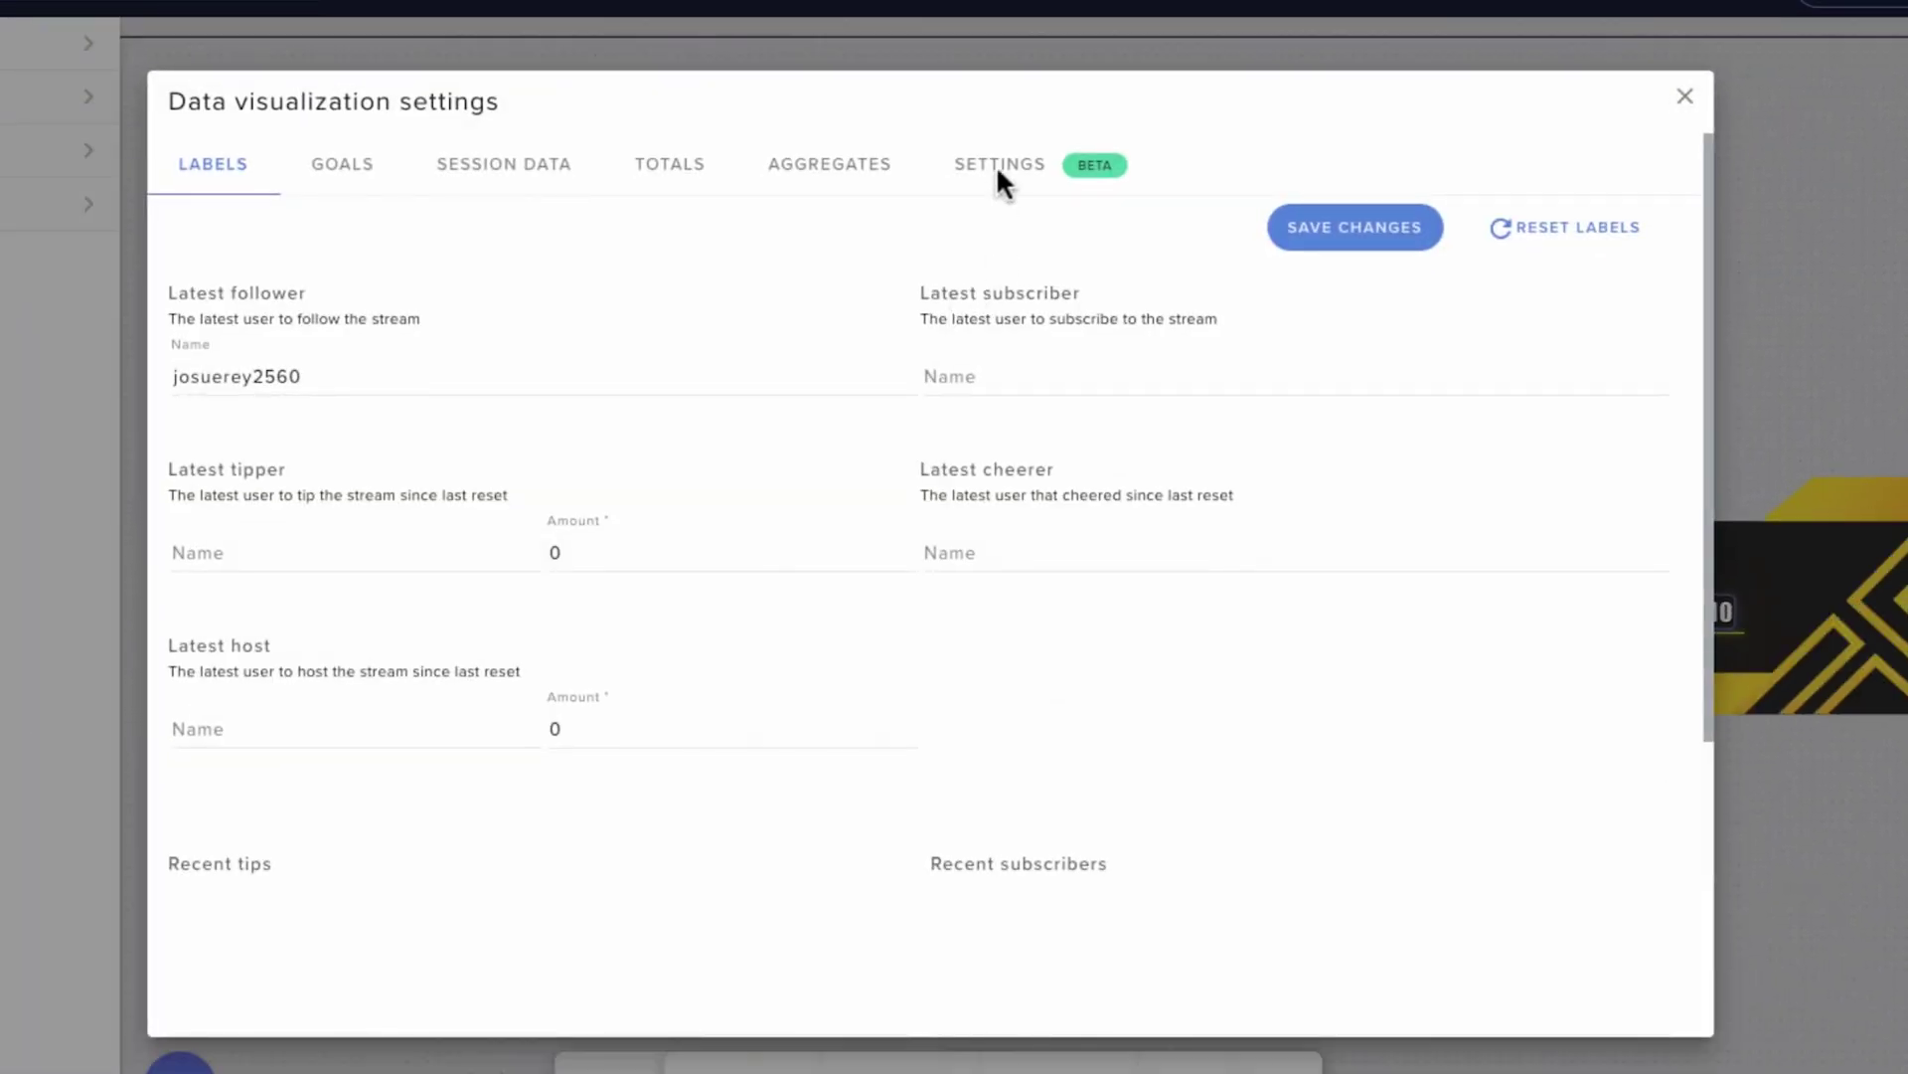
click(997, 169)
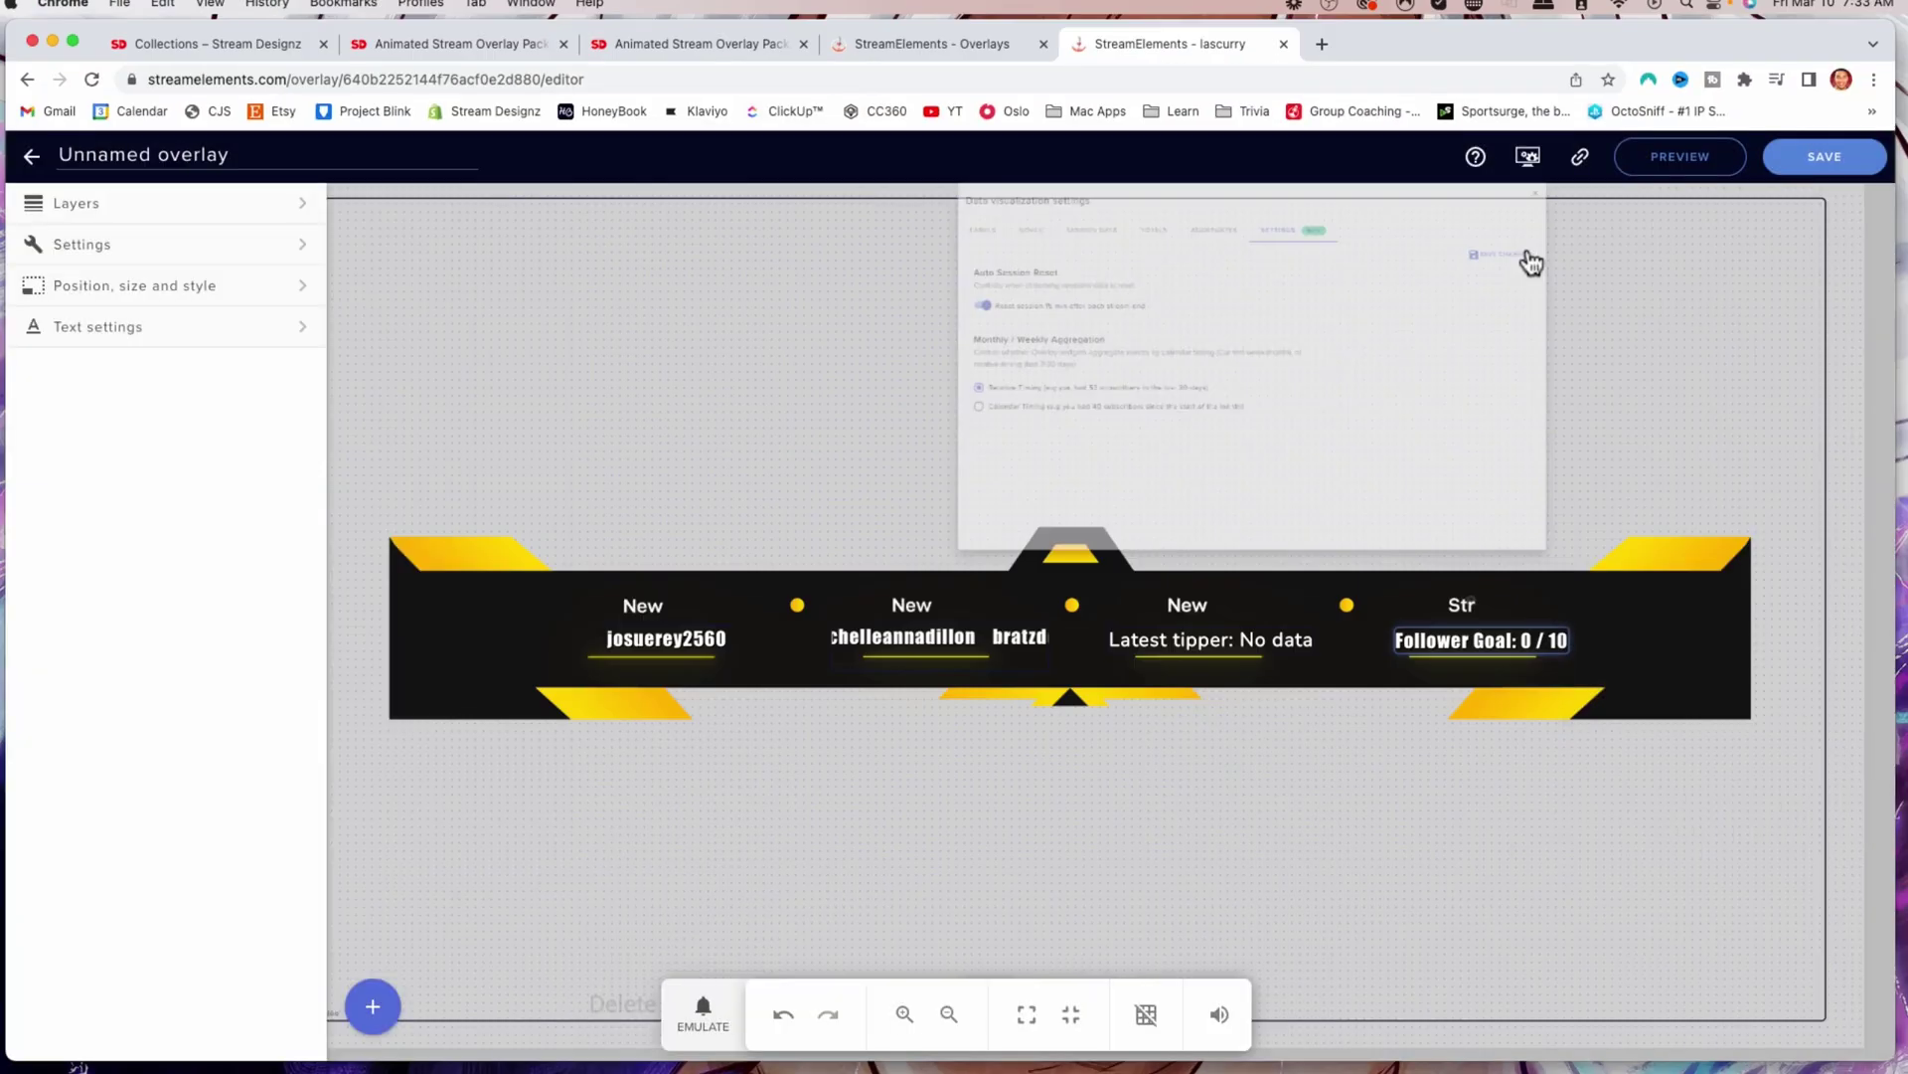
click(1684, 96)
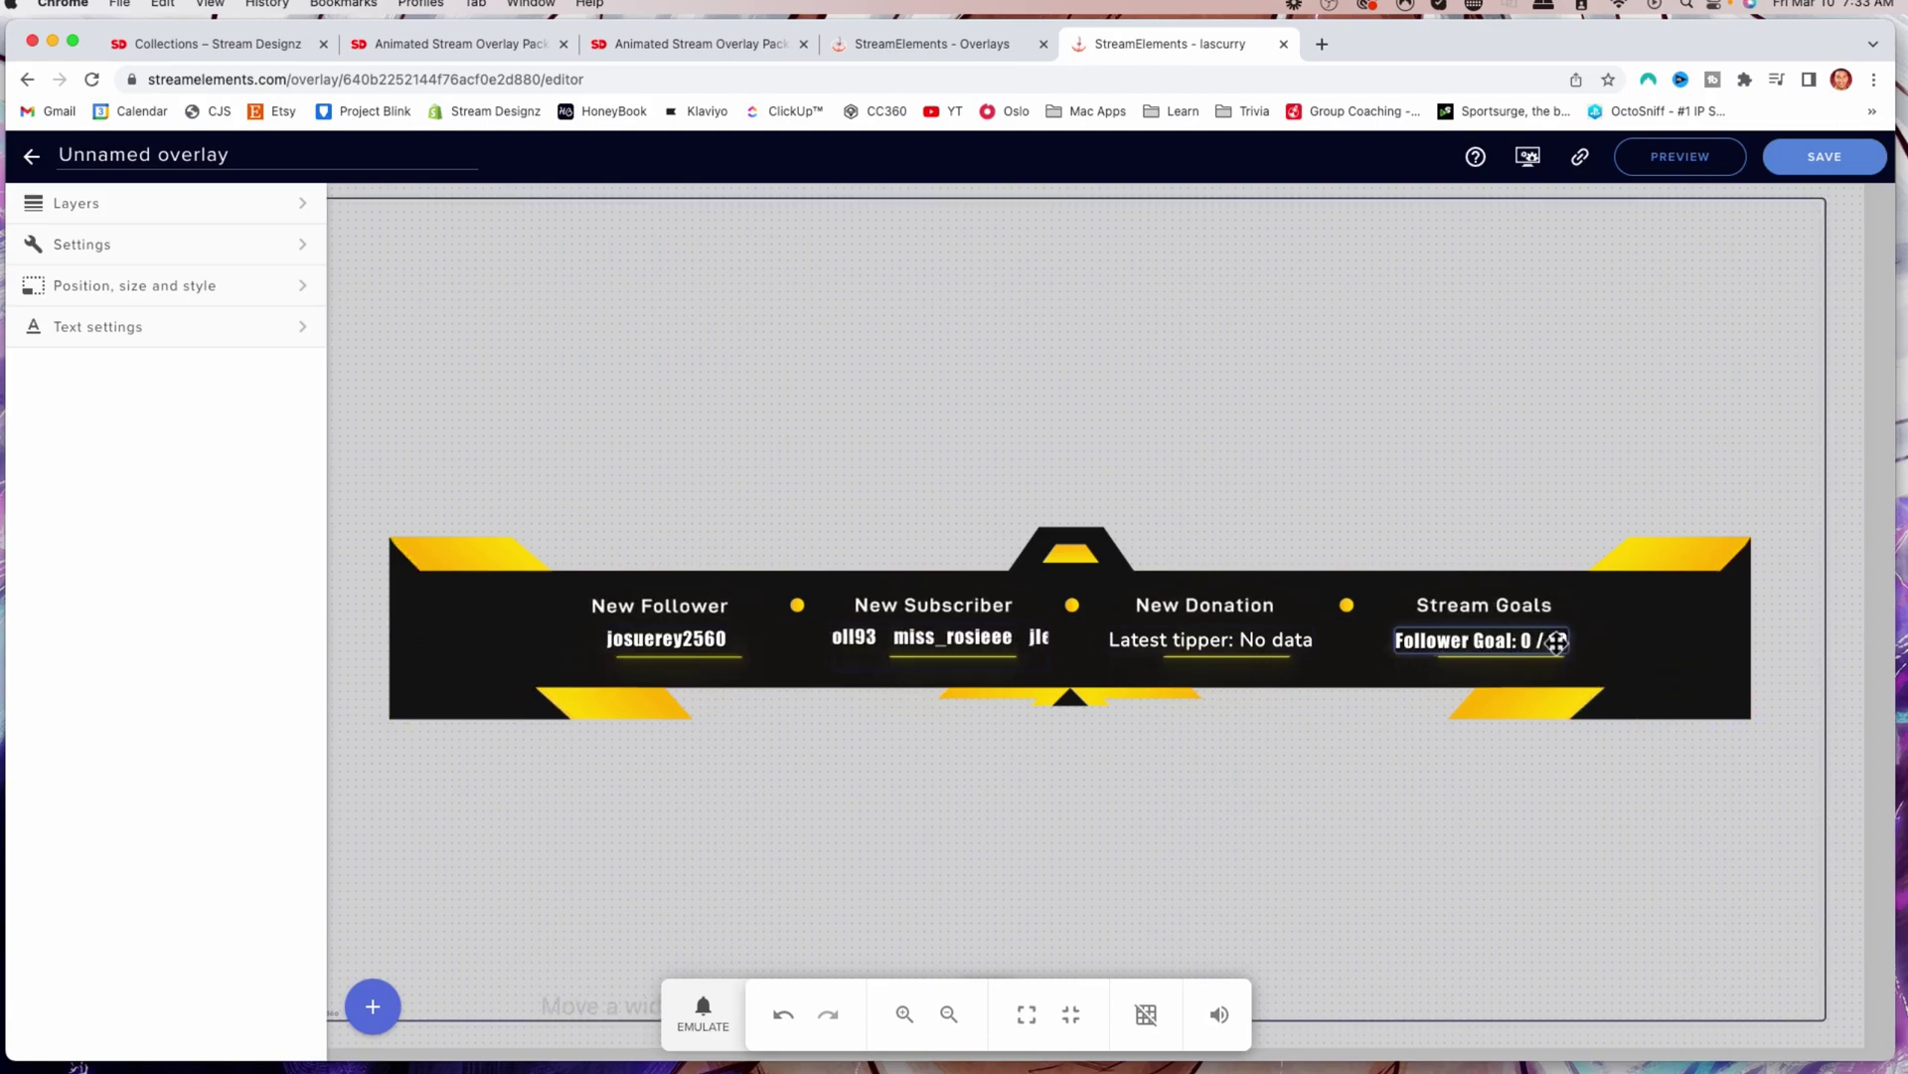
- Set the follower goal label's text to "Follower Goal: {count} / 100" and its no data text to "Follower Goal: 0 / 100"
click(294, 253)
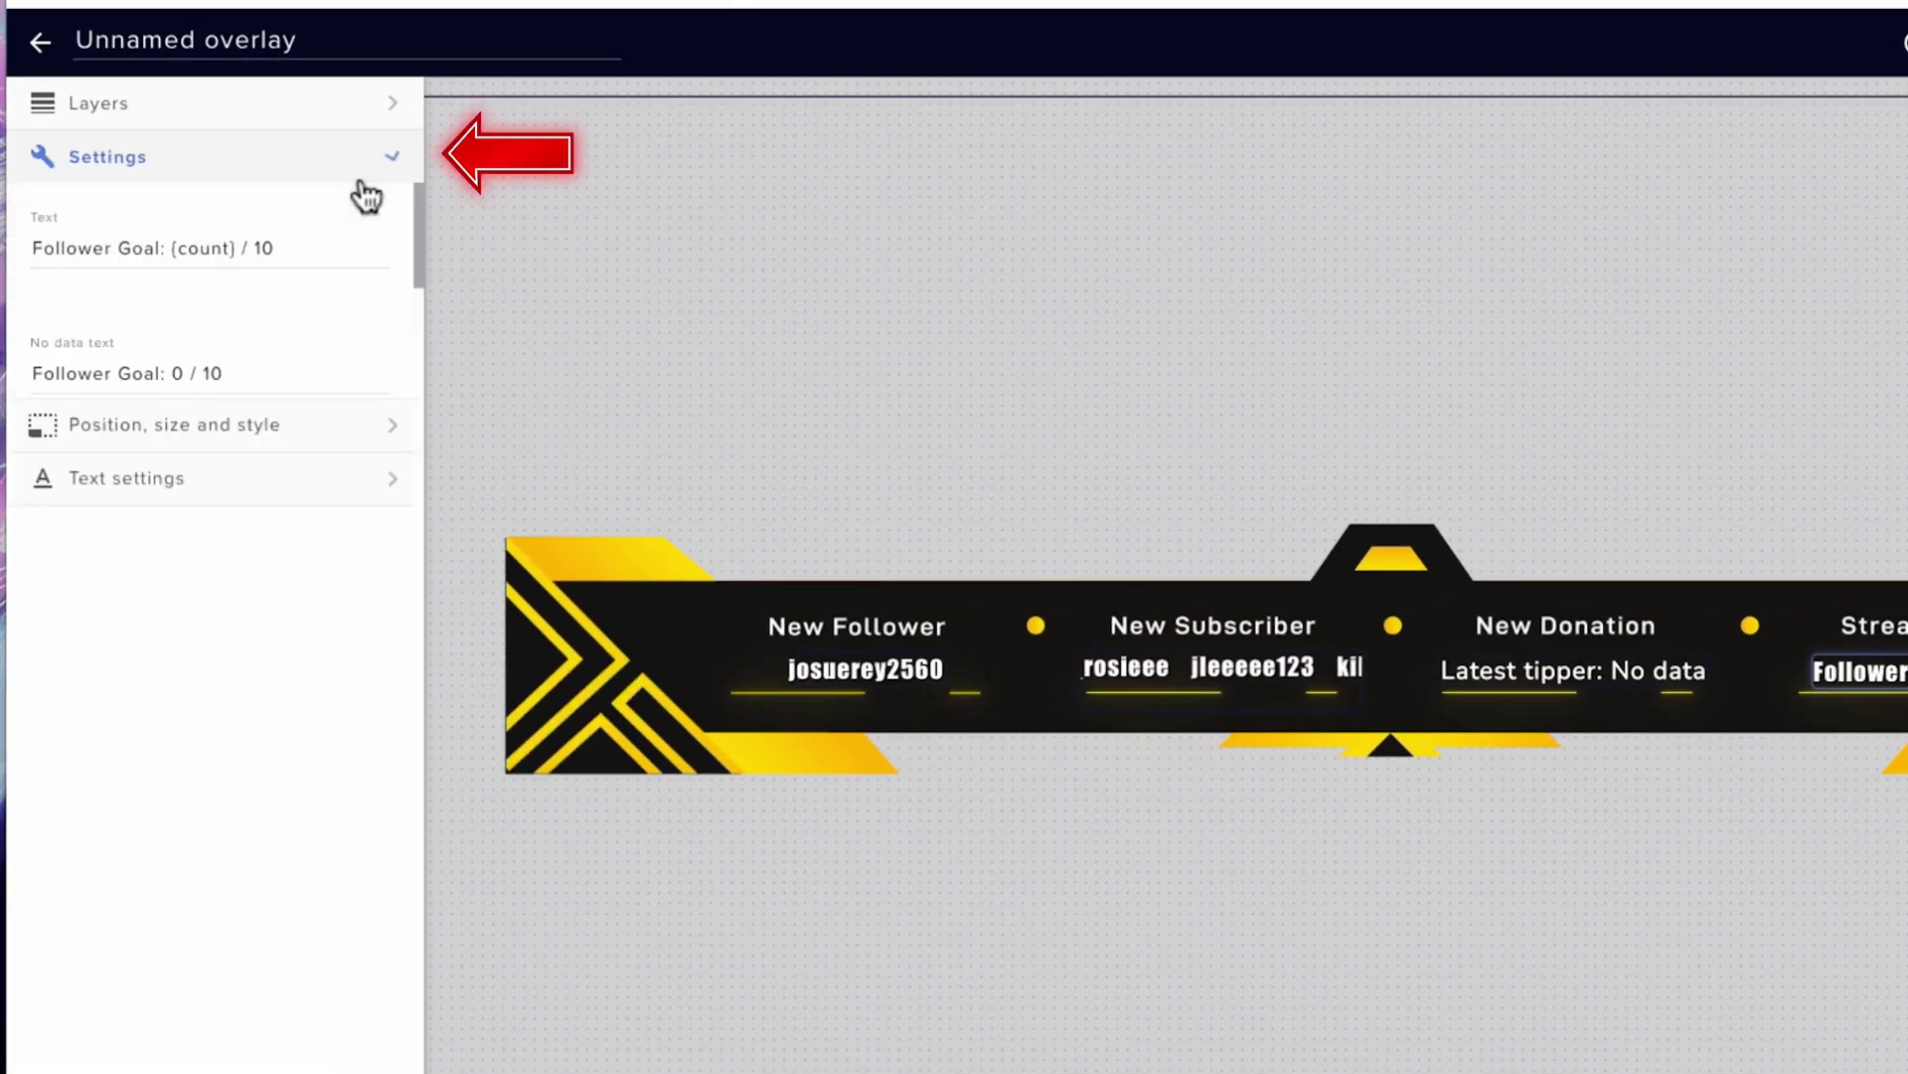
click(212, 313)
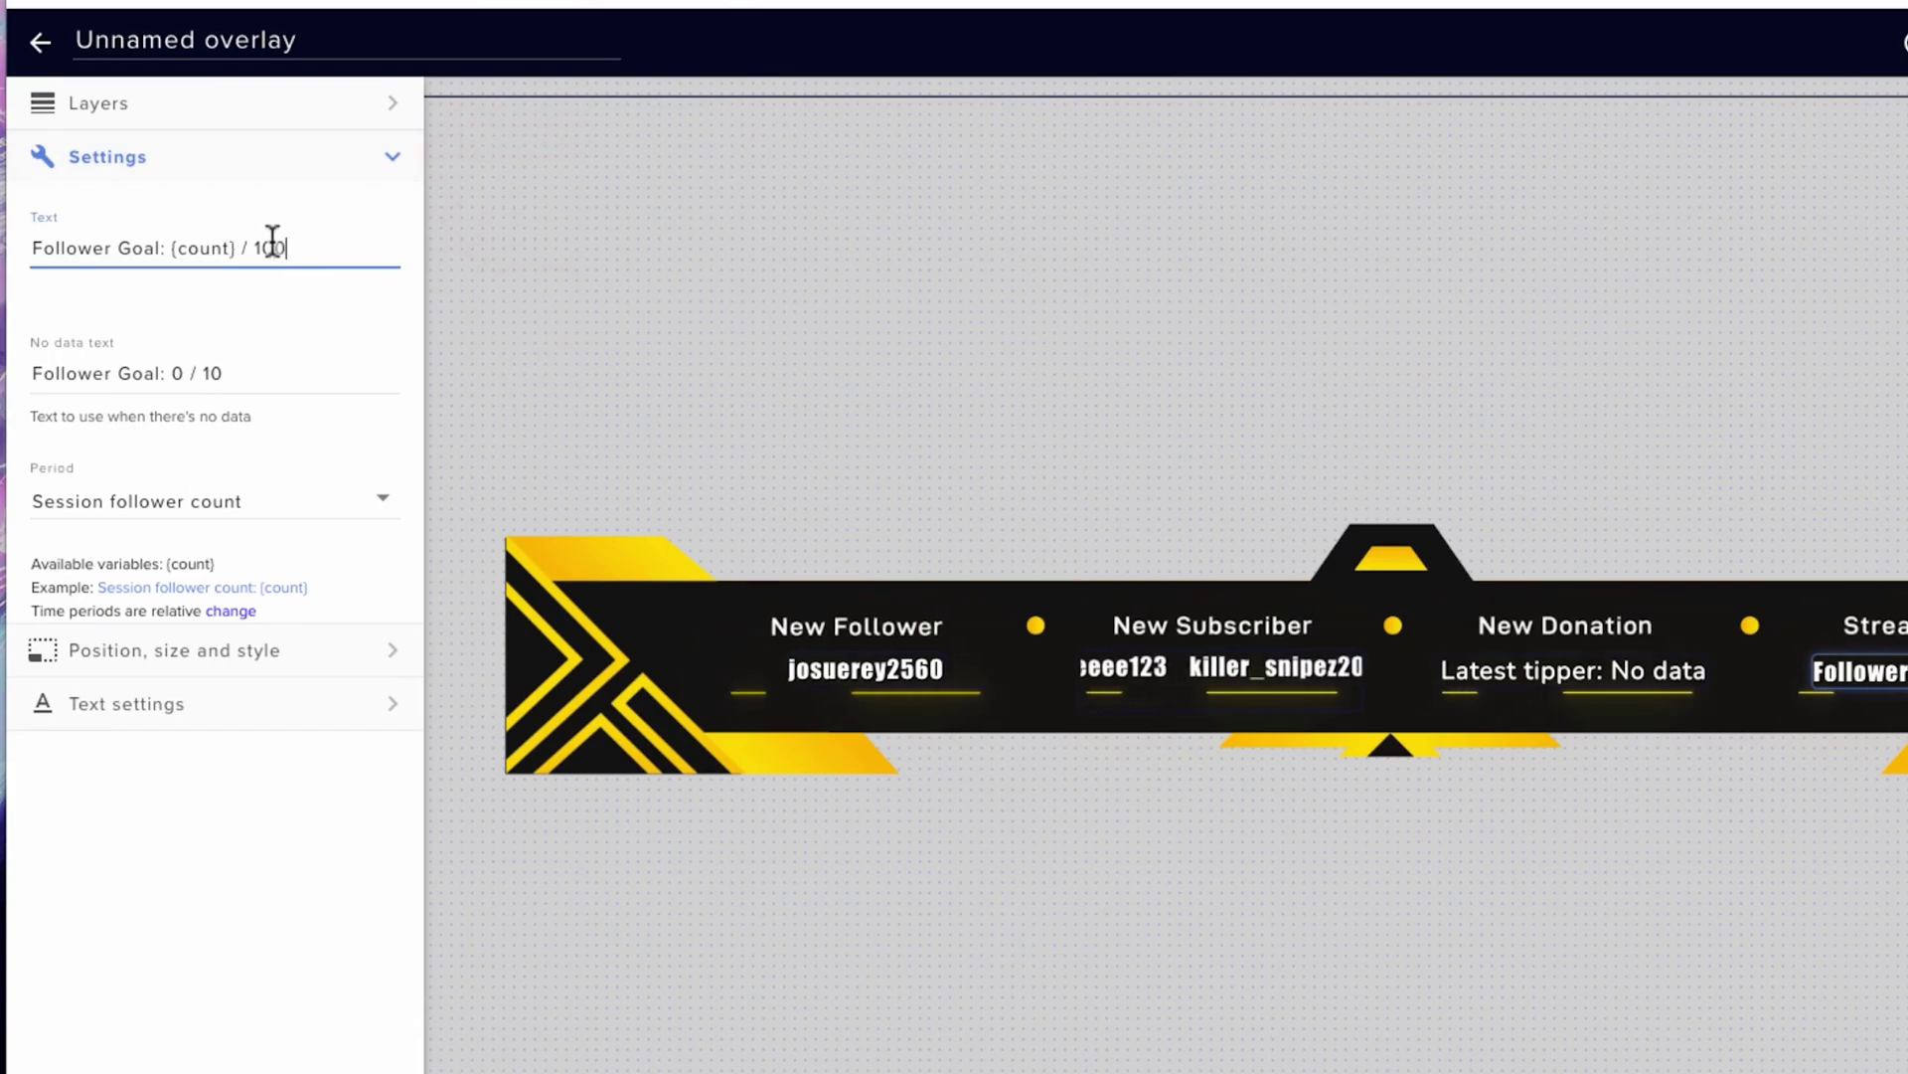
text(0)
click(254, 372)
text(0)
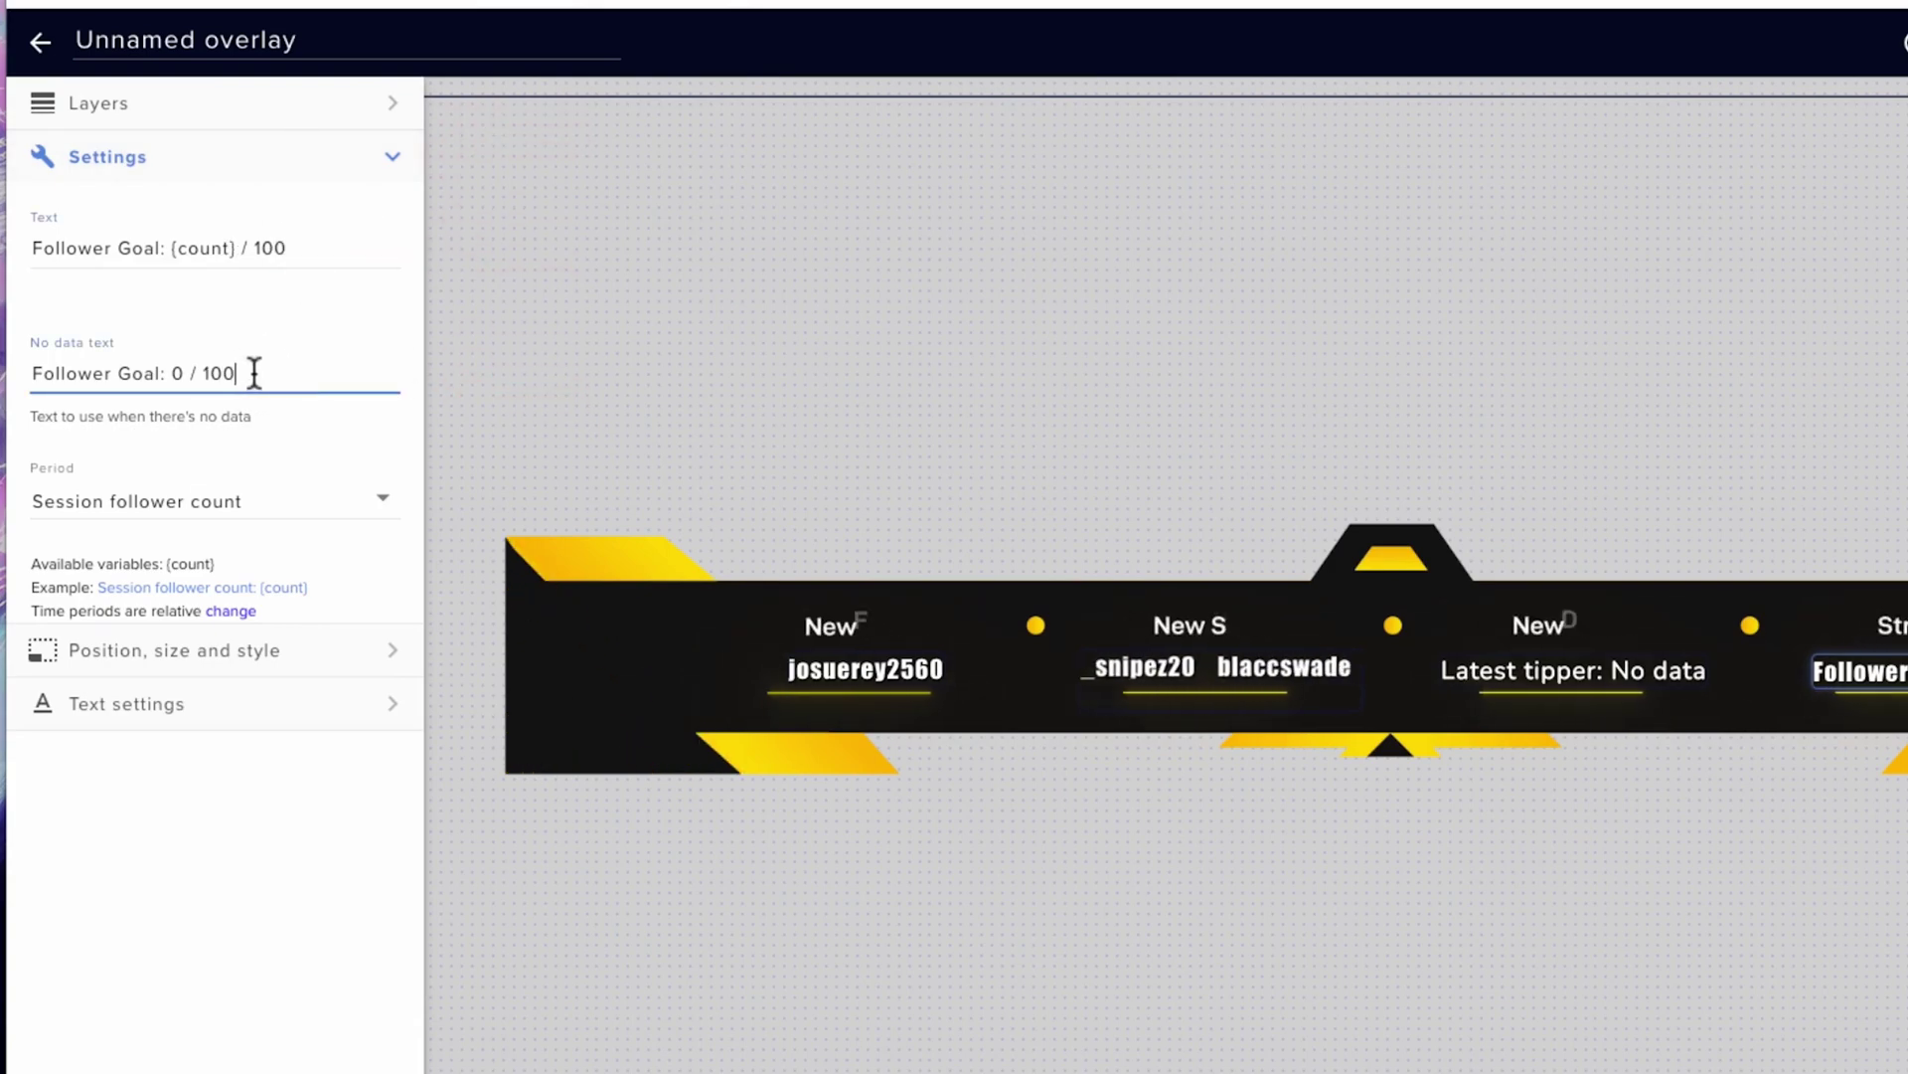
click(879, 460)
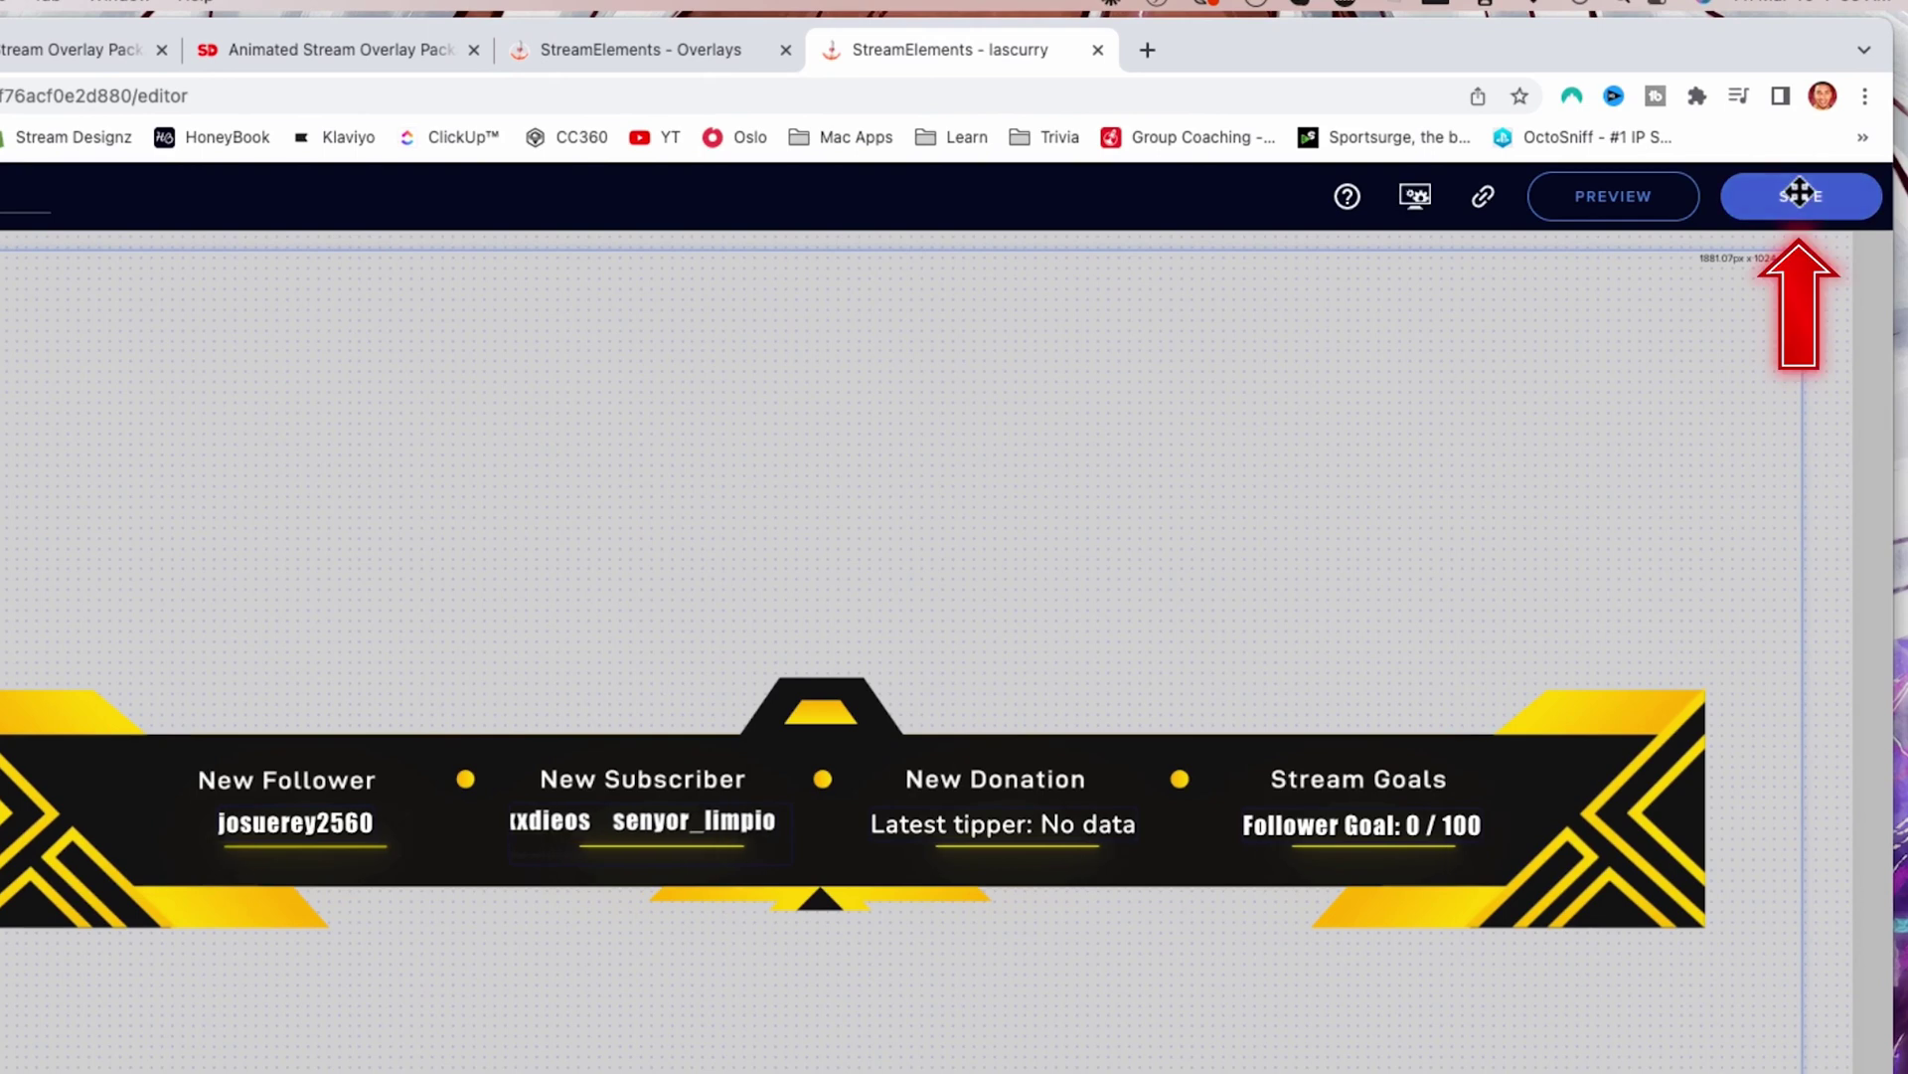
- Save the overlay under the name "OVerlay bar"
click(1800, 193)
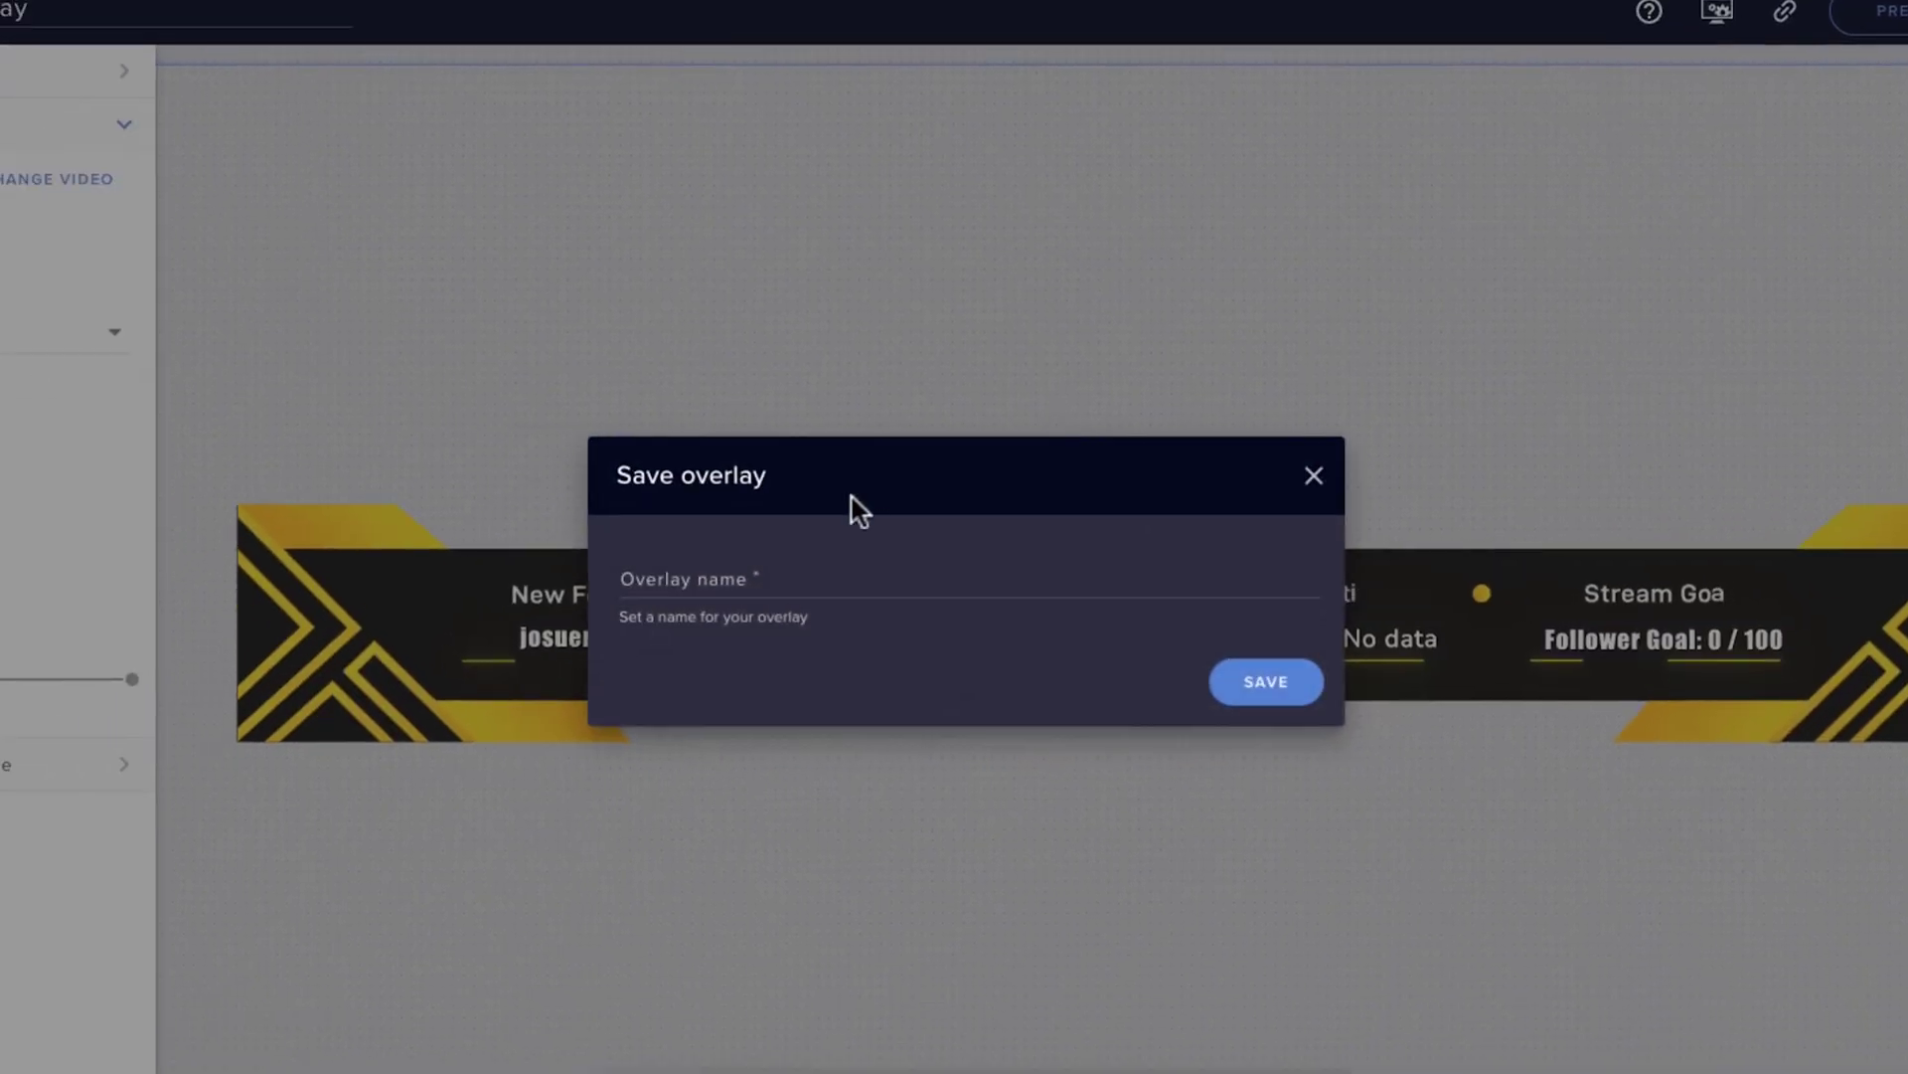
click(409, 771)
text(OVerlay )
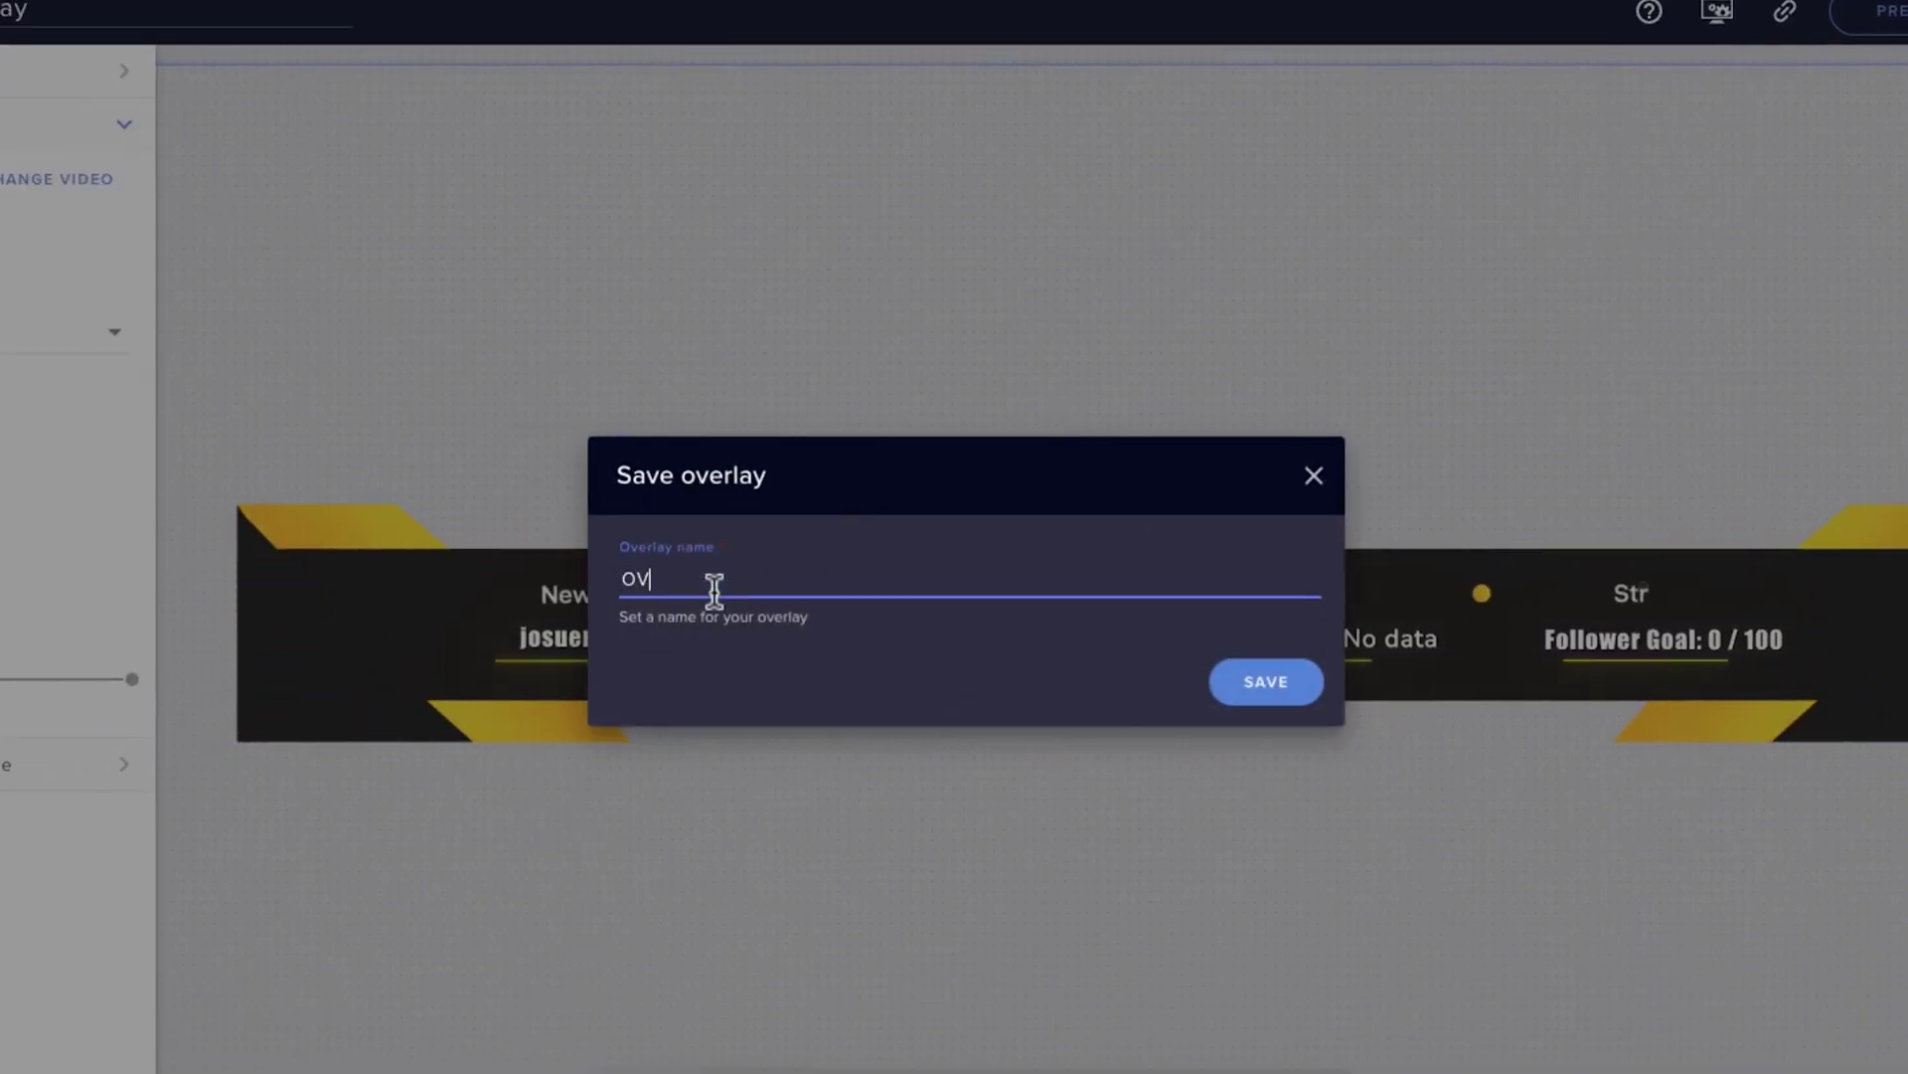
text(bar)
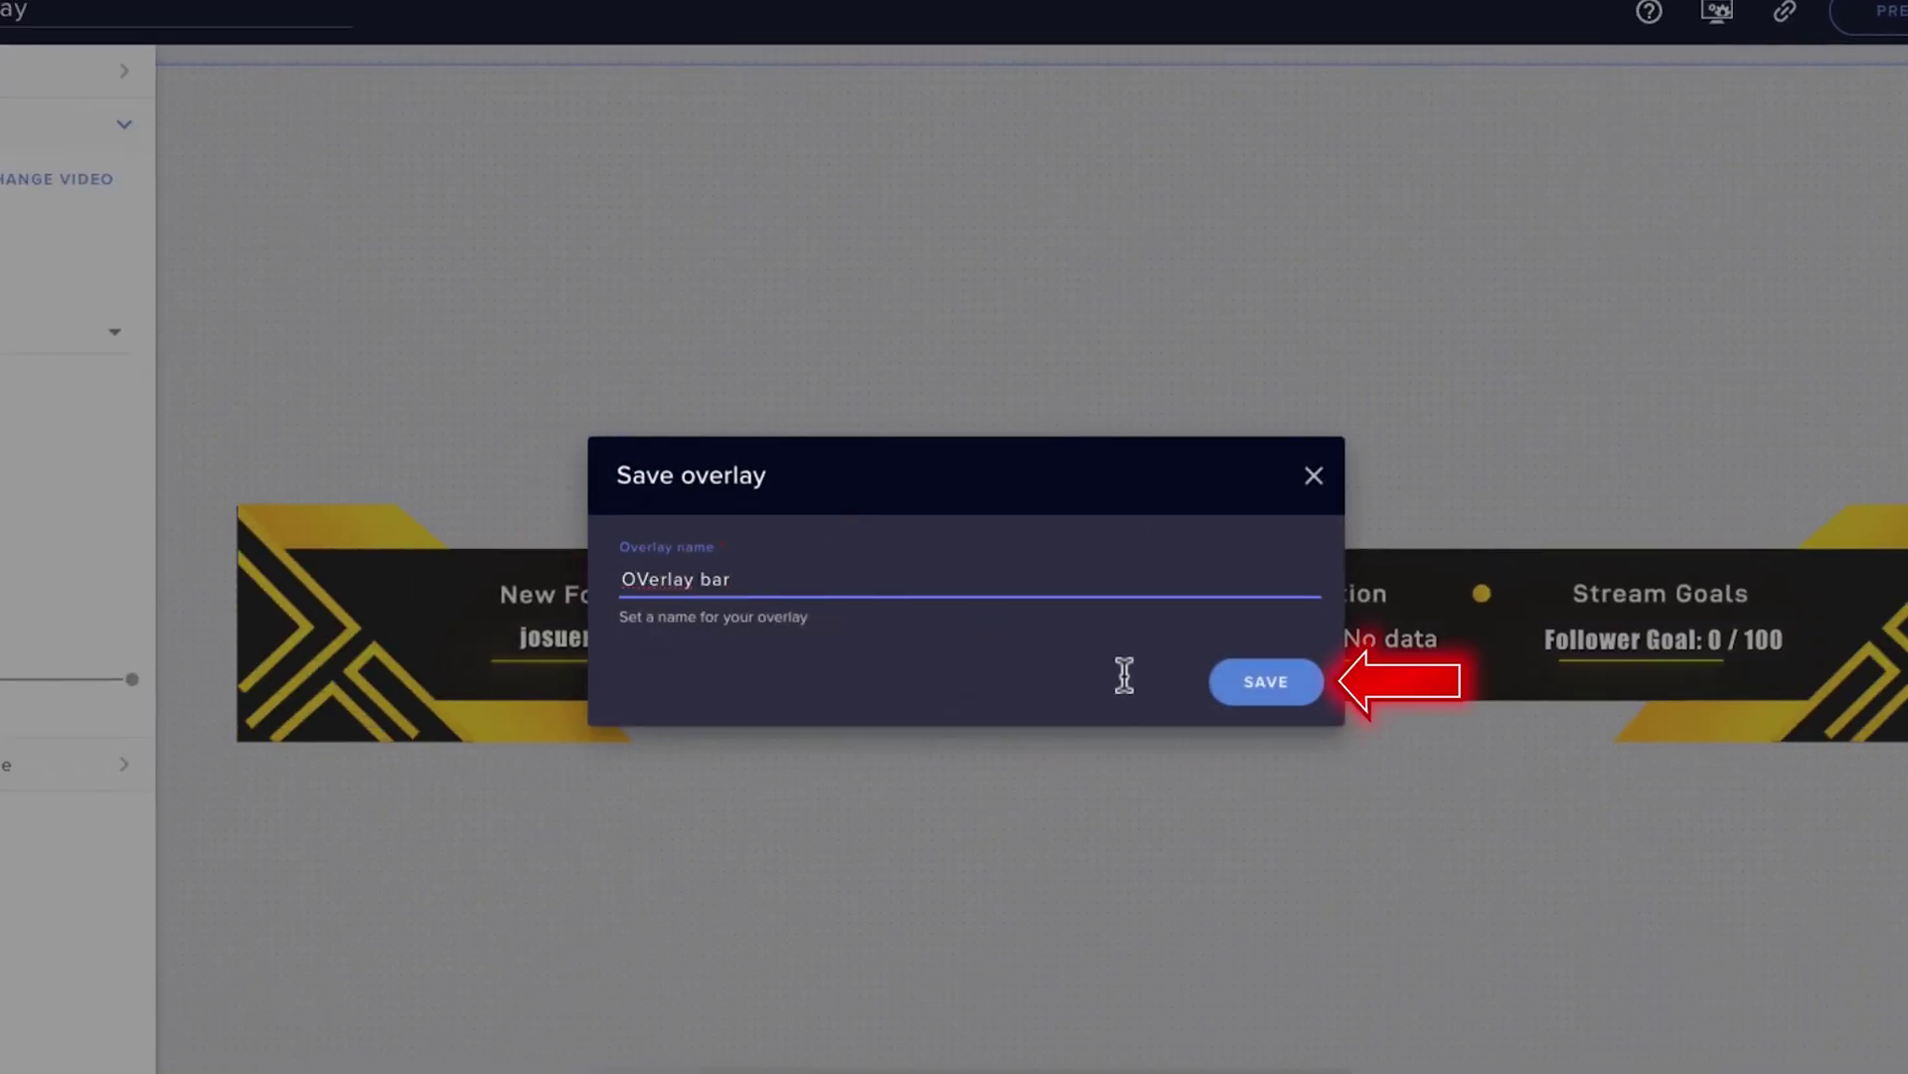
click(1266, 682)
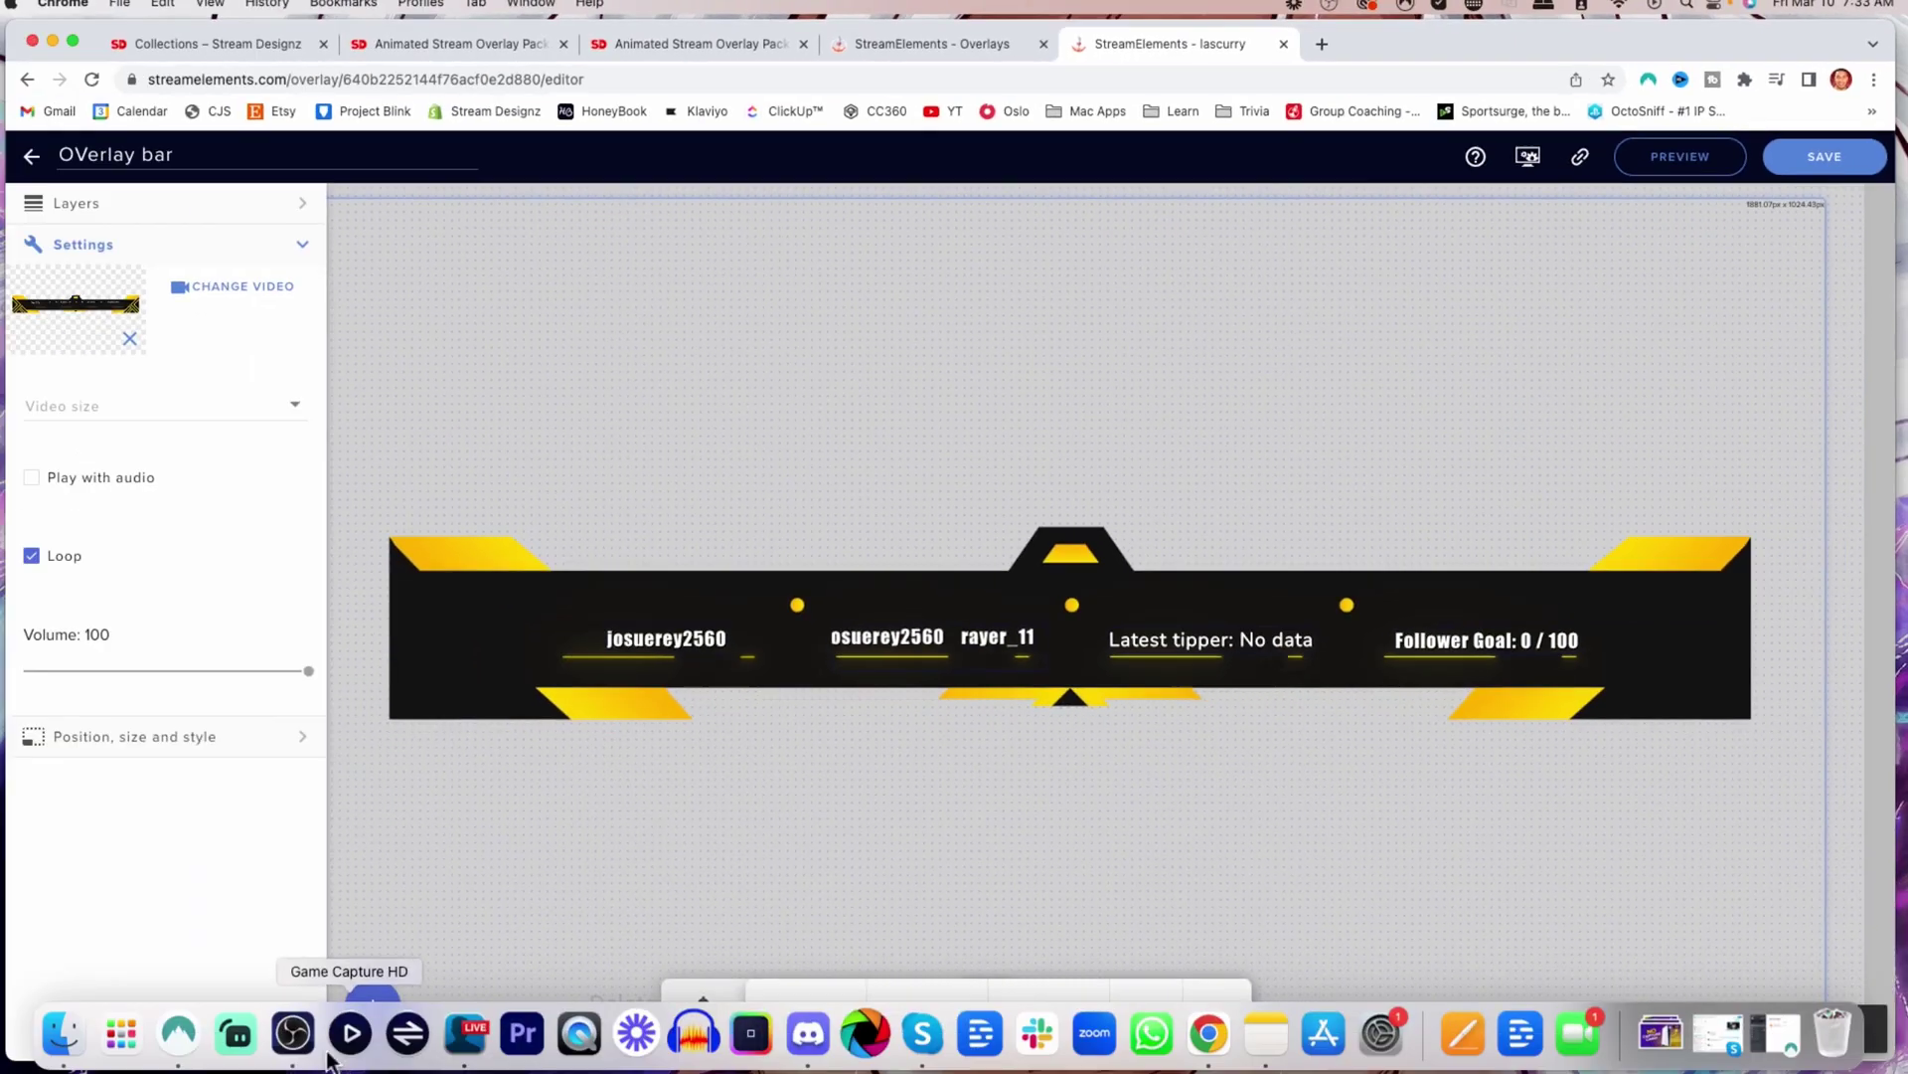
- Switch to OBS and remove the existing Overlay Bar media source from the Gameplay scene
click(290, 1037)
super+click(596, 873)
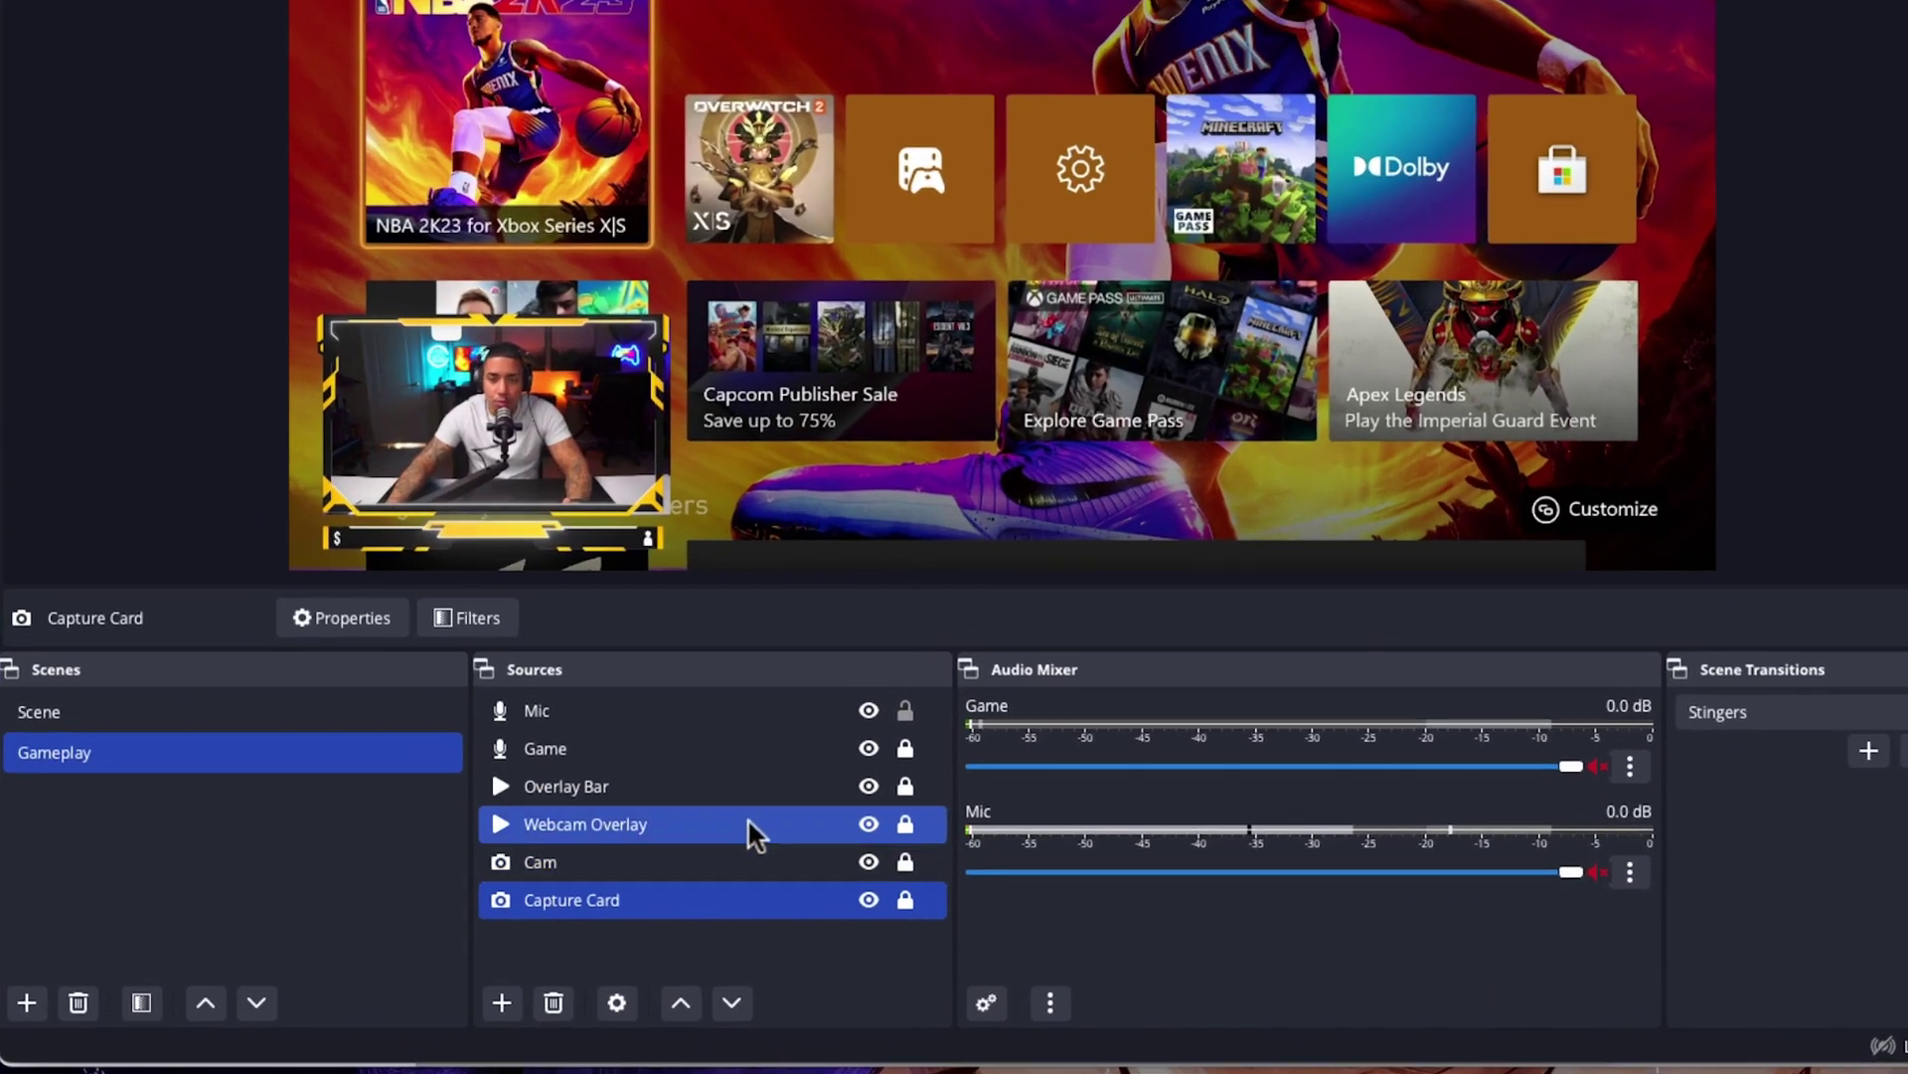
click(748, 824)
click(779, 786)
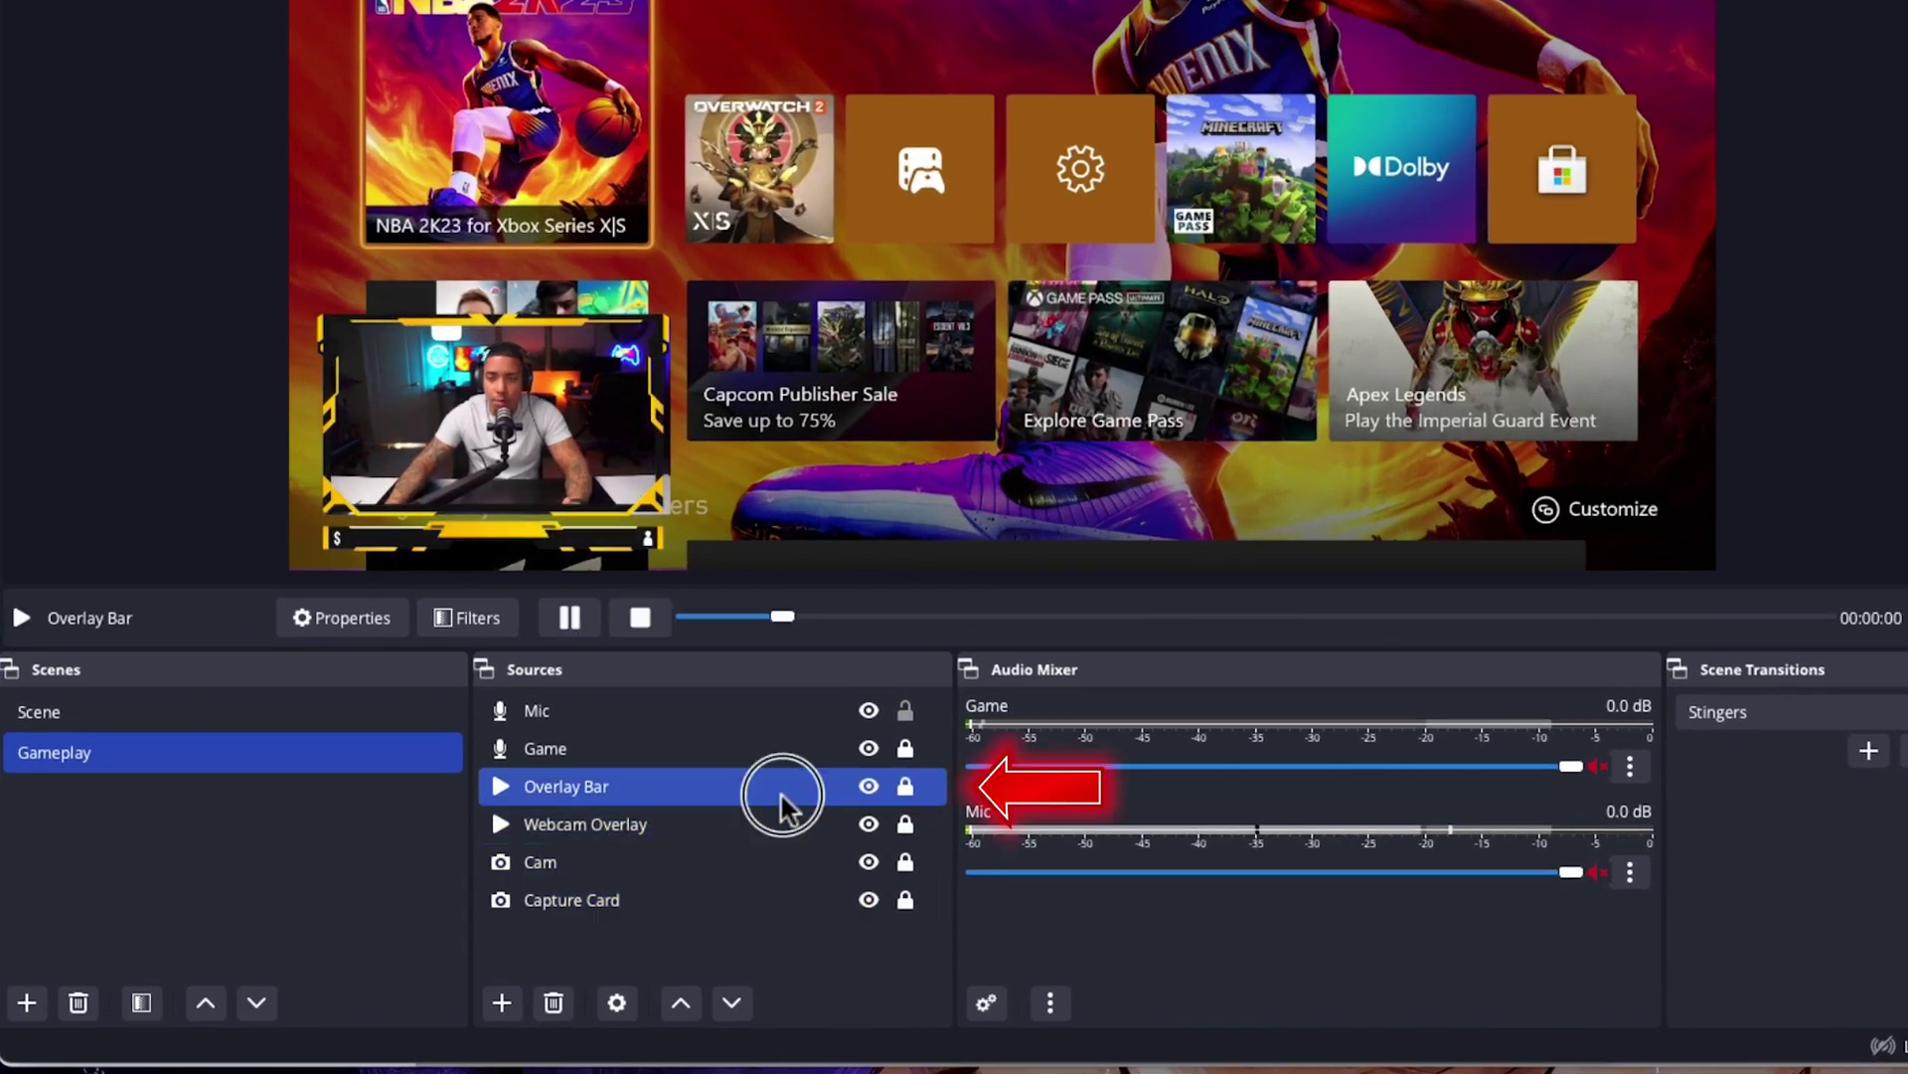
click(554, 1002)
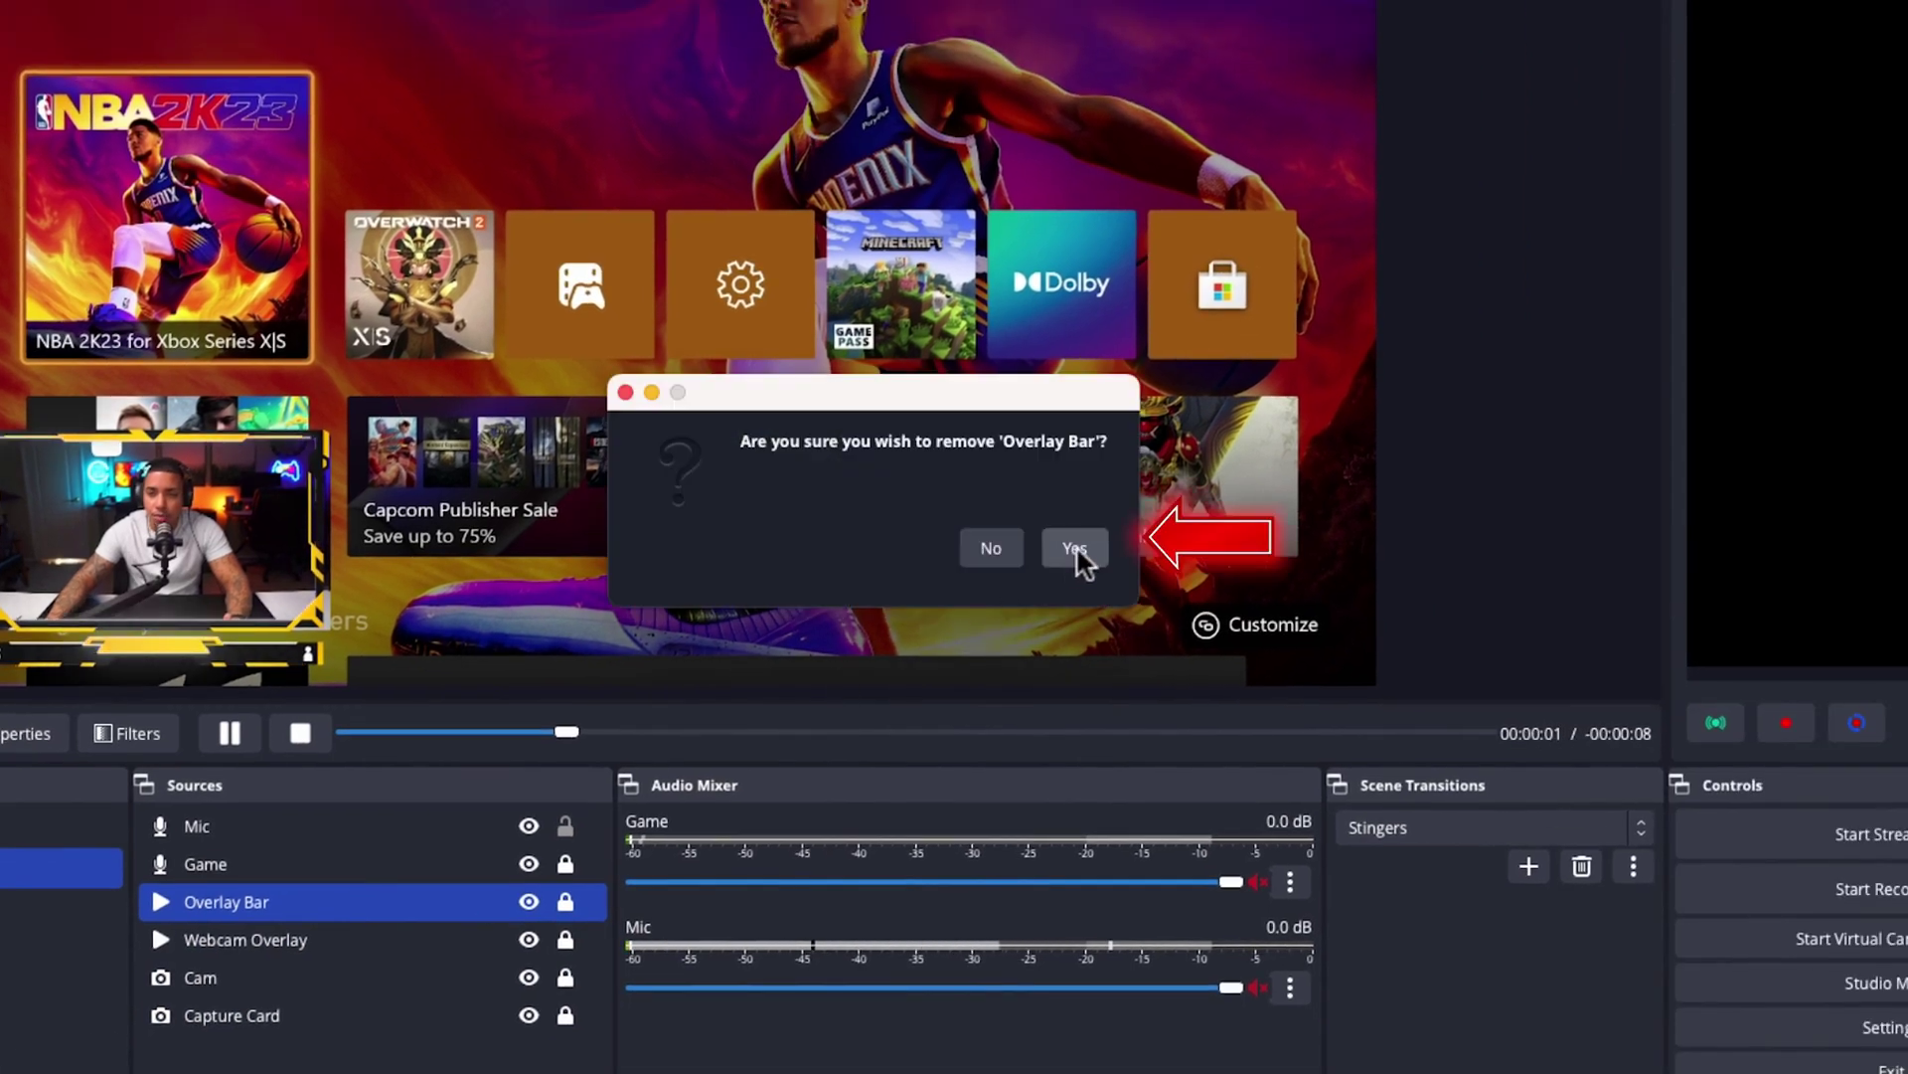
click(1077, 545)
- Add a new browser source named "Overlay Bar" to the Gameplay scene
click(497, 1010)
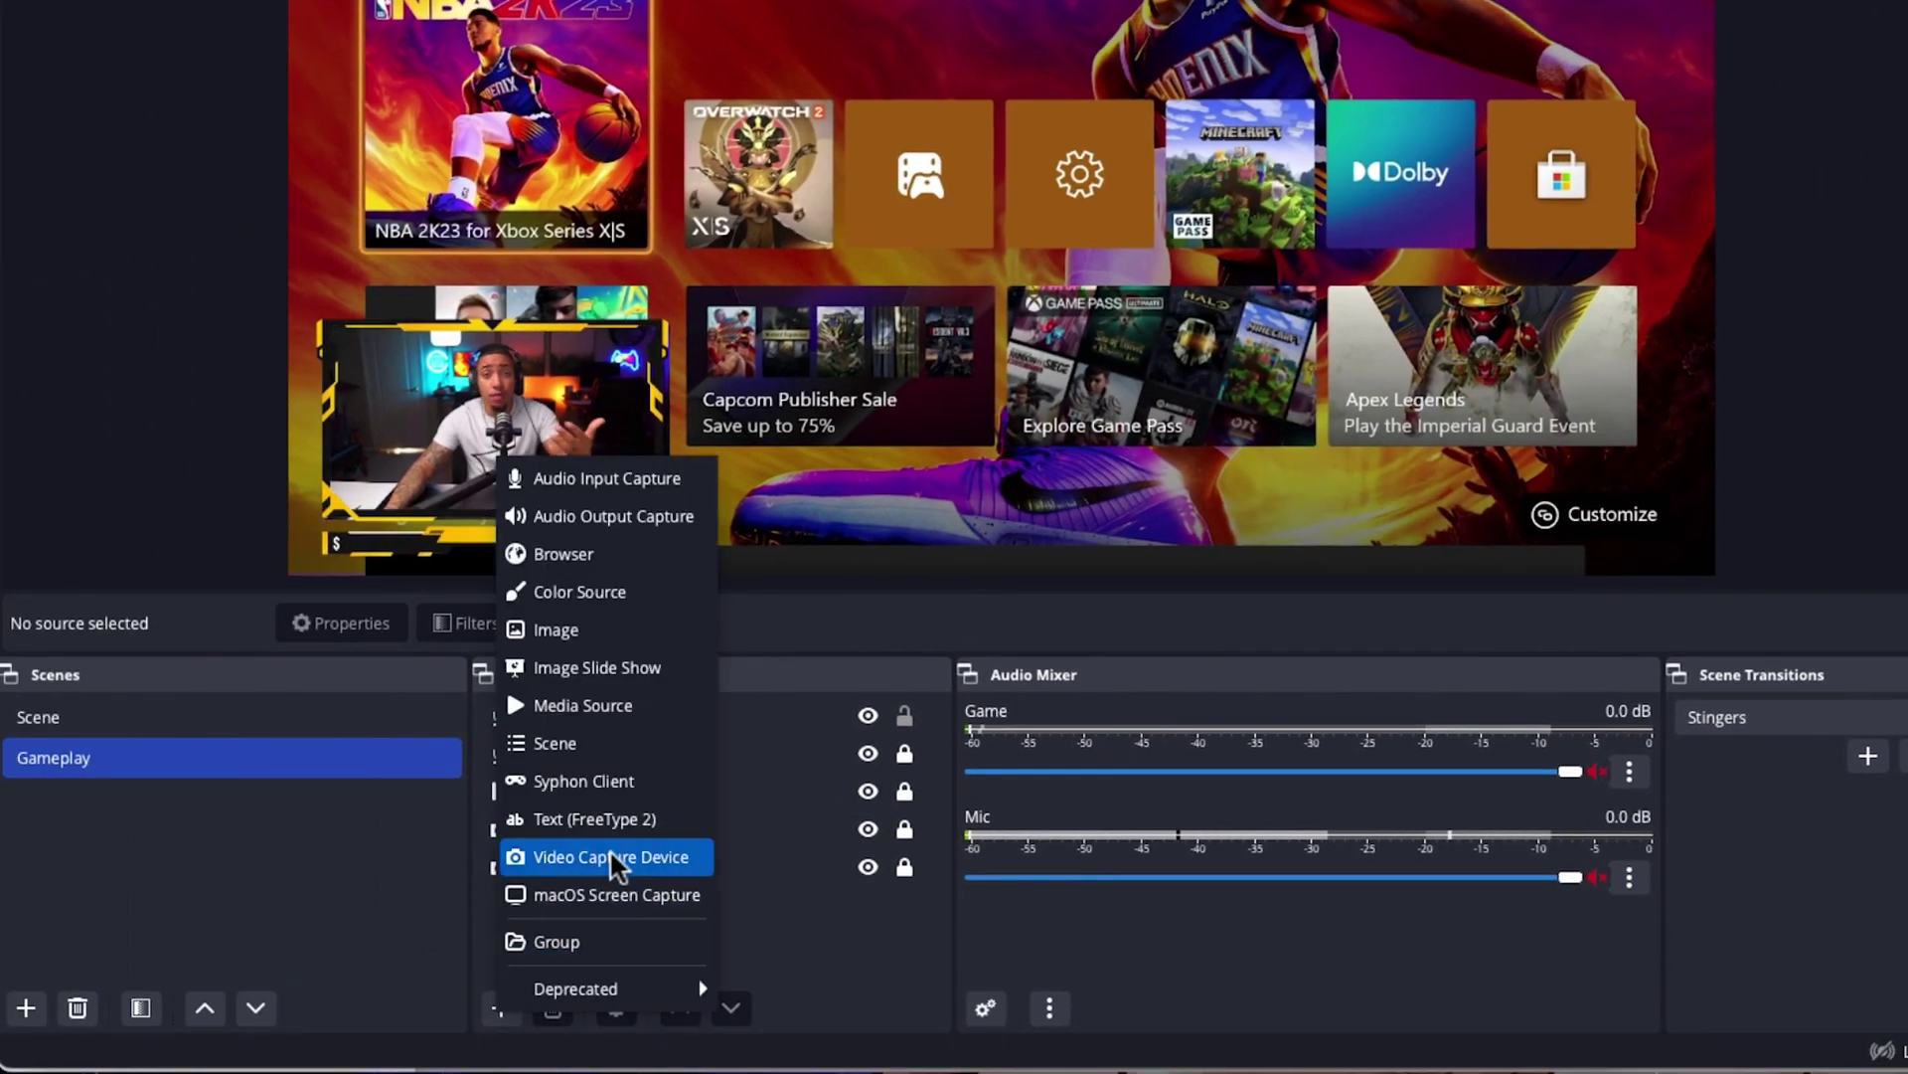
click(614, 553)
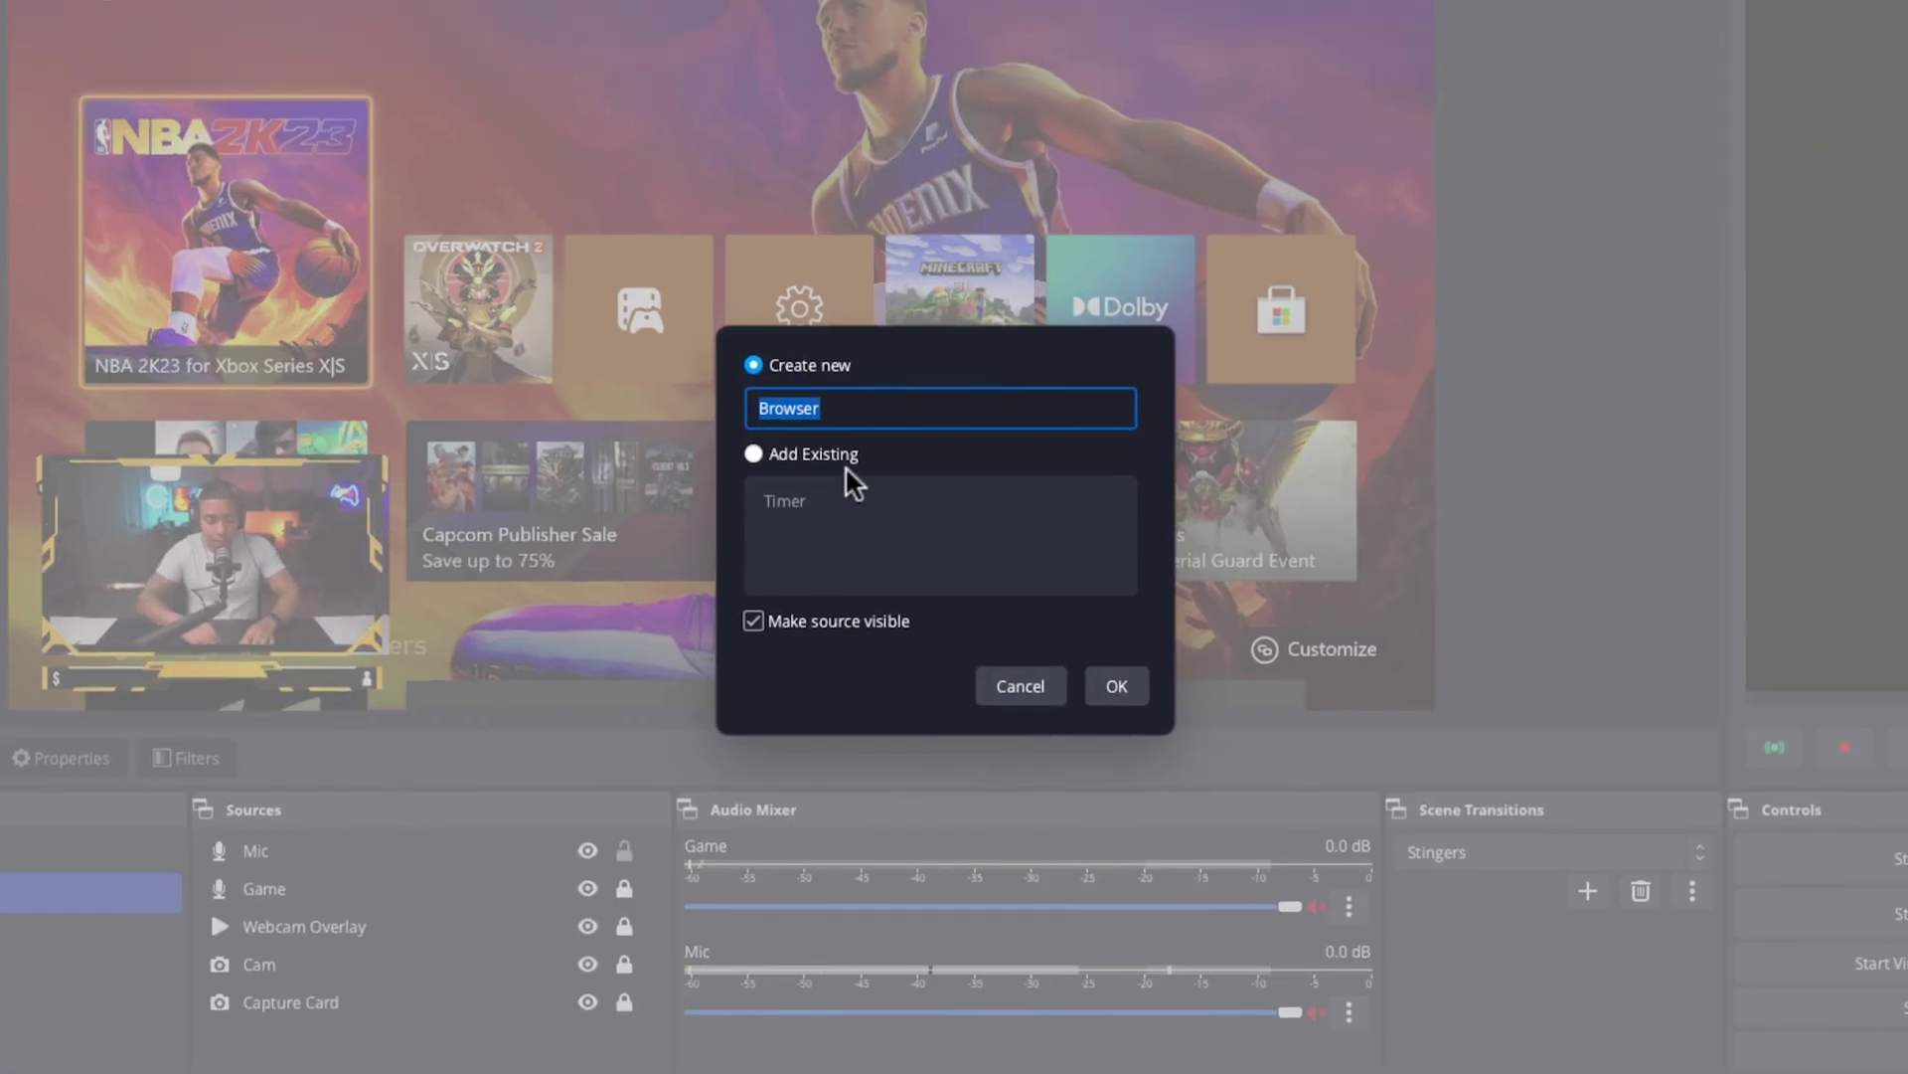
text(Overlay Bar)
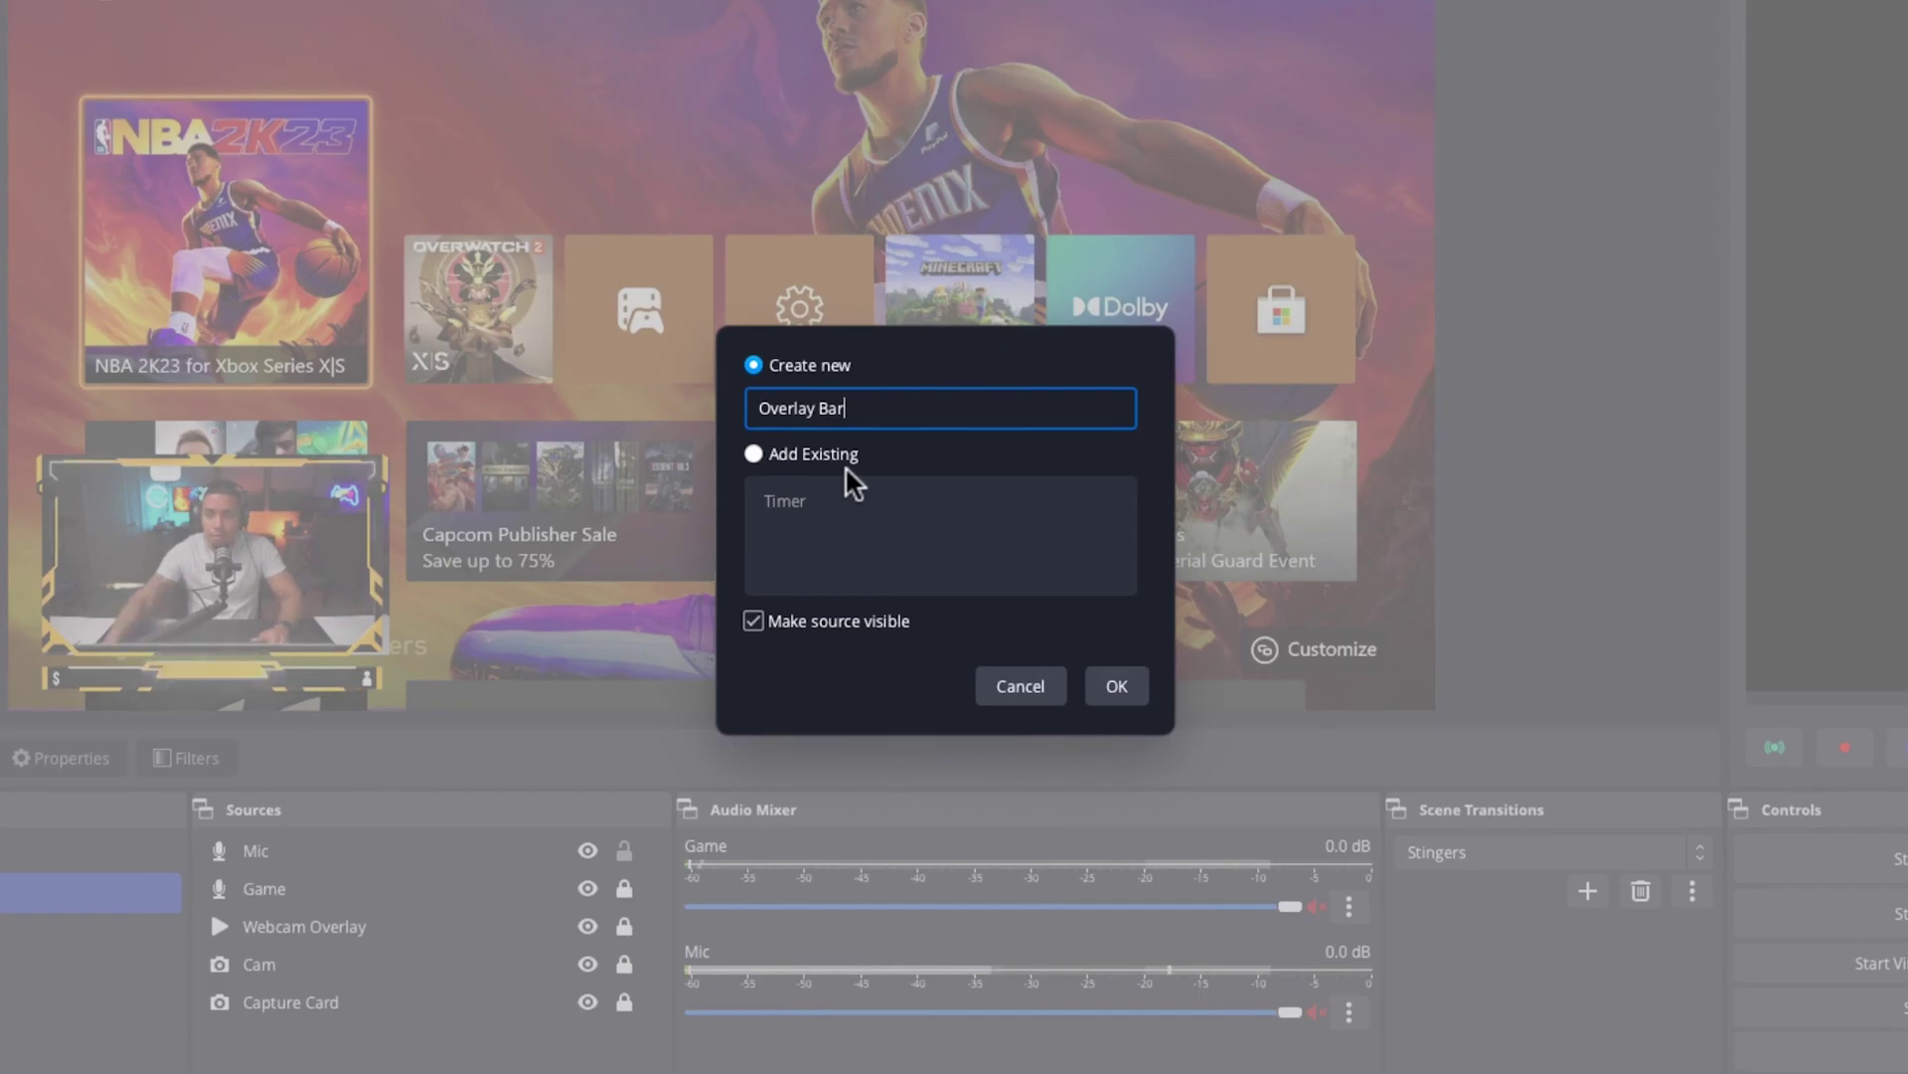
key(Return)
- Paste the private overlay link as the Overlay Bar browser source's URL and set its width to 1920 and height to 1080
drag(969, 574, 631, 575)
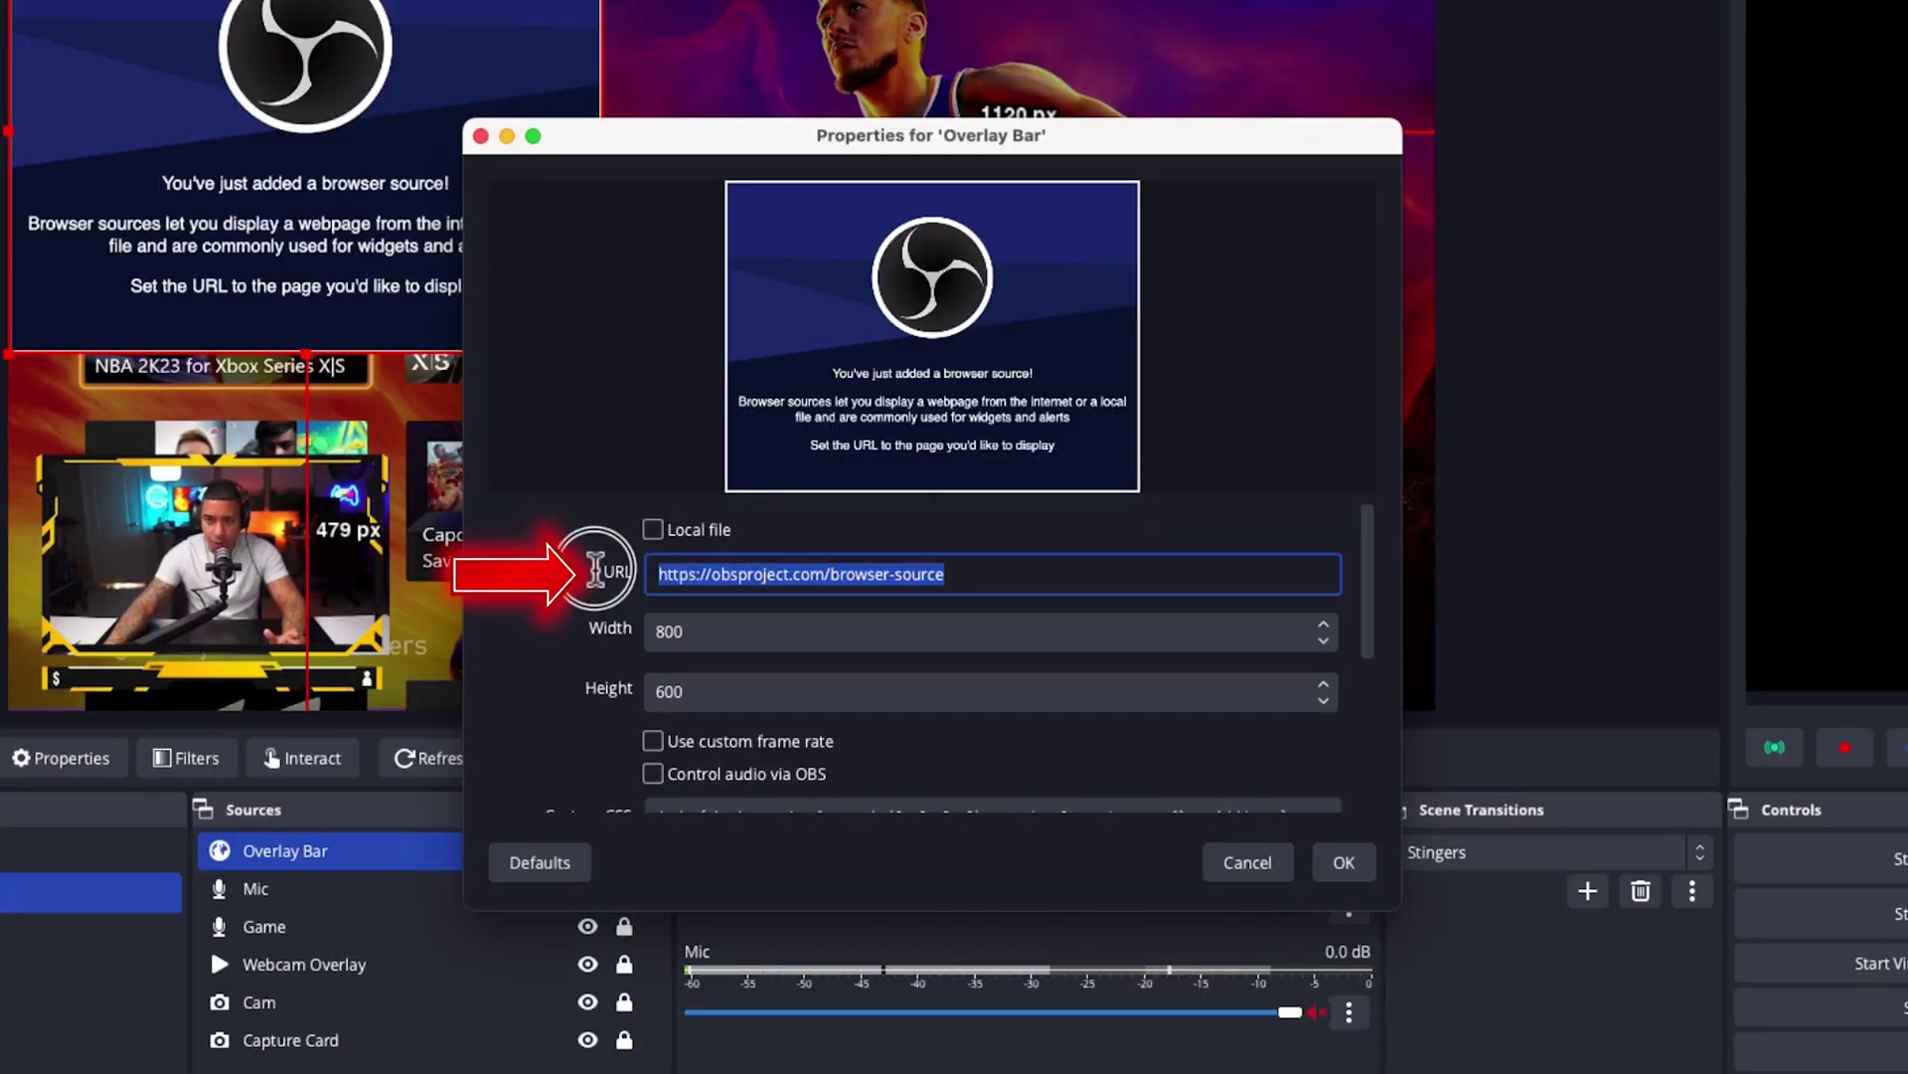
key(super+v)
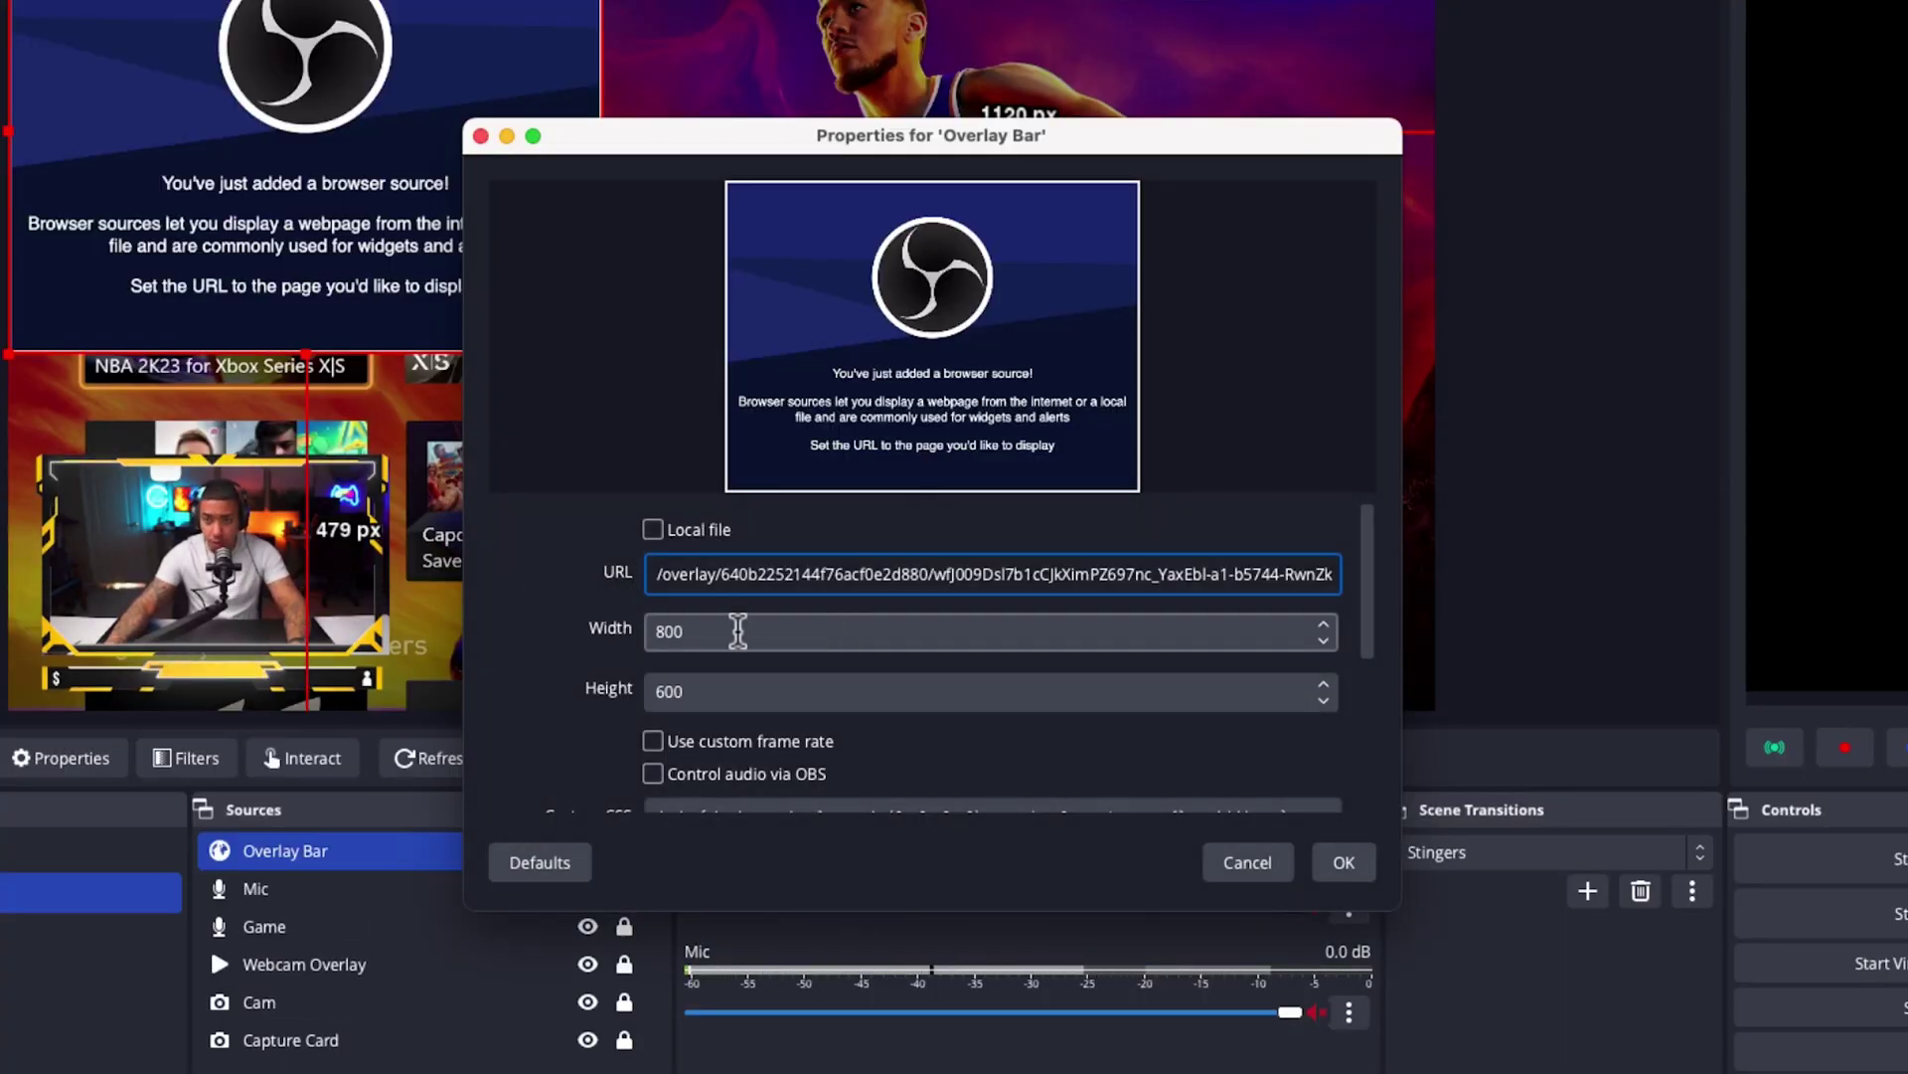
double_click(644, 628)
text(1920)
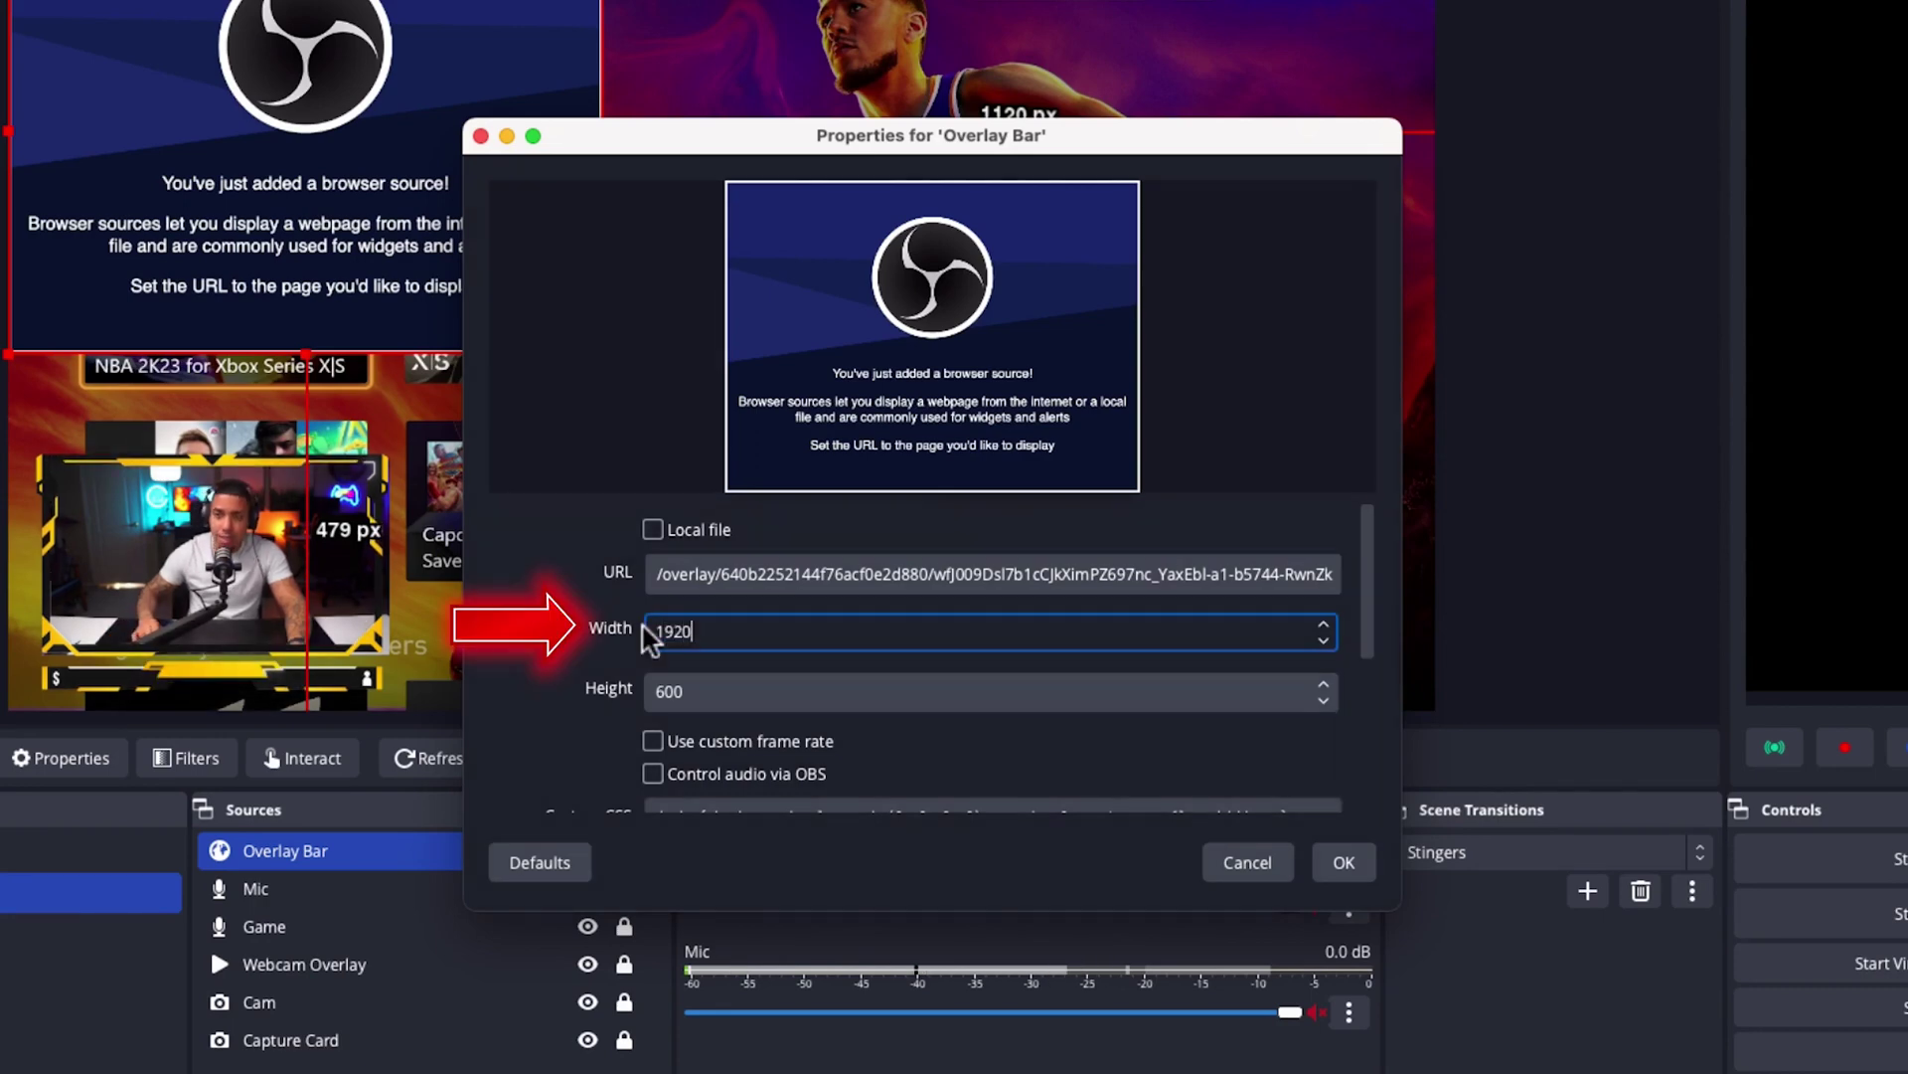
double_click(656, 690)
text(1080)
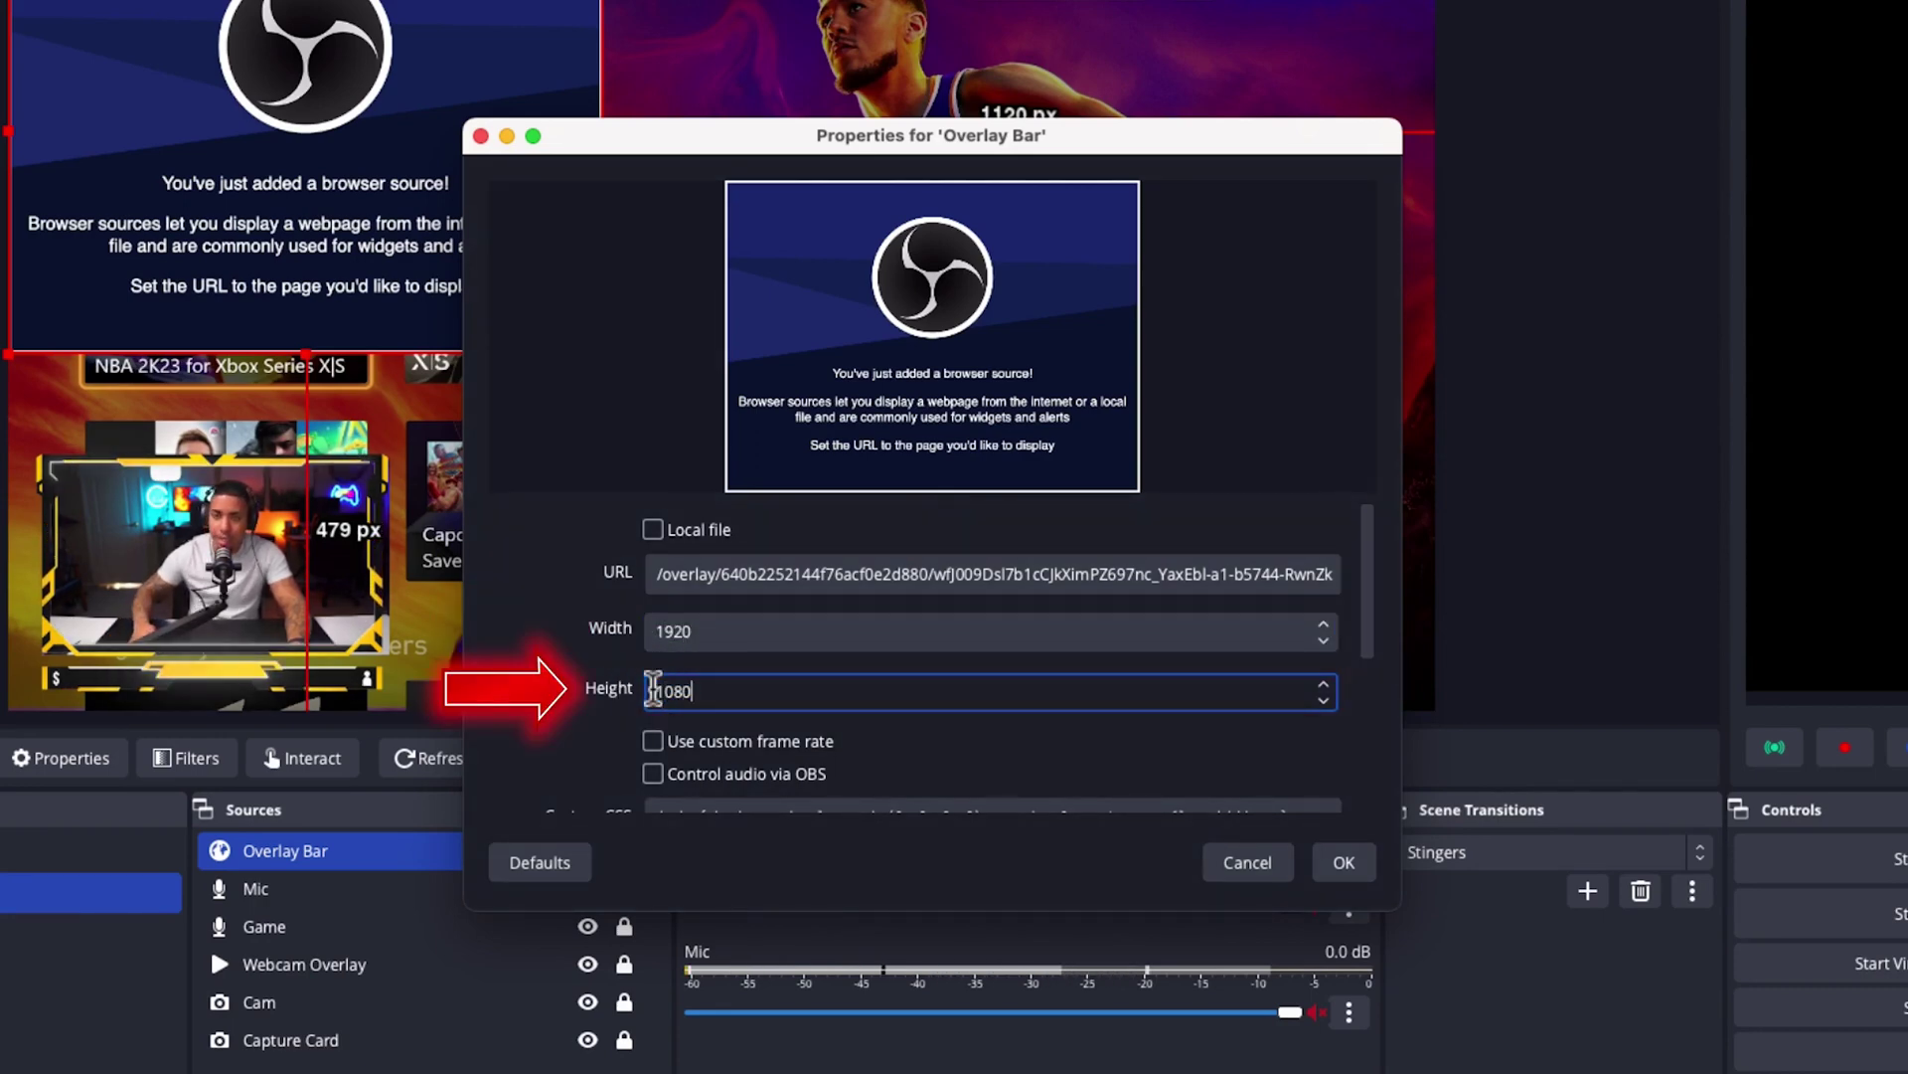
key(Return)
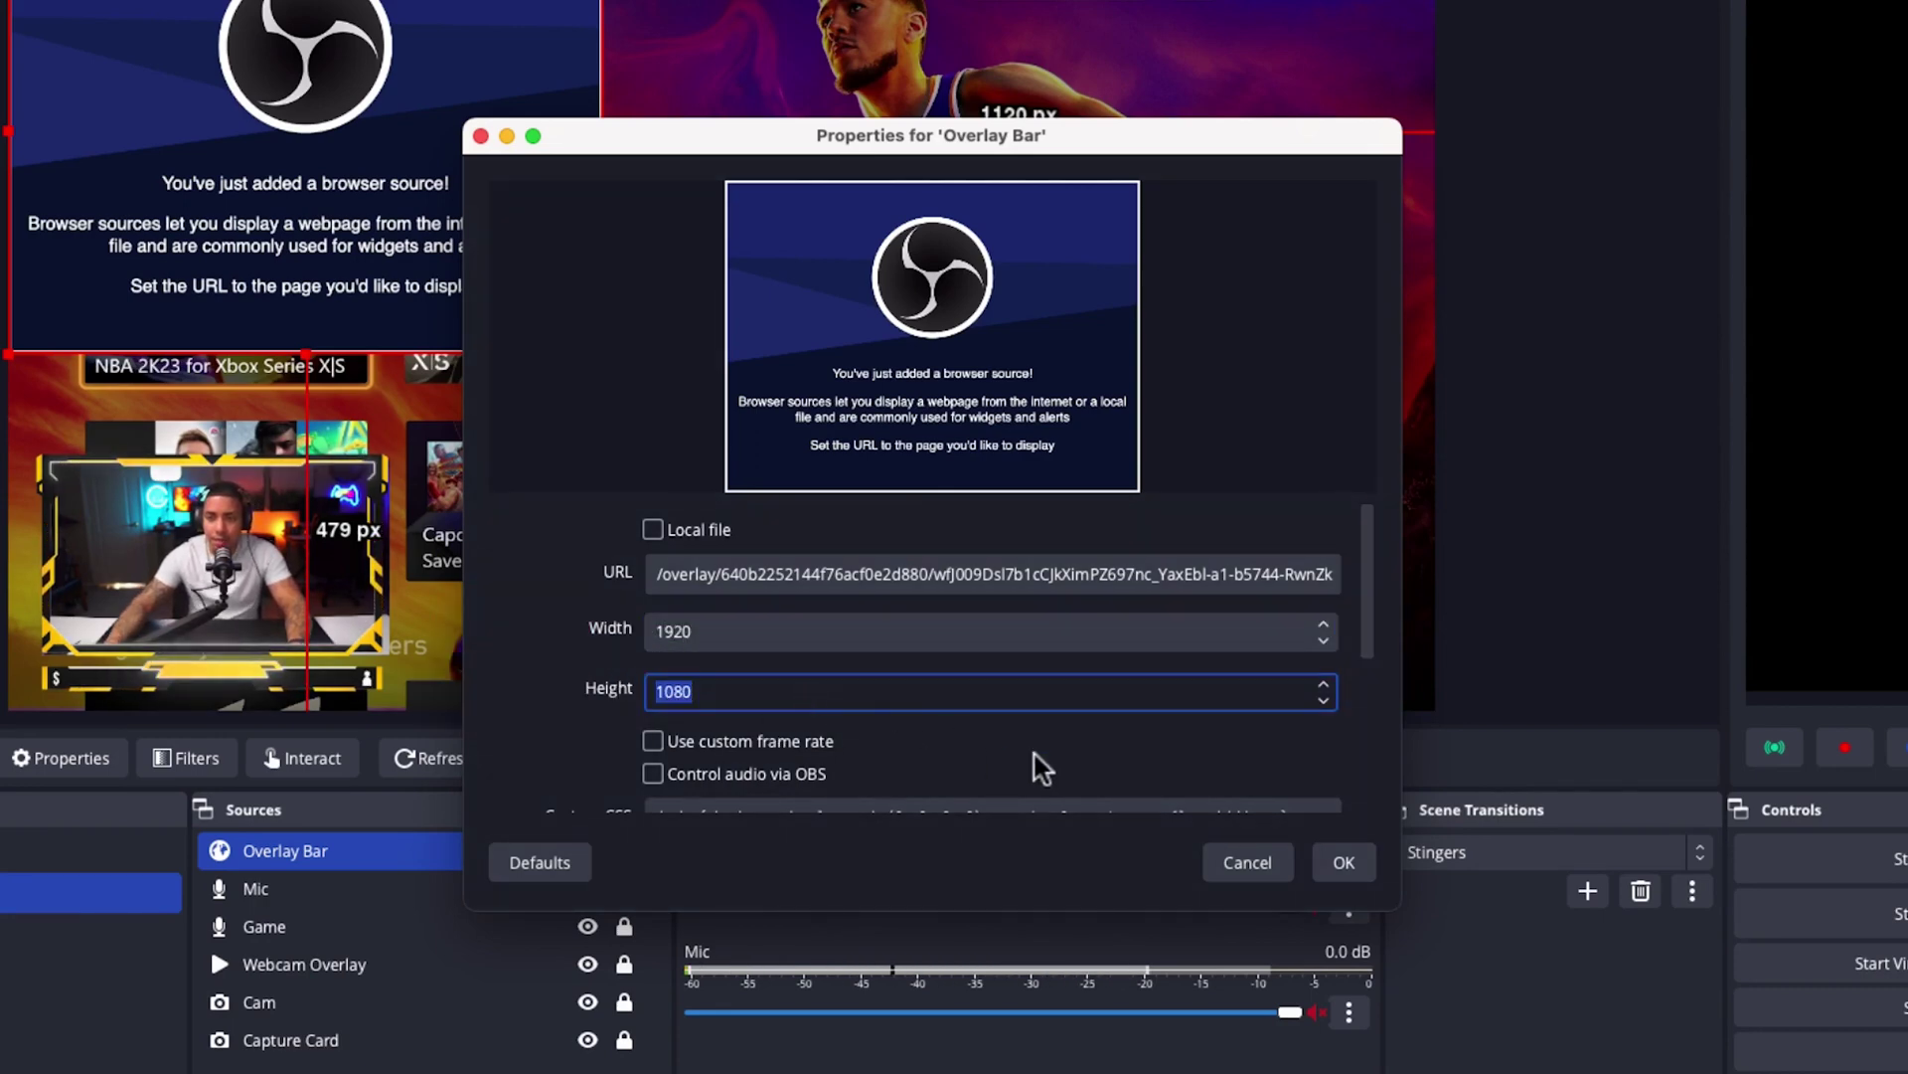
click(1344, 862)
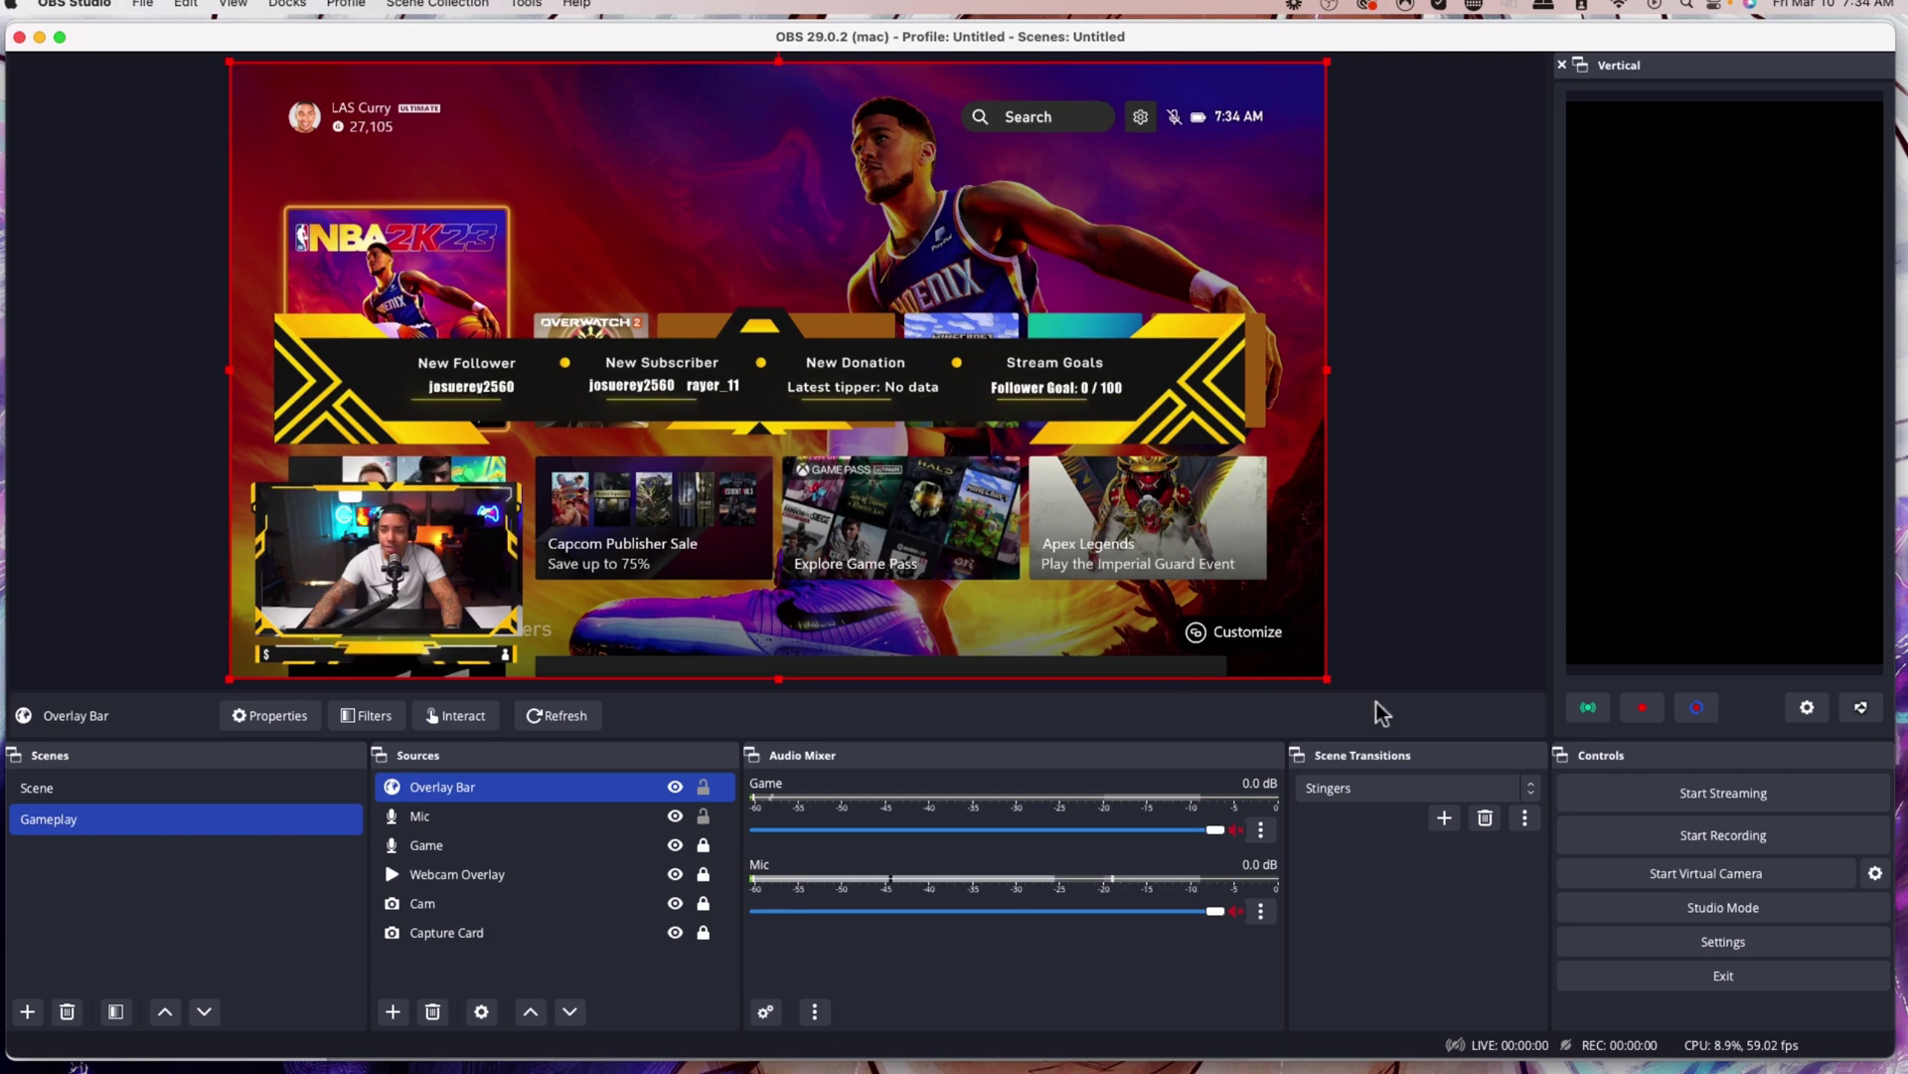
- Scale the Overlay Bar source down to about two thirds of its size and move it to the top centre of the scene
drag(1327, 679, 985, 480)
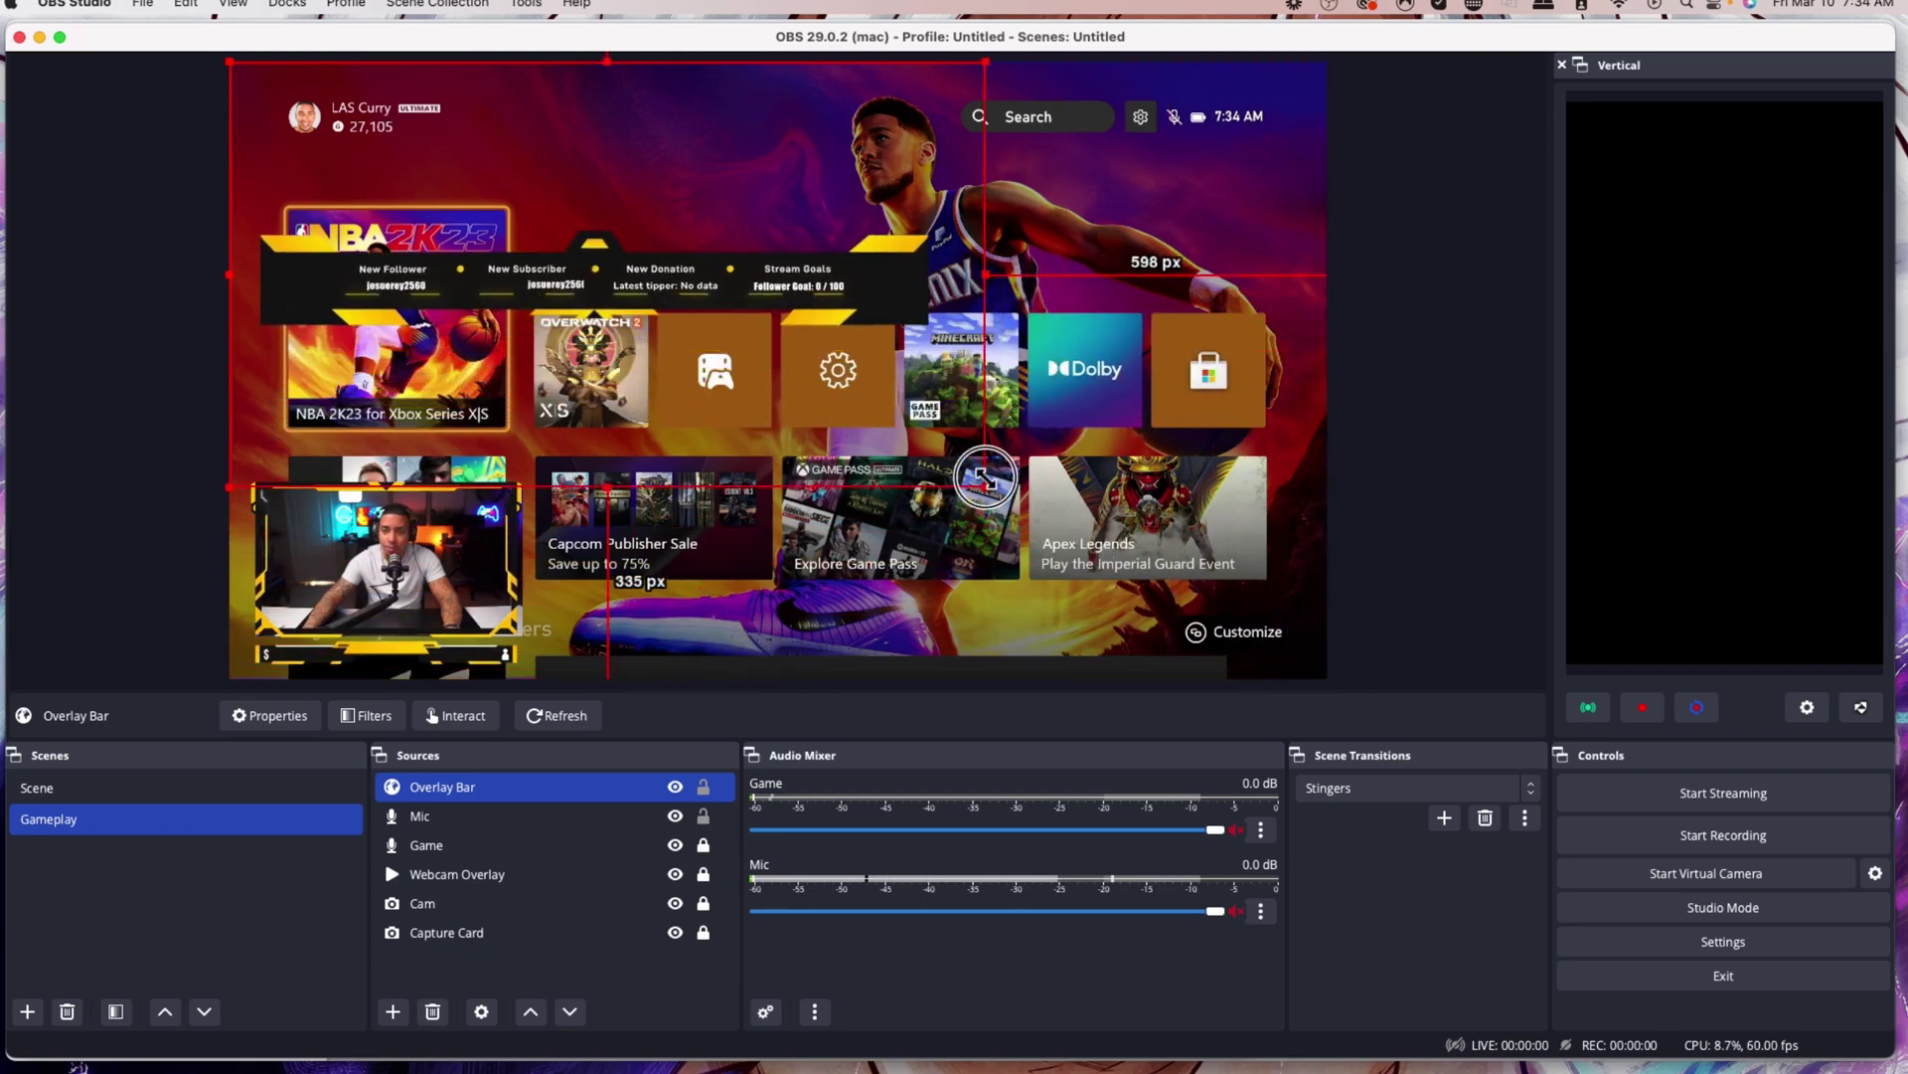
drag(580, 285, 766, 107)
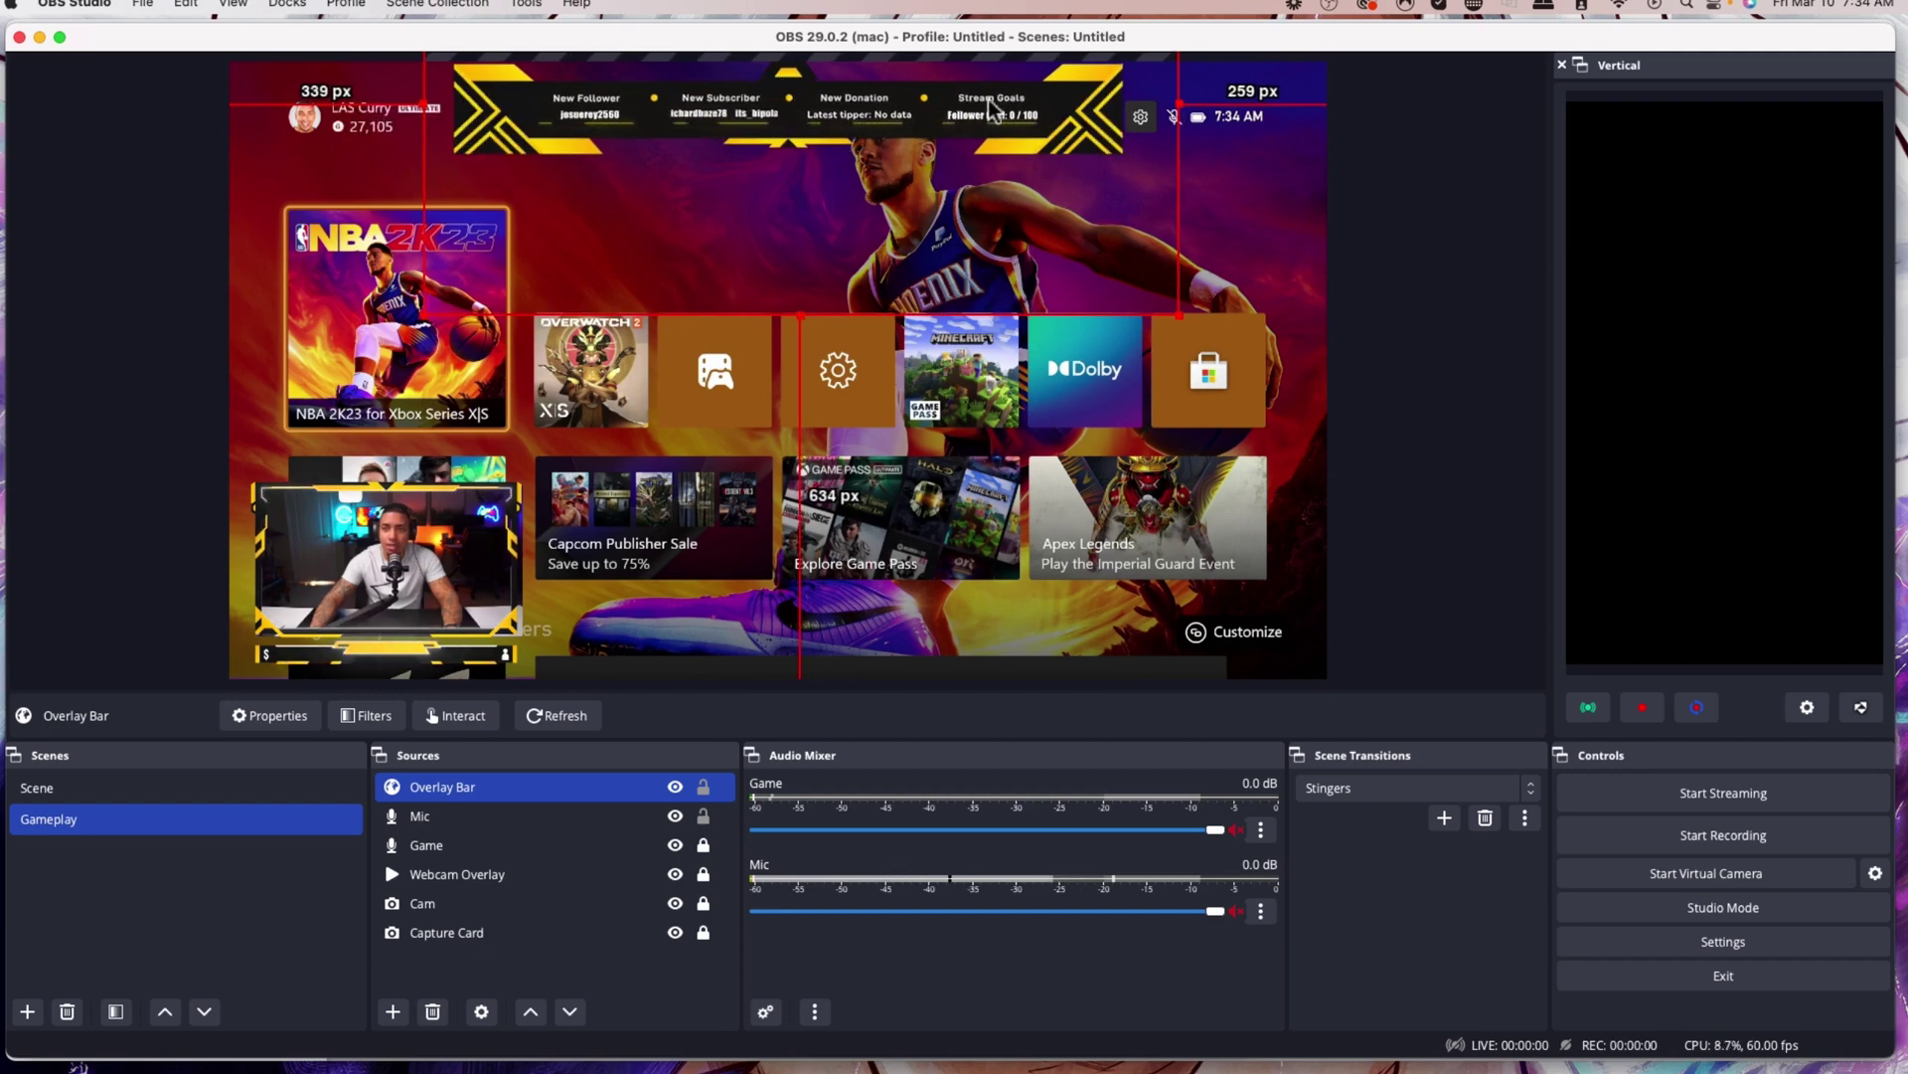
- Reposition the Overlay Bar source at the top centre of the scene and deselect it
drag(988, 101, 1009, 91)
click(1418, 330)
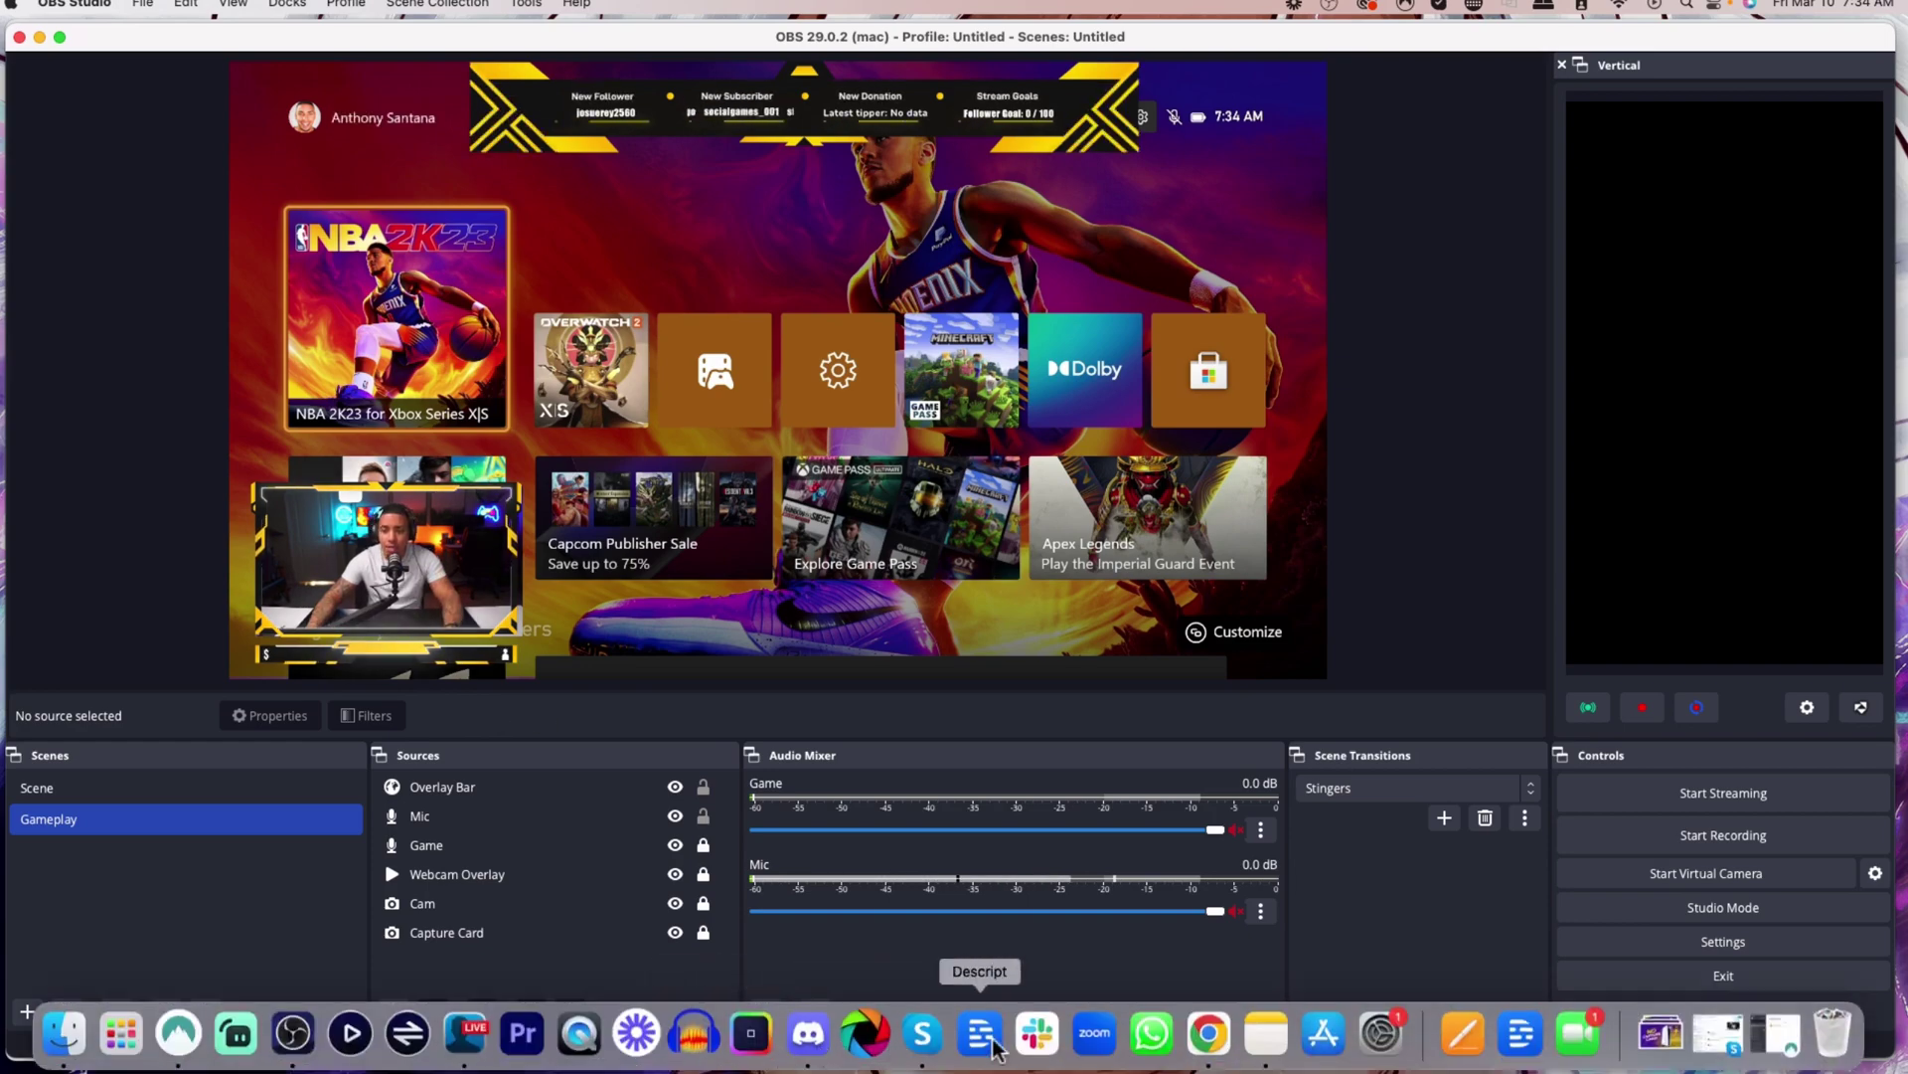
- Switch to StreamElements in the browser, return to the overlay list and start a new overlay at 1080p resolution
click(1150, 1034)
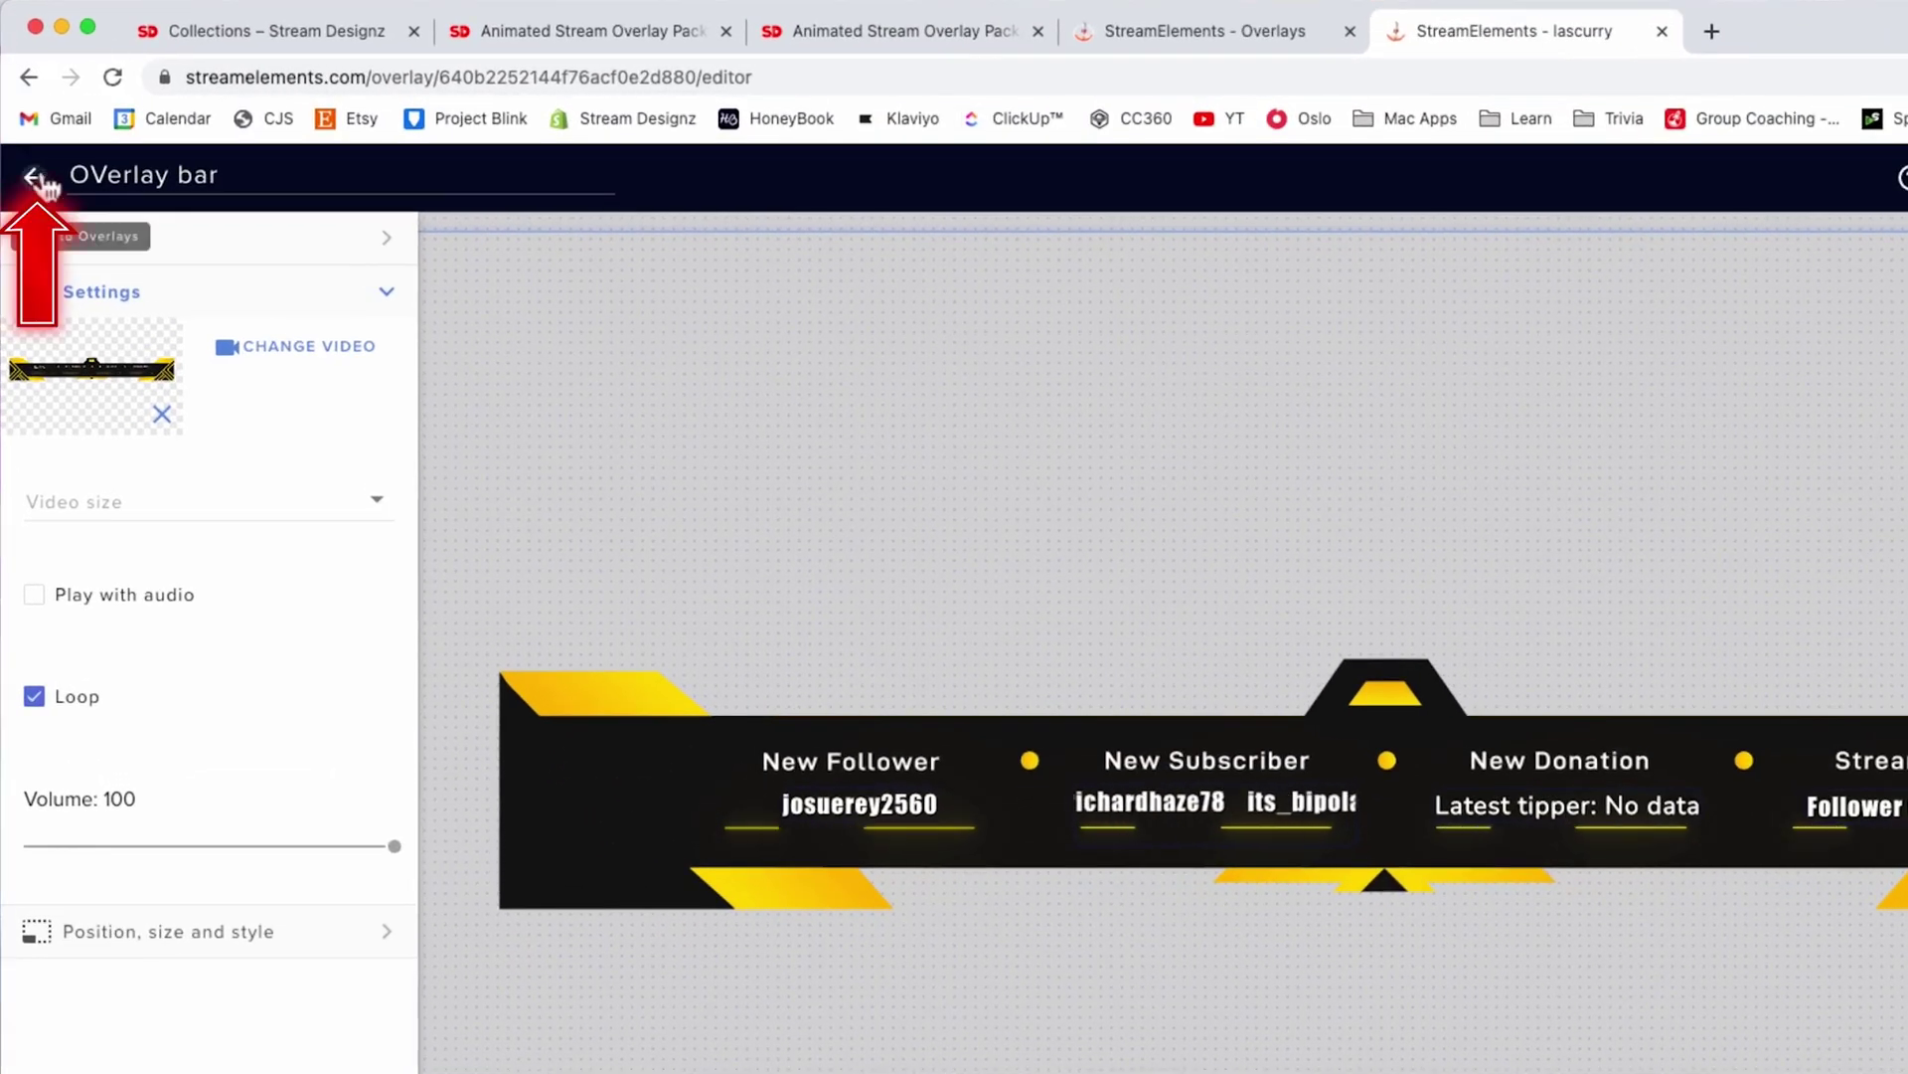
click(35, 157)
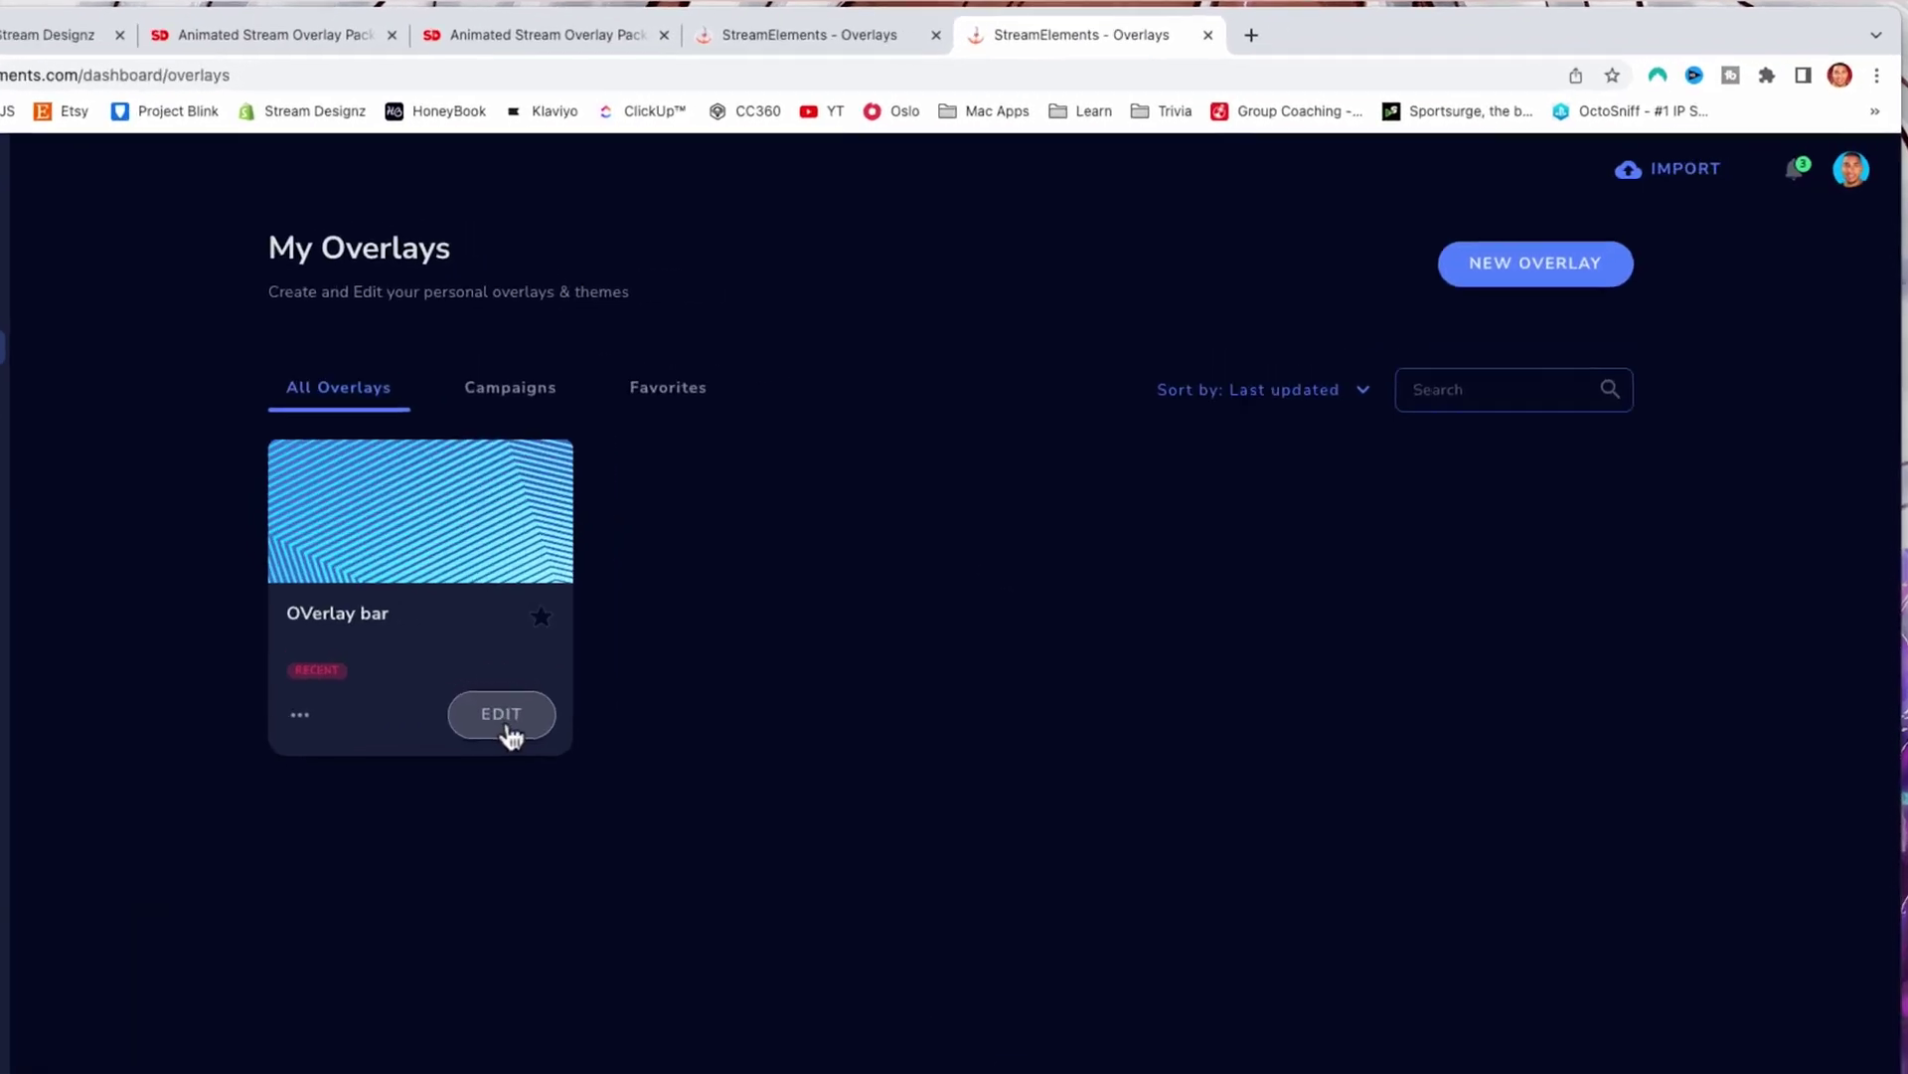
click(1595, 278)
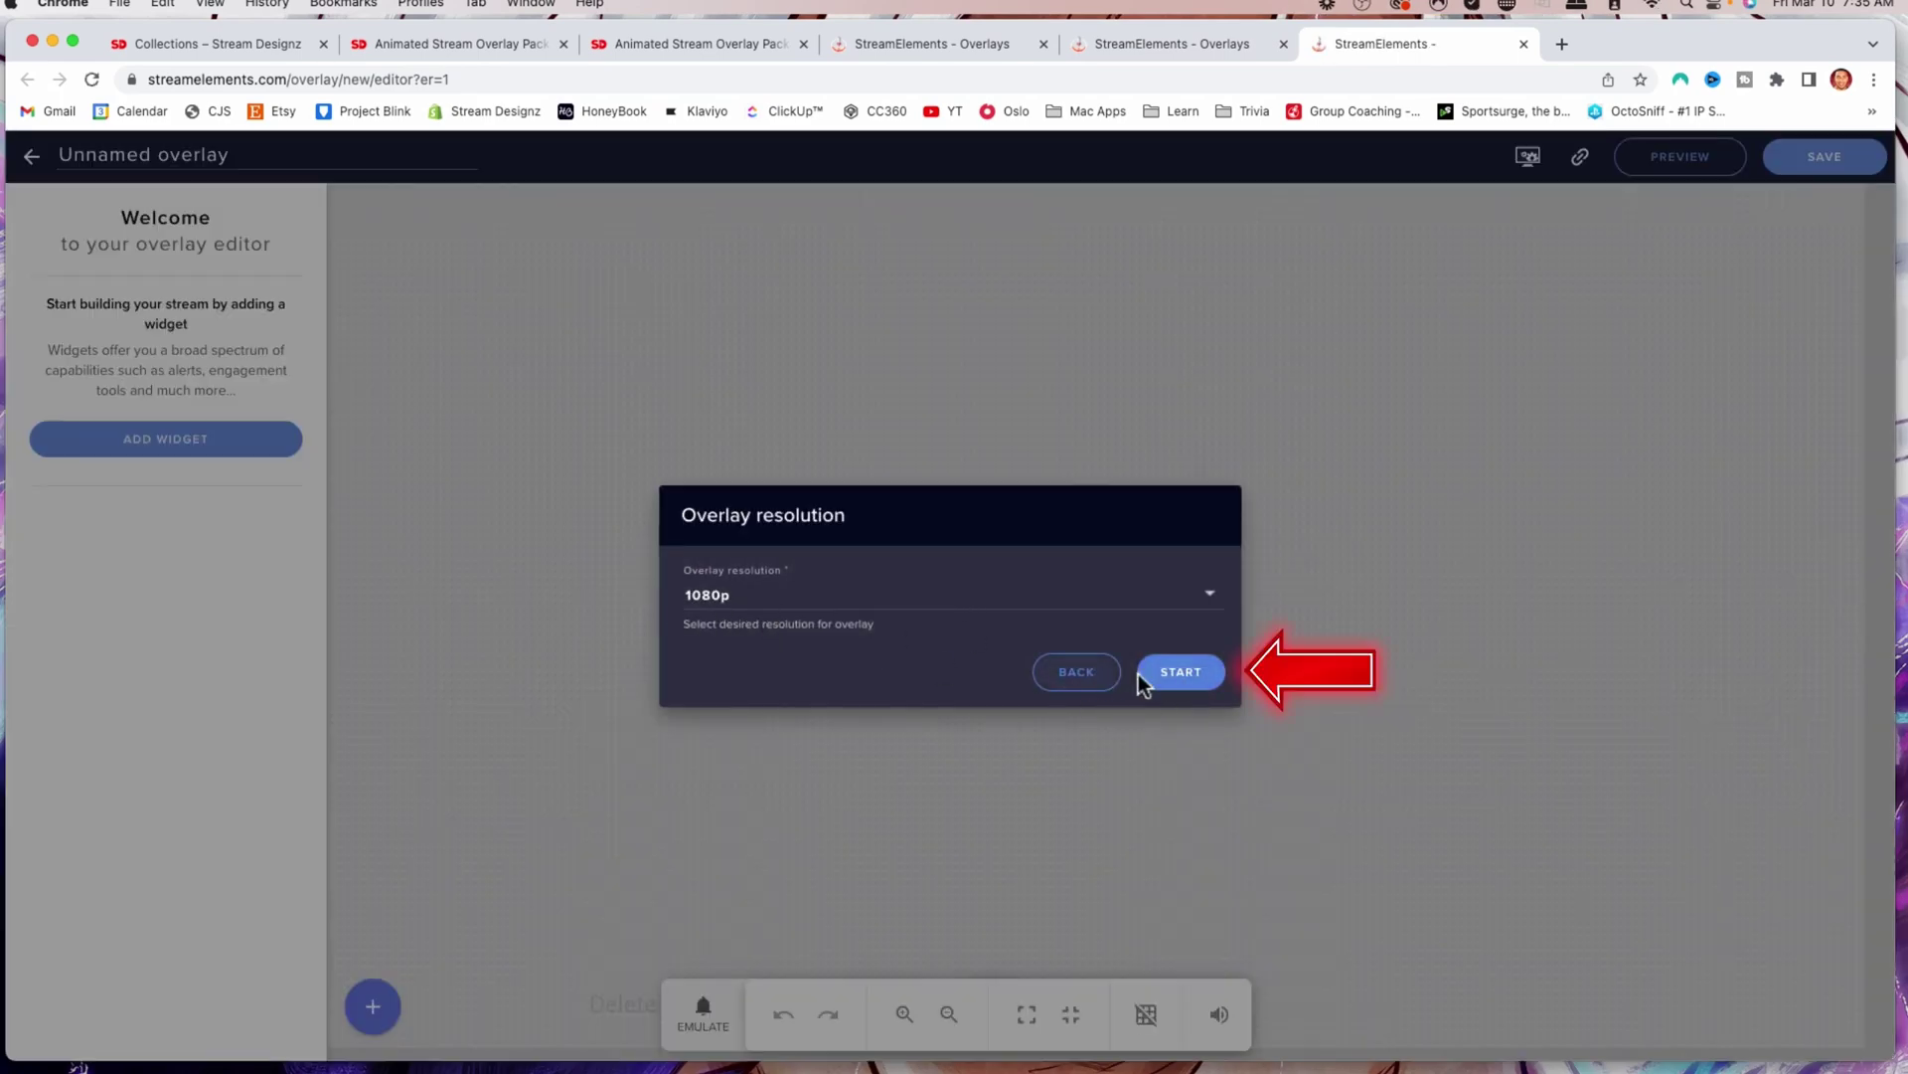
click(1153, 679)
- Add a video widget to the new overlay and open the file selection for uploading its video
click(373, 1006)
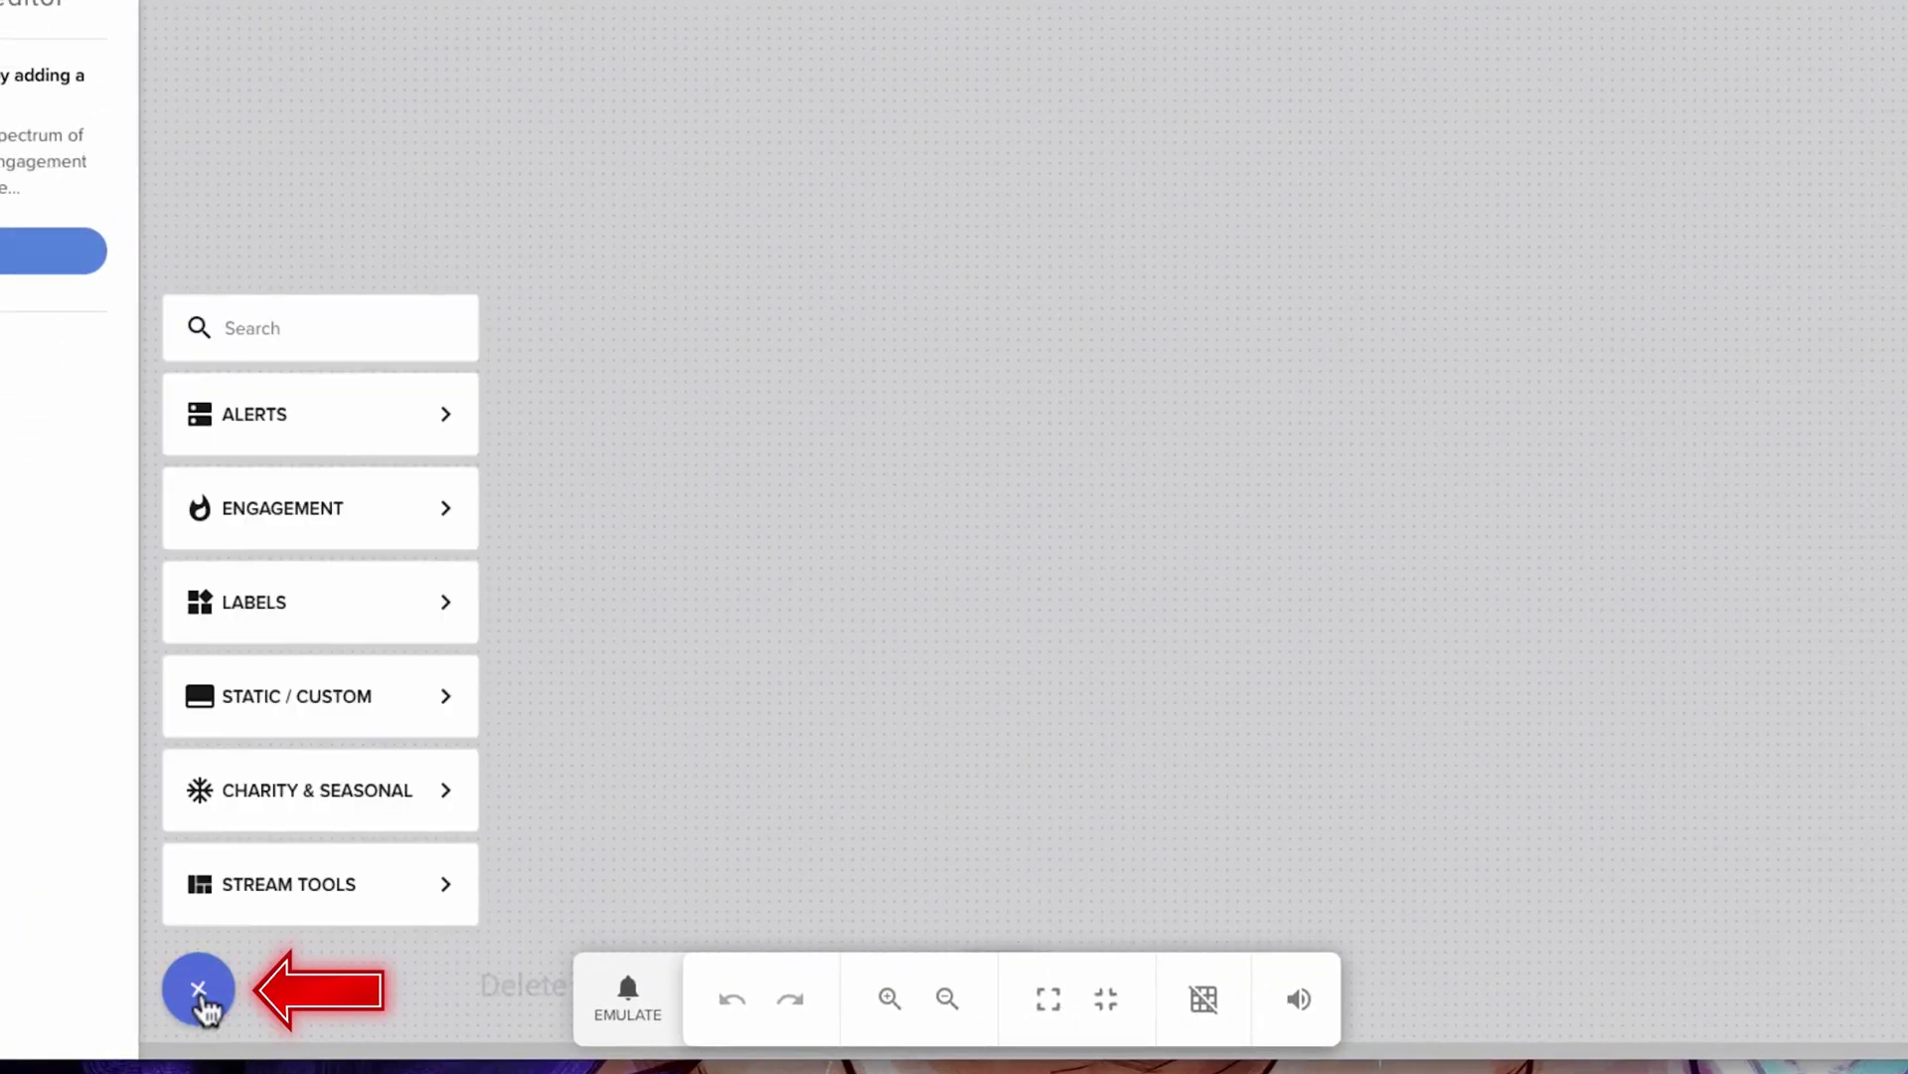
mouse_move(348, 723)
click(626, 681)
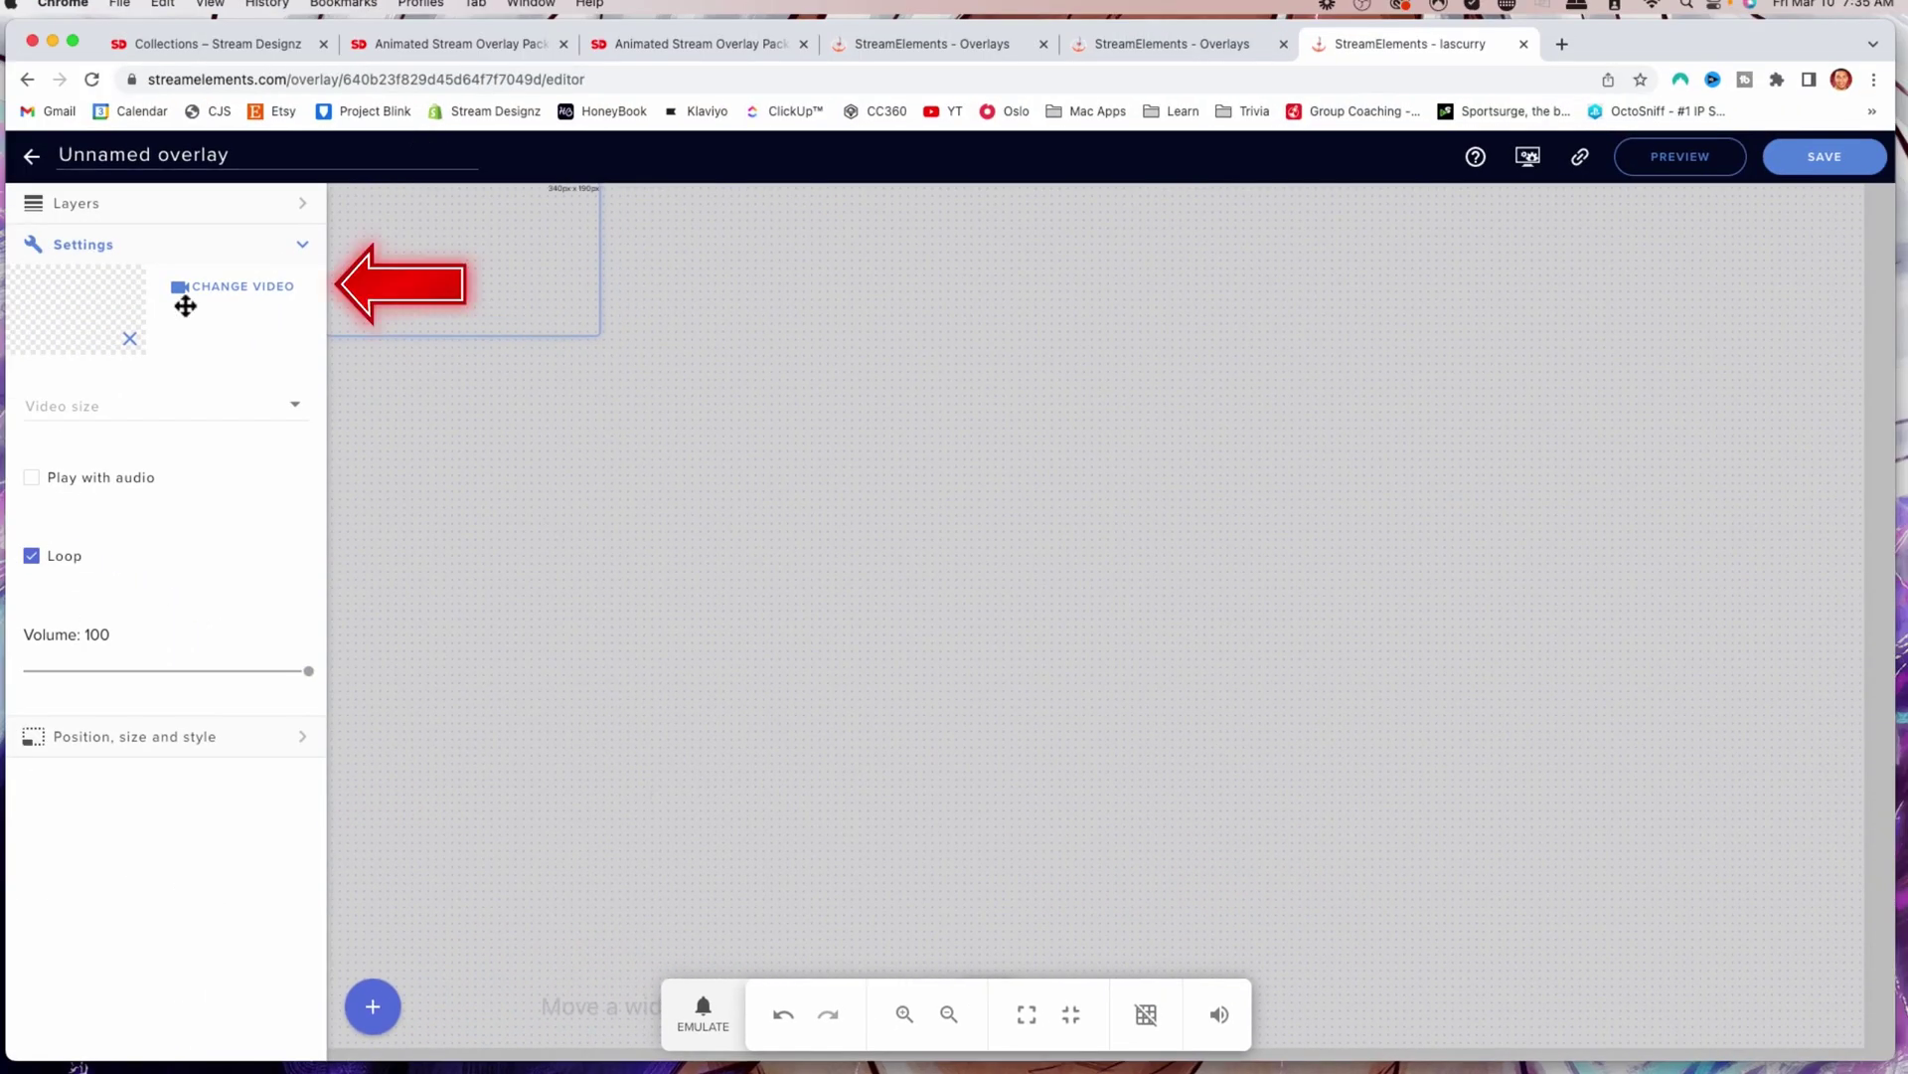
click(194, 296)
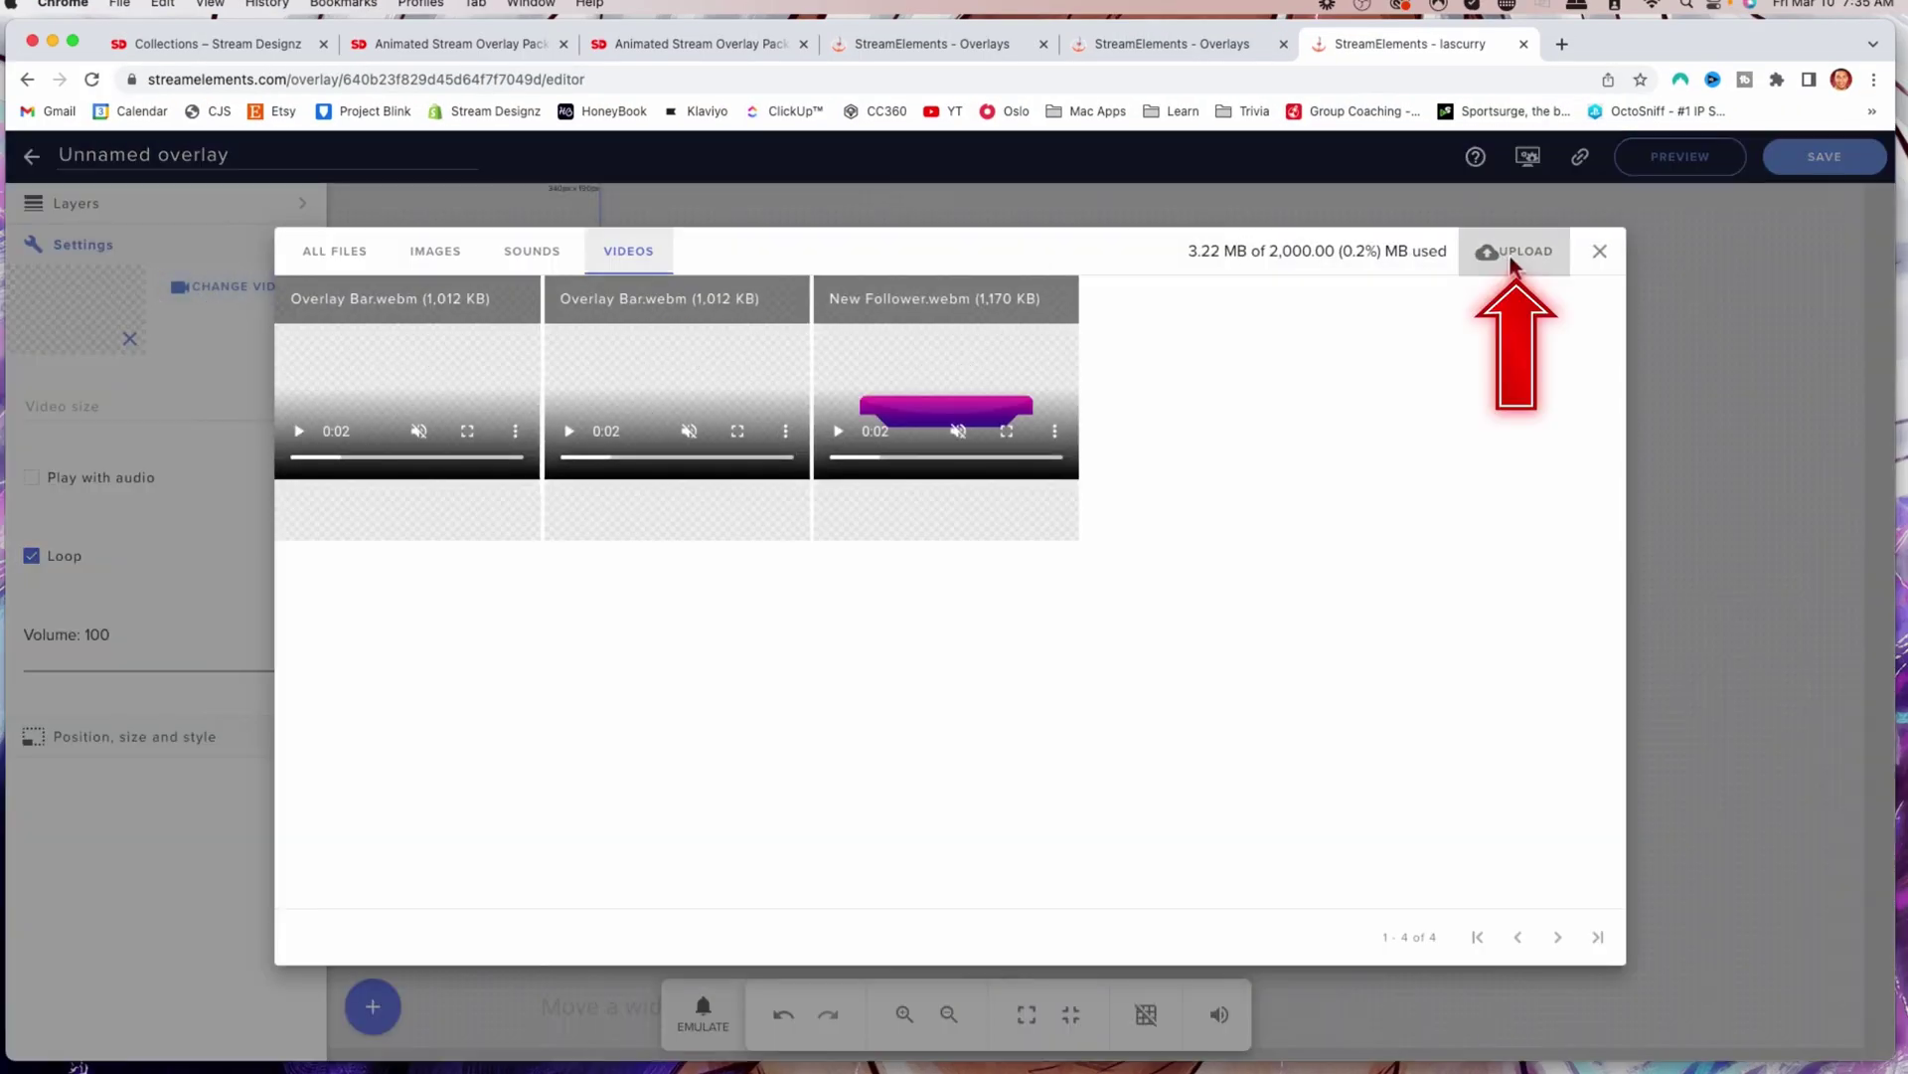
click(1512, 255)
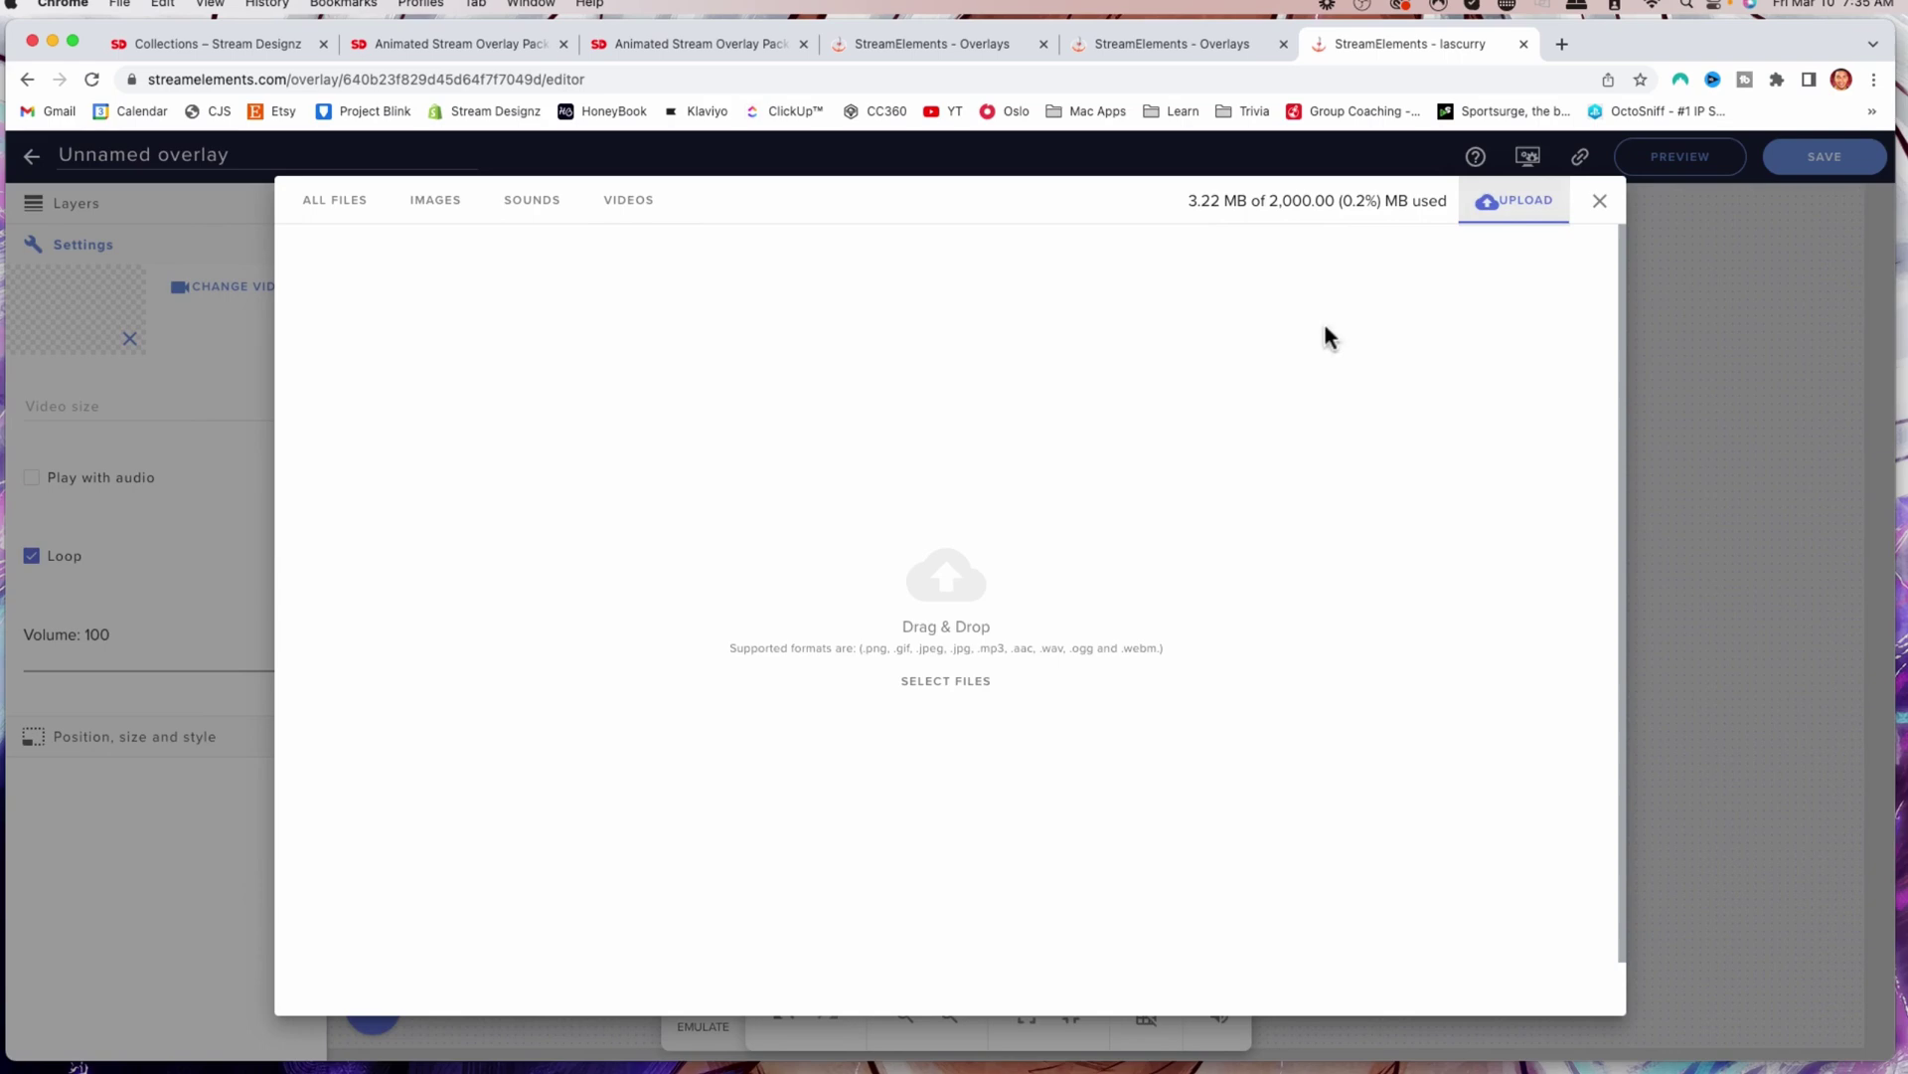
click(940, 682)
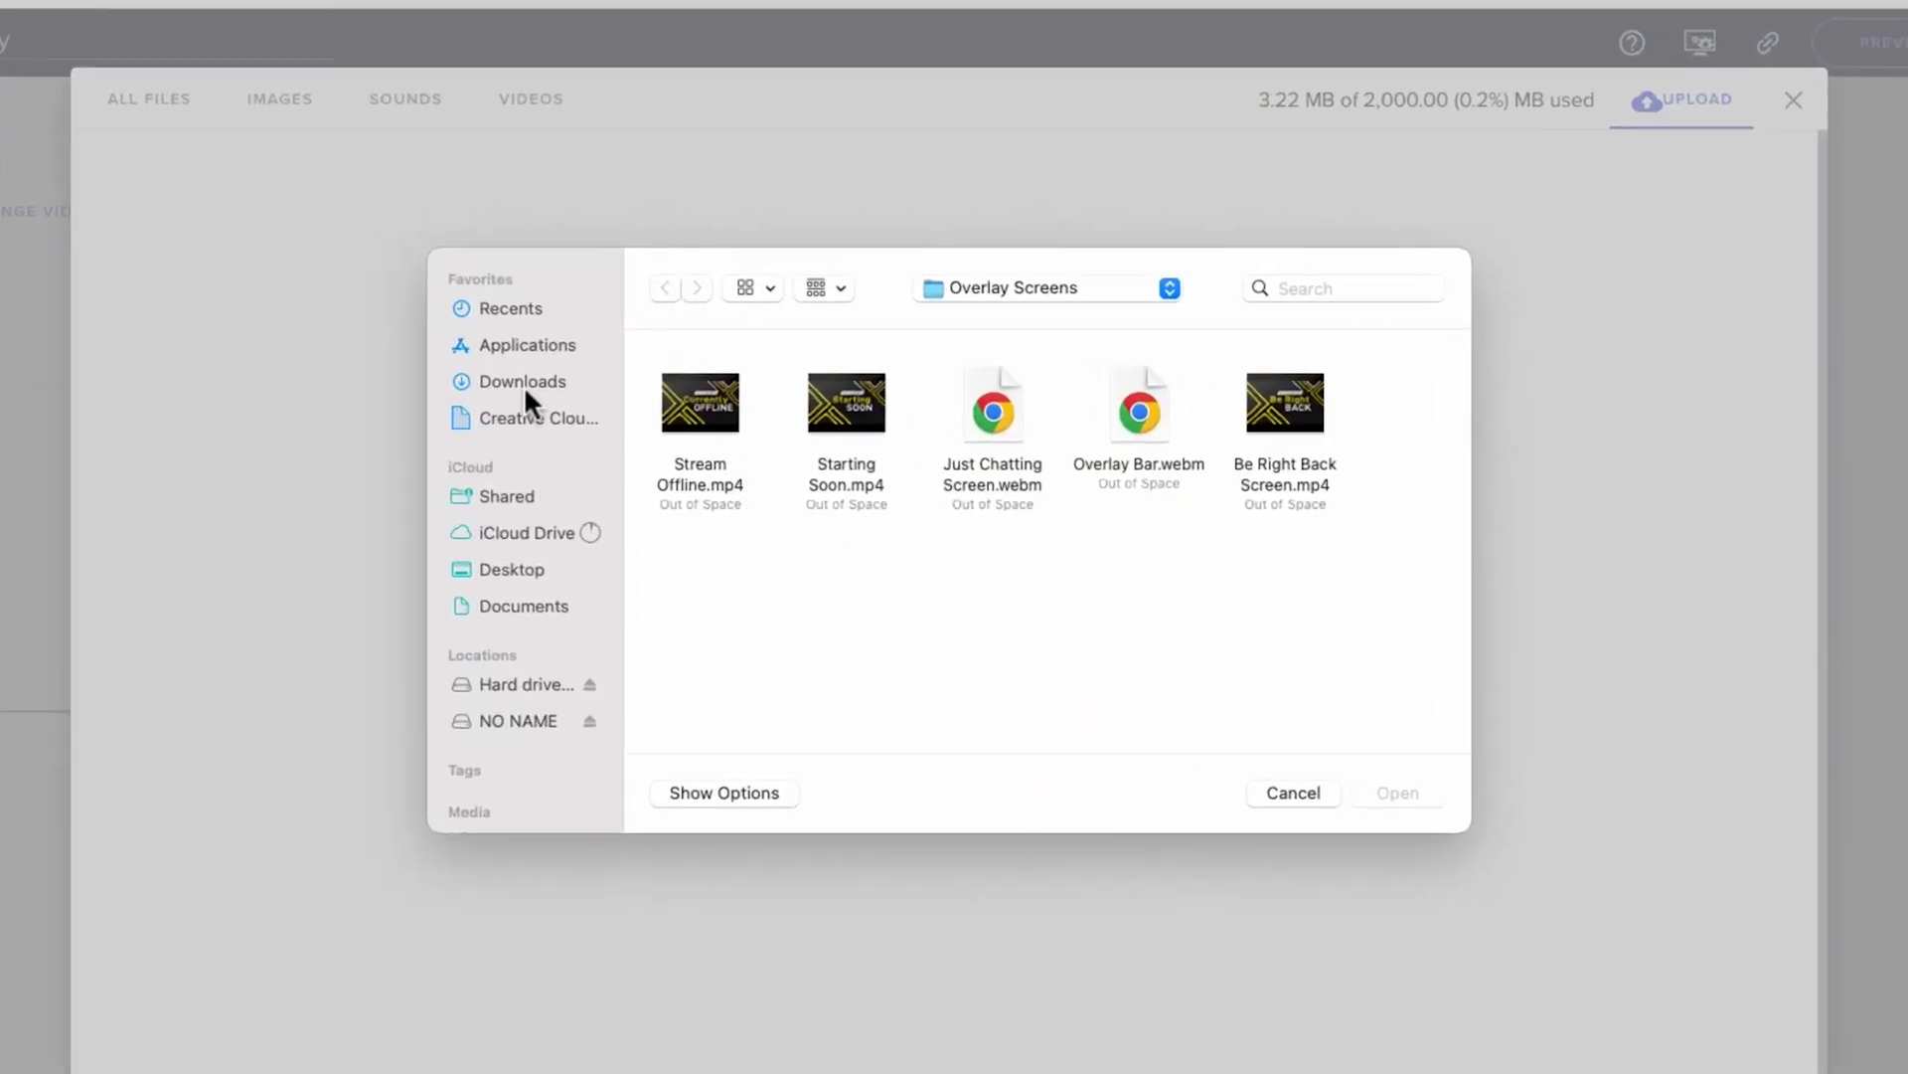
- Upload "With Border And With Bottom Overlay Bar.webm" from the Webcam Overlays folder of the Lux animated overlay package on the Desktop
click(522, 382)
click(494, 602)
click(509, 571)
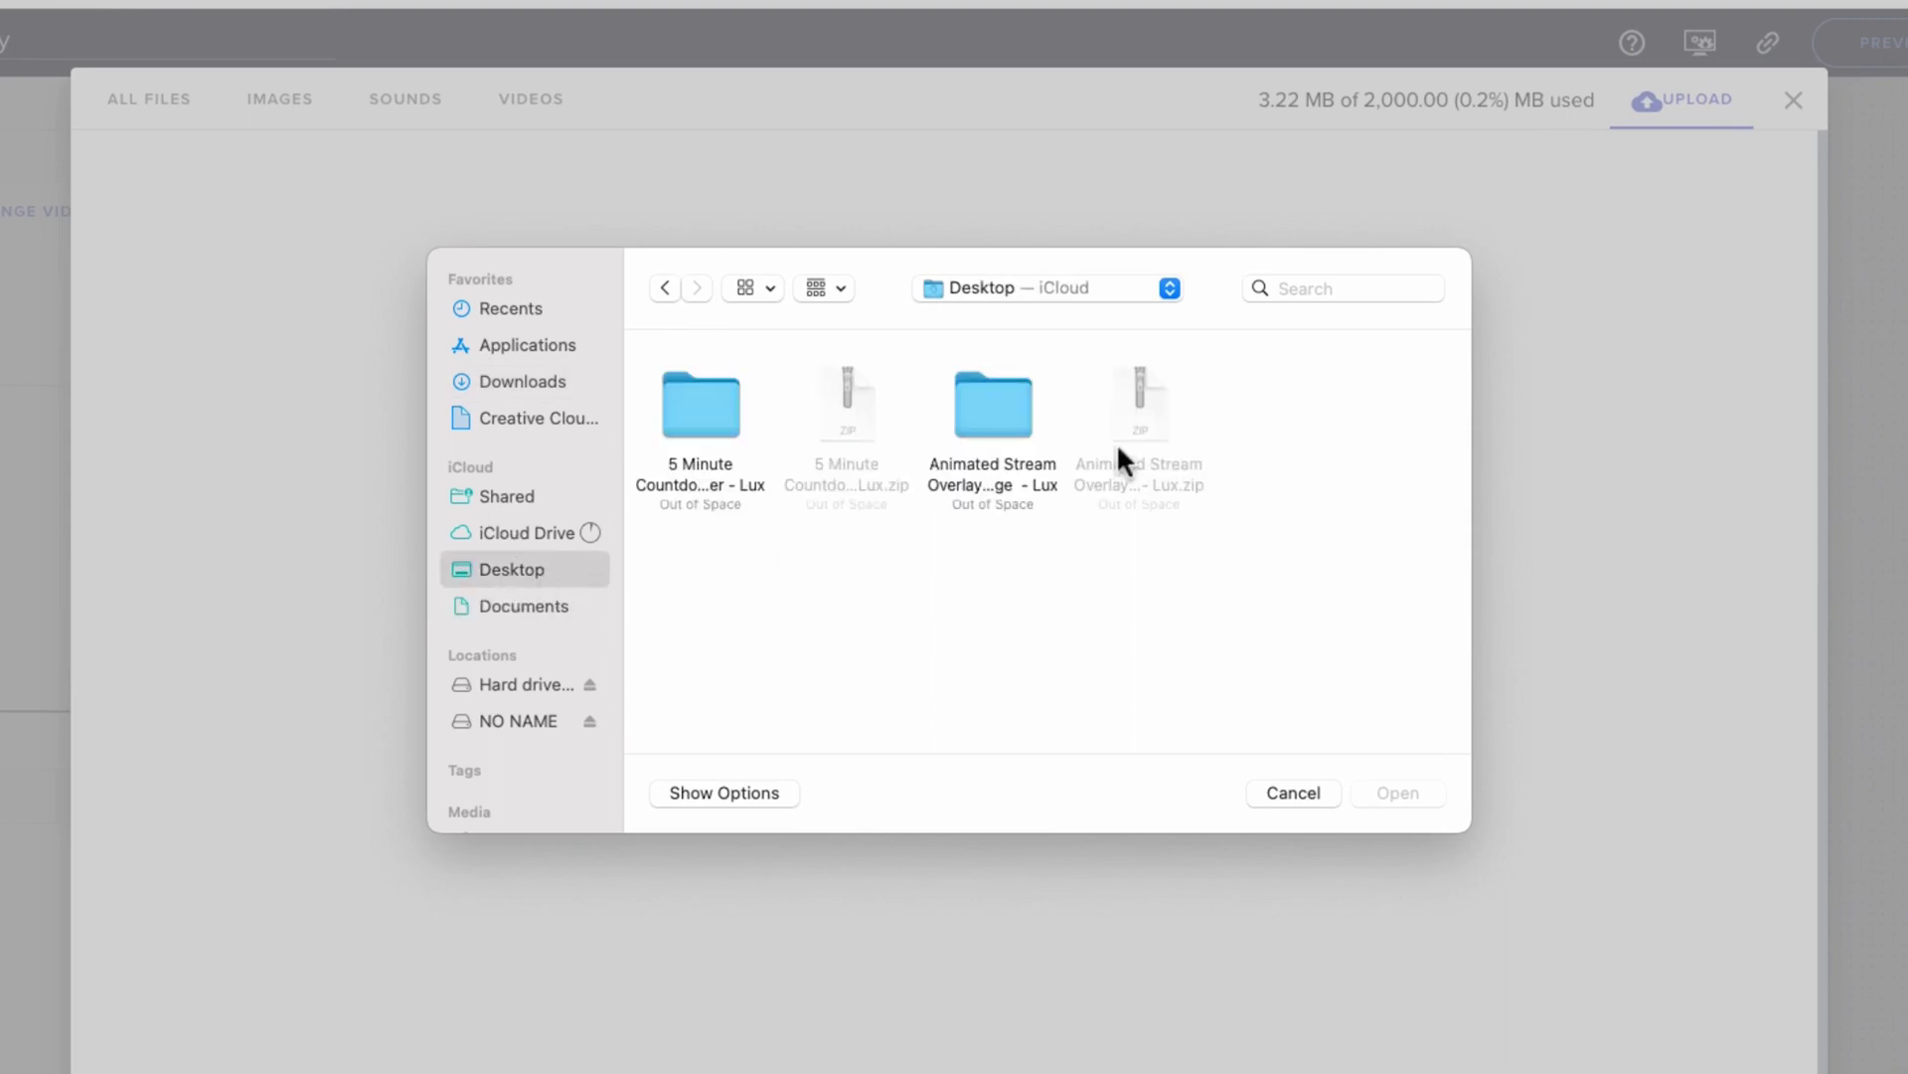
click(1010, 398)
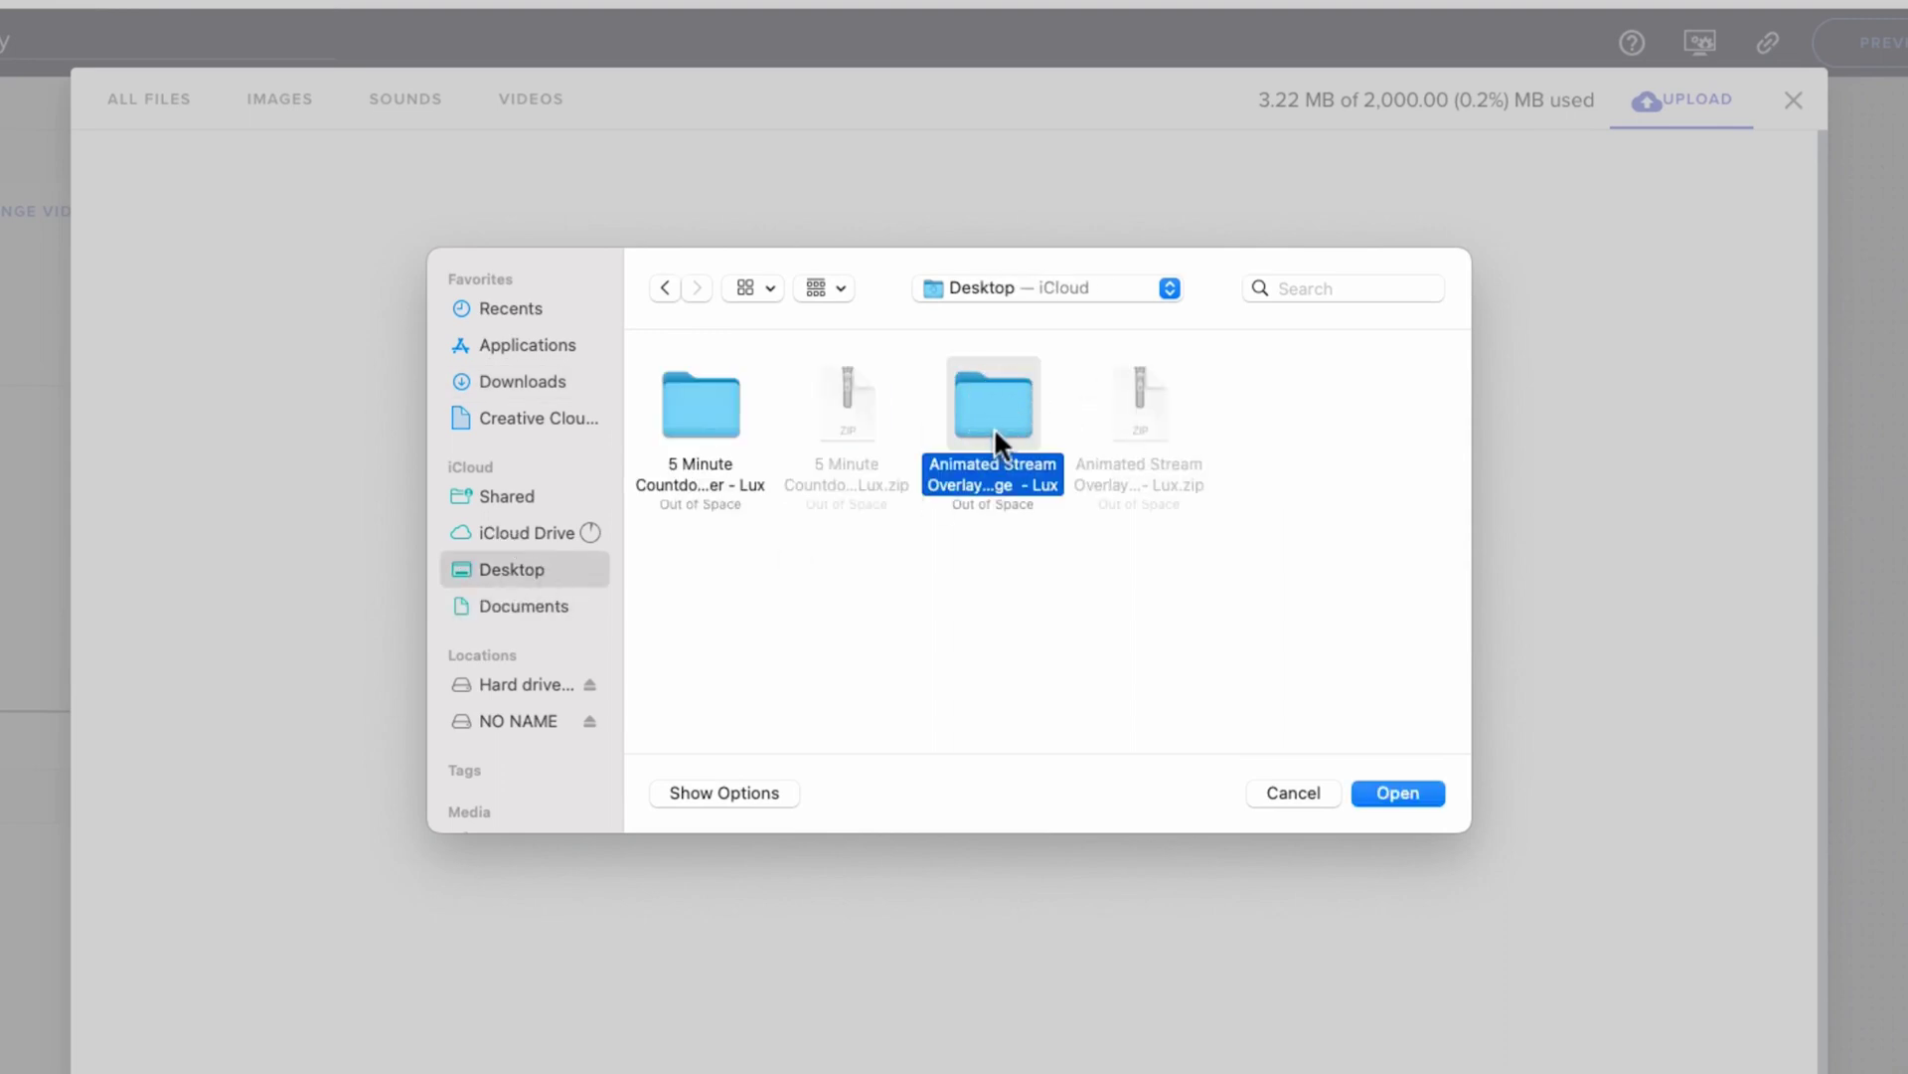
double_click(994, 426)
click(1125, 420)
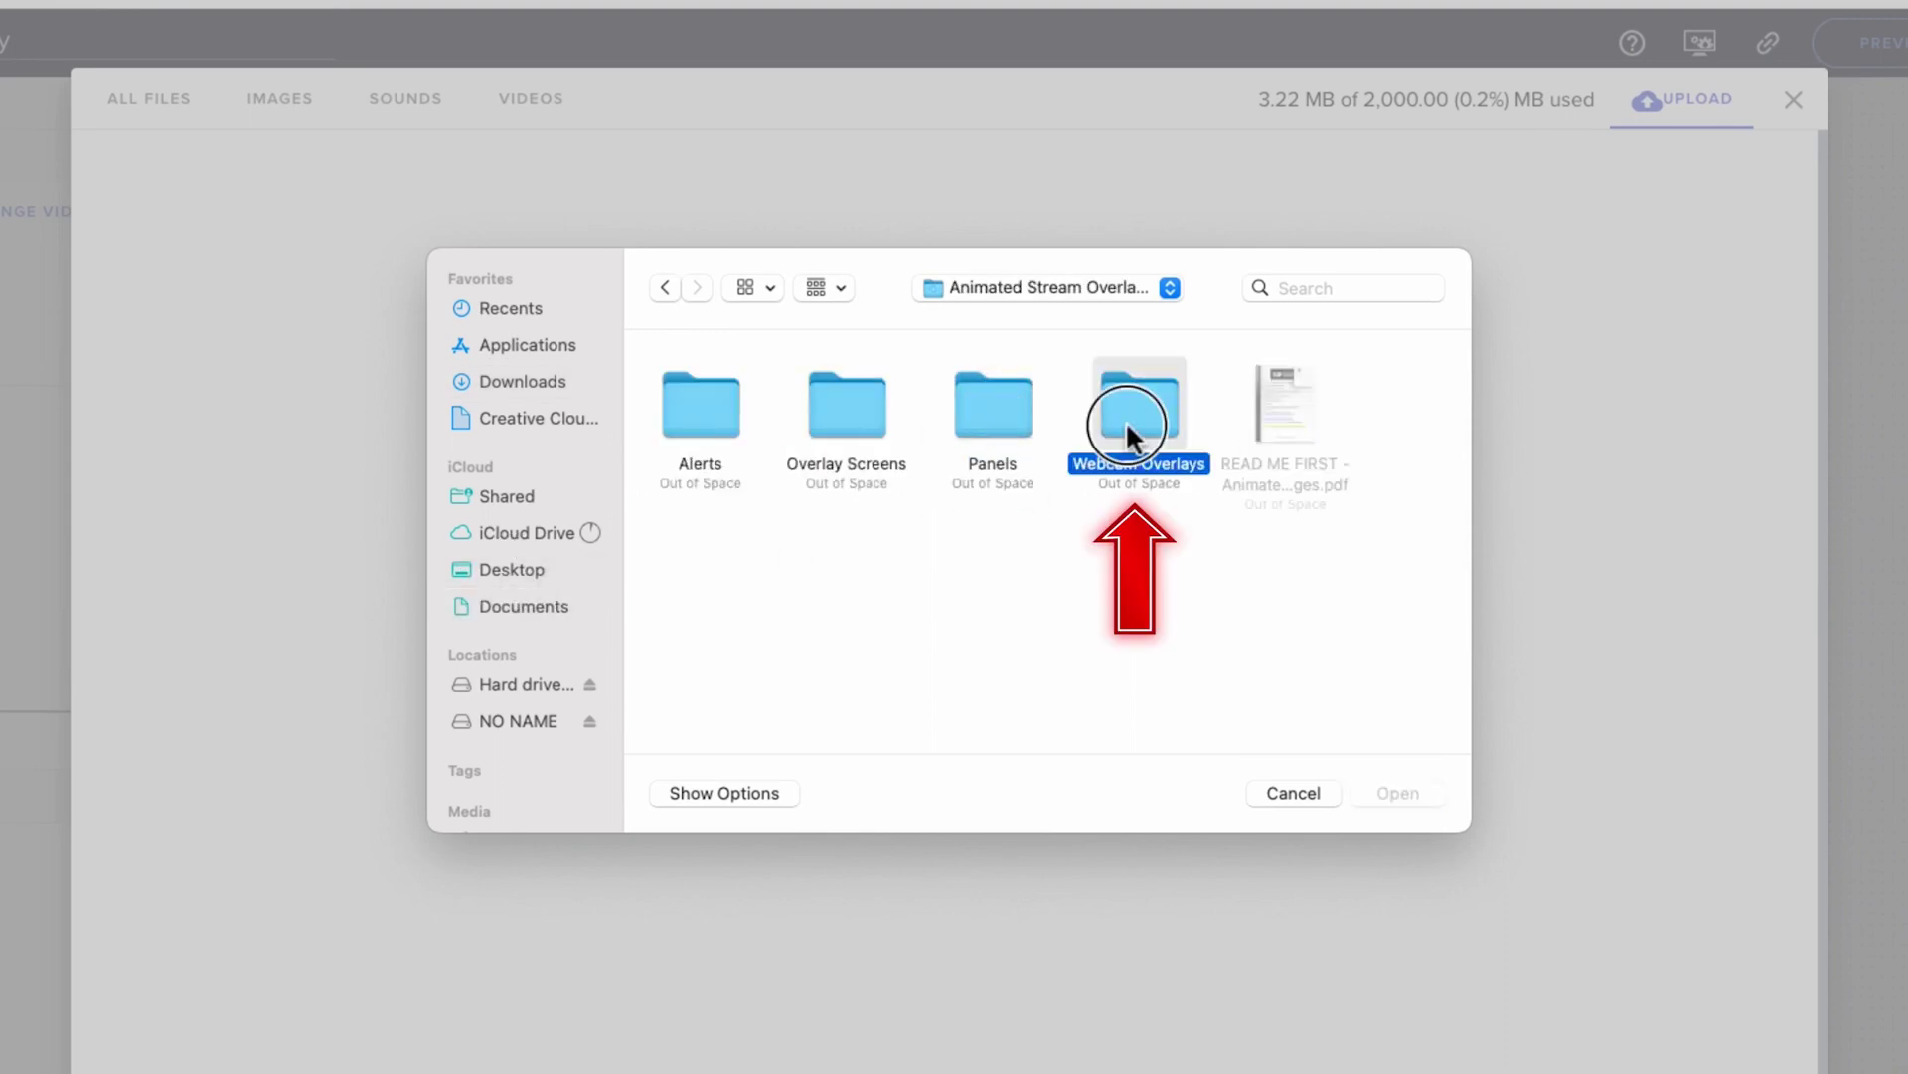
double_click(1127, 425)
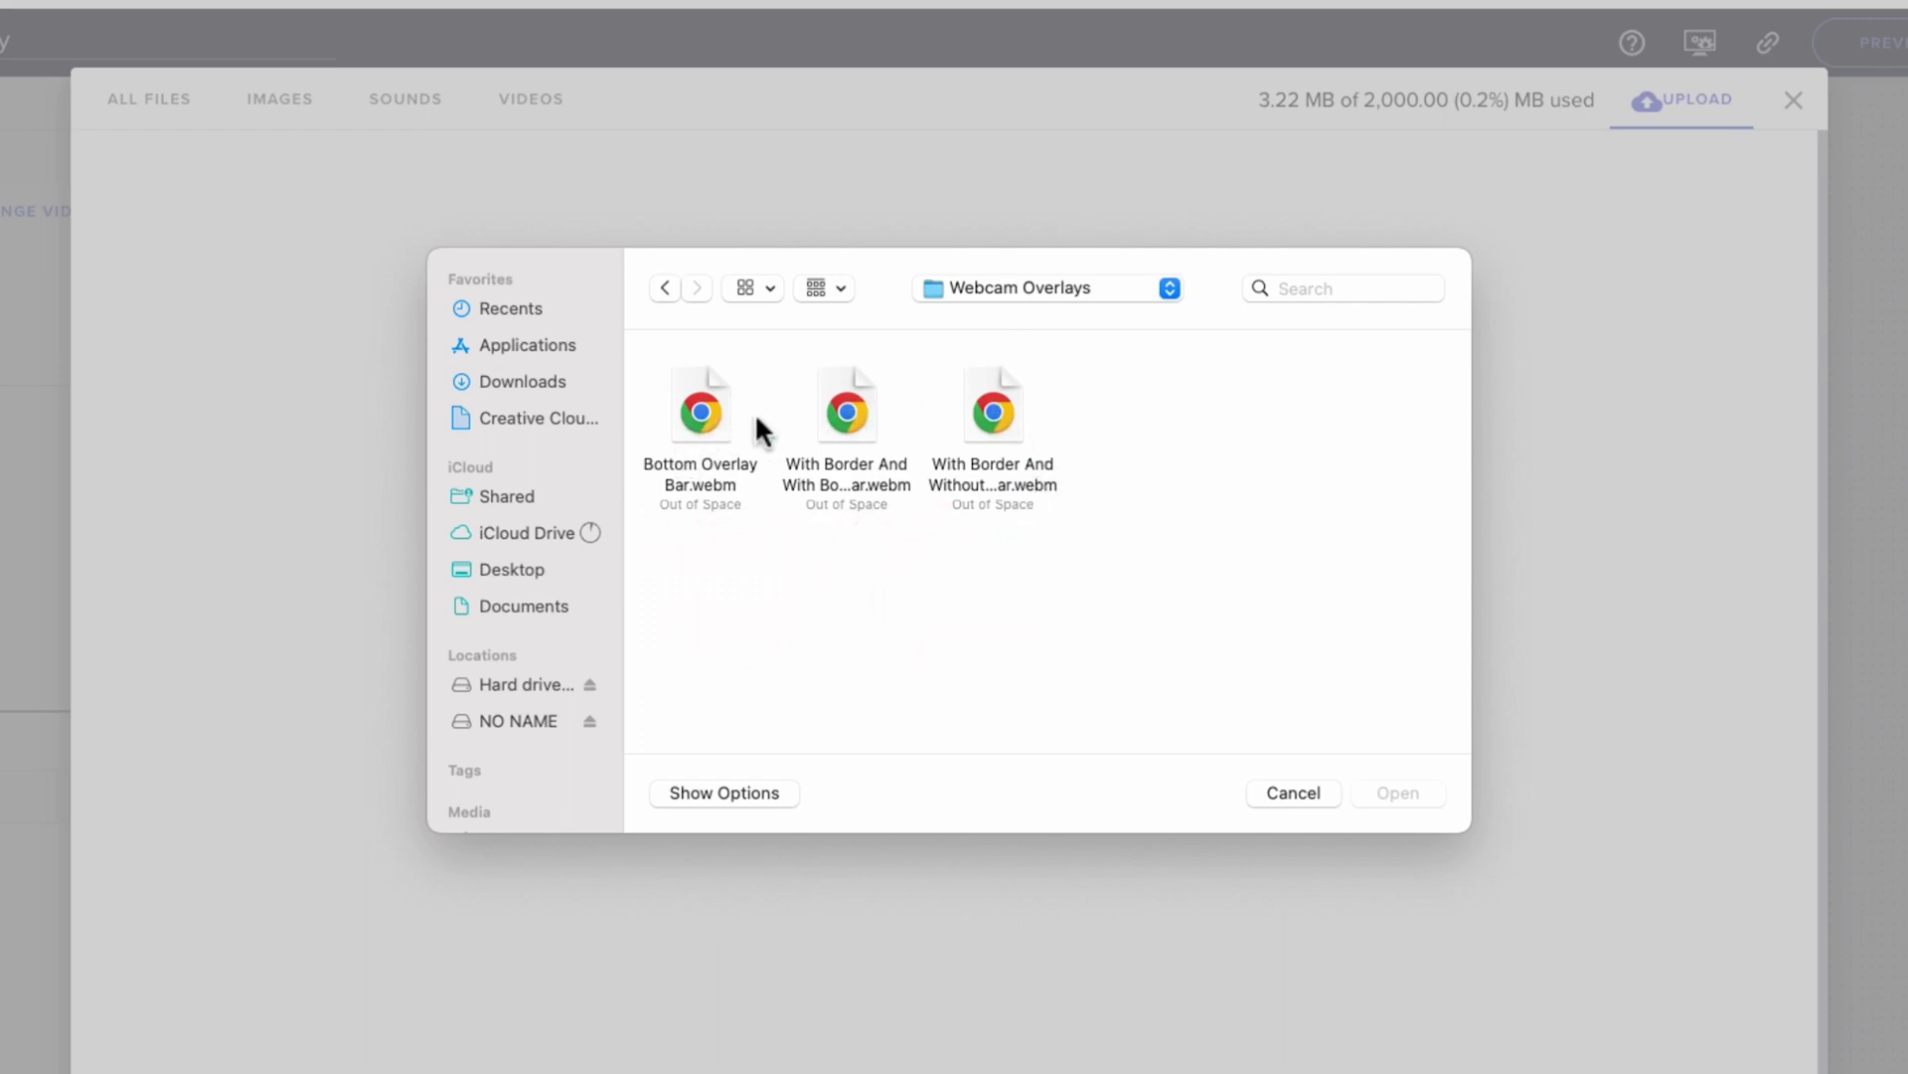
click(826, 434)
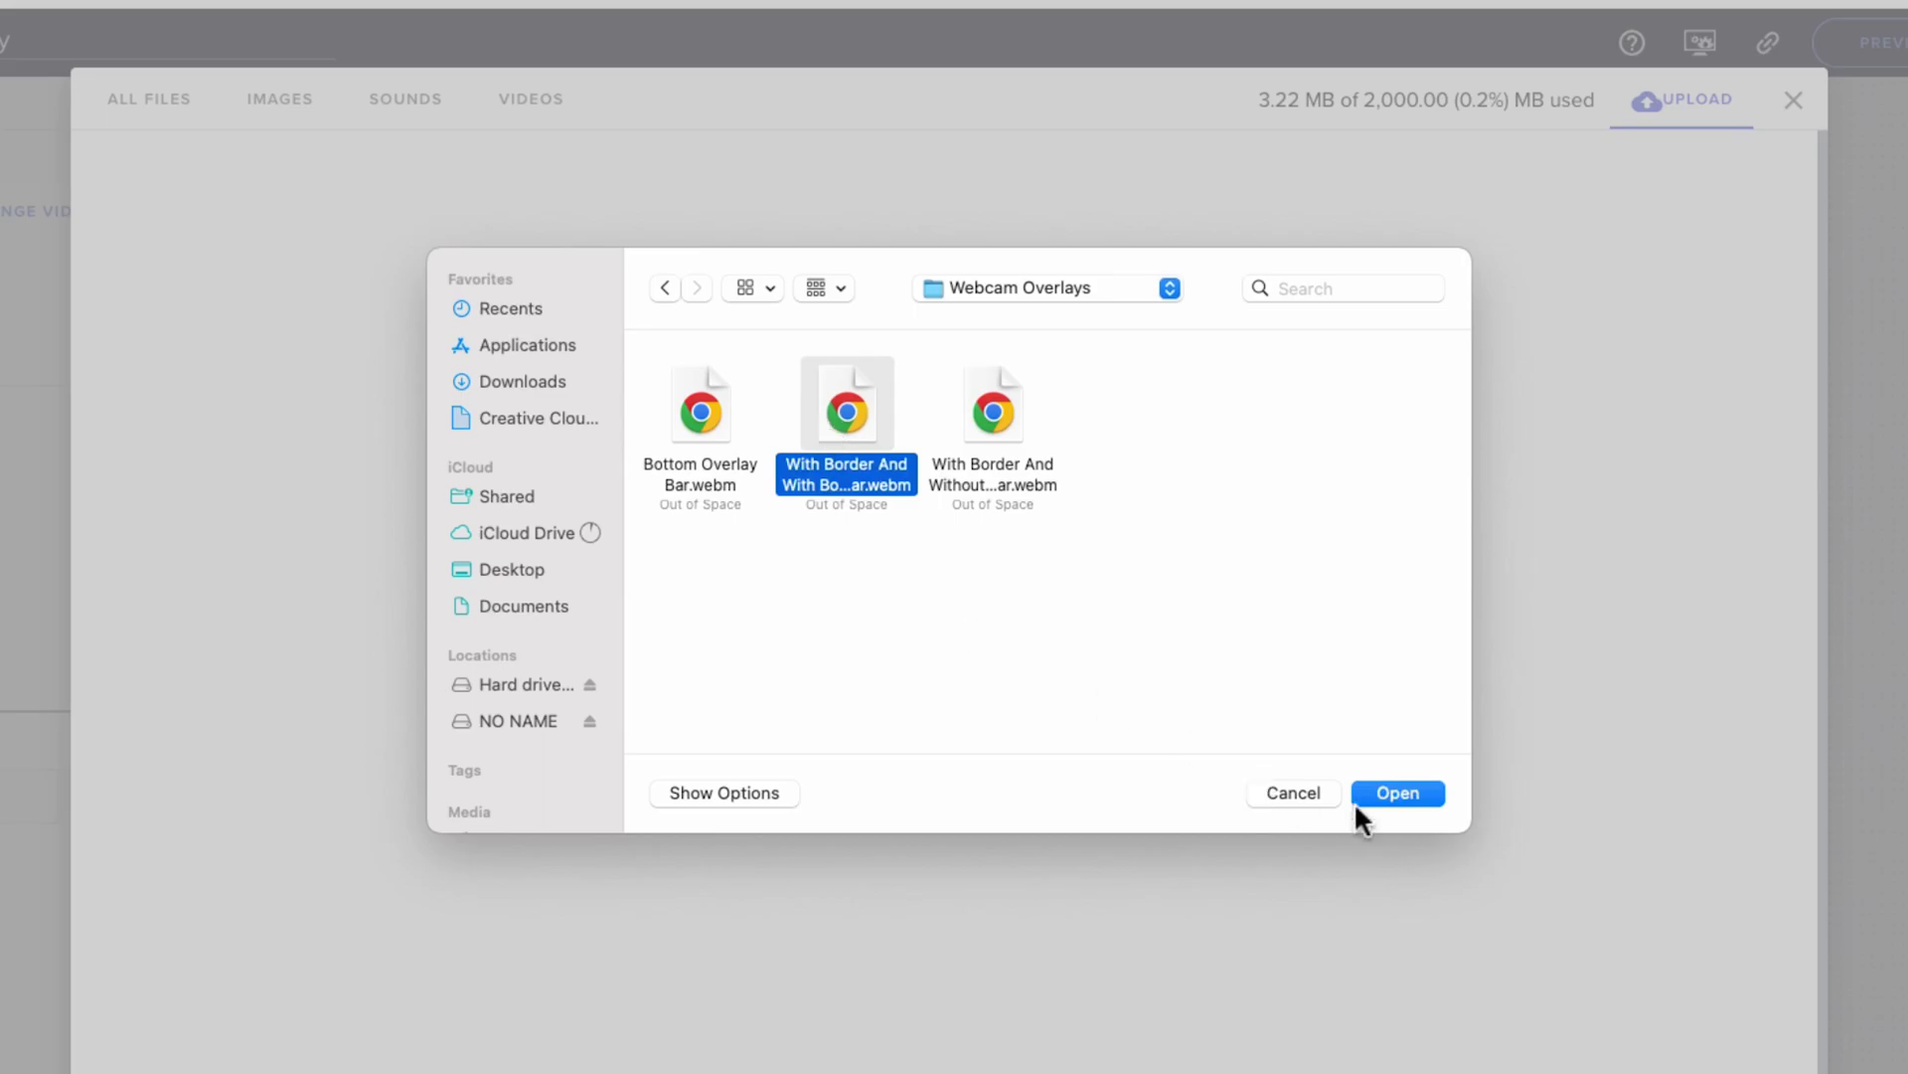
click(1404, 795)
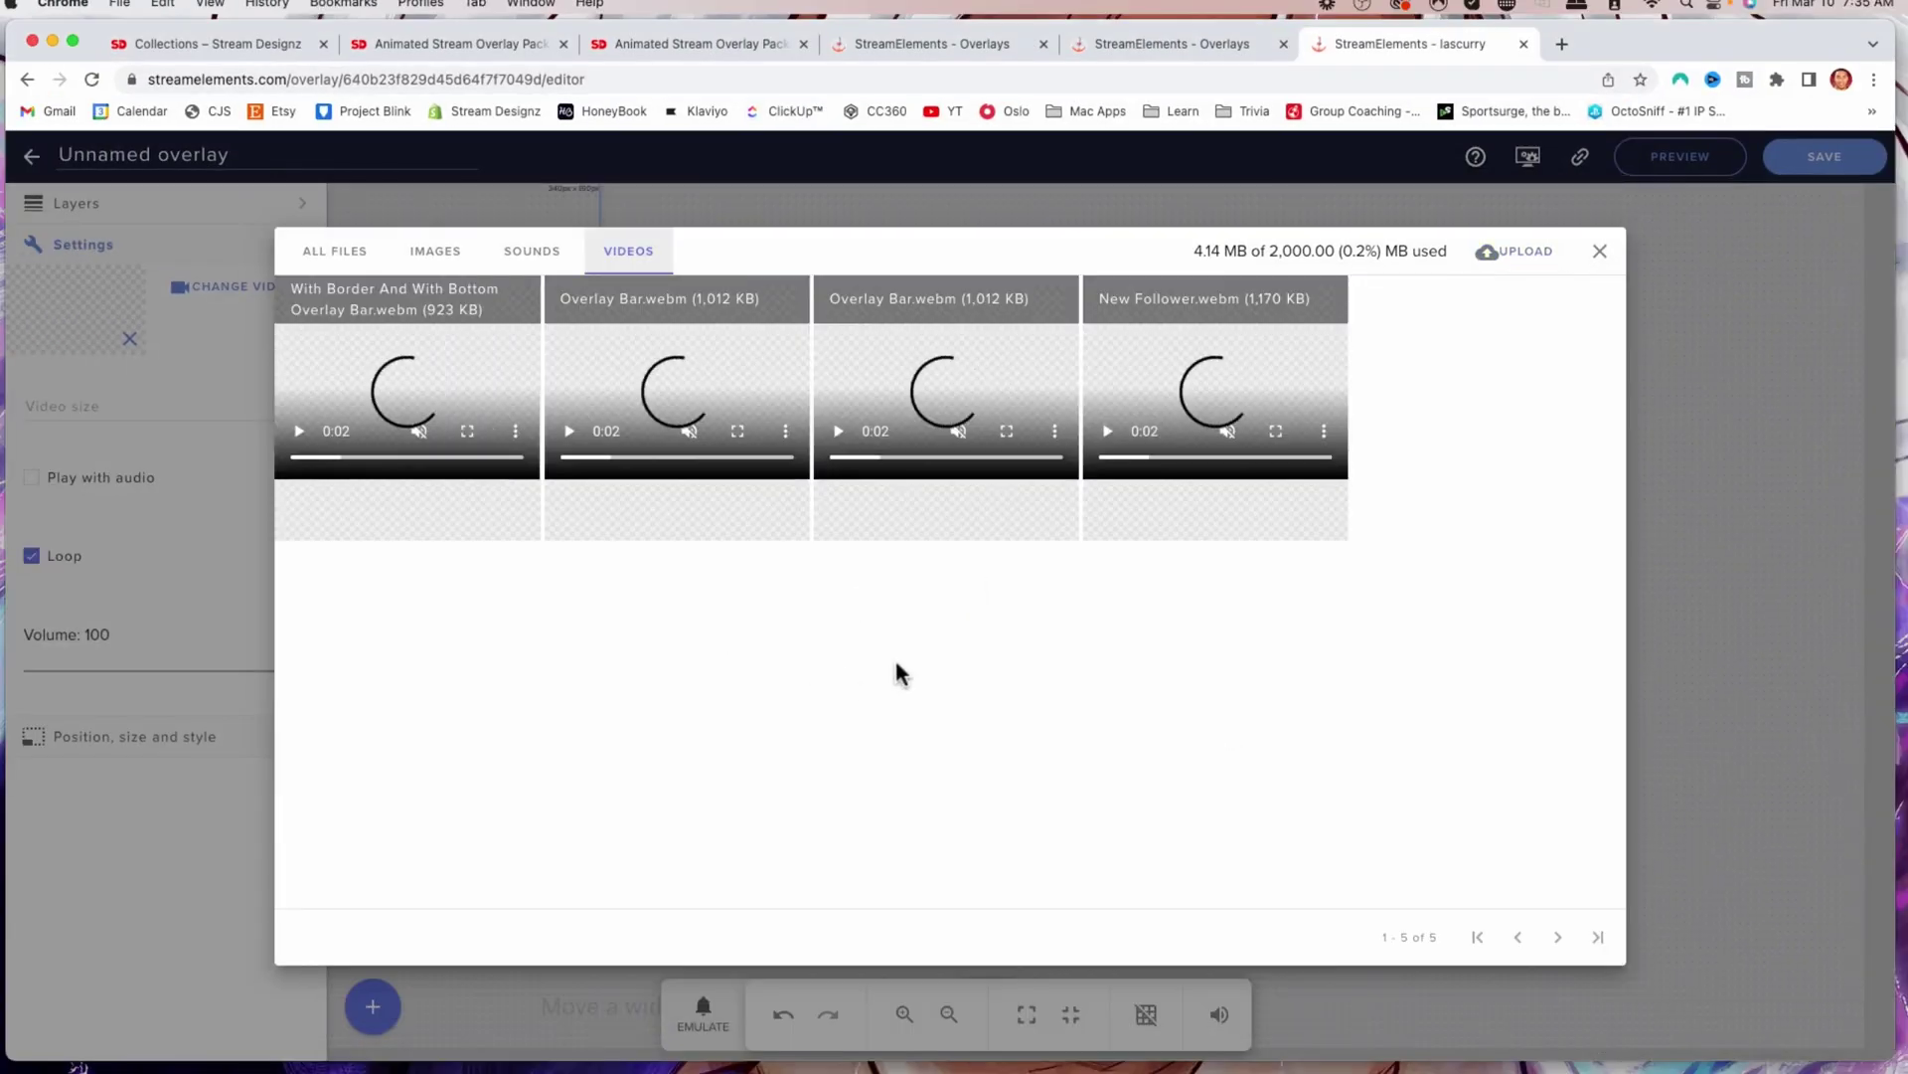
- Use the uploaded webcam border as the widget's video and enlarge it to span most of the canvas
mouse_move(431, 475)
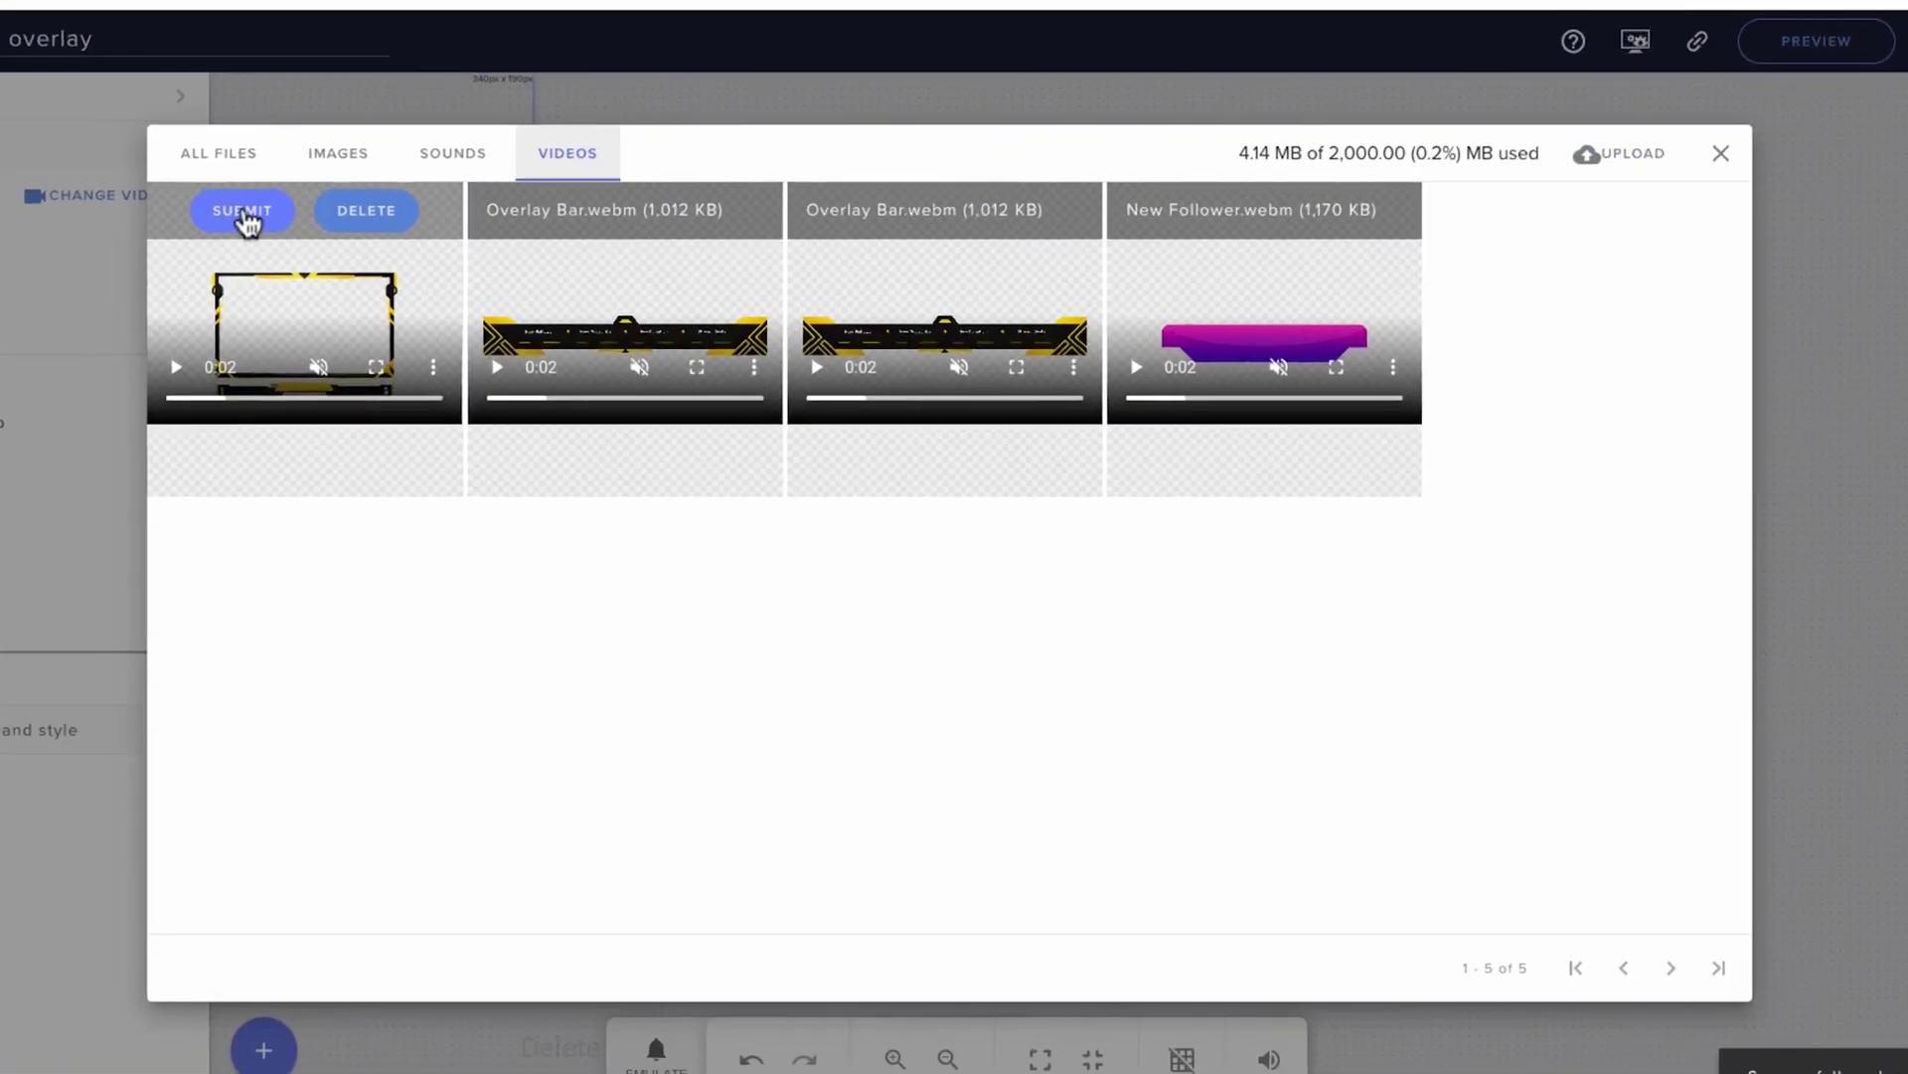
click(356, 306)
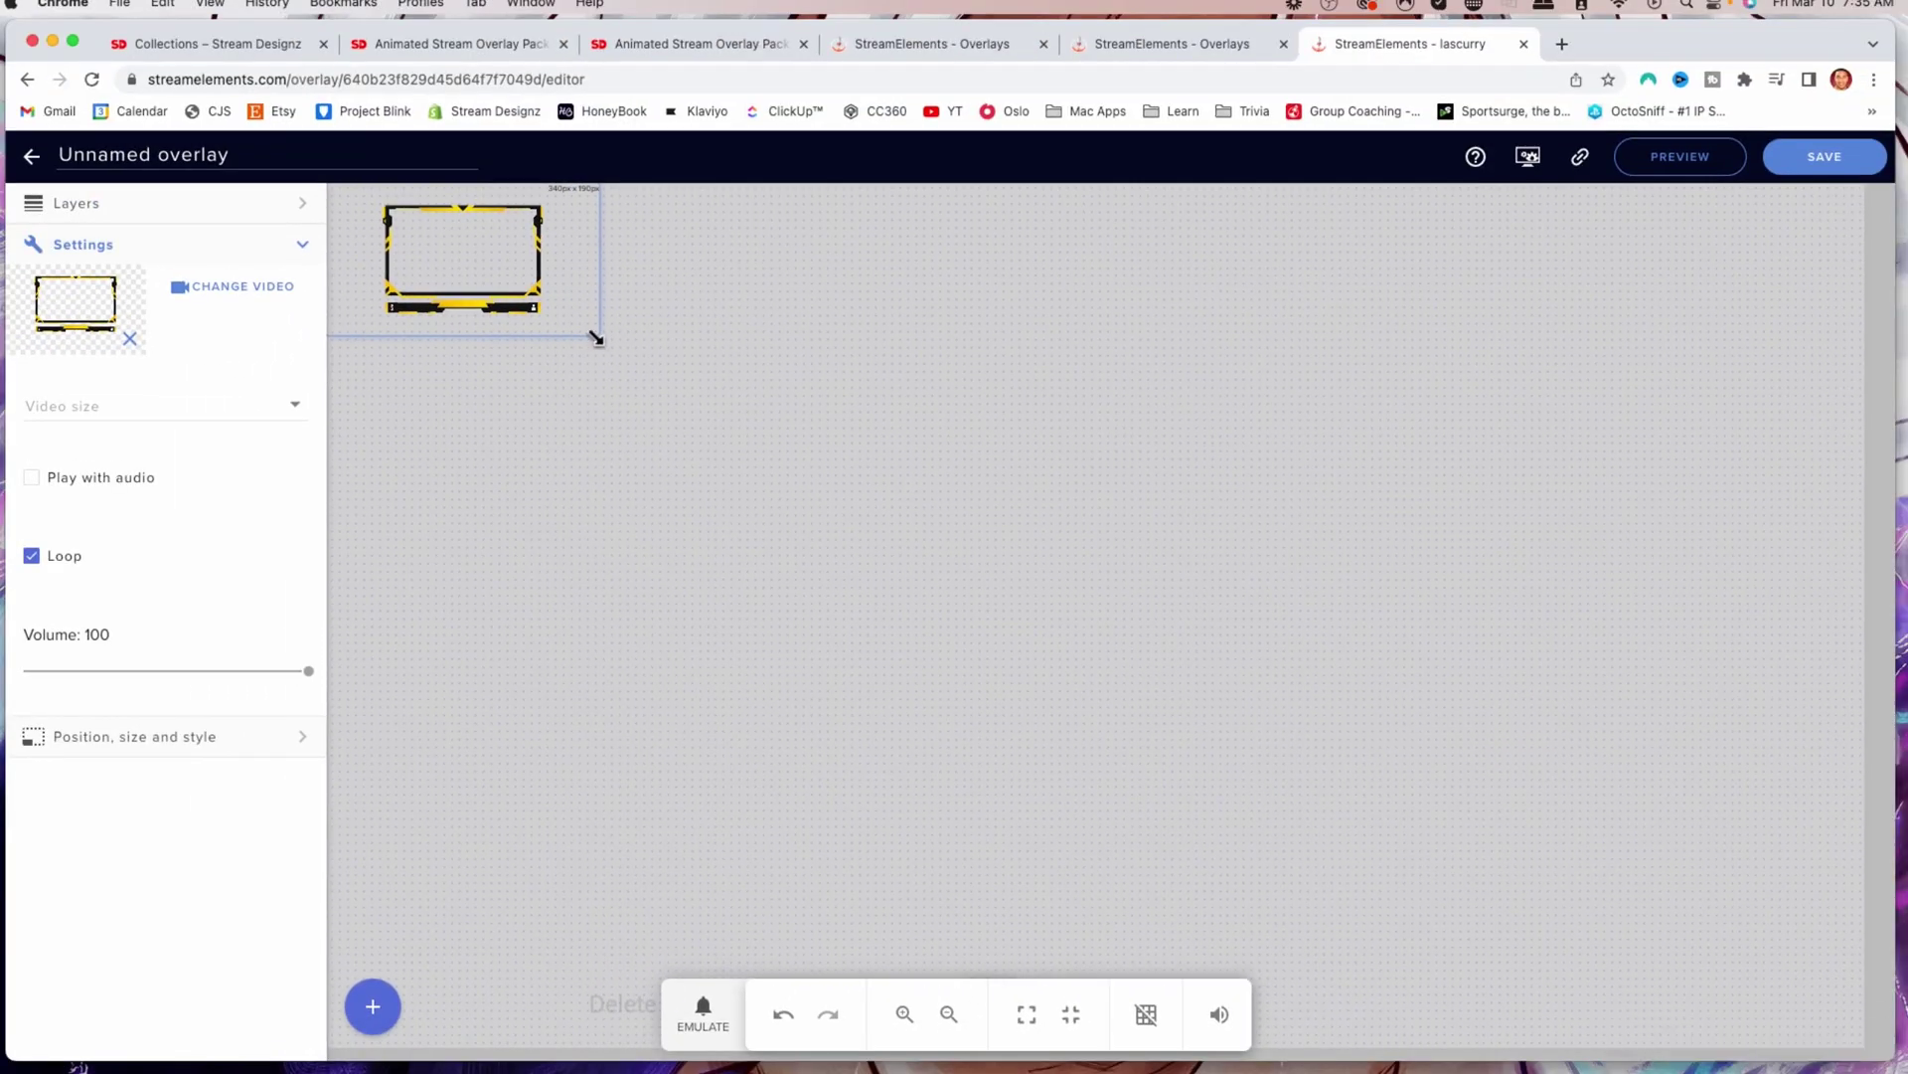
drag(597, 336, 1649, 991)
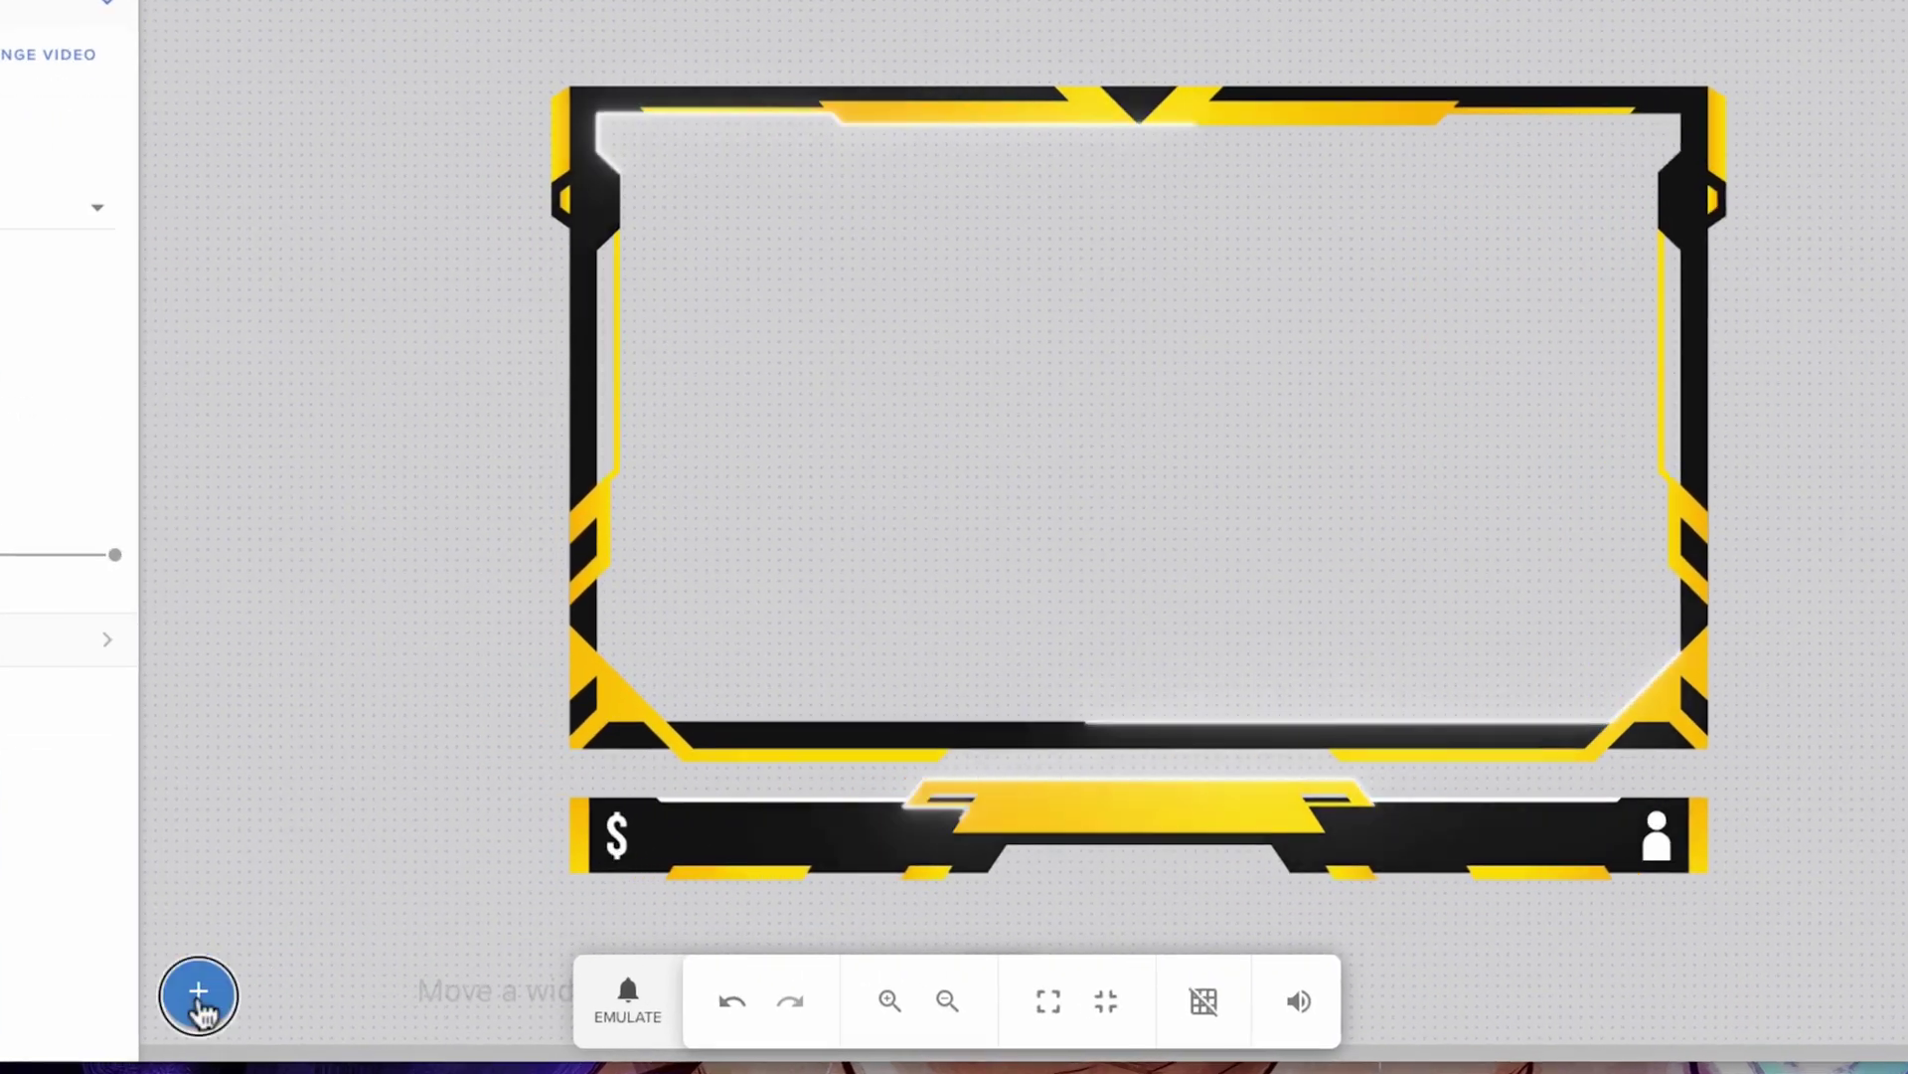
- Add a Latest tipper label and place it beside the dollar sign on the webcam frame's bottom bar
click(372, 1006)
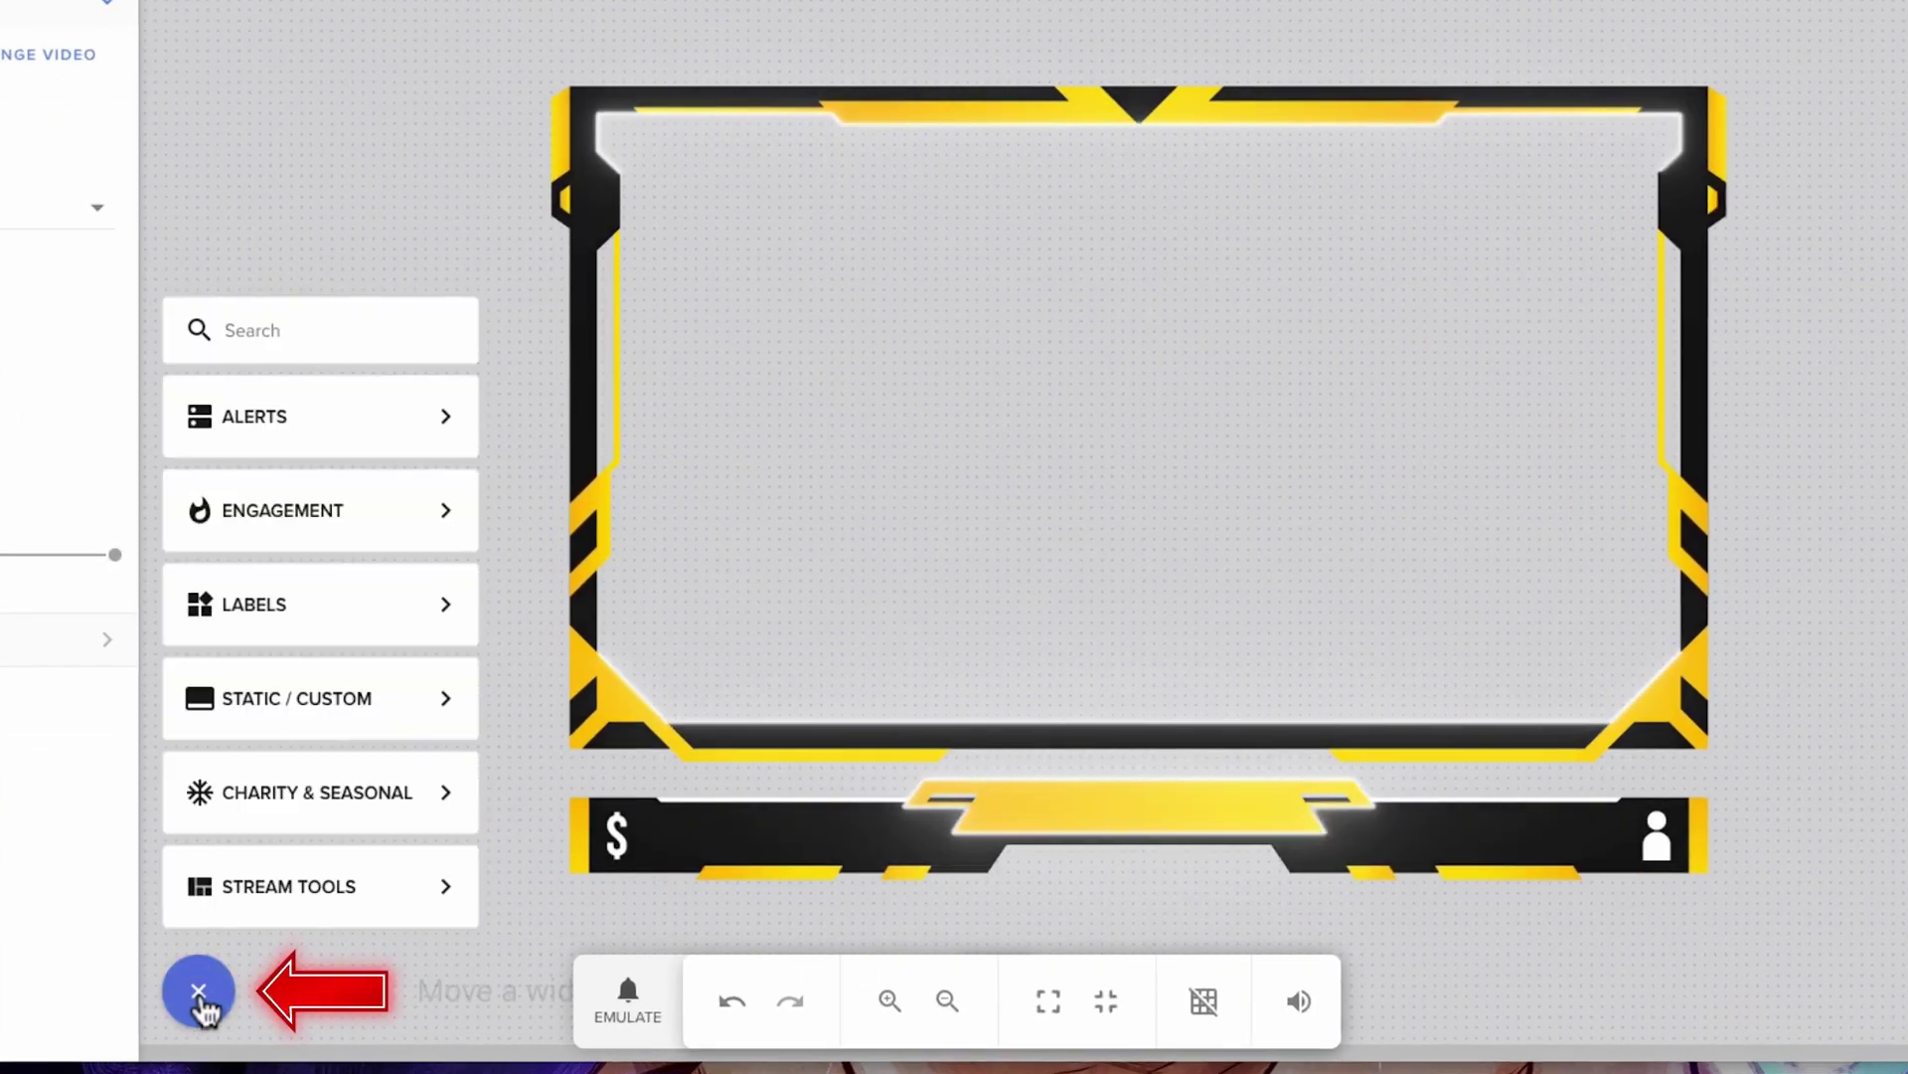
mouse_move(343, 605)
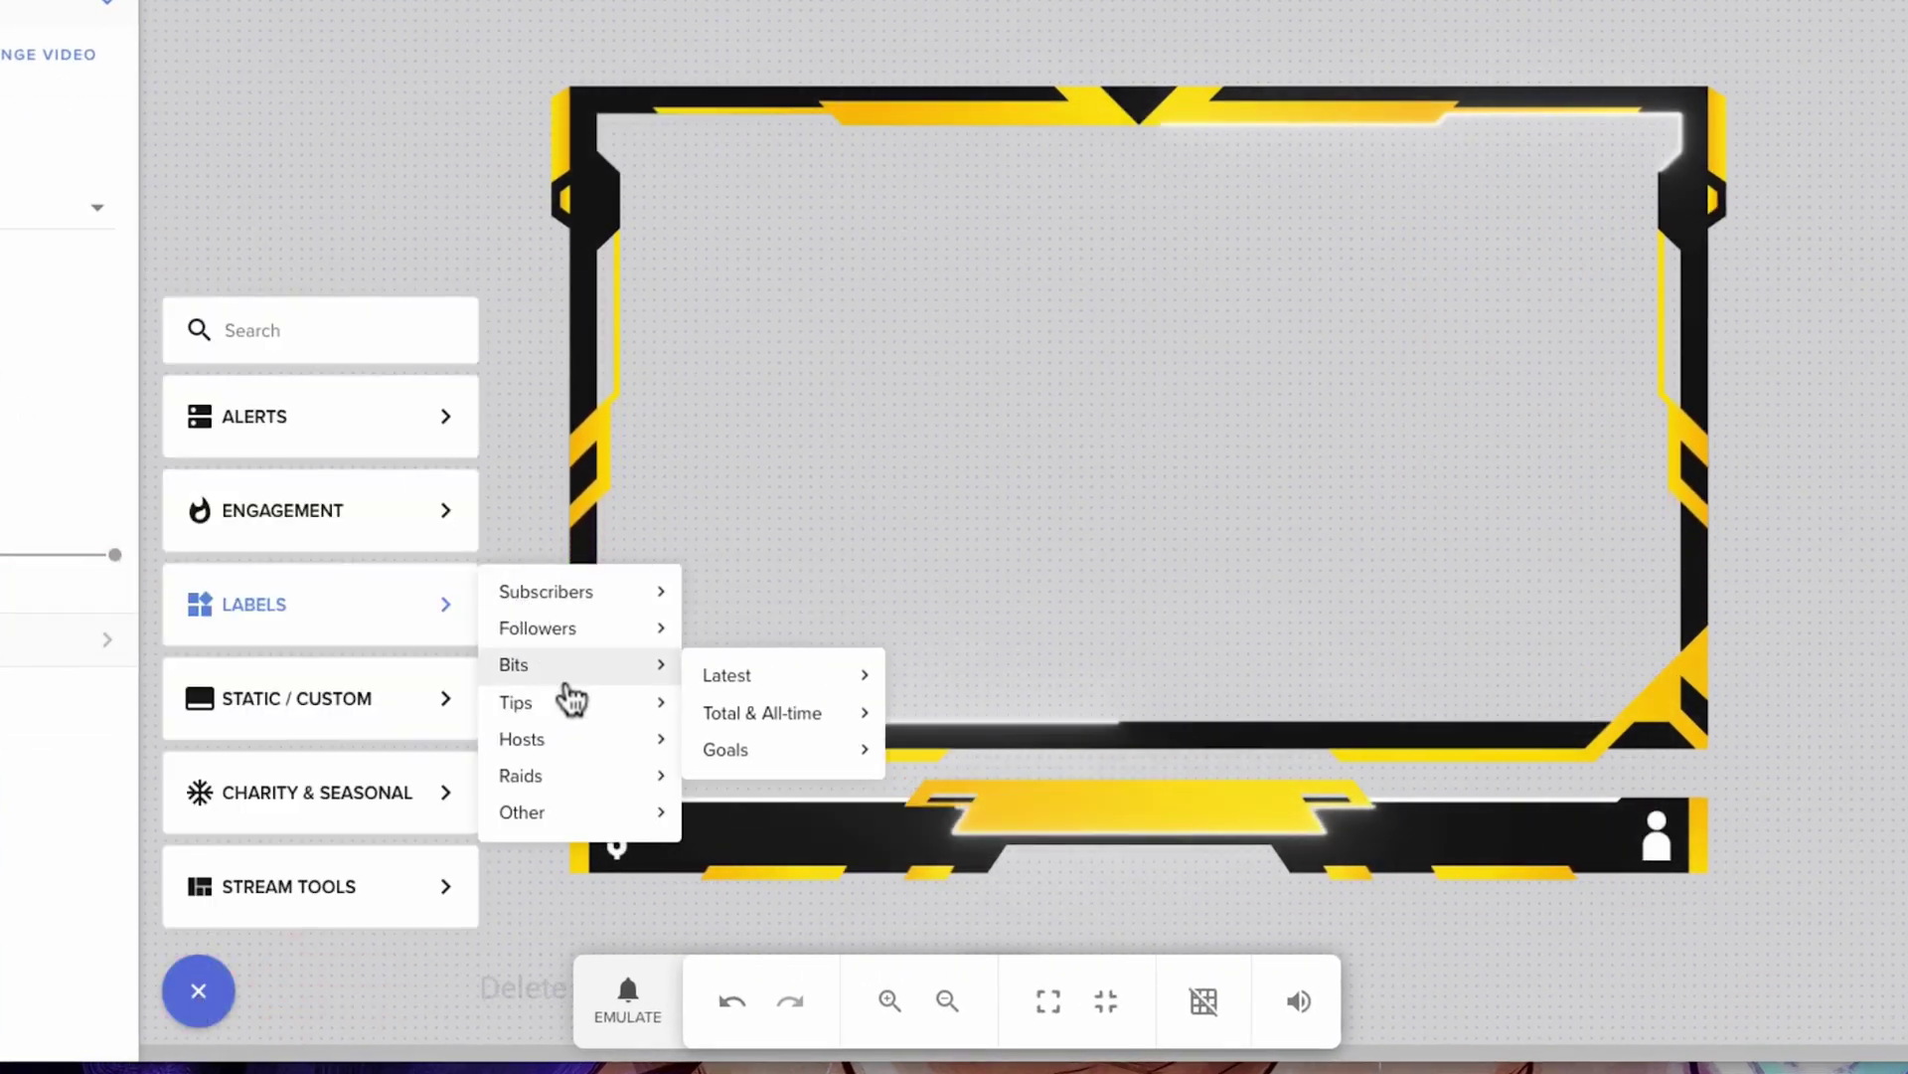
mouse_move(579, 703)
mouse_move(636, 664)
mouse_move(768, 689)
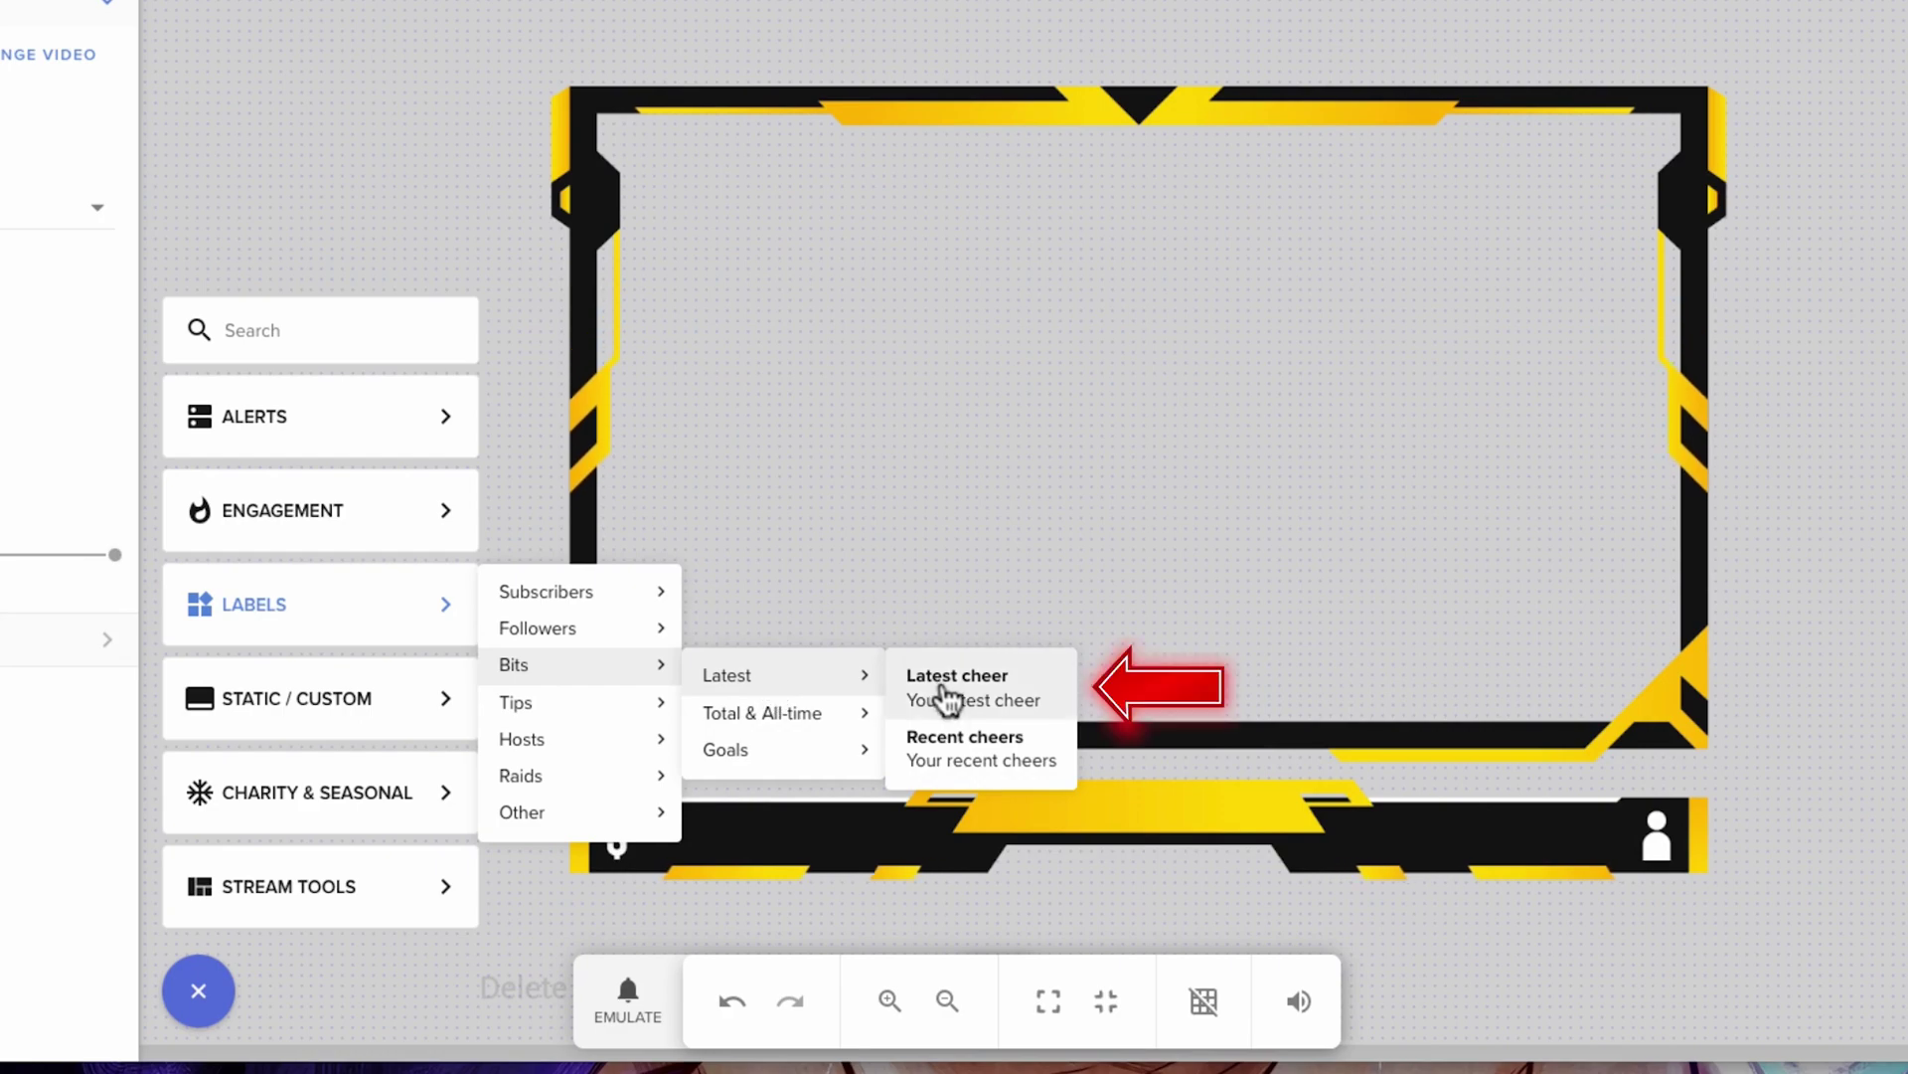
mouse_move(397, 698)
mouse_move(414, 630)
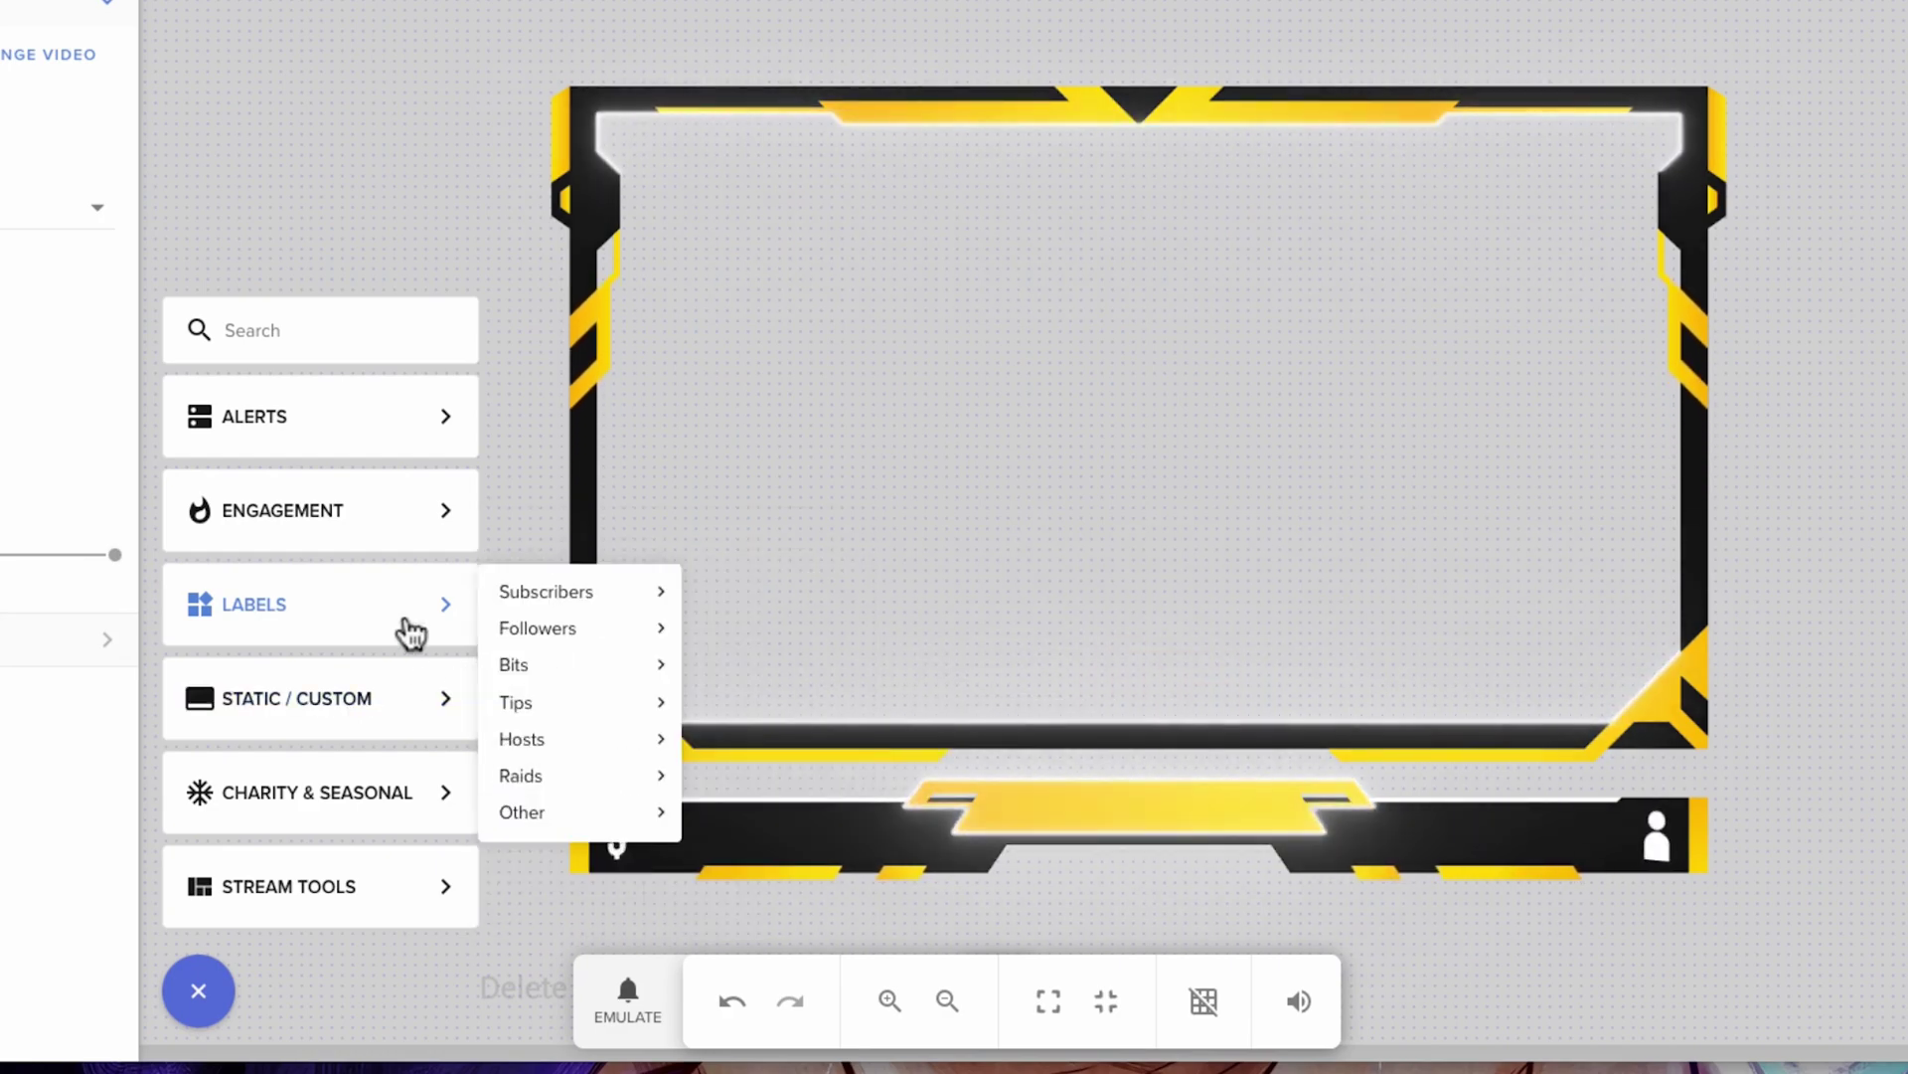
mouse_move(750, 726)
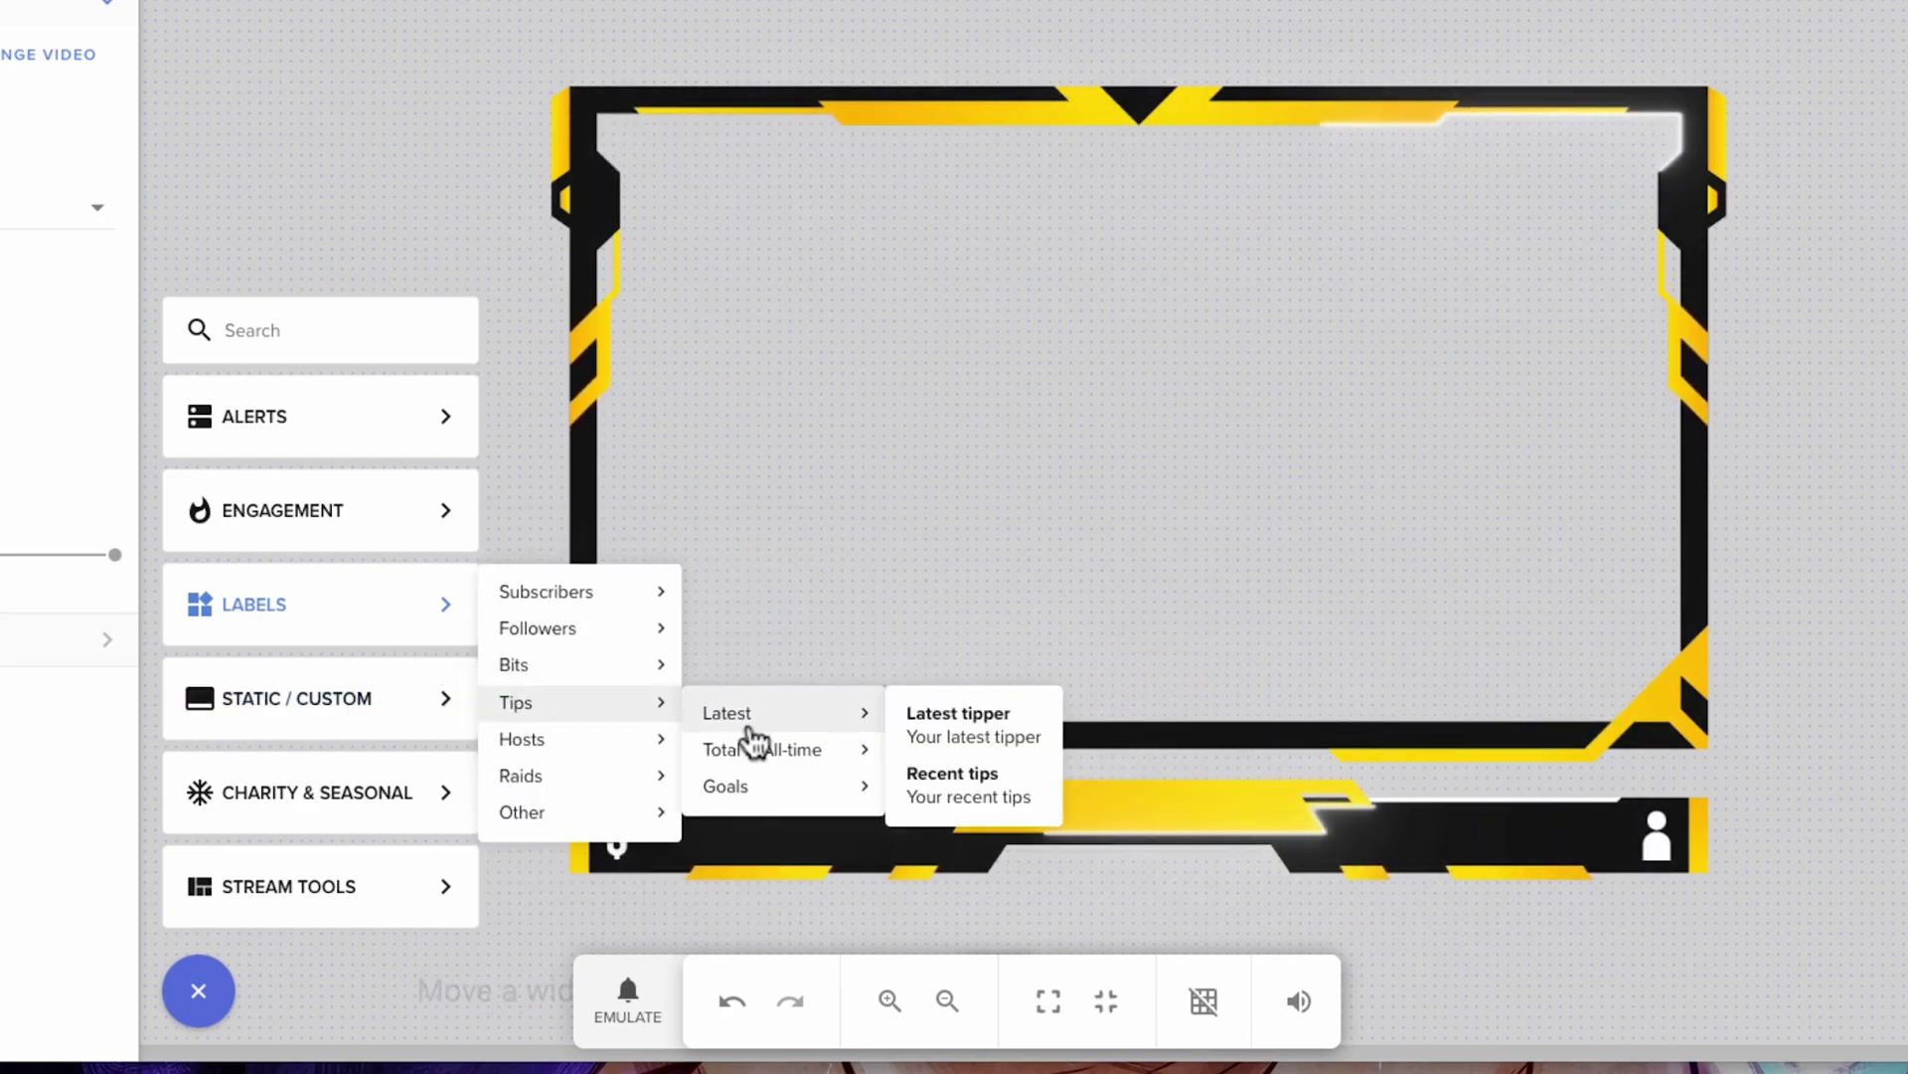
click(956, 730)
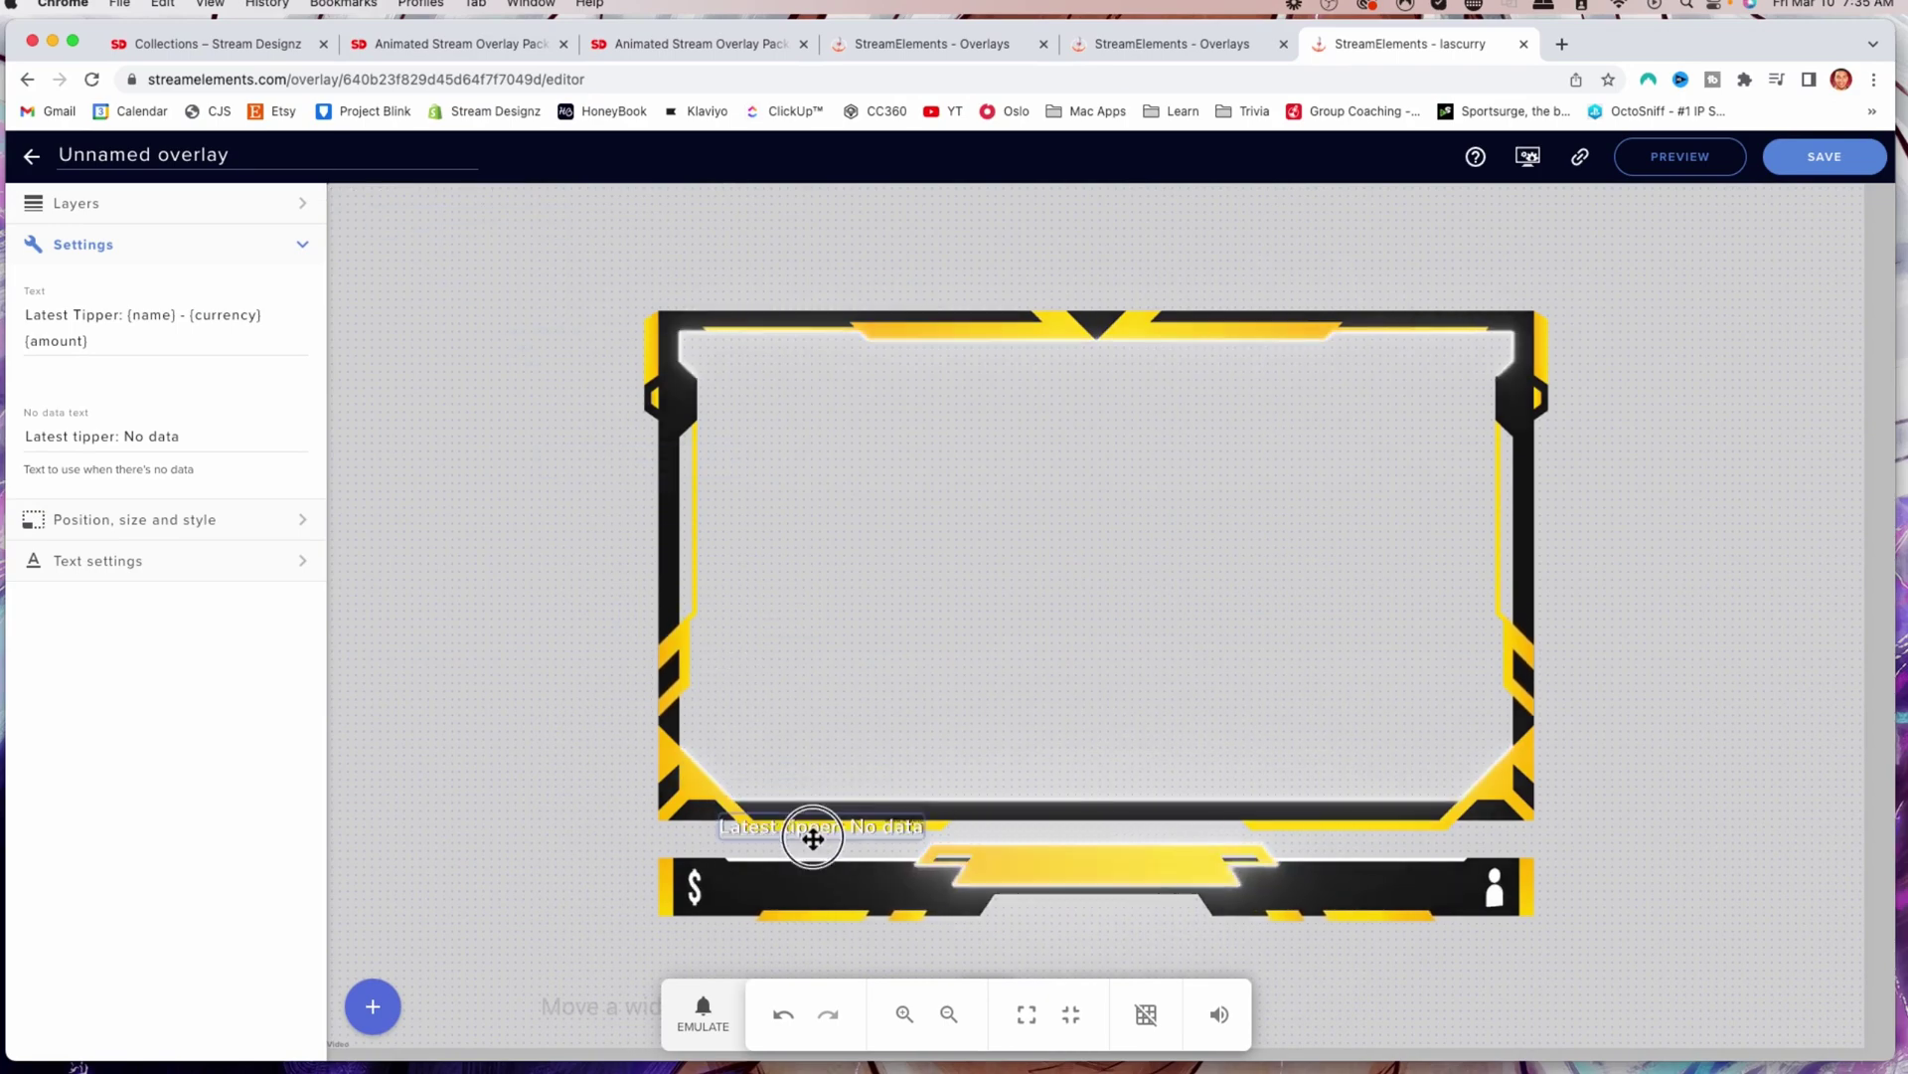
drag(813, 838, 813, 891)
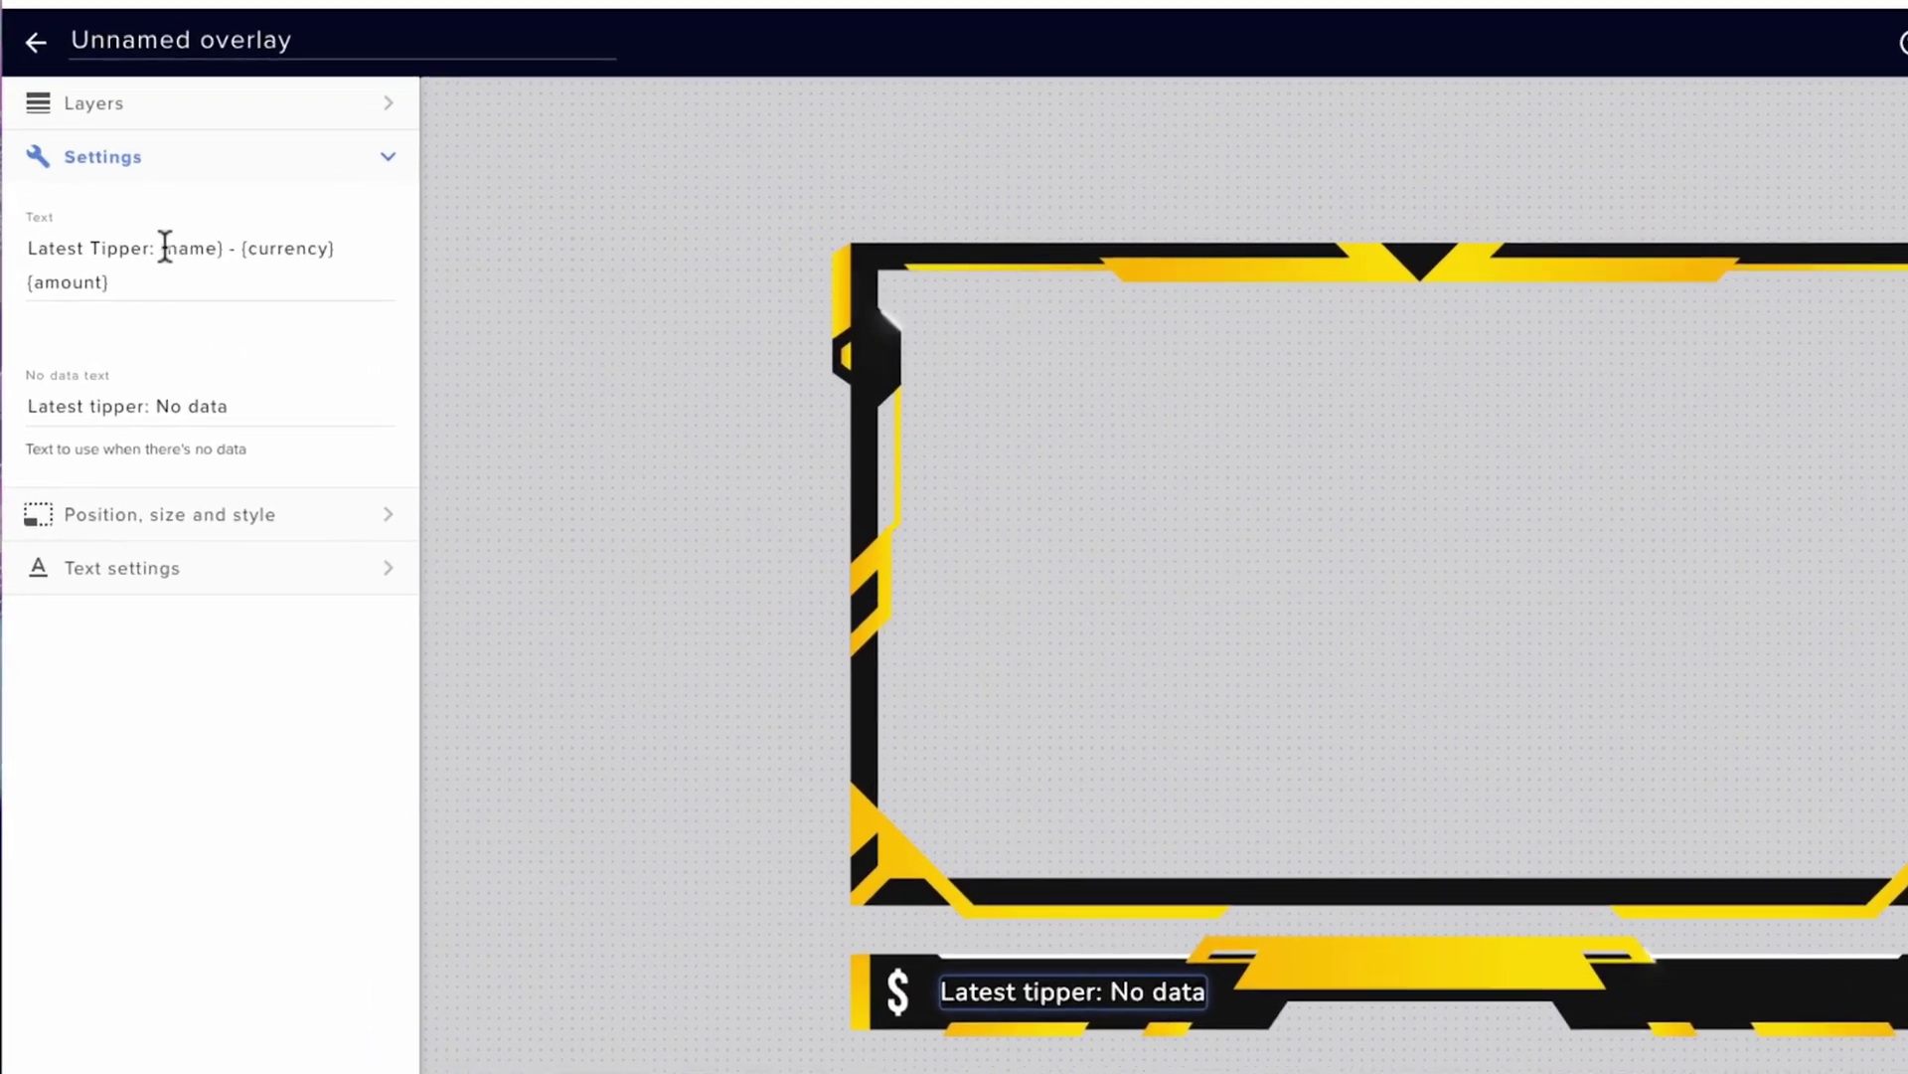
- Shorten the tipper label's text to "{name} - {currency}{amount}" and set its no-data text to a sample tipper name followed by "- $20"
drag(130, 315, 2, 306)
key(BackSpace)
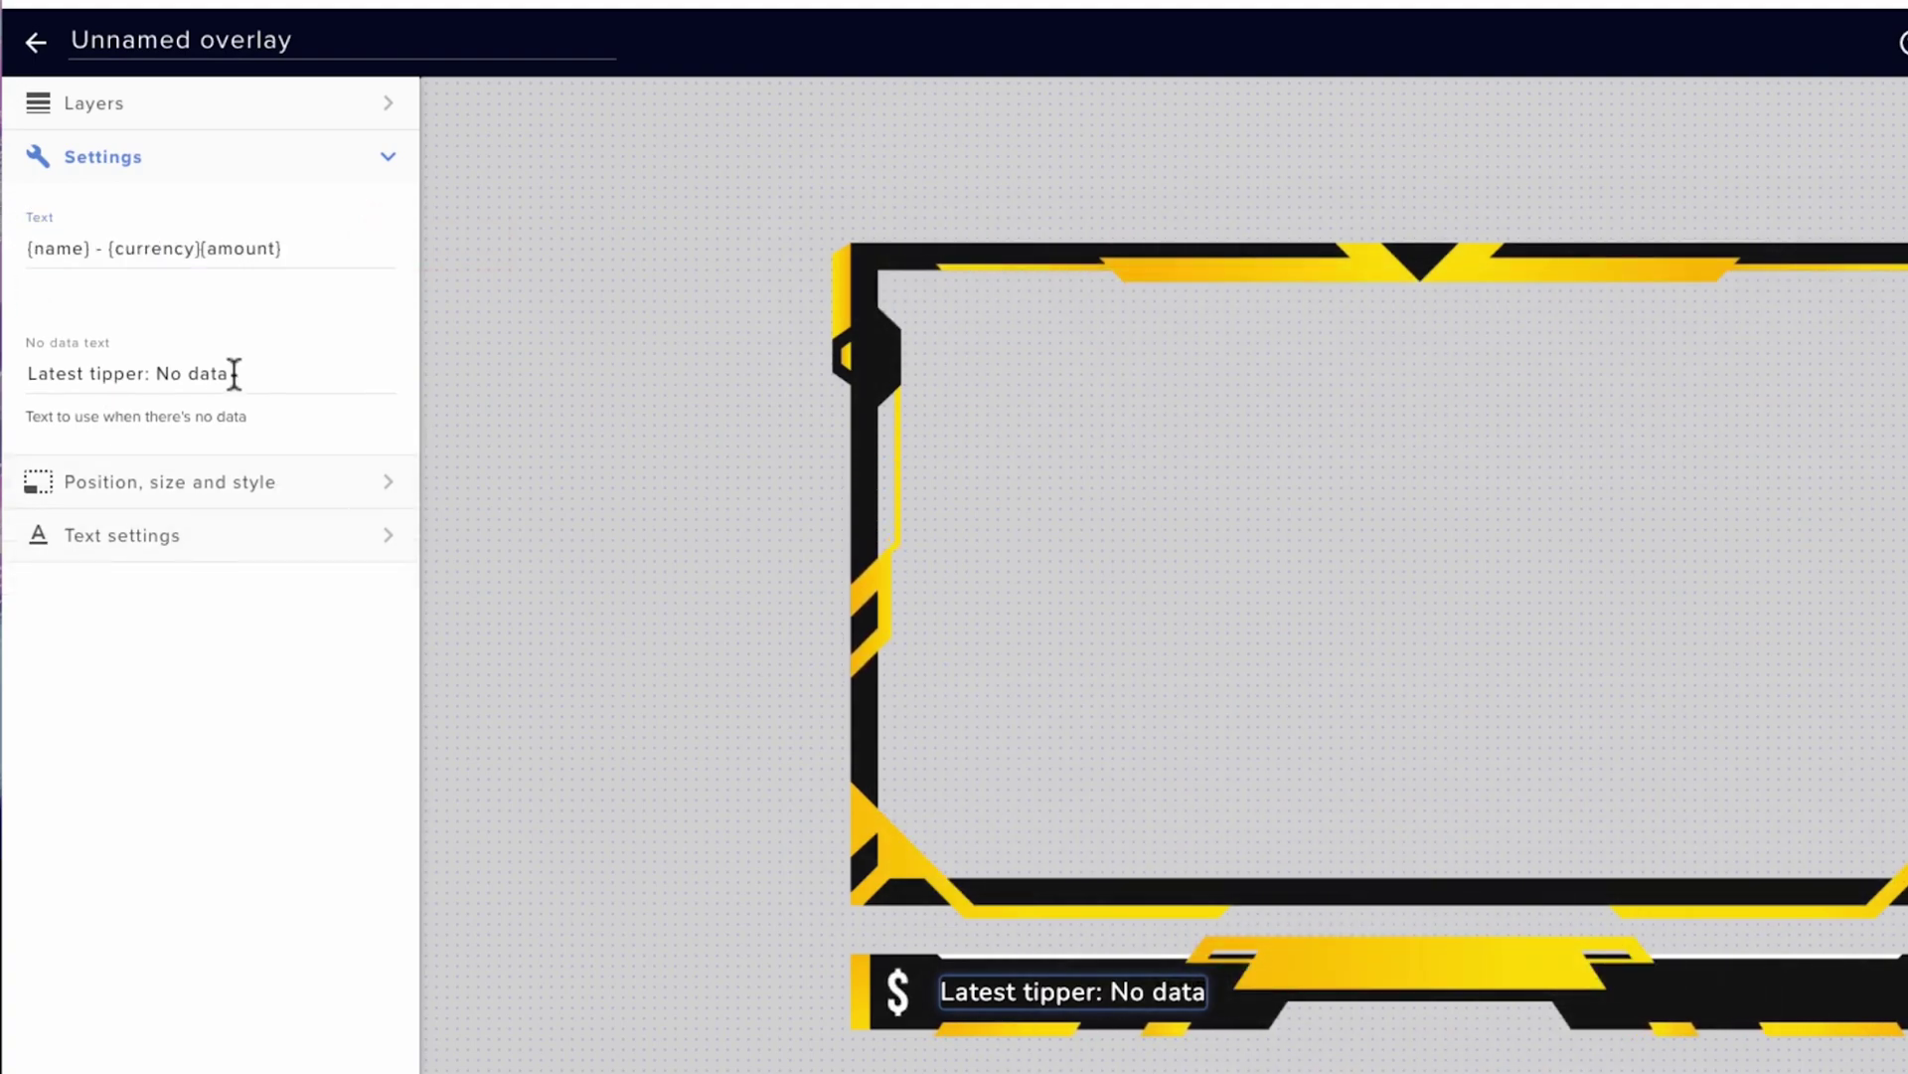
drag(235, 374, 27, 375)
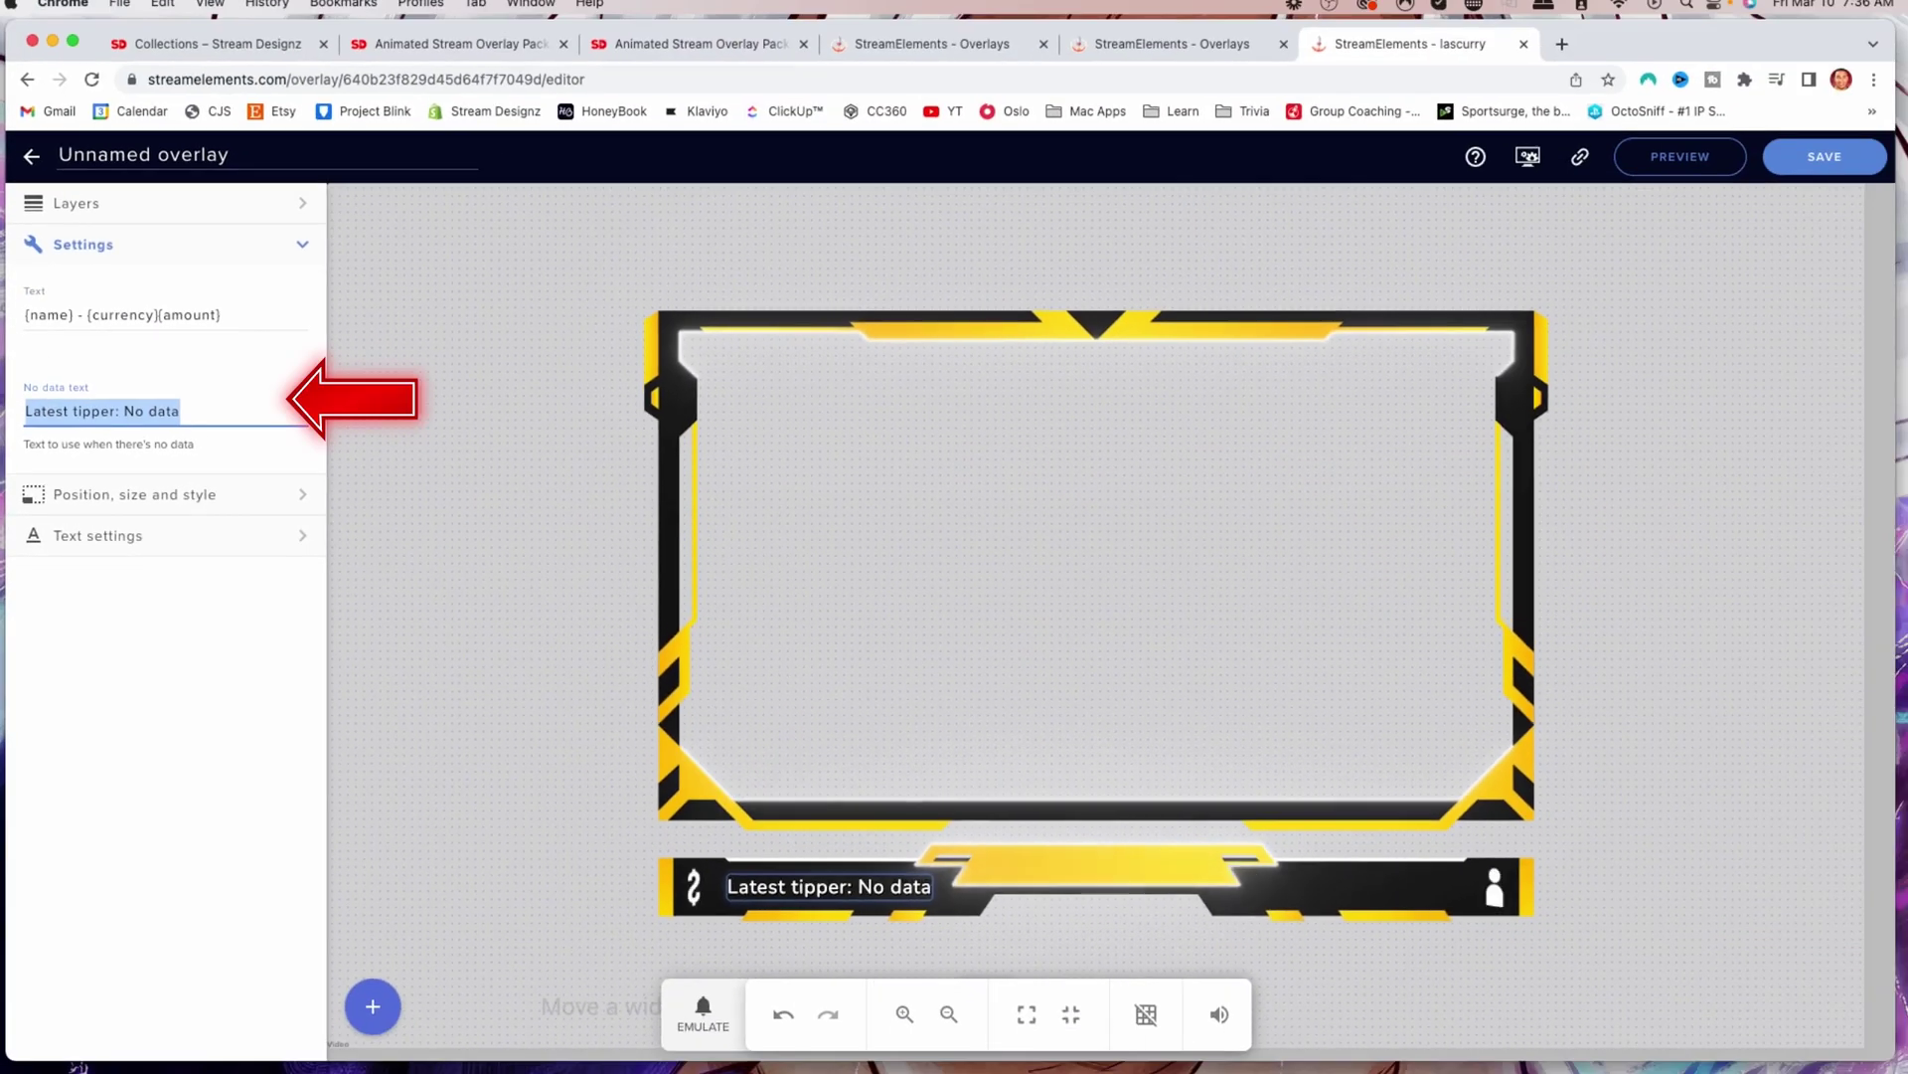
text(Mich)
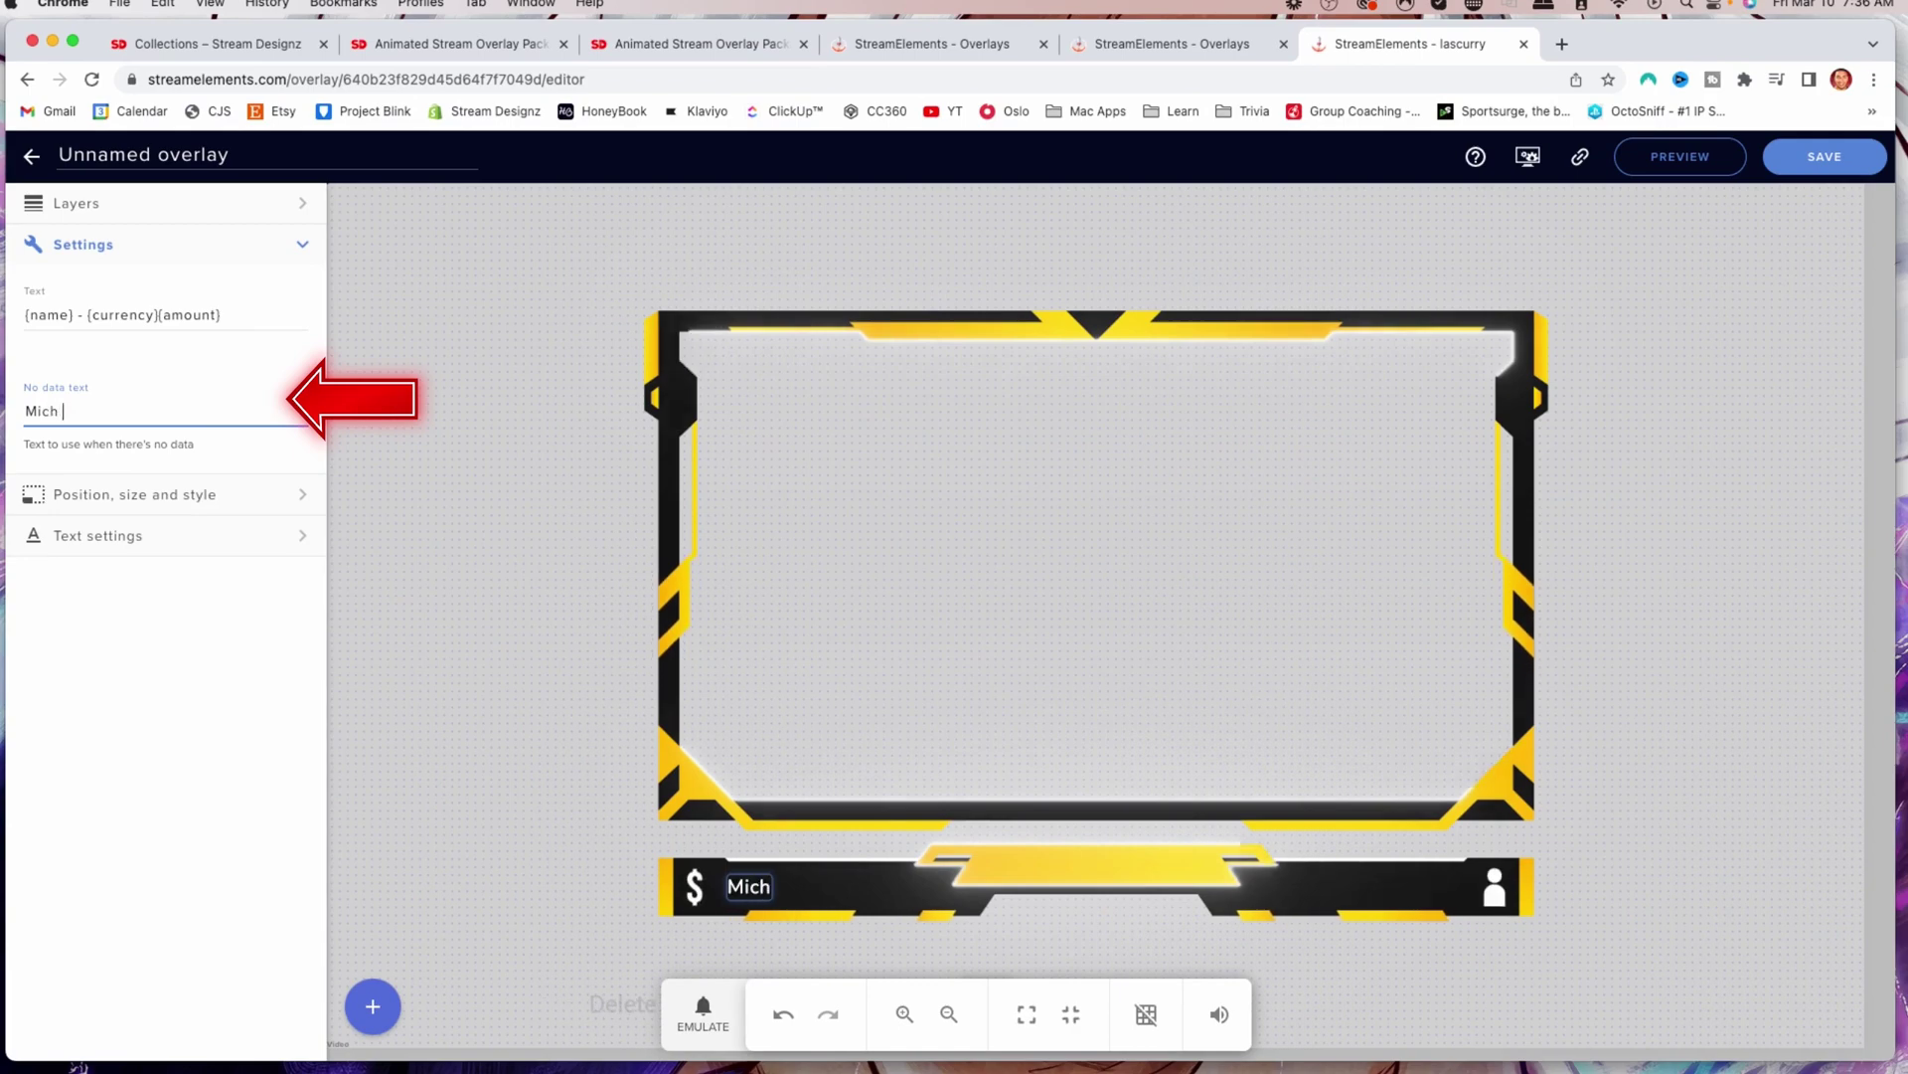
key(BackSpace)
text(- $20)
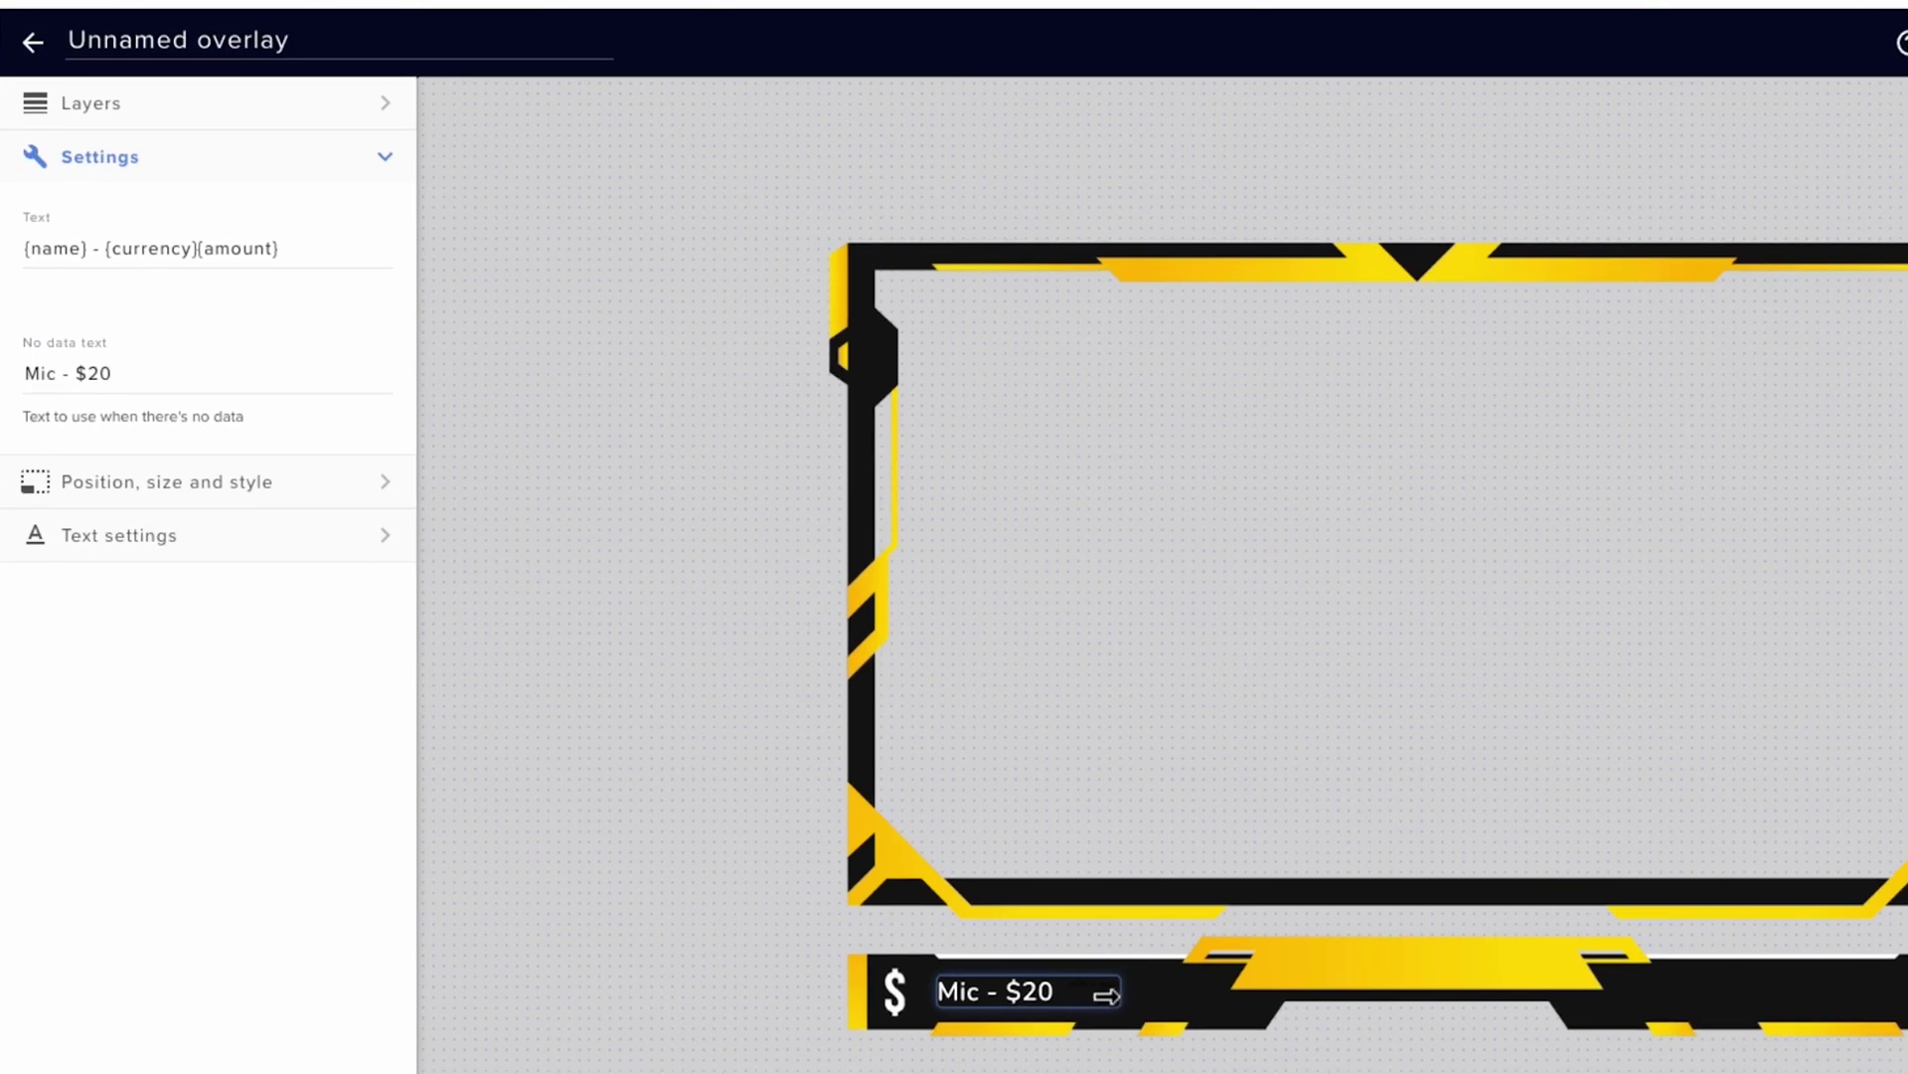
- Set the tipper label's font size to 39, enlarge its box and realign it within the bottom bar
click(229, 532)
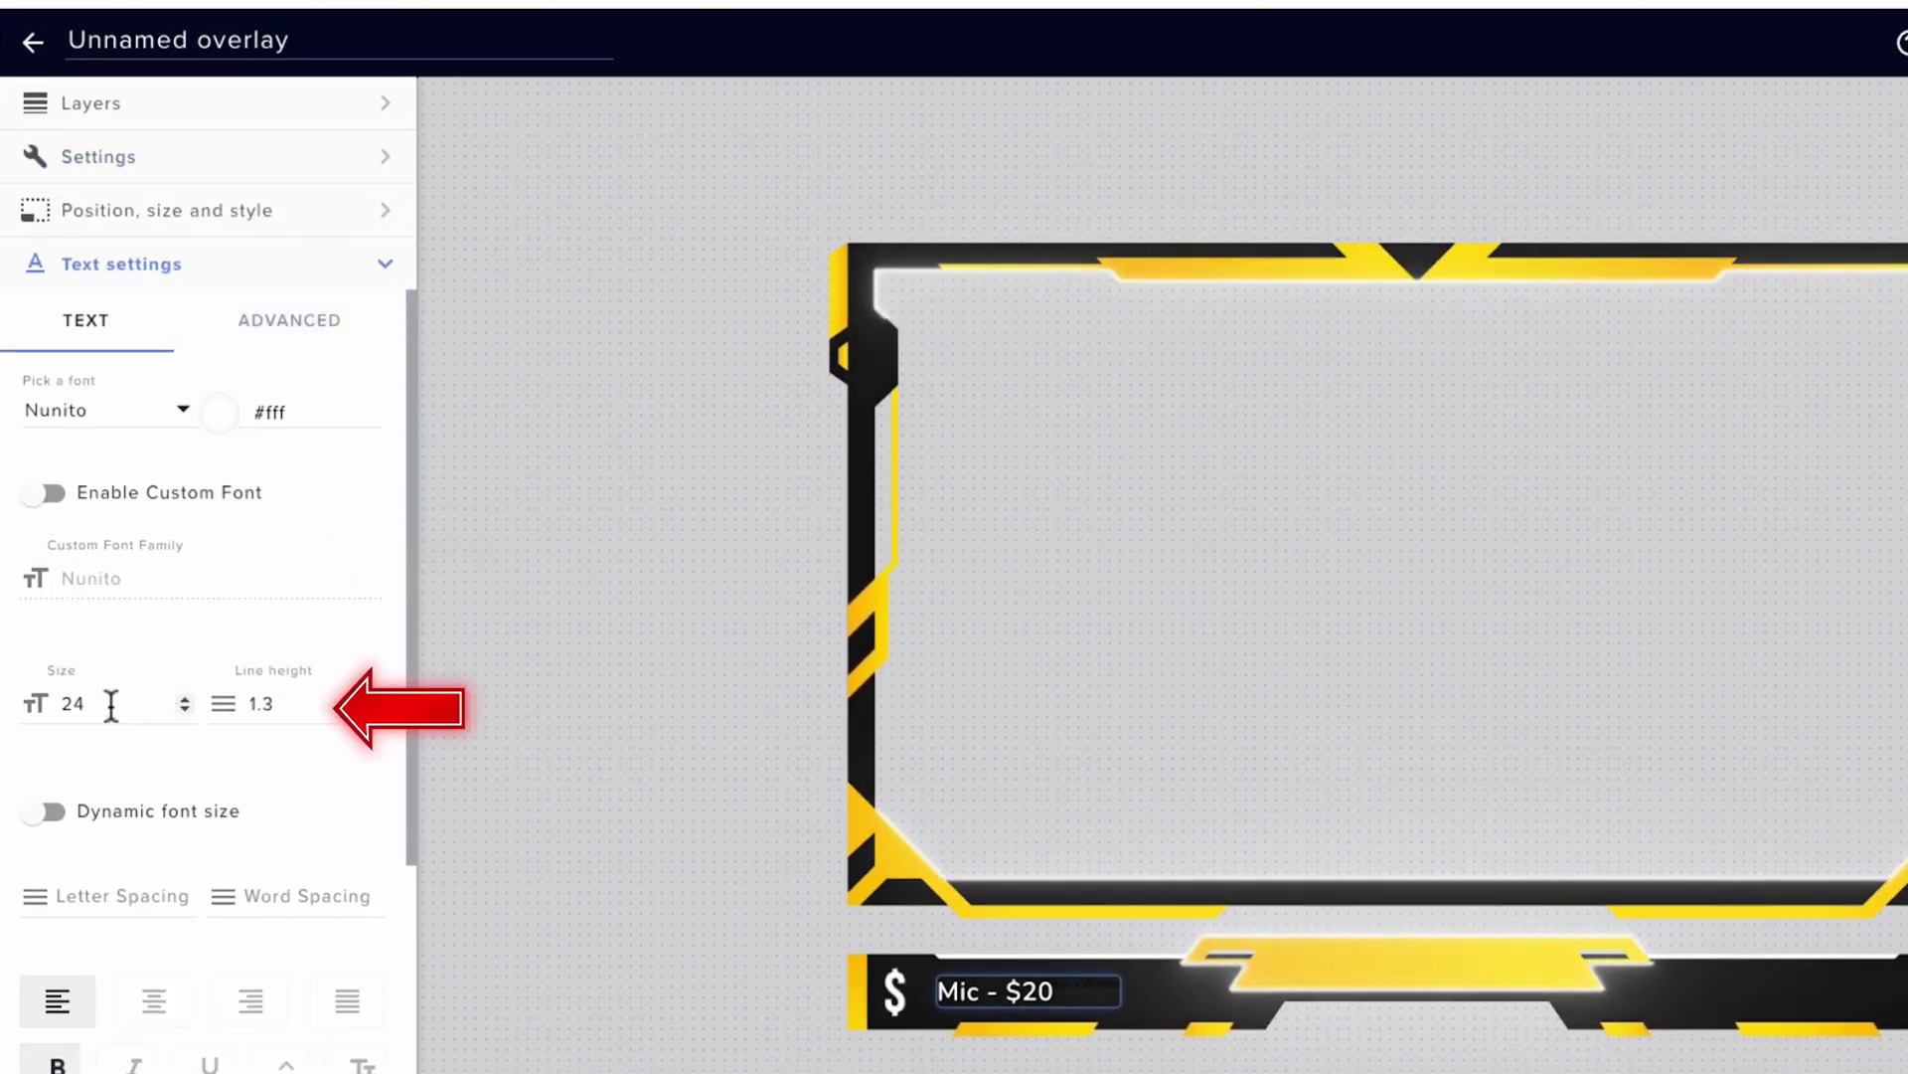
click(184, 699)
click(184, 698)
click(184, 699)
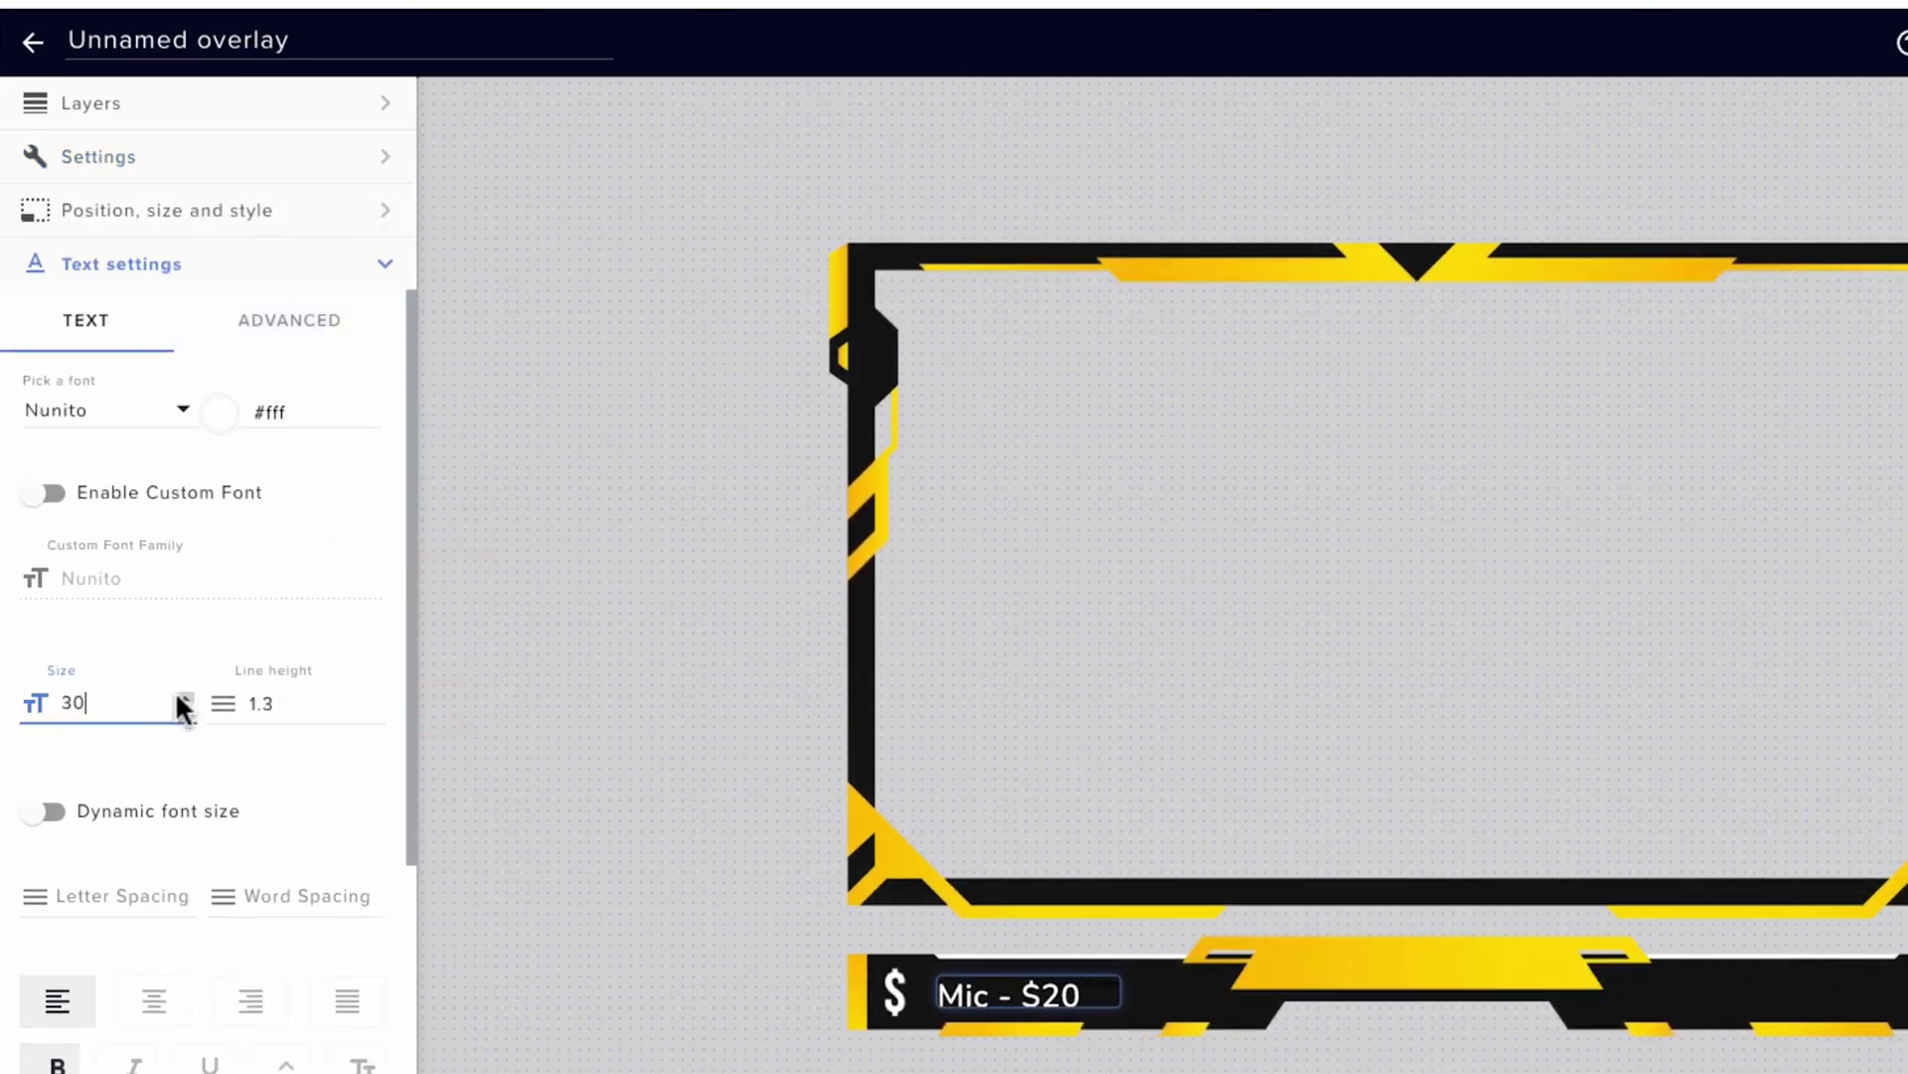
click(184, 699)
click(184, 699)
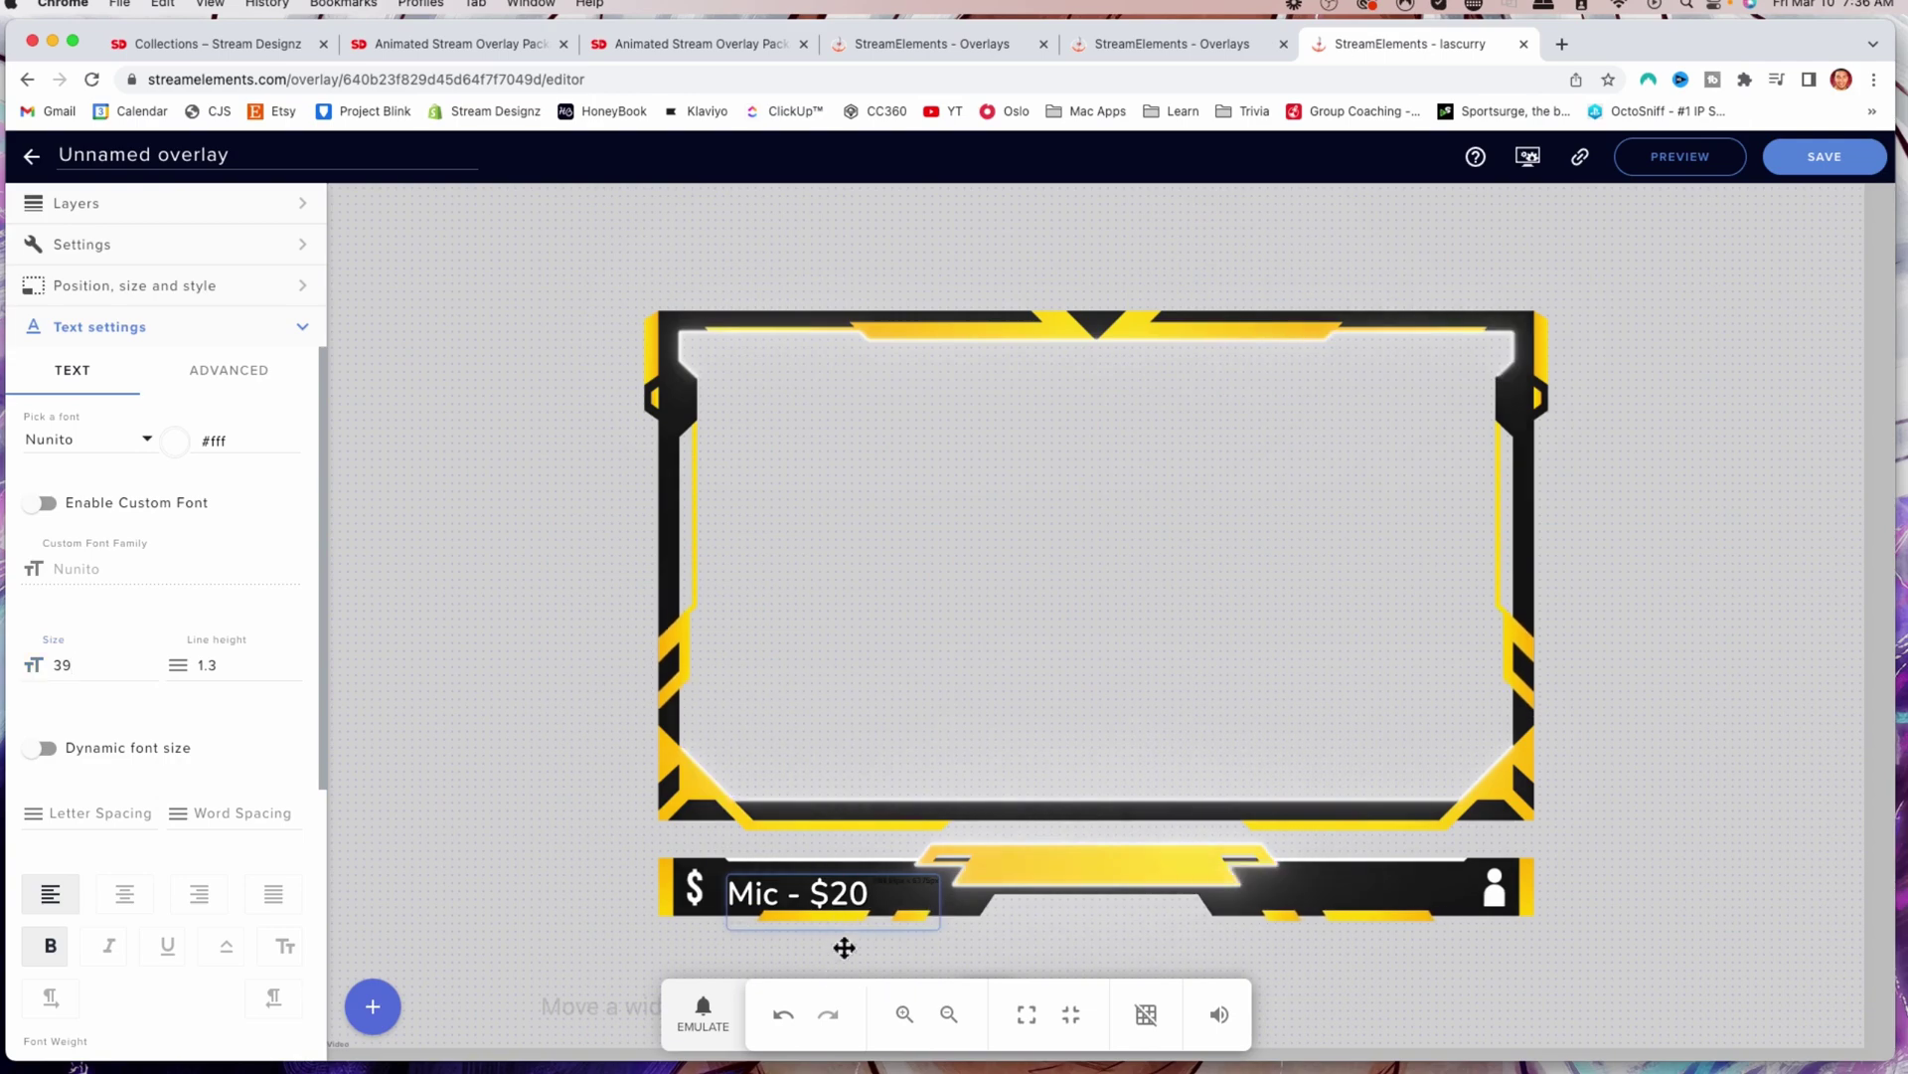
click(844, 942)
drag(838, 893, 846, 886)
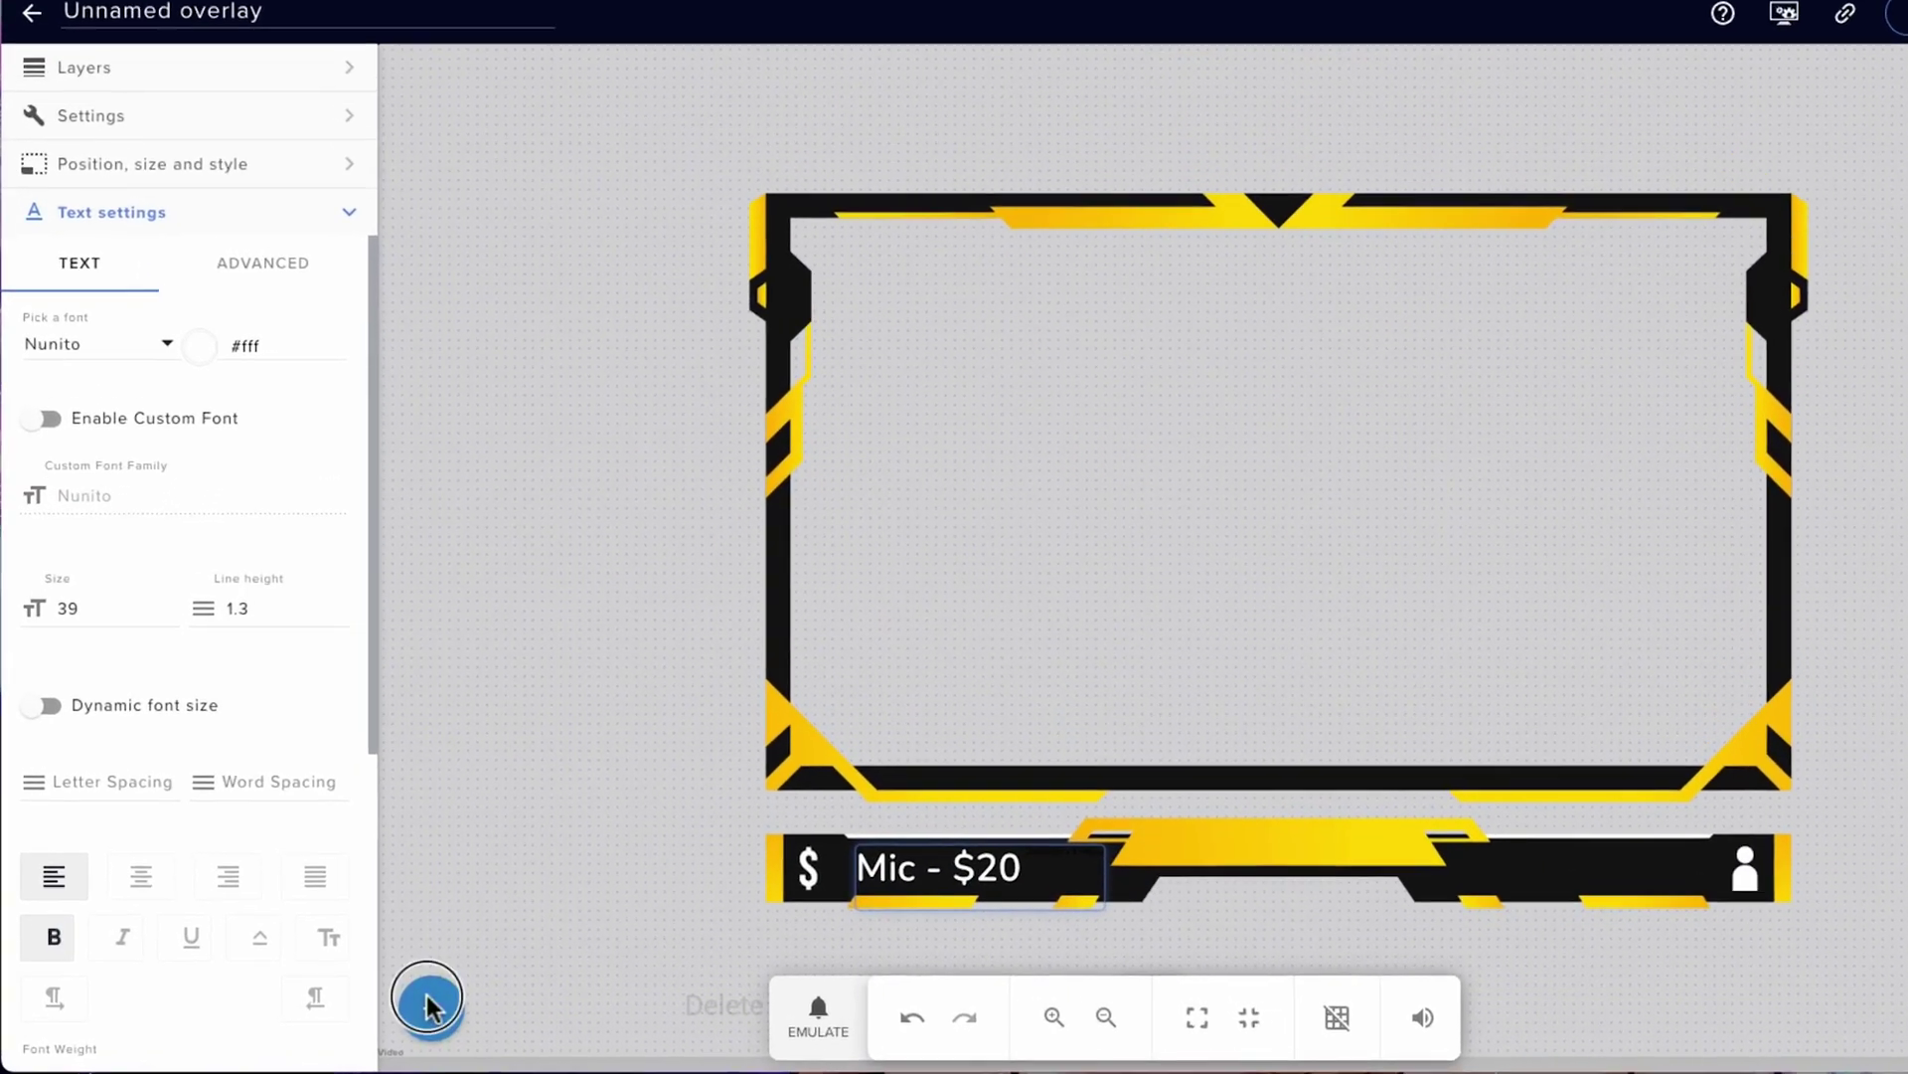
- Add a Latest follower label, shorten its message to "{name}" and place it beside the person icon on the webcam frame's bottom bar
click(373, 1005)
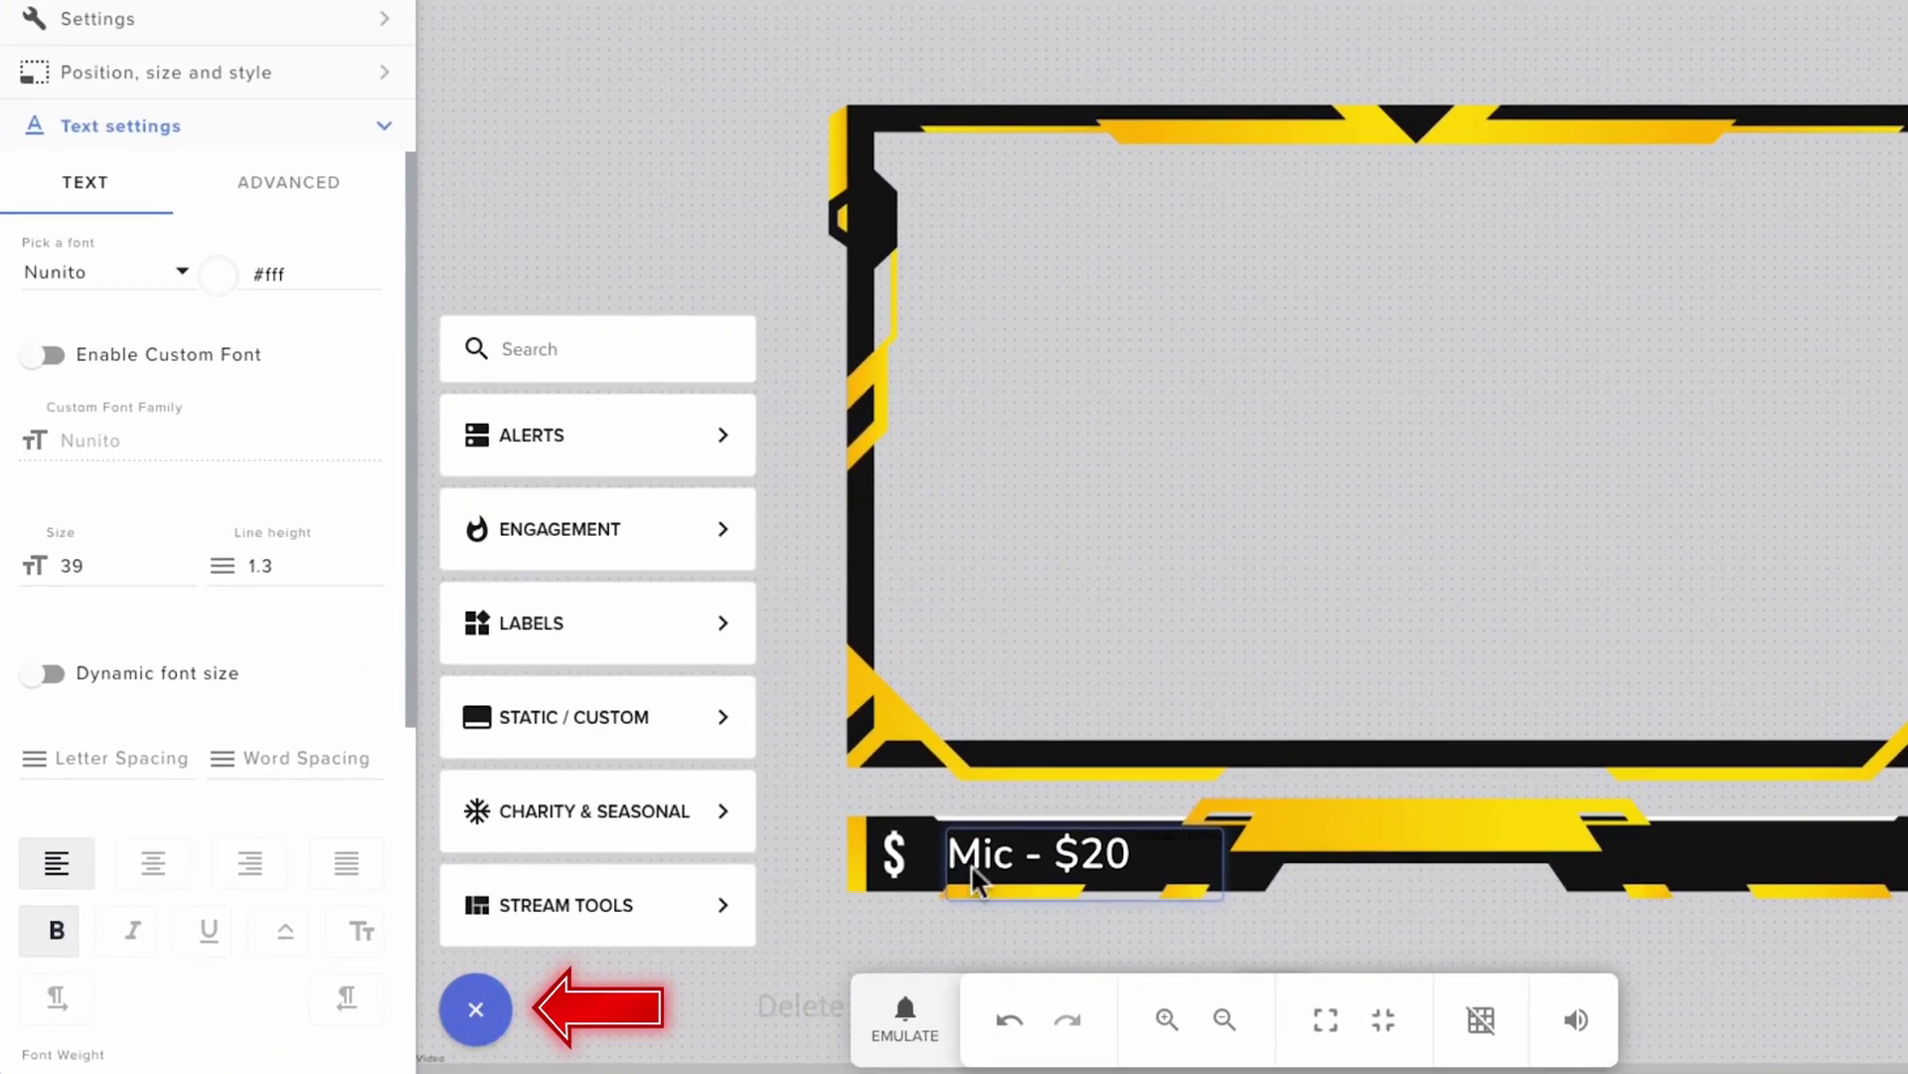
mouse_move(508, 732)
mouse_move(616, 731)
mouse_move(1006, 666)
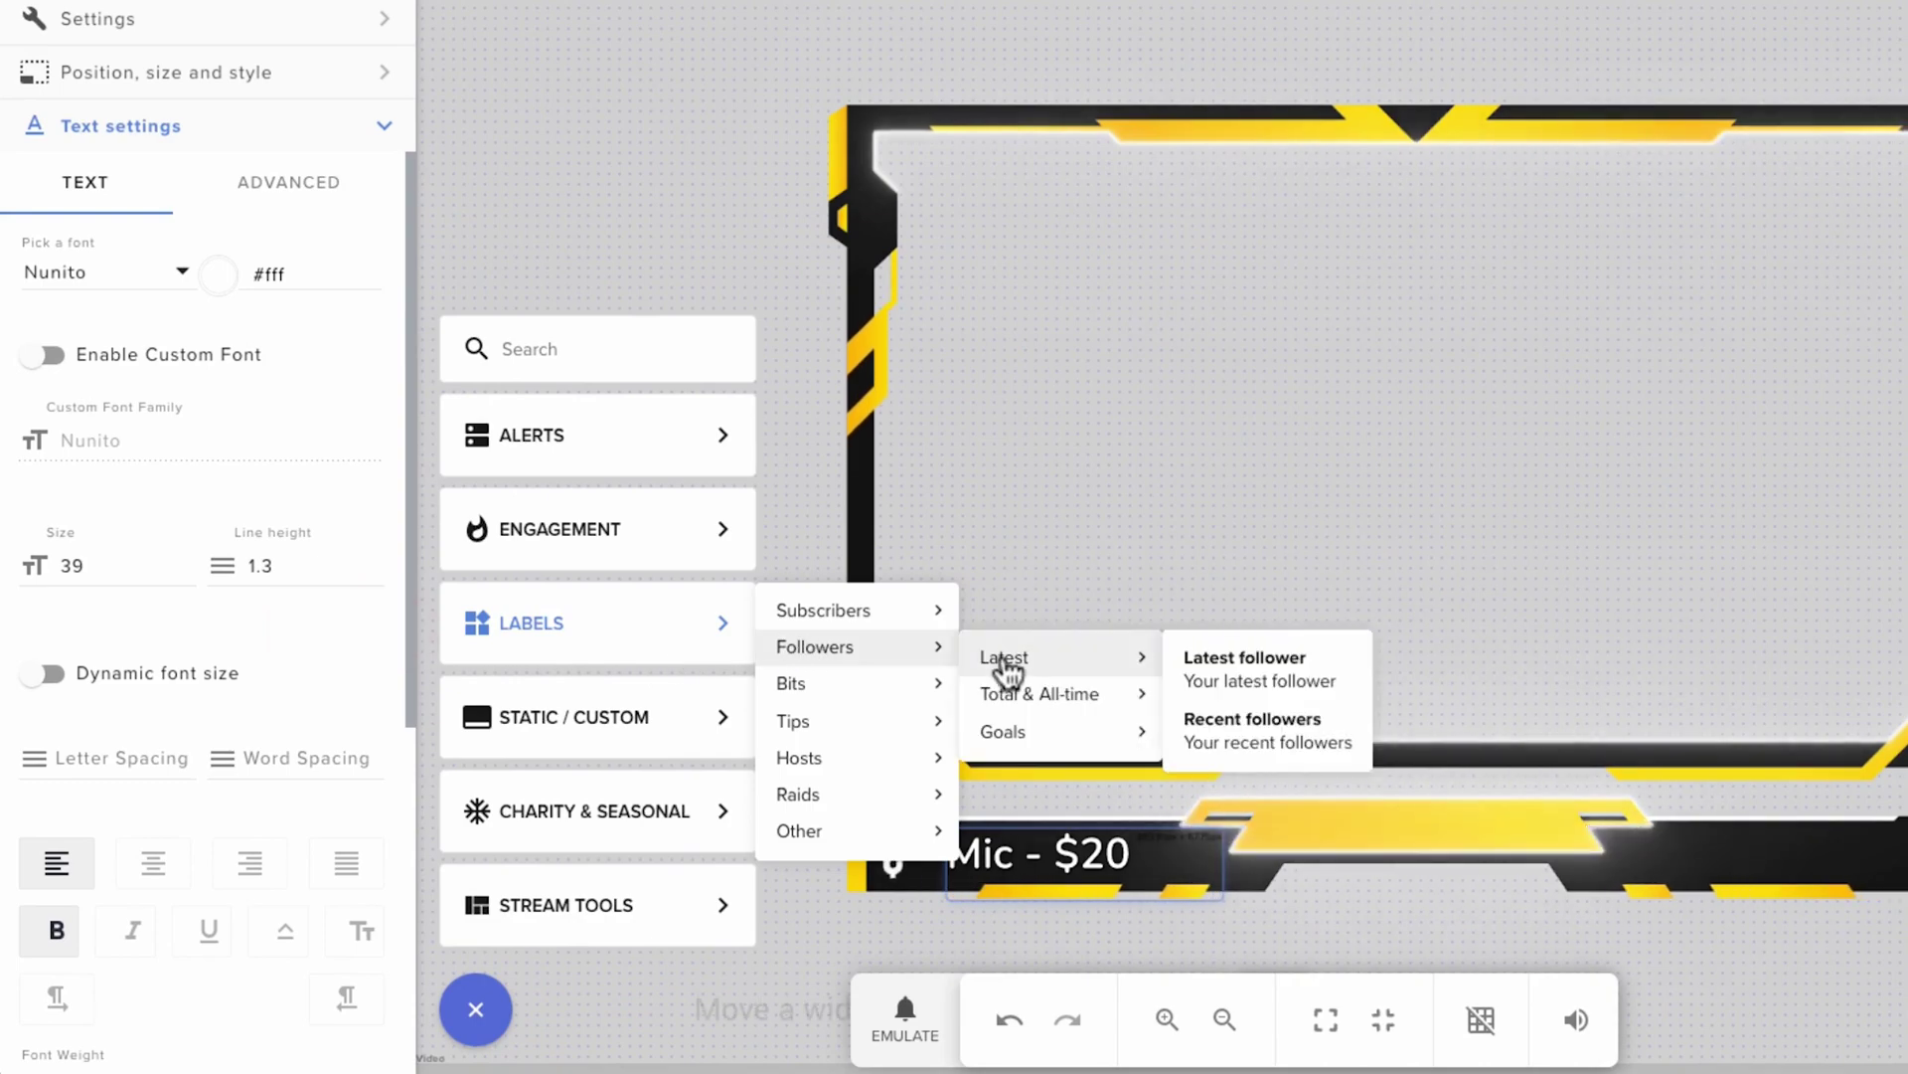
click(1235, 671)
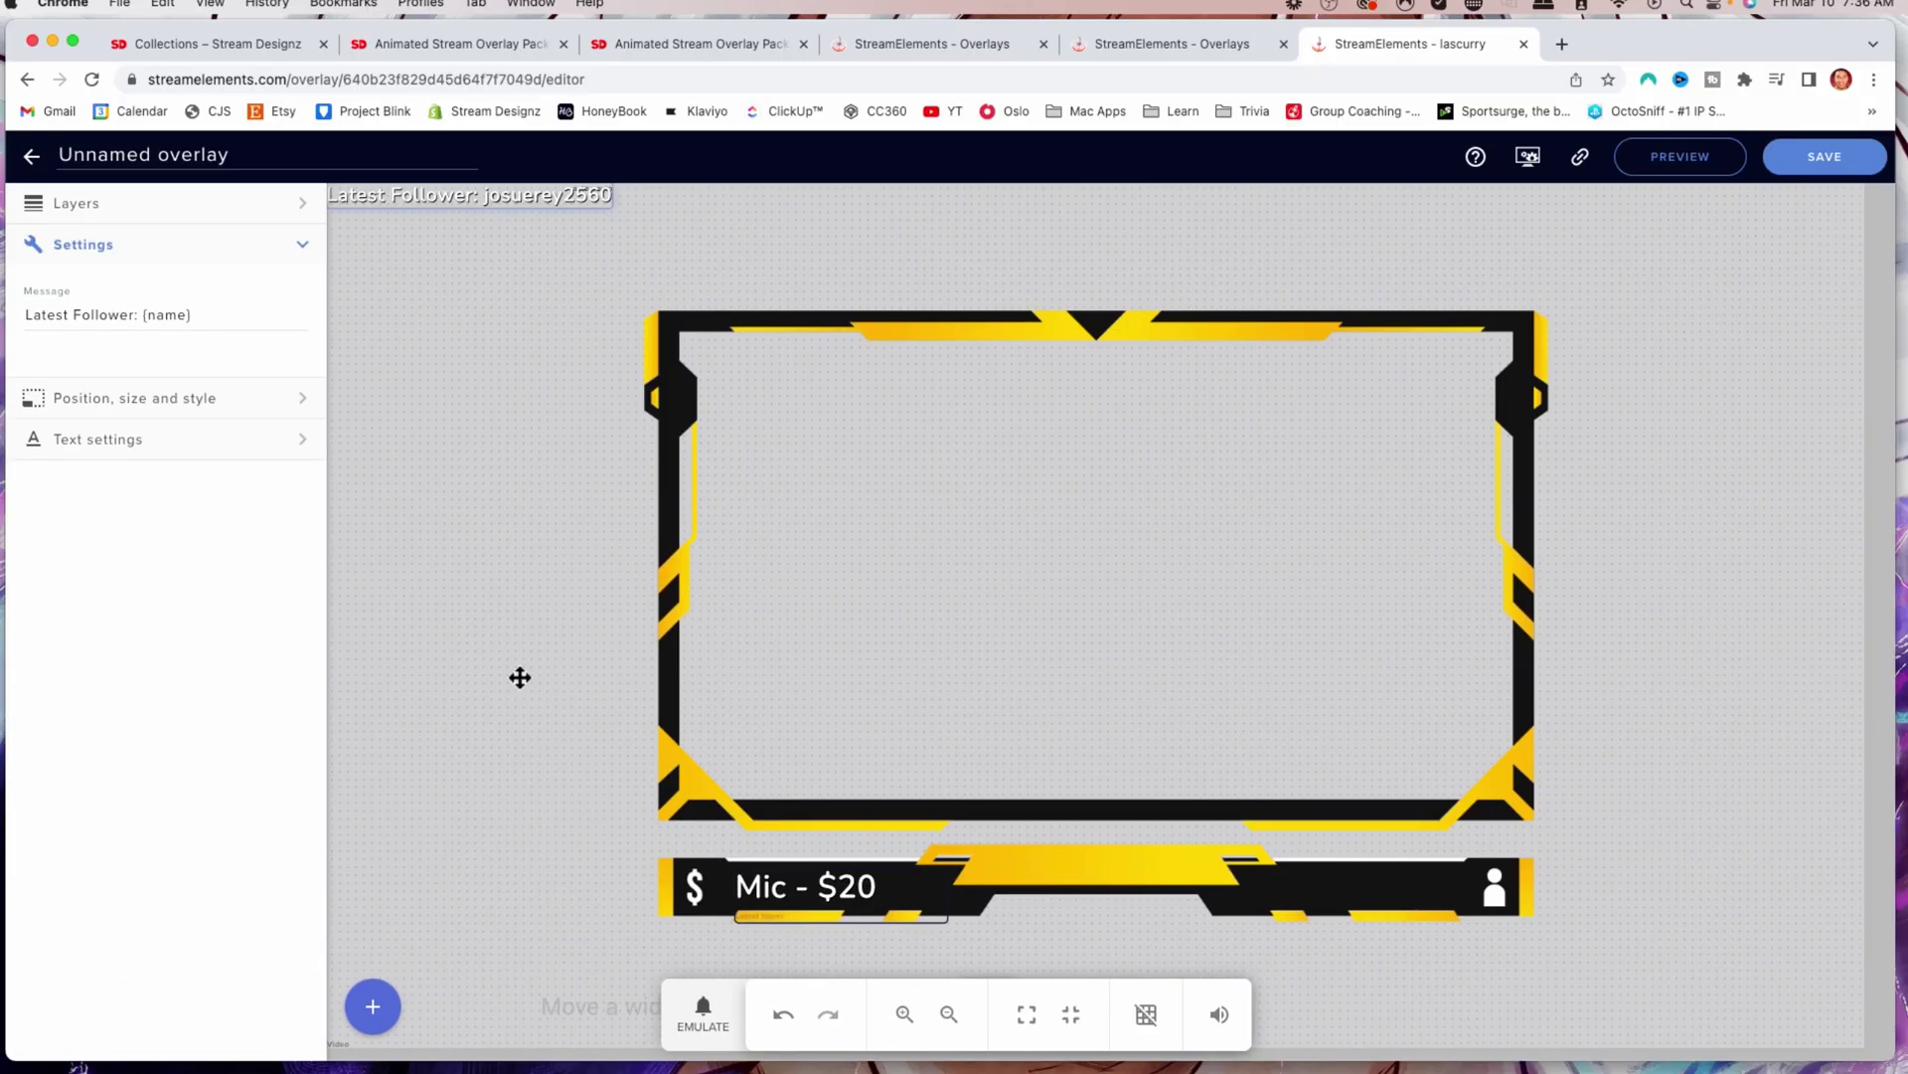
drag(144, 314, 27, 314)
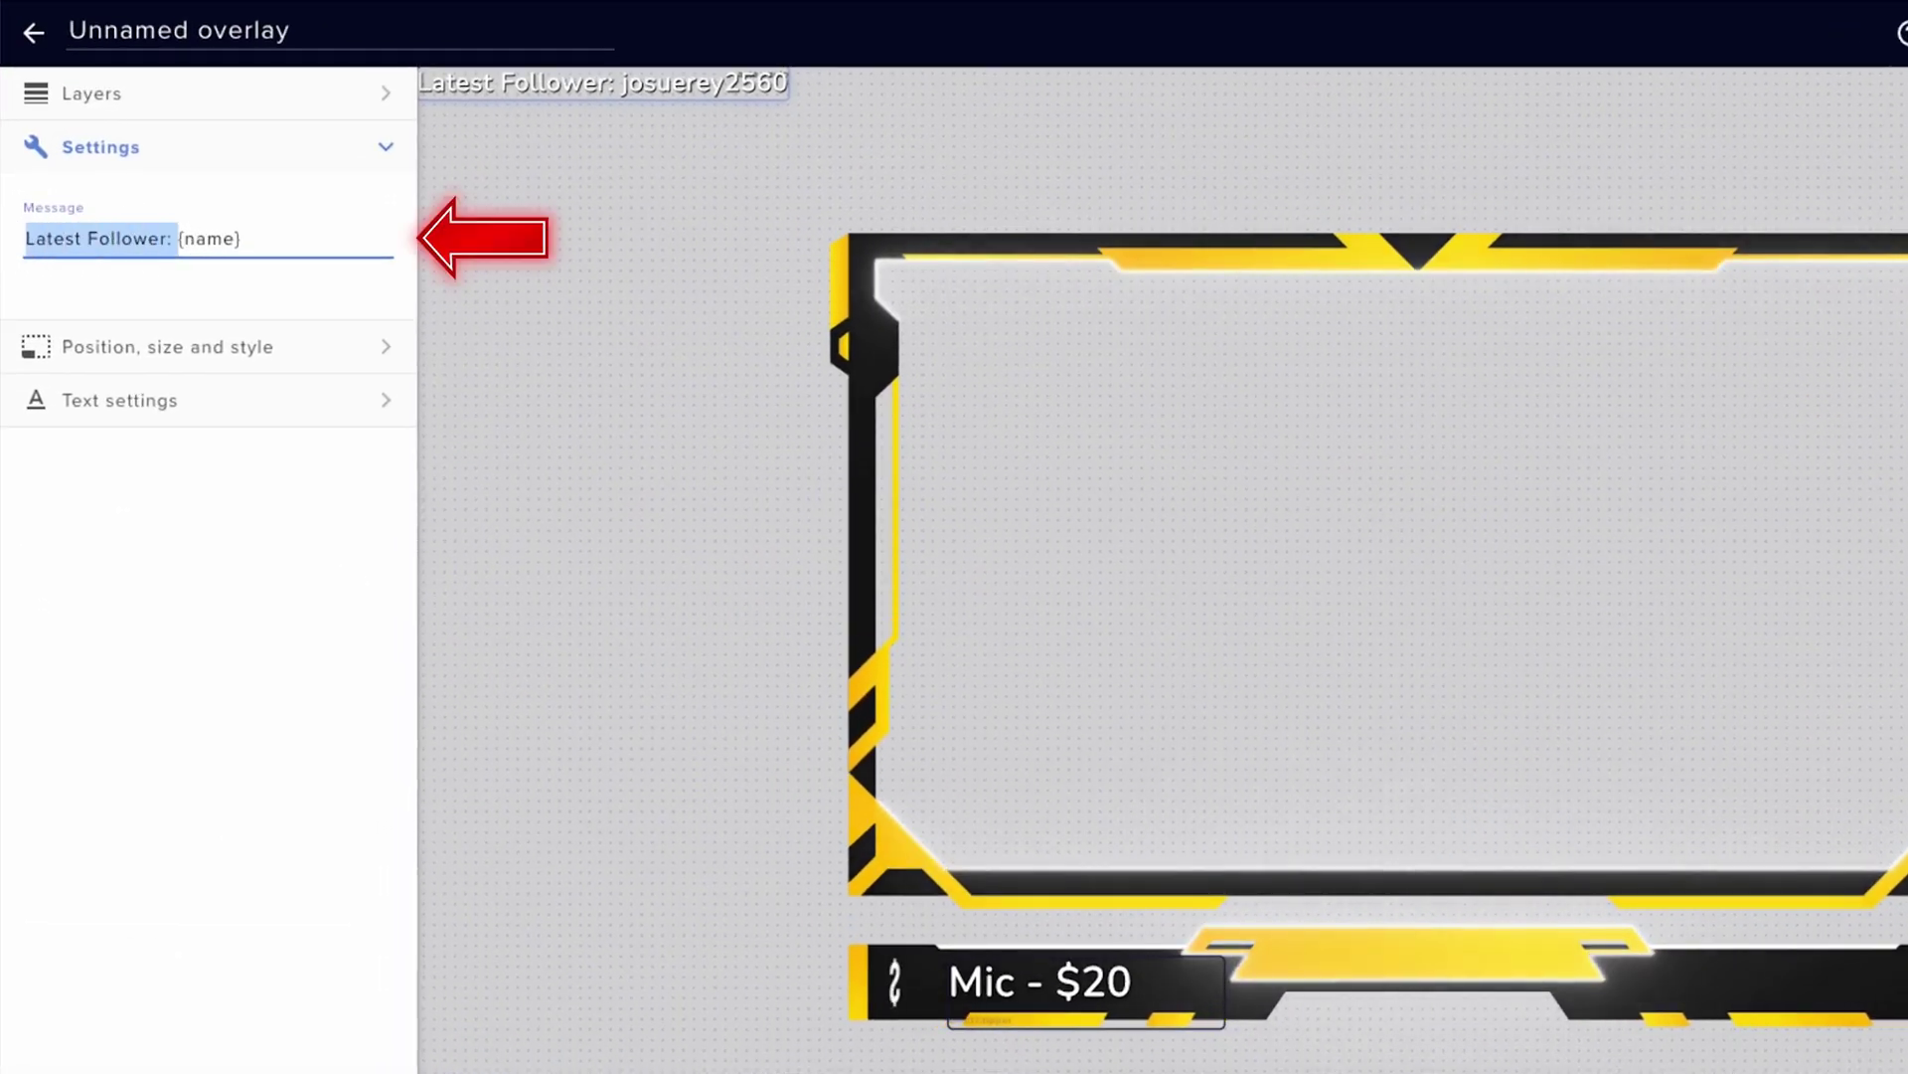
key(BackSpace)
drag(497, 85, 1760, 1005)
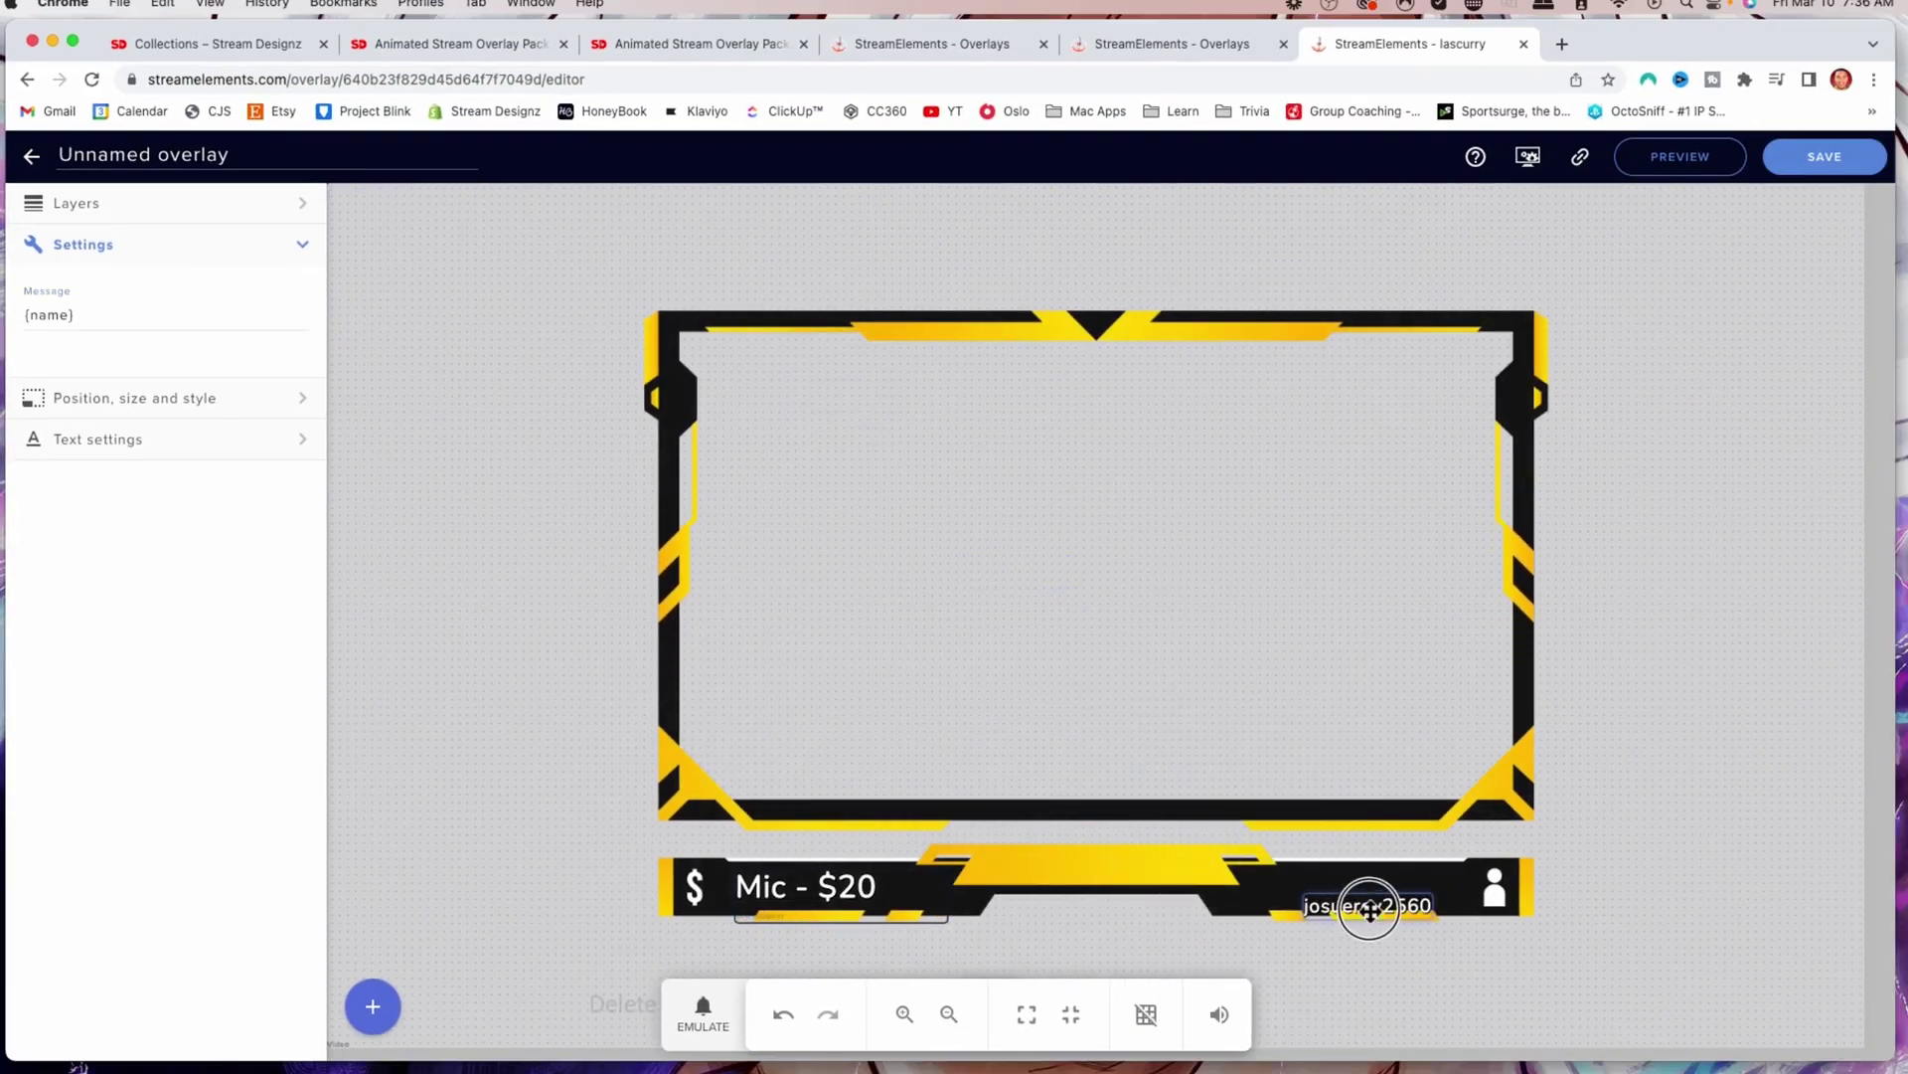
- Enable a custom font for the tipper label and set its font family to "IMpact"
click(801, 877)
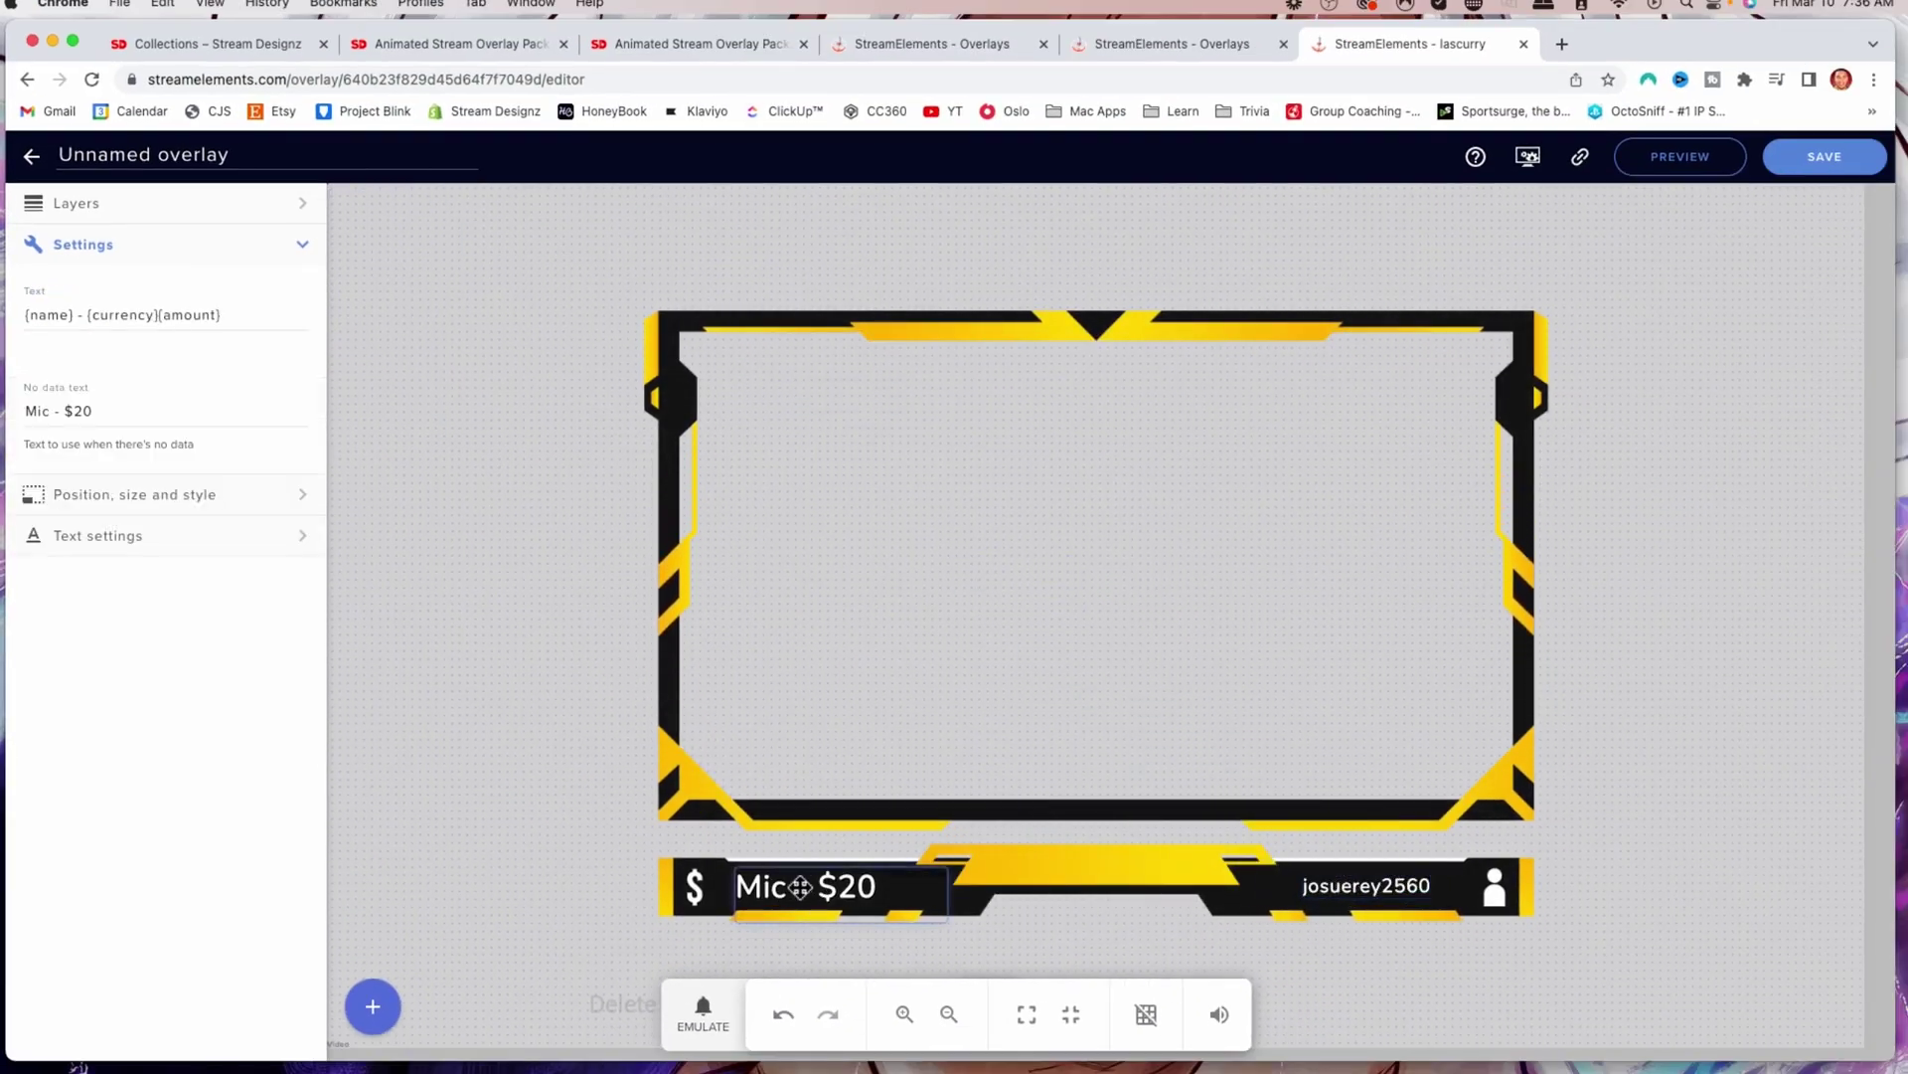
click(140, 438)
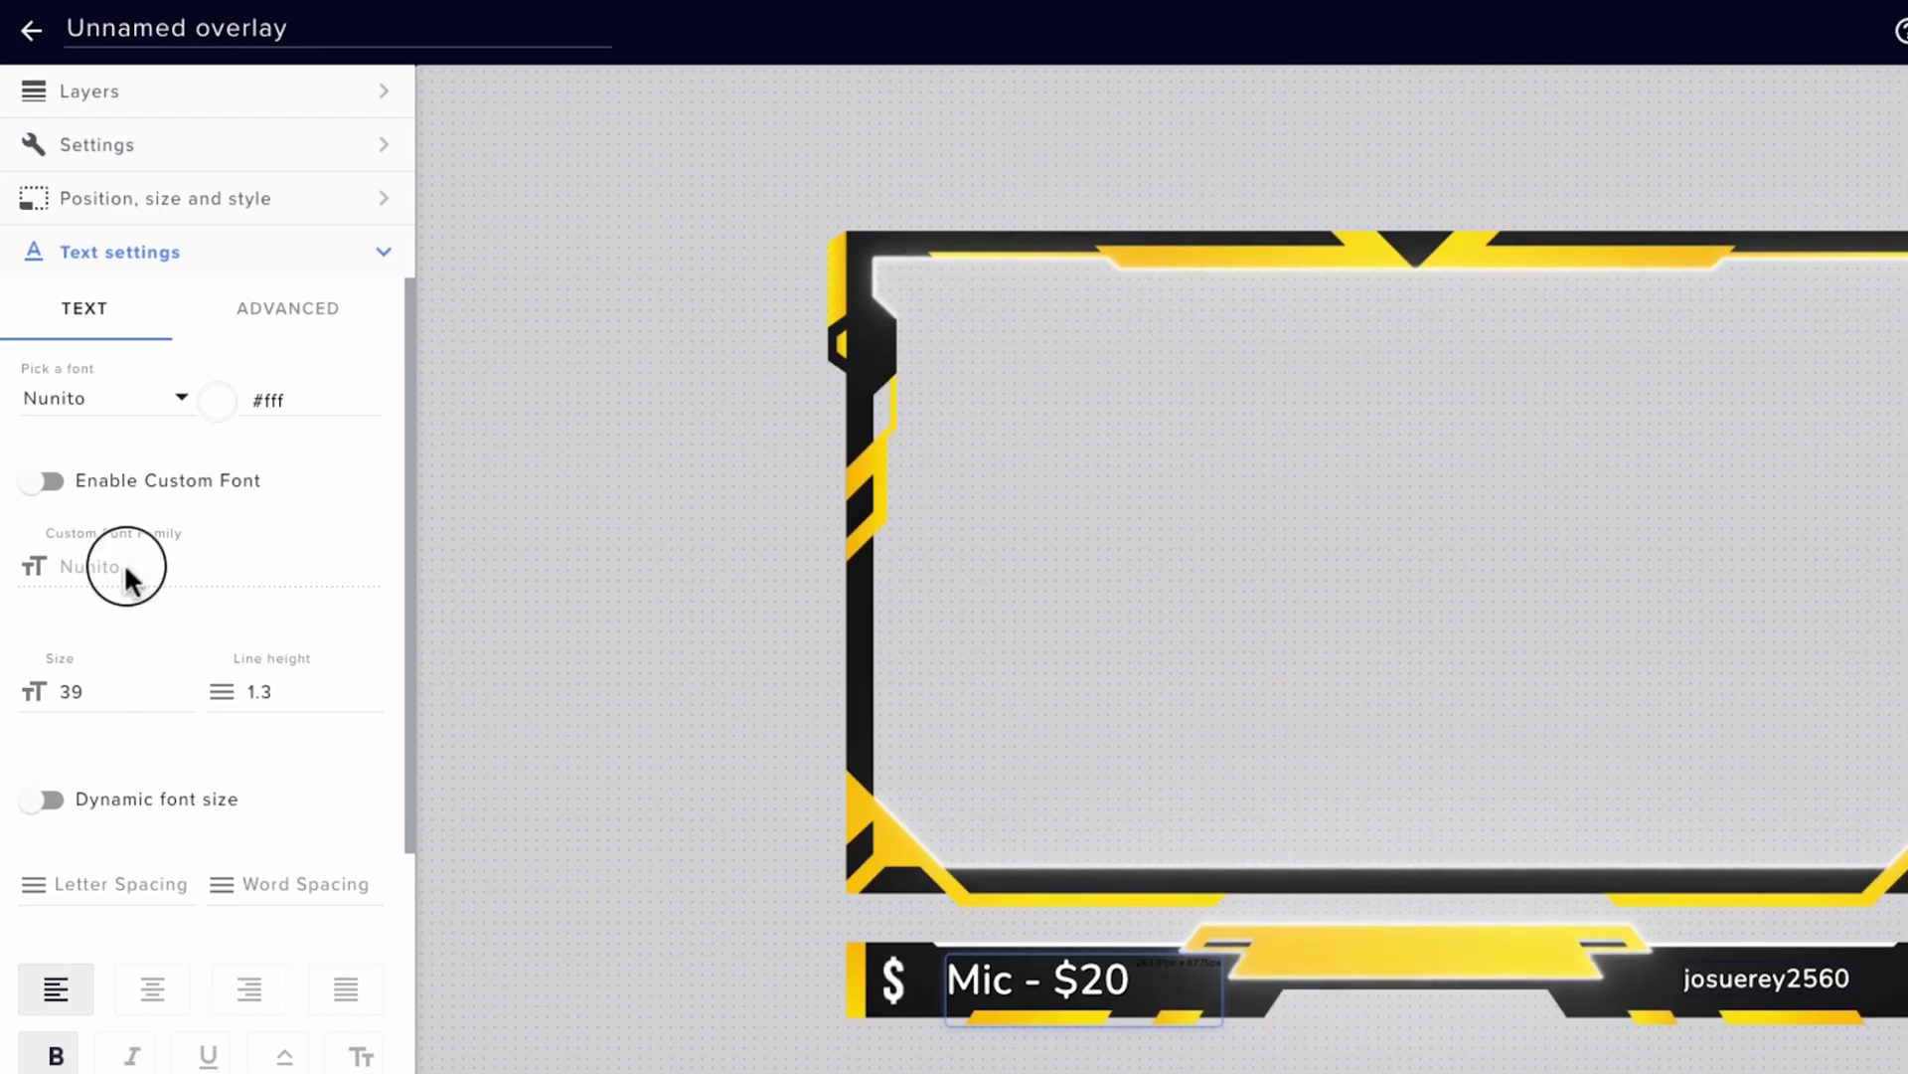
click(43, 483)
drag(120, 565, 27, 561)
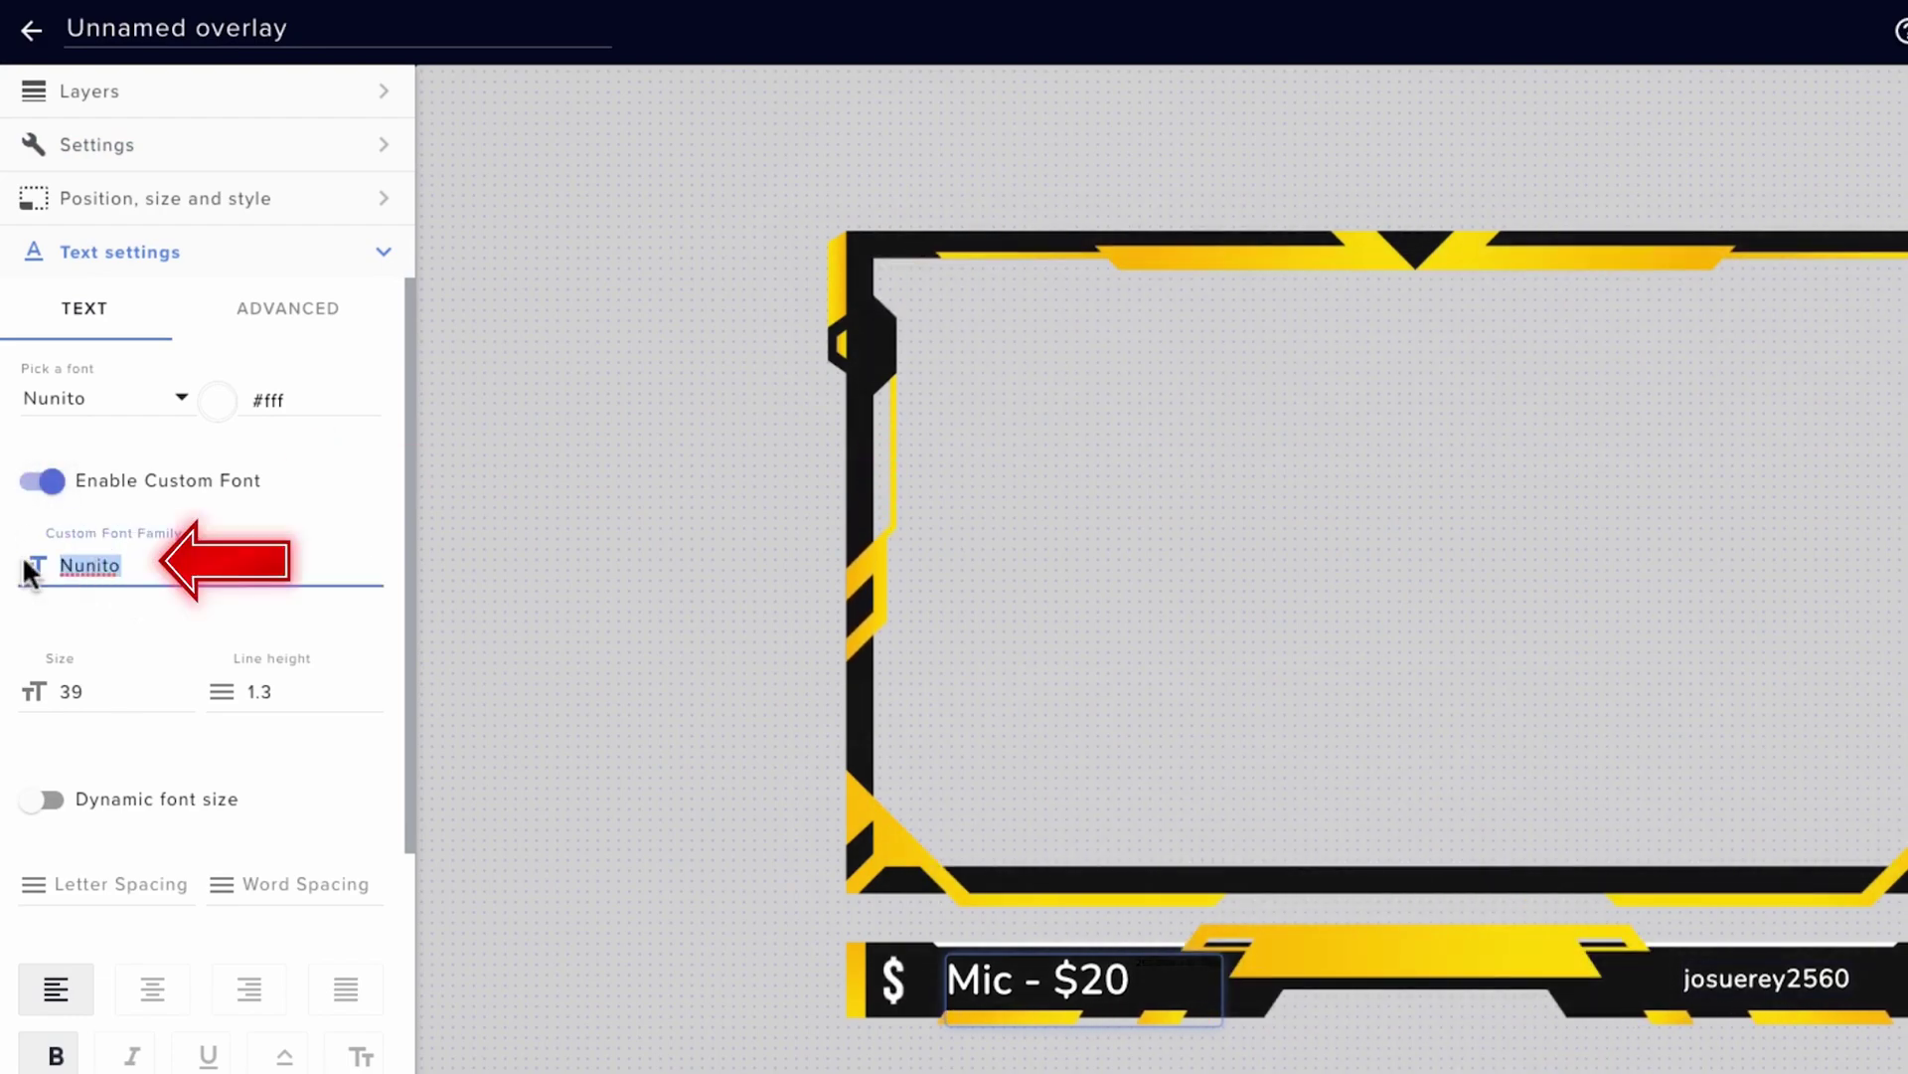
text(IMpact)
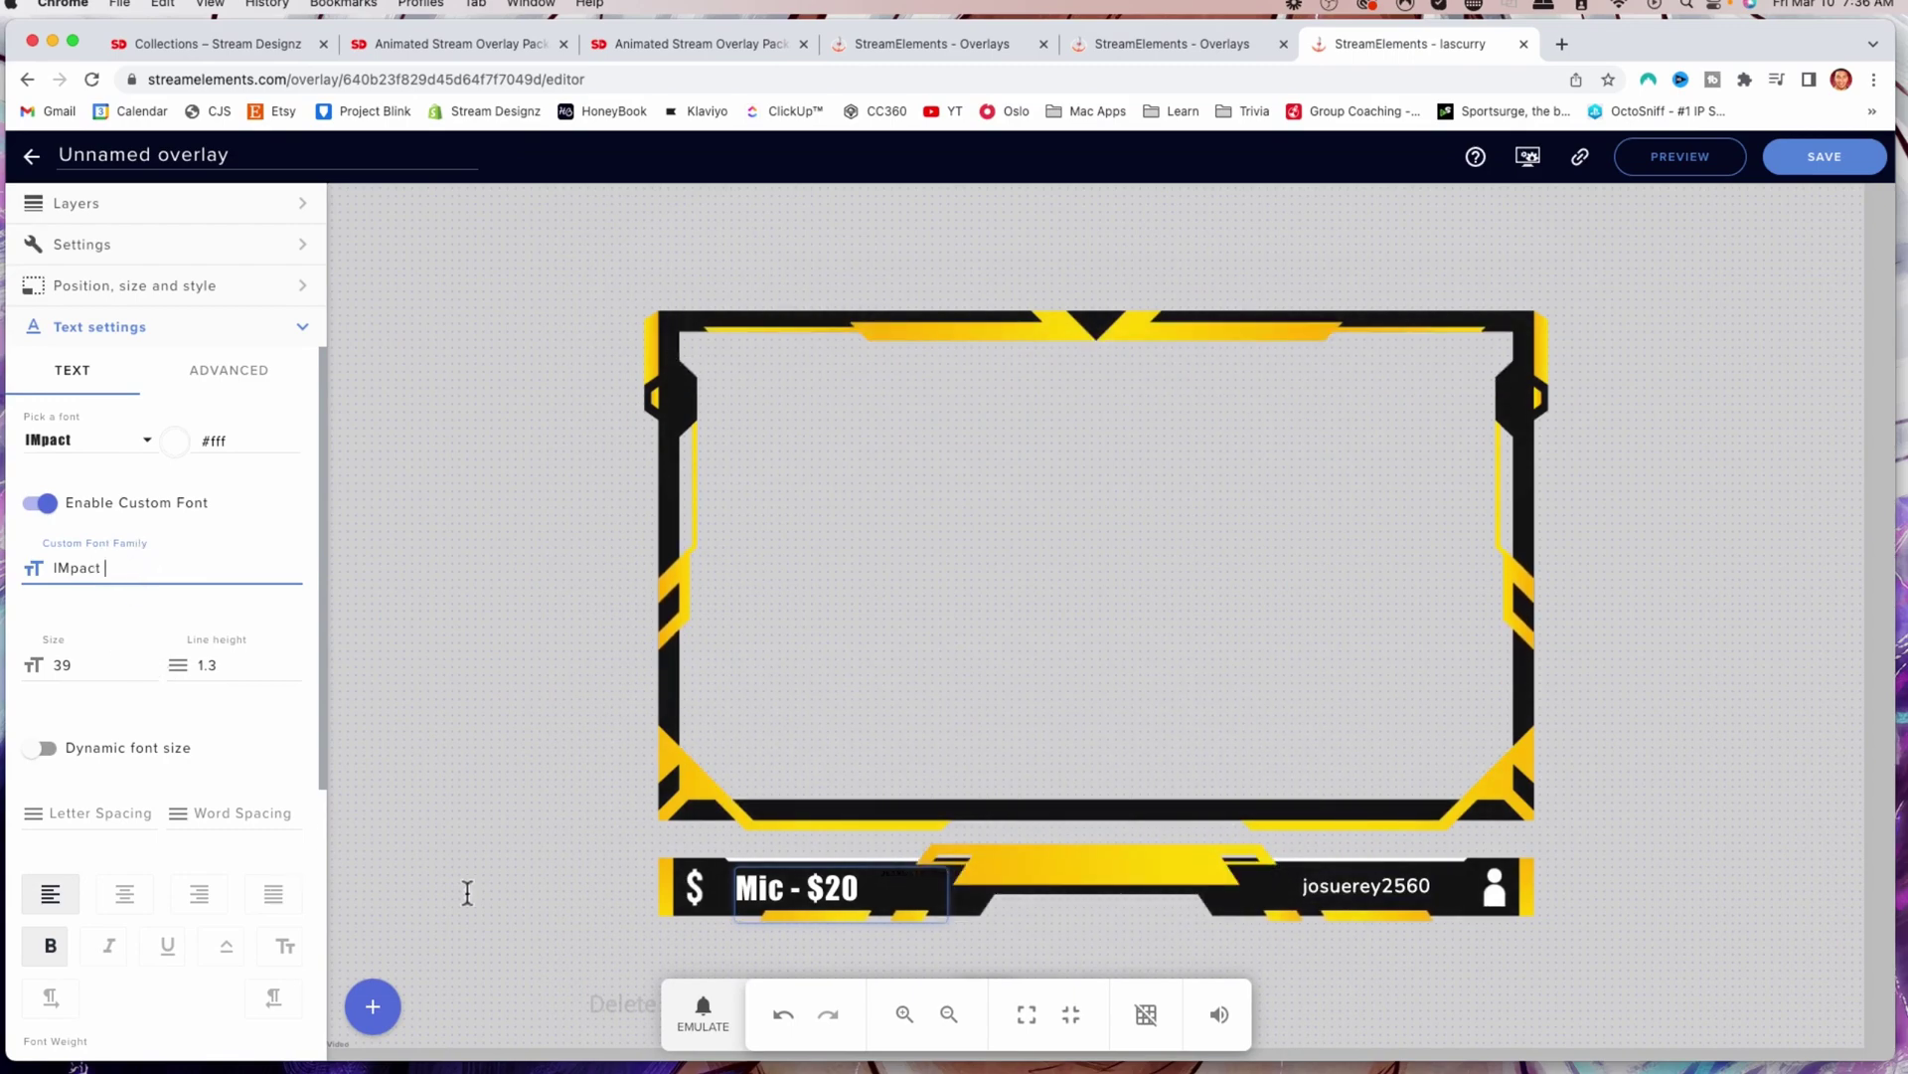
click(540, 909)
- Set the follower label's font size to 32 and its custom font to "impact", and realign it within the bottom bar
click(1387, 892)
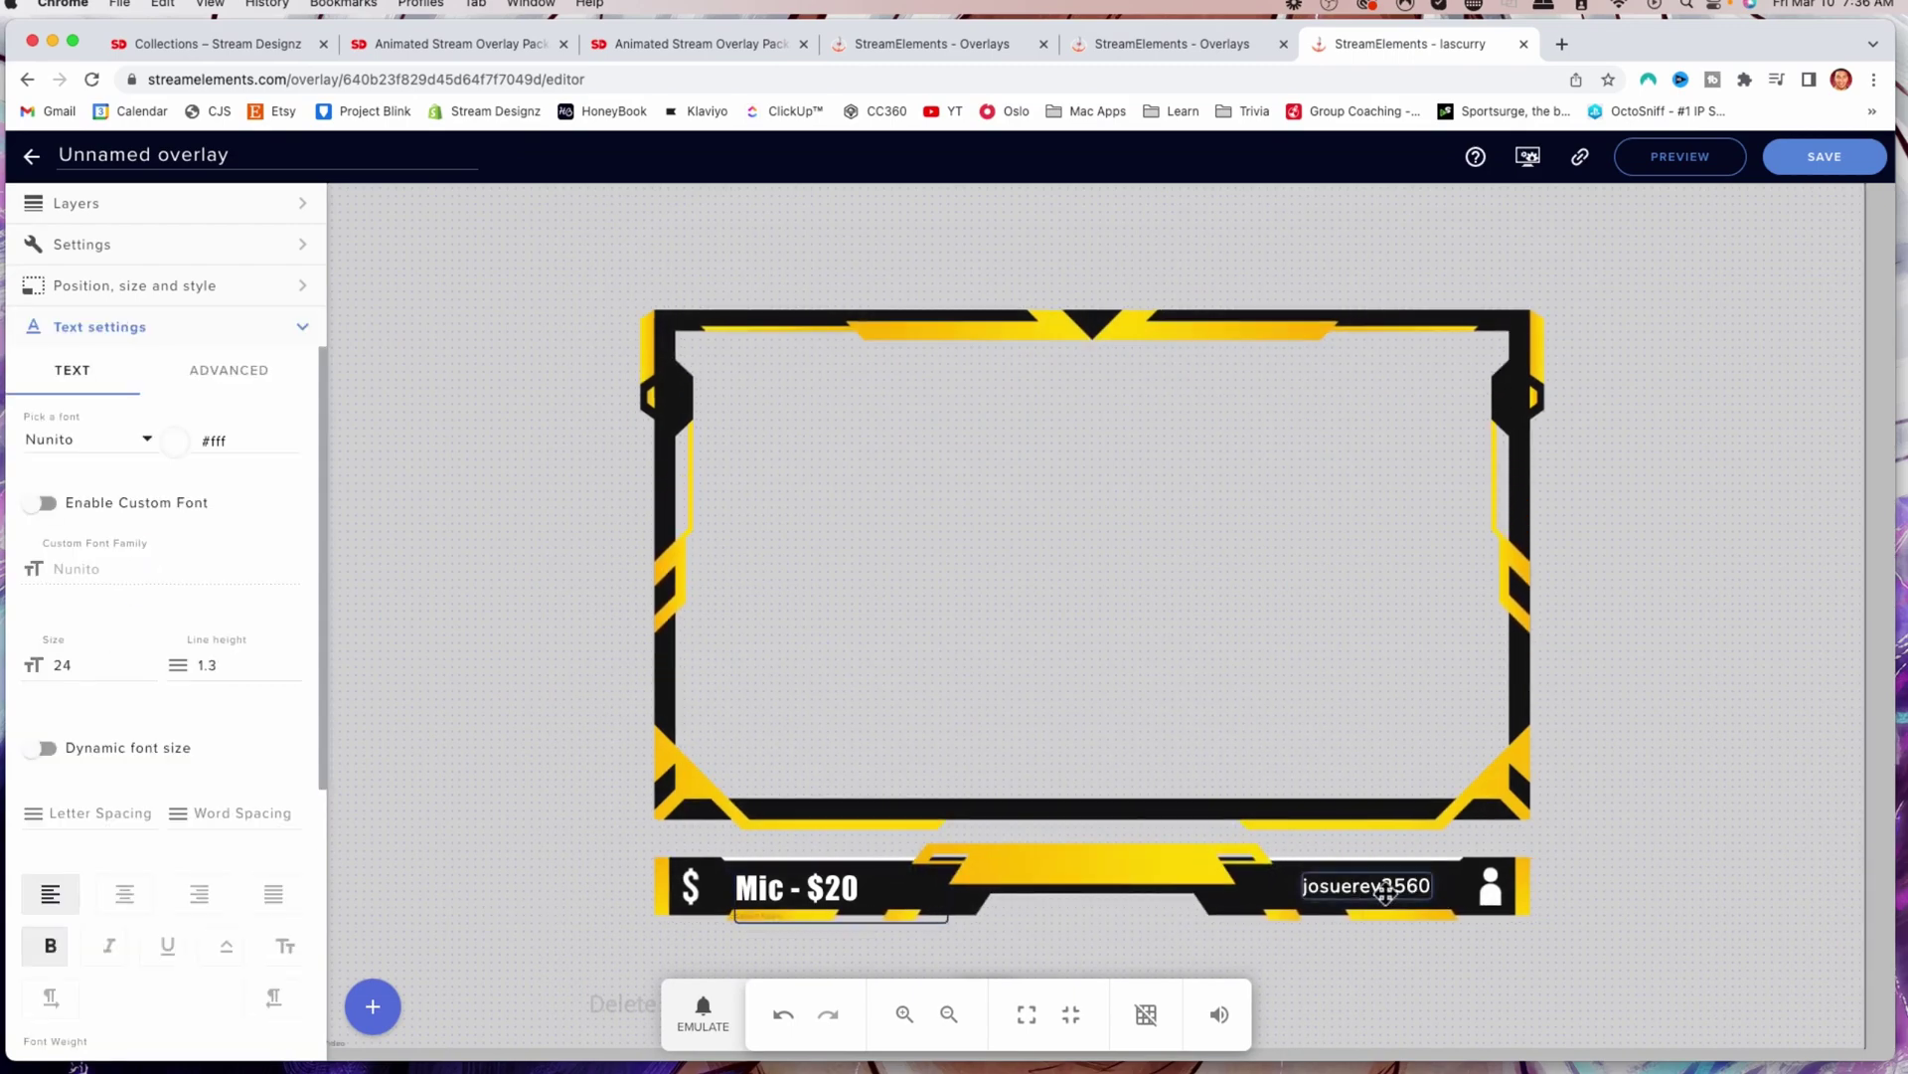
click(148, 661)
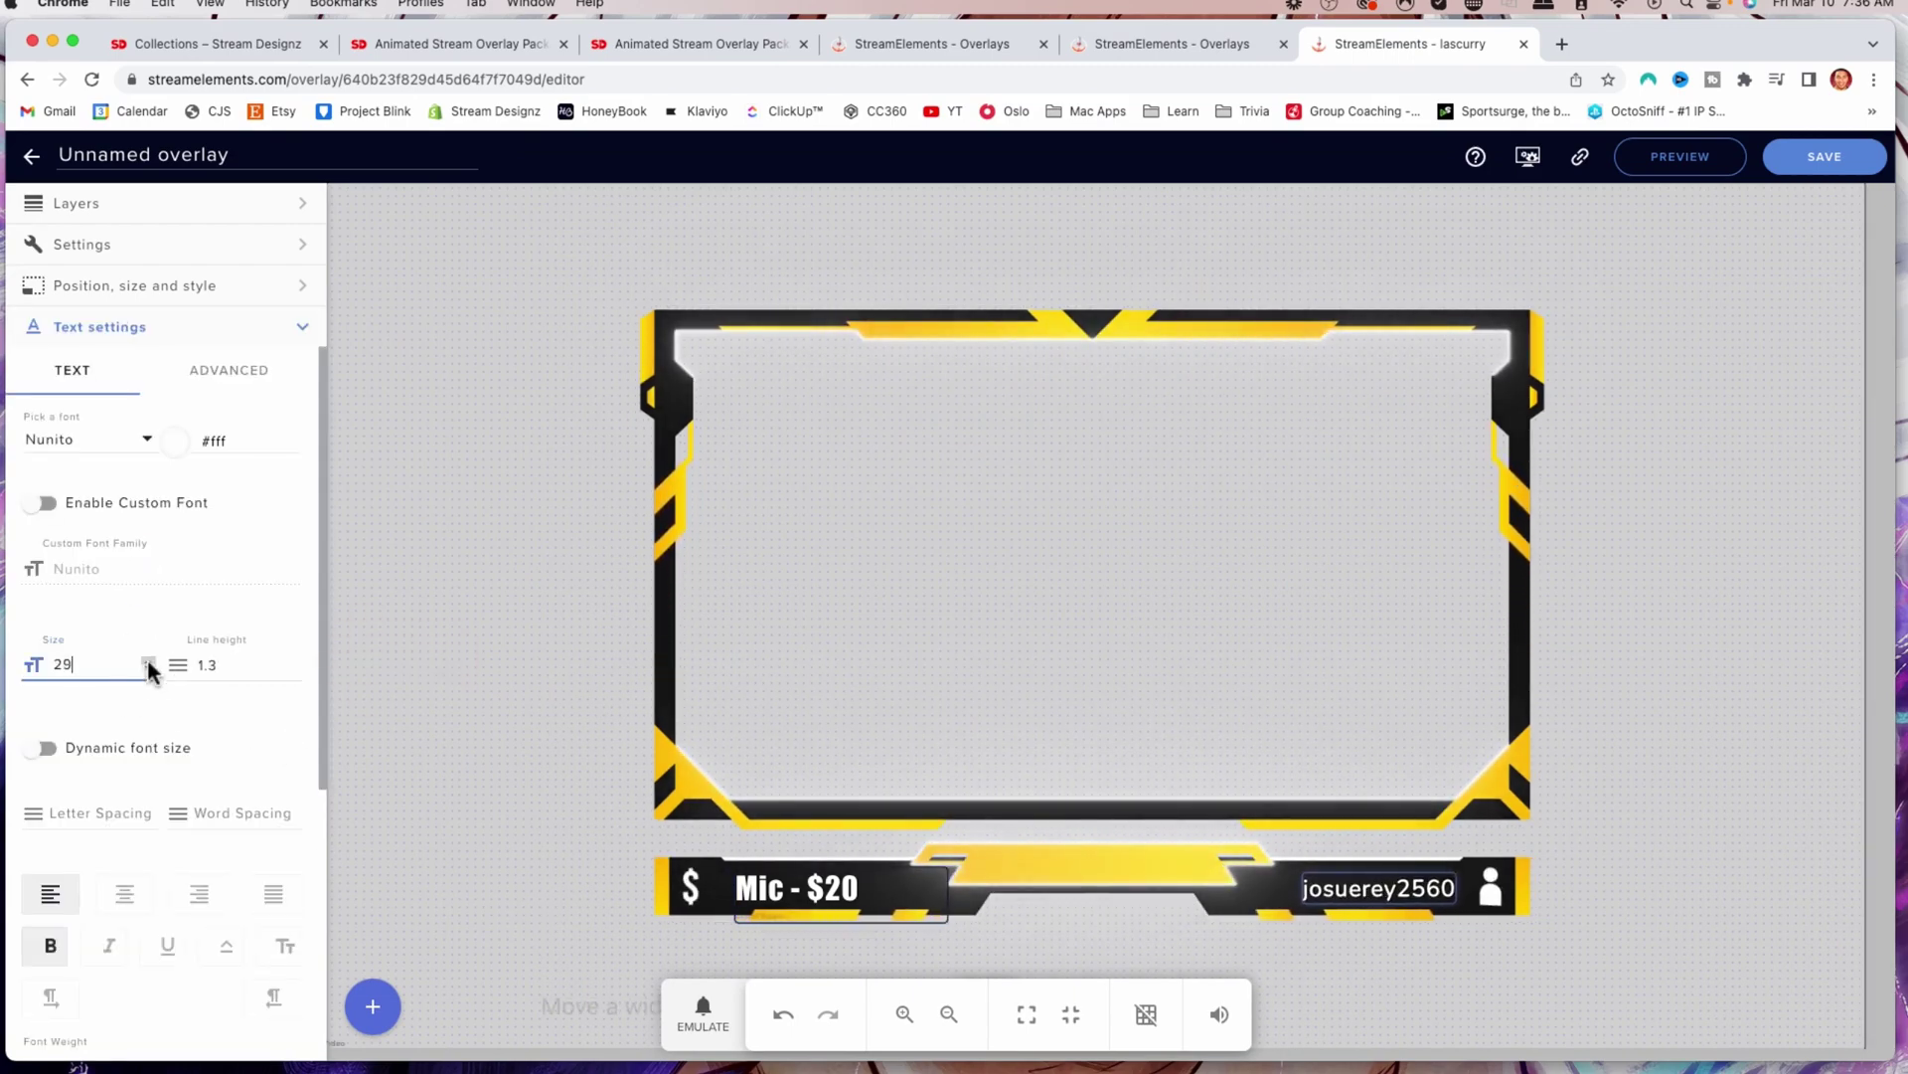
click(43, 503)
double_click(40, 568)
text(impac)
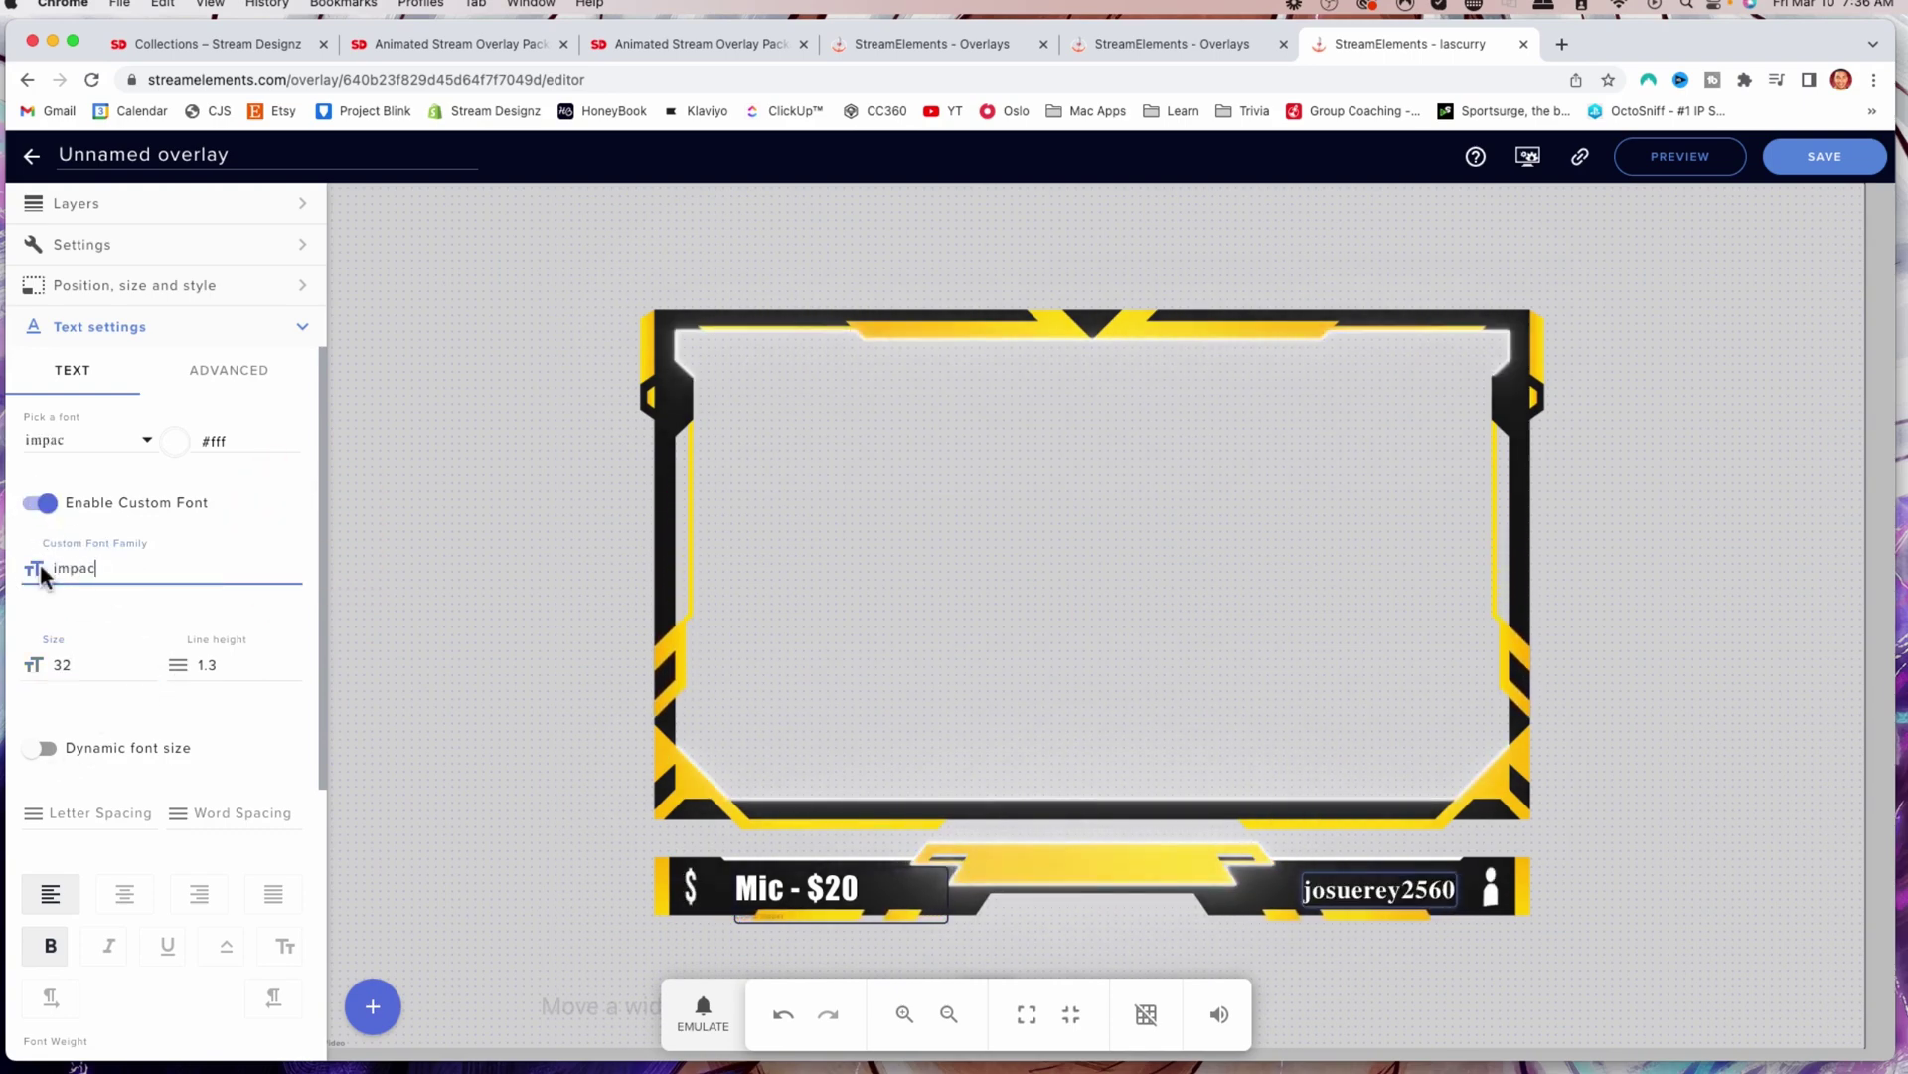
text(t)
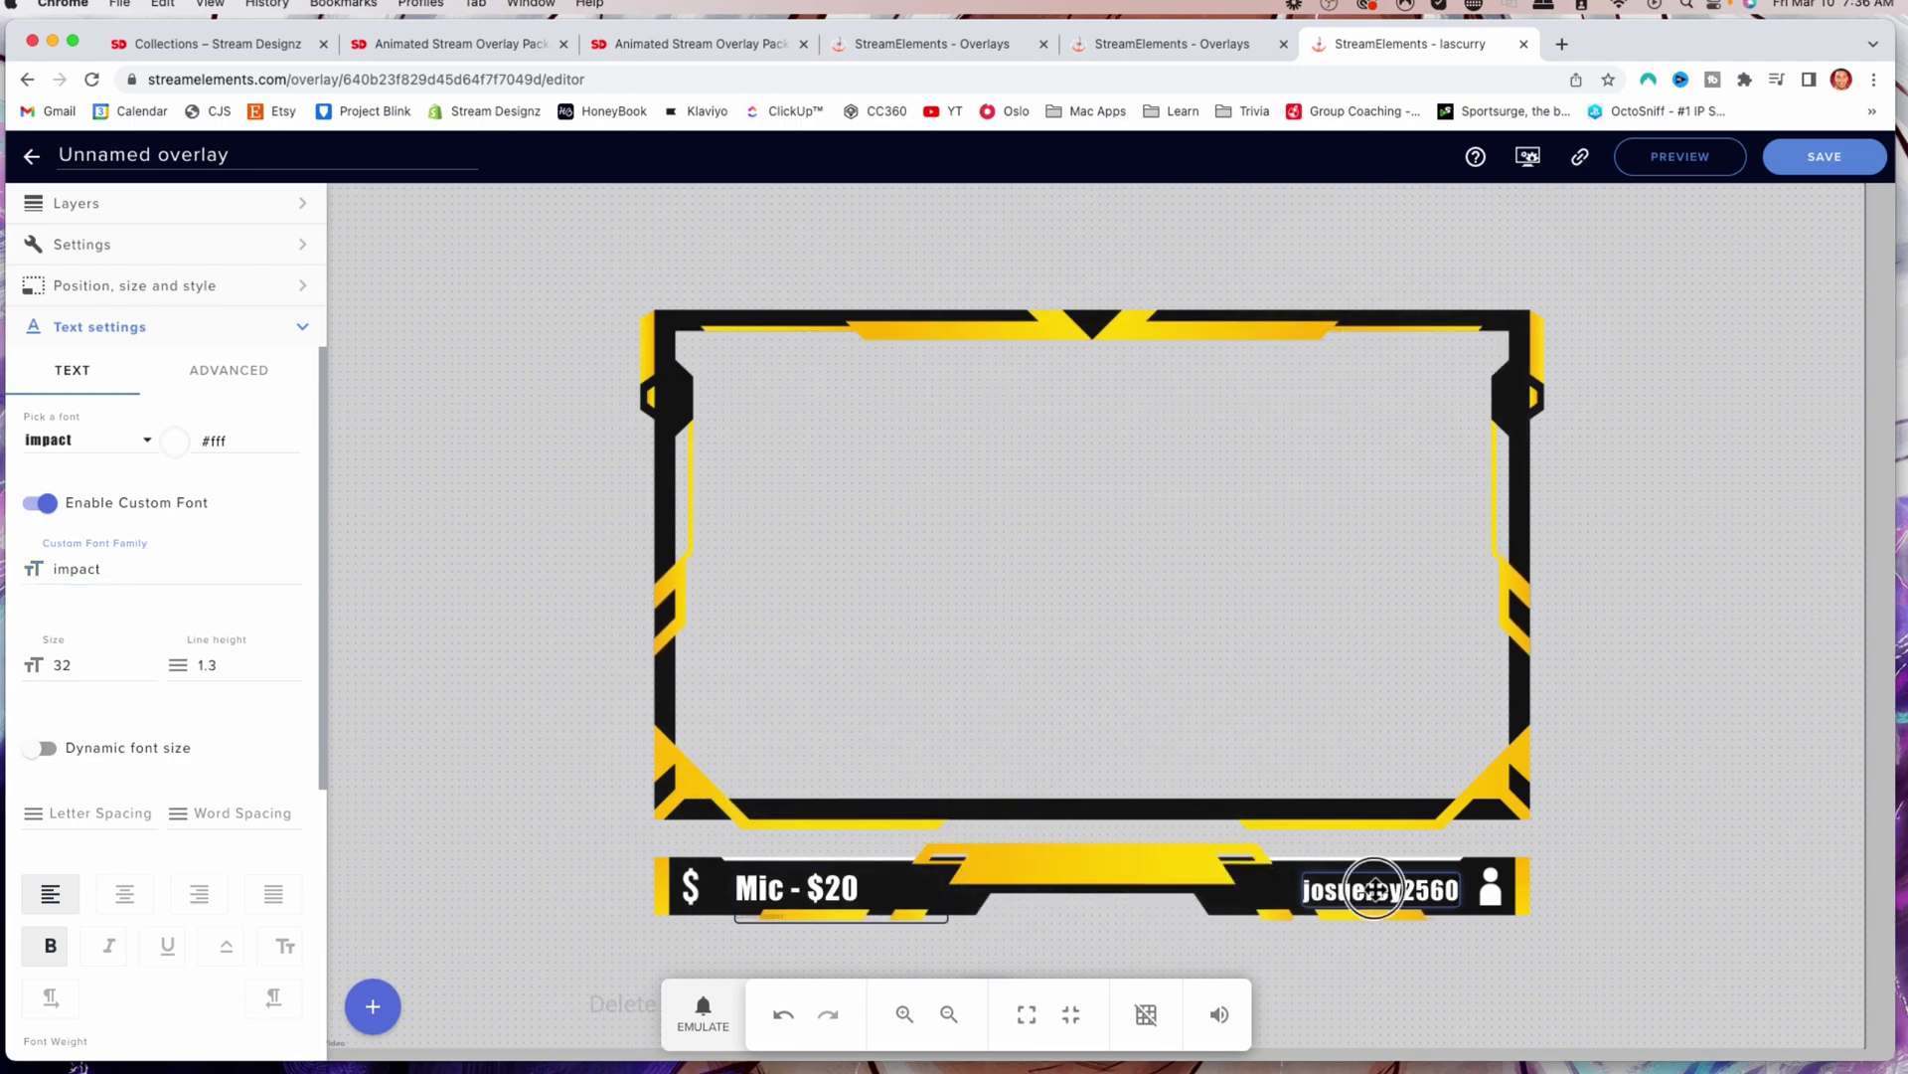
click(1389, 981)
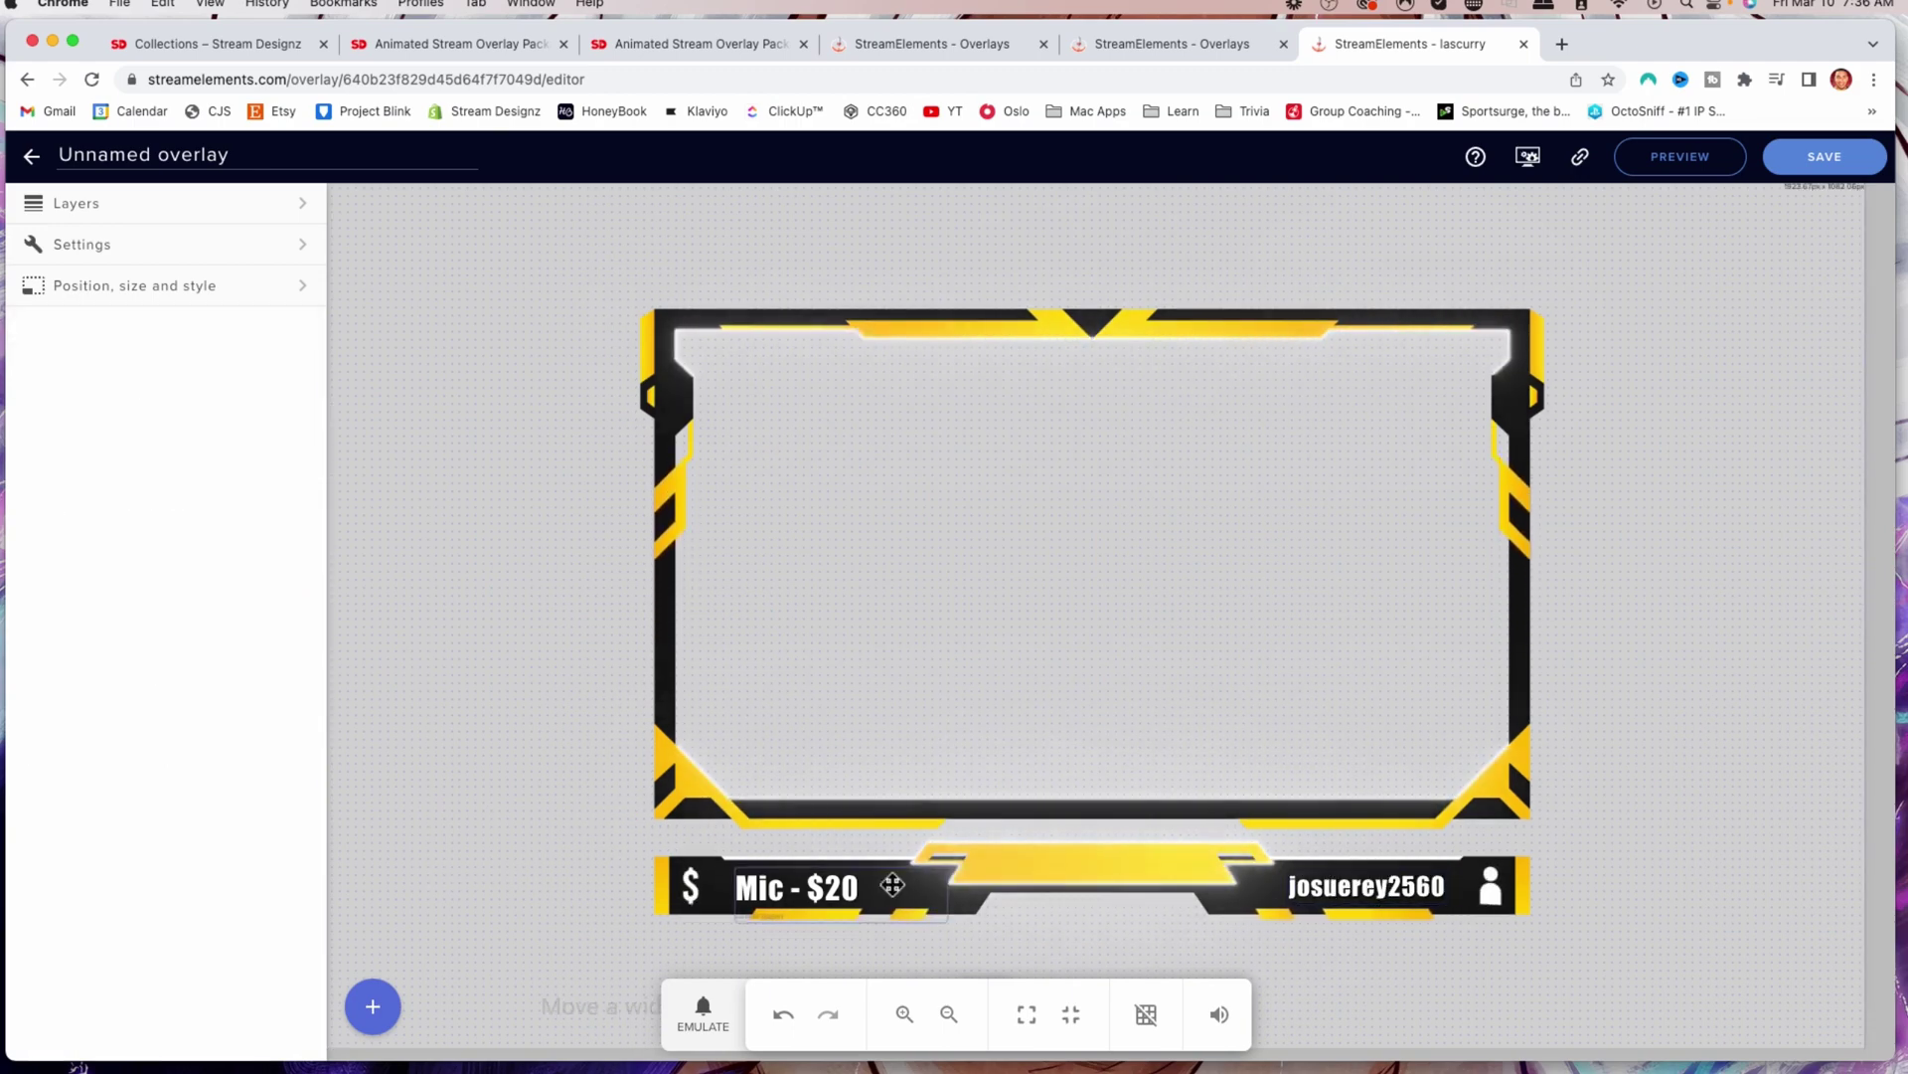
- Replace the tipper label's no-data text with a copy of its main text, "{name} - {currency}{amount}"
click(762, 880)
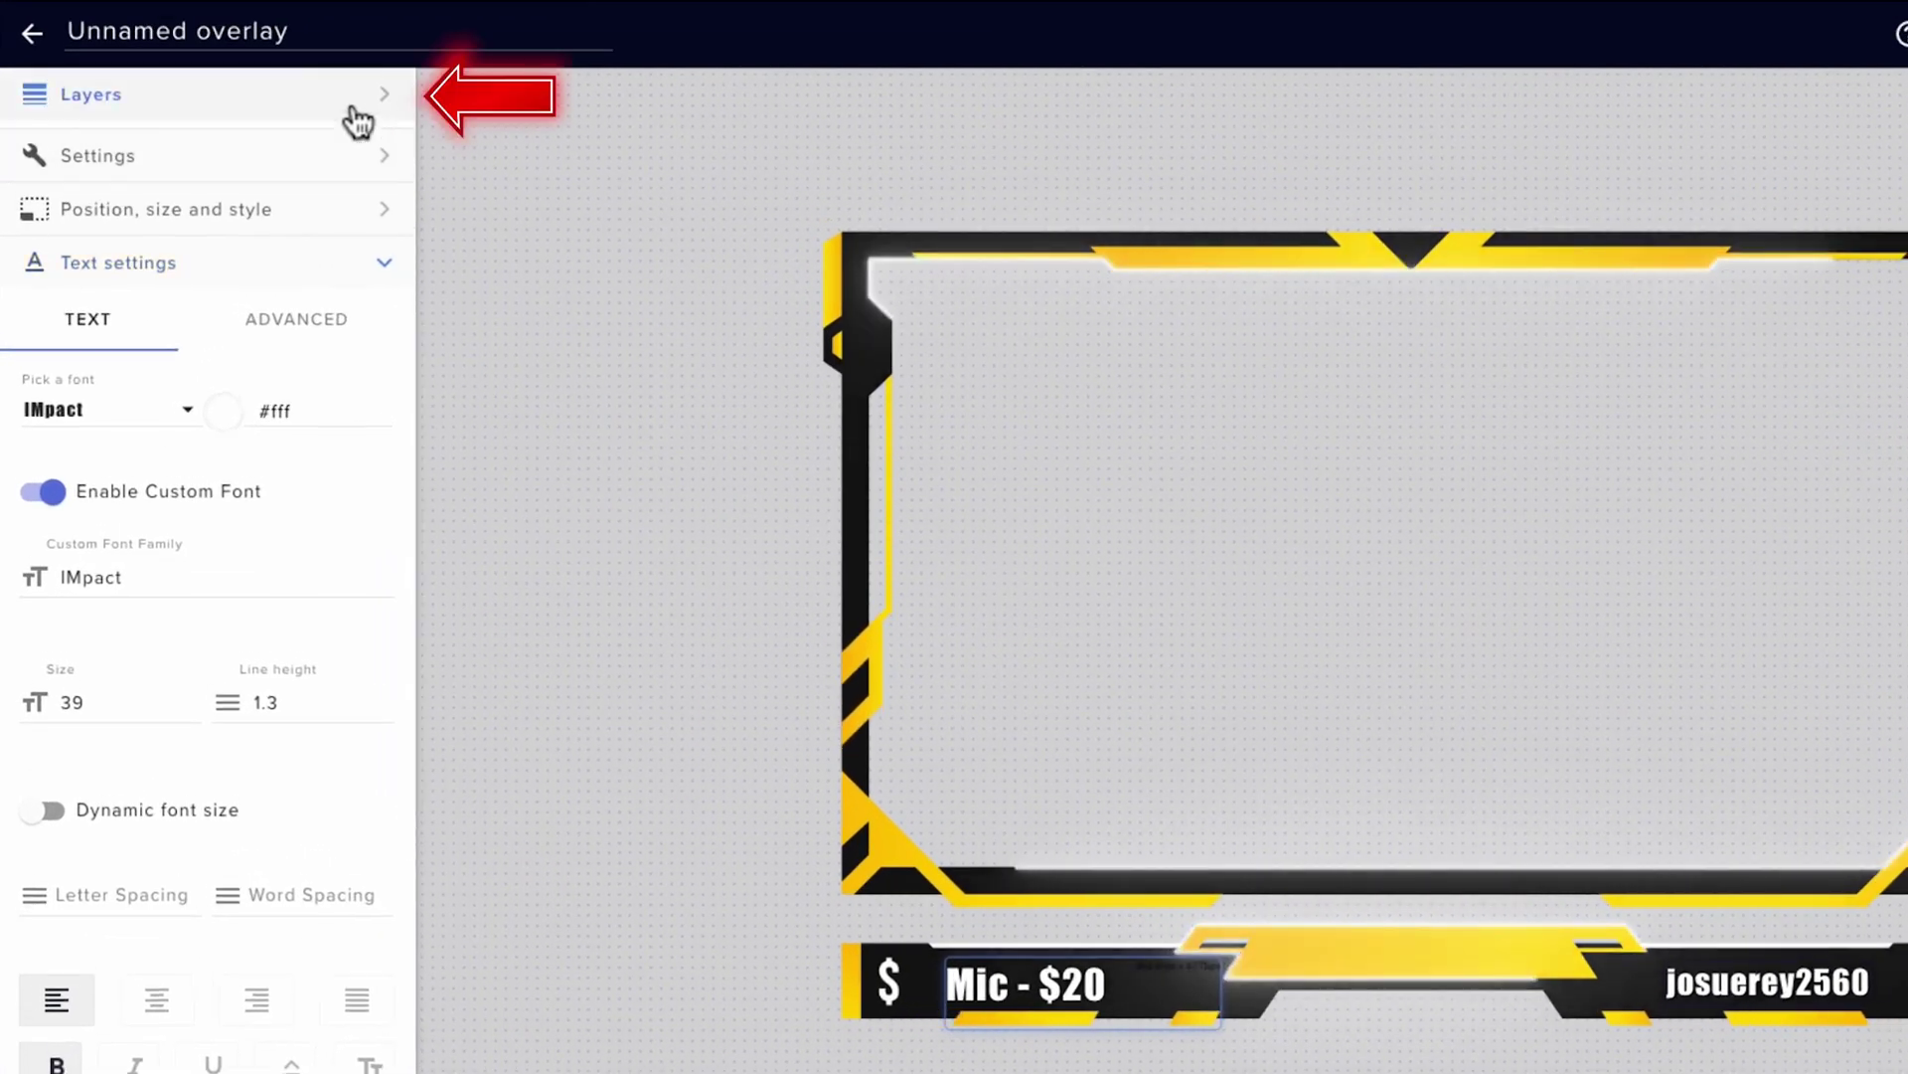
click(270, 244)
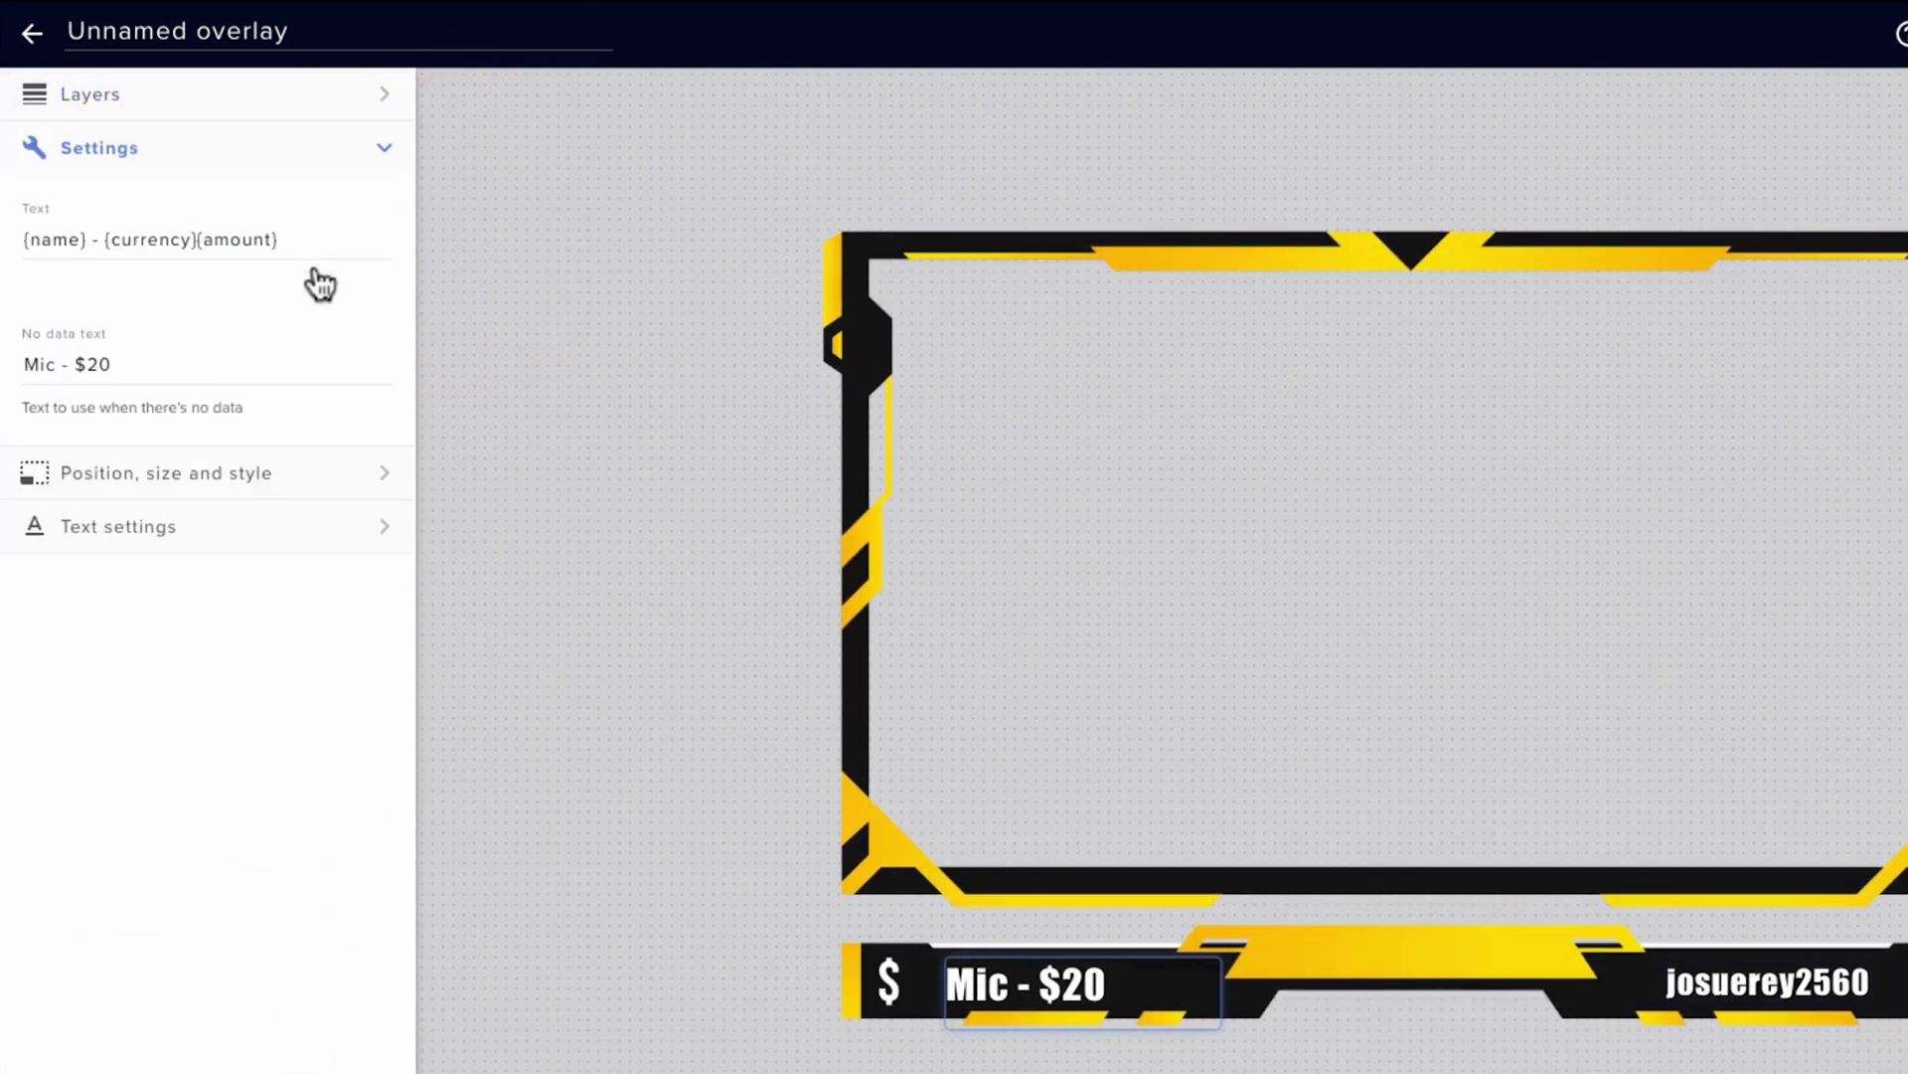
click(152, 366)
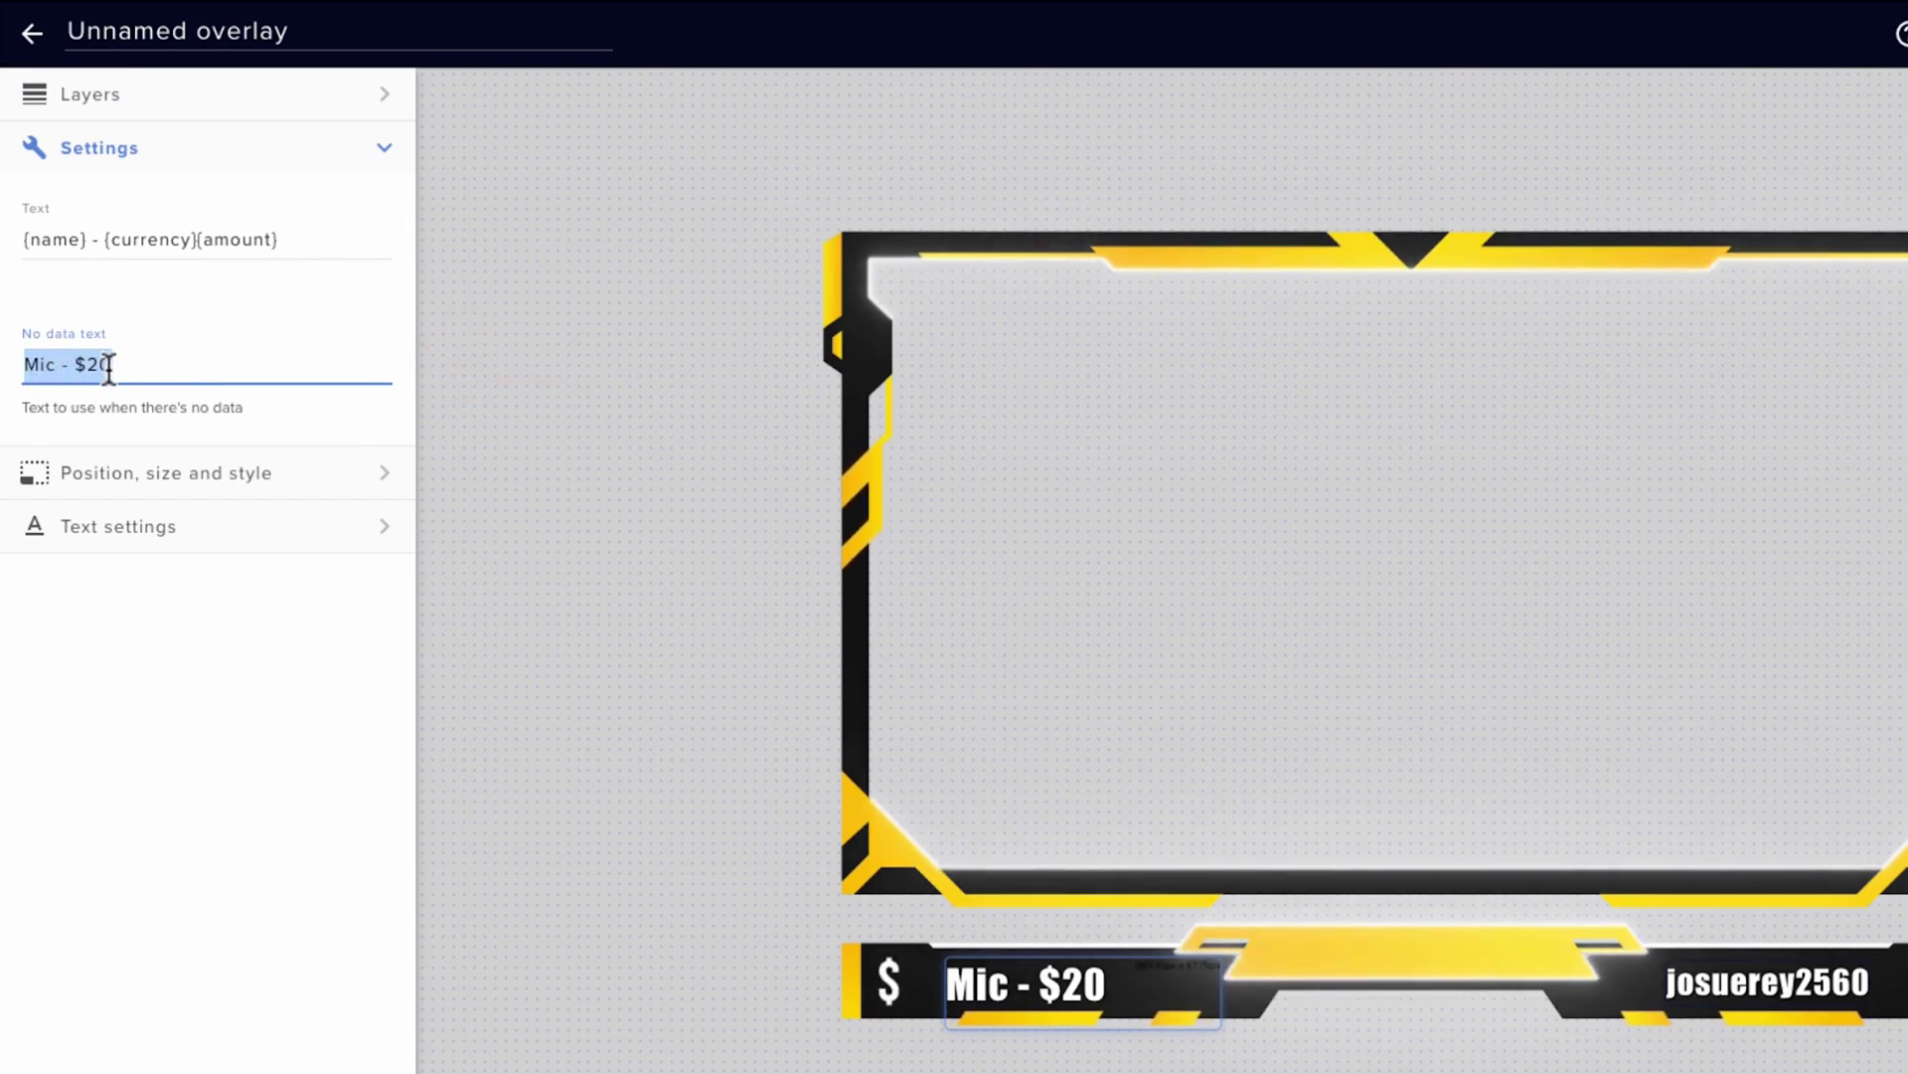
key(BackSpace)
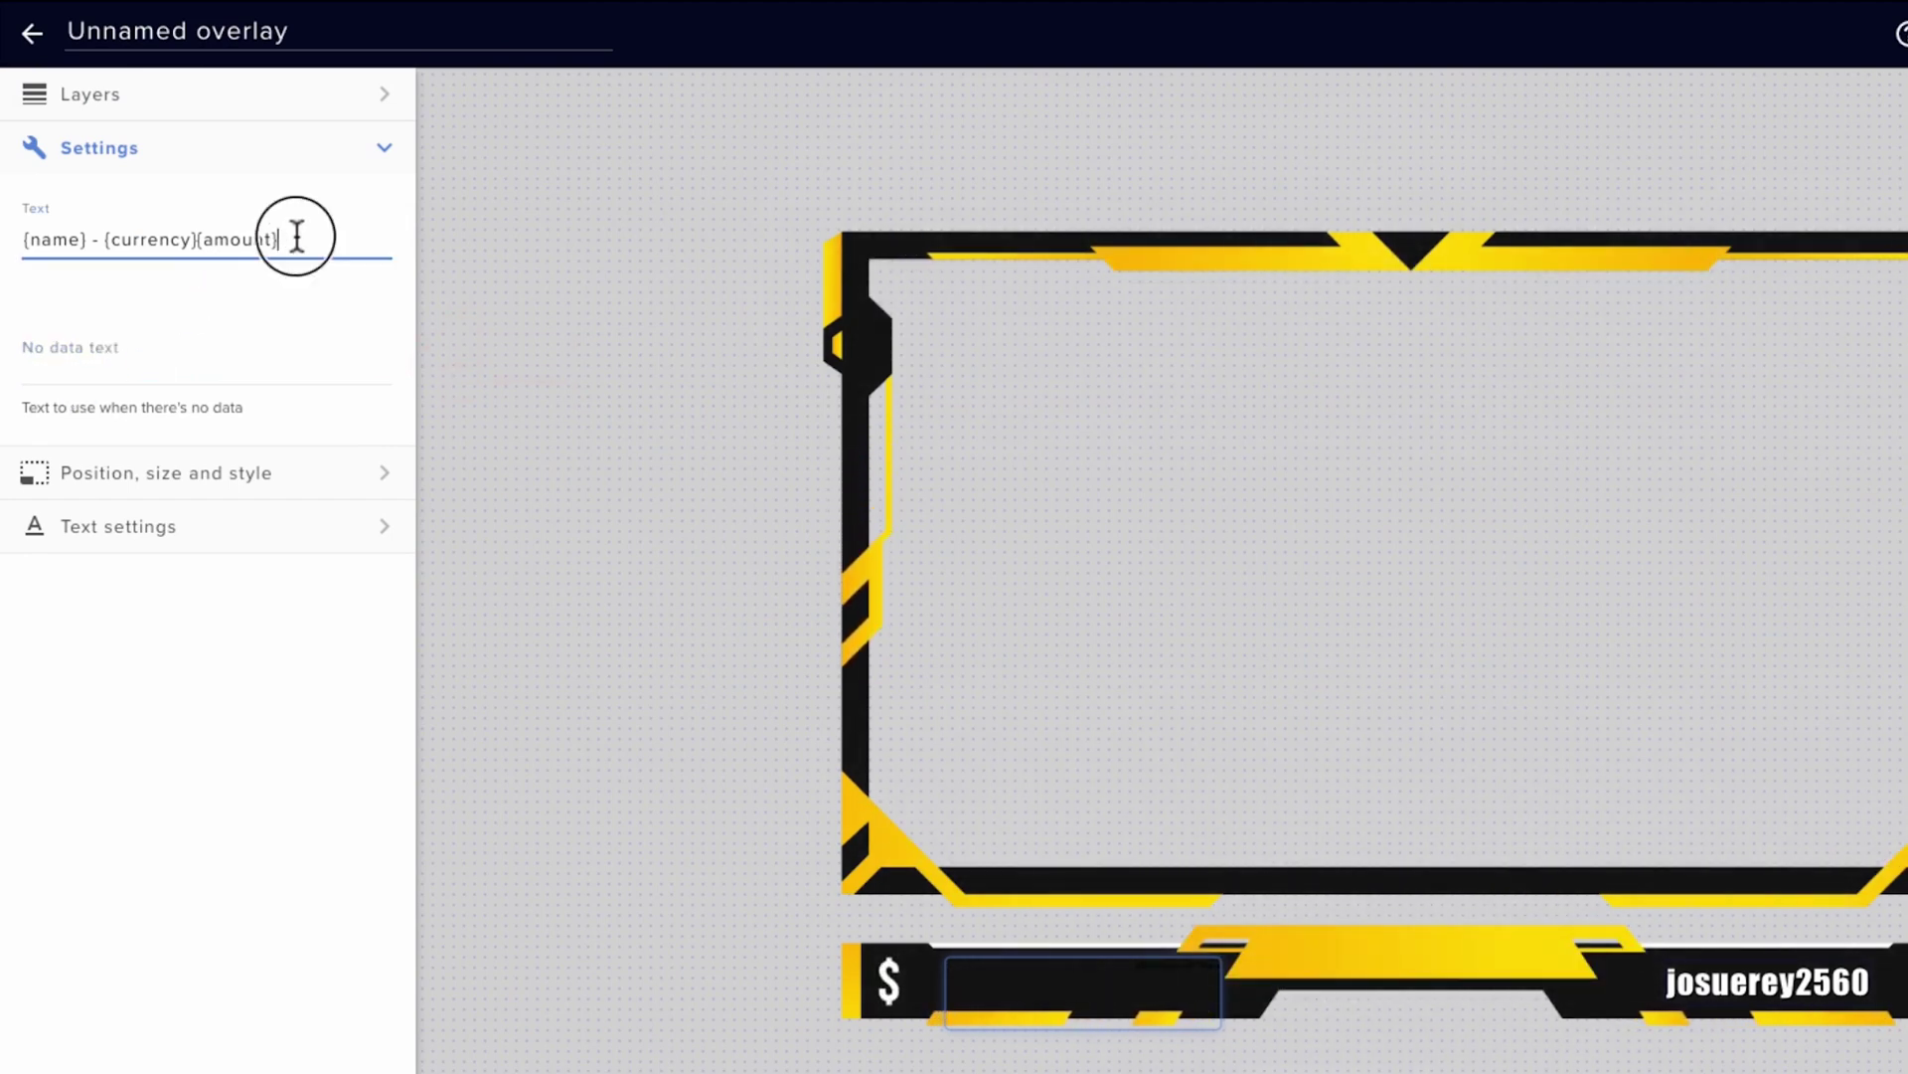
key(ctrl+a)
key(ctrl+c)
click(53, 368)
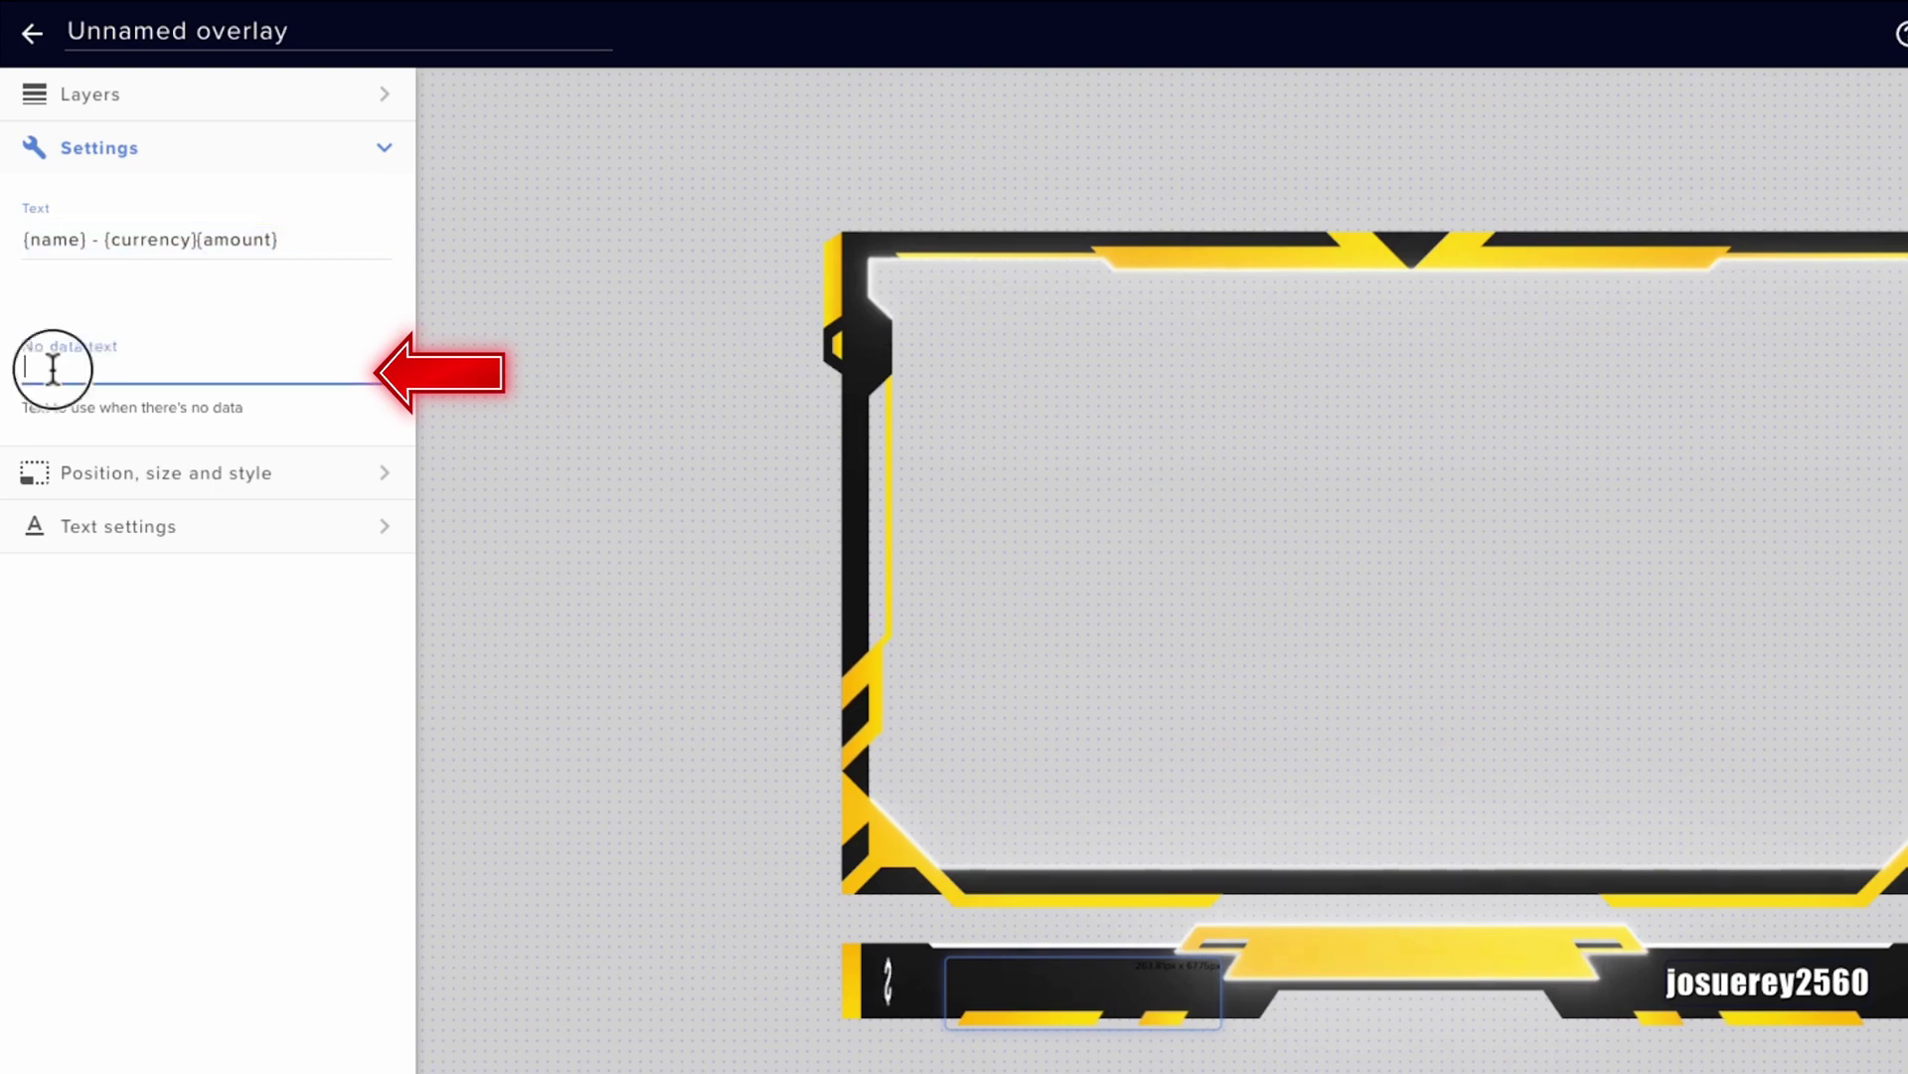
key(ctrl+v)
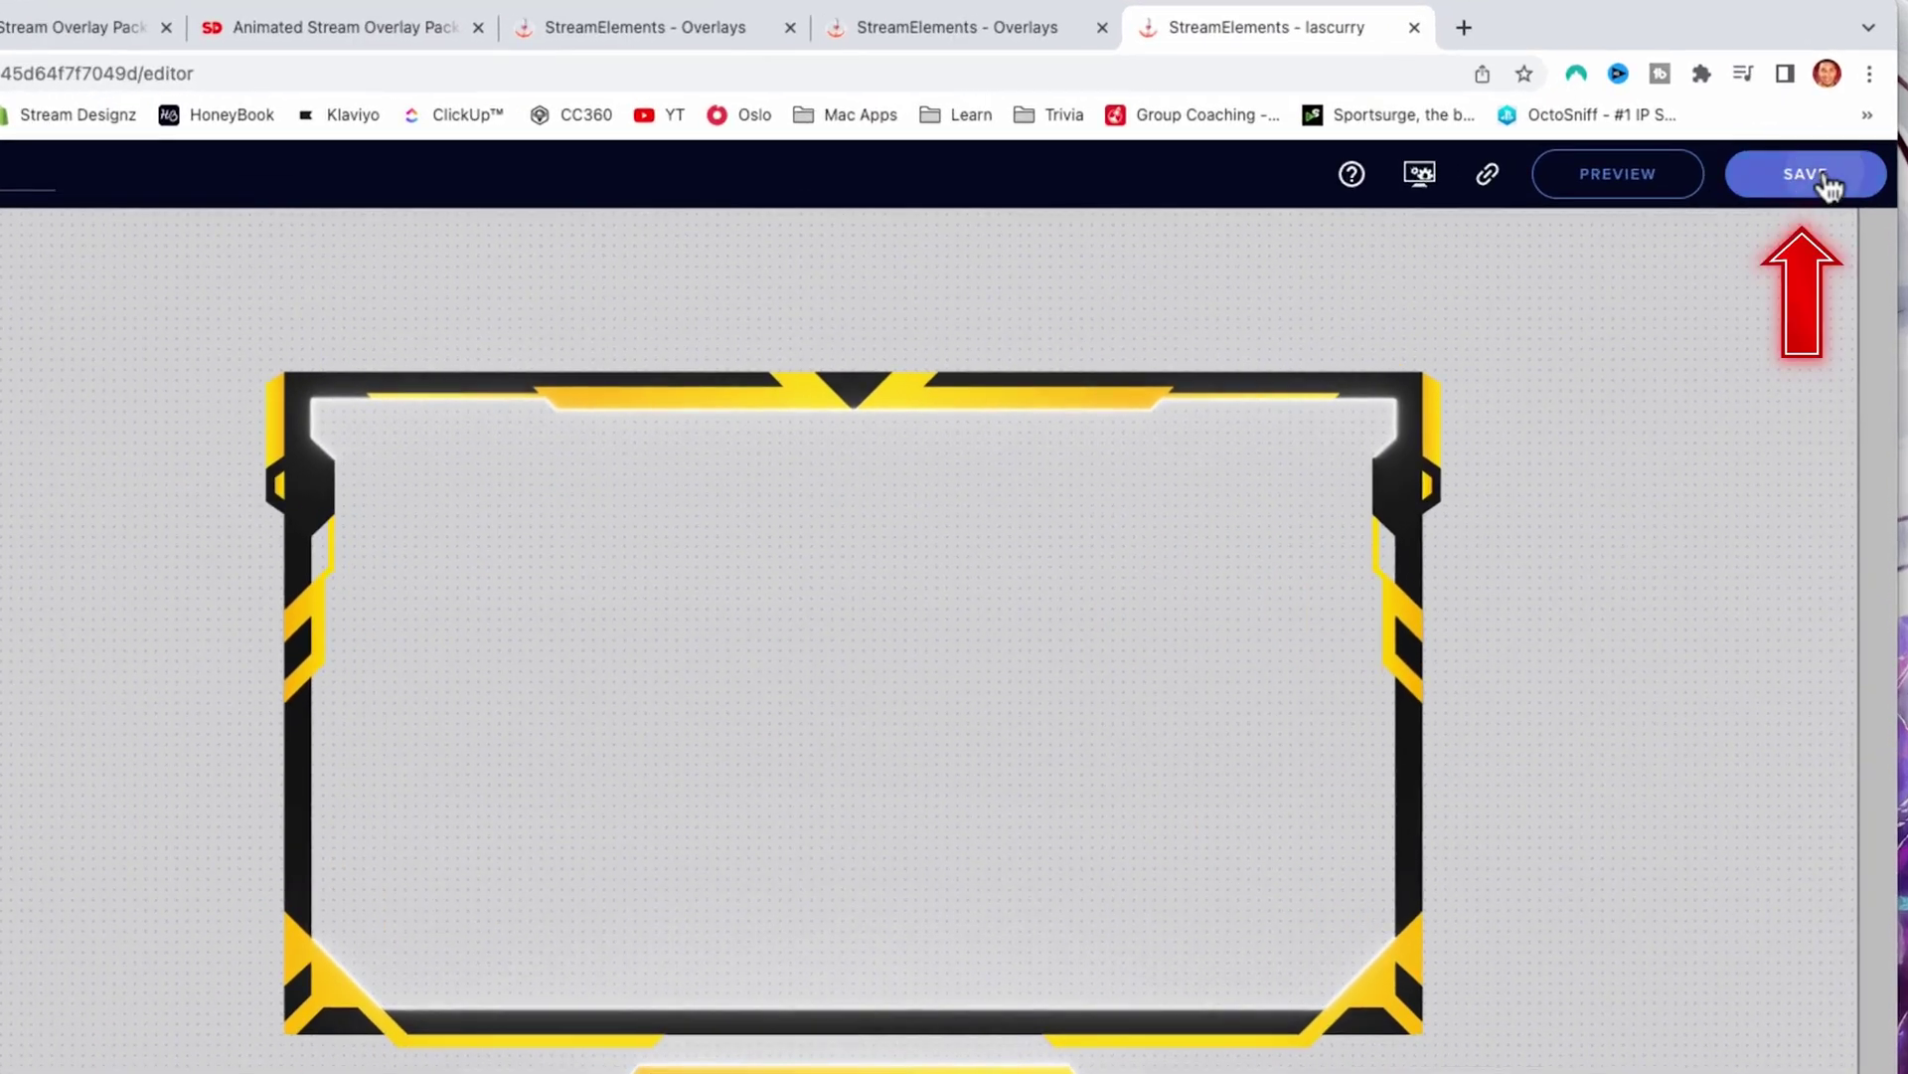
- Save the overlay under the name "Webcam Overlay"
click(1825, 156)
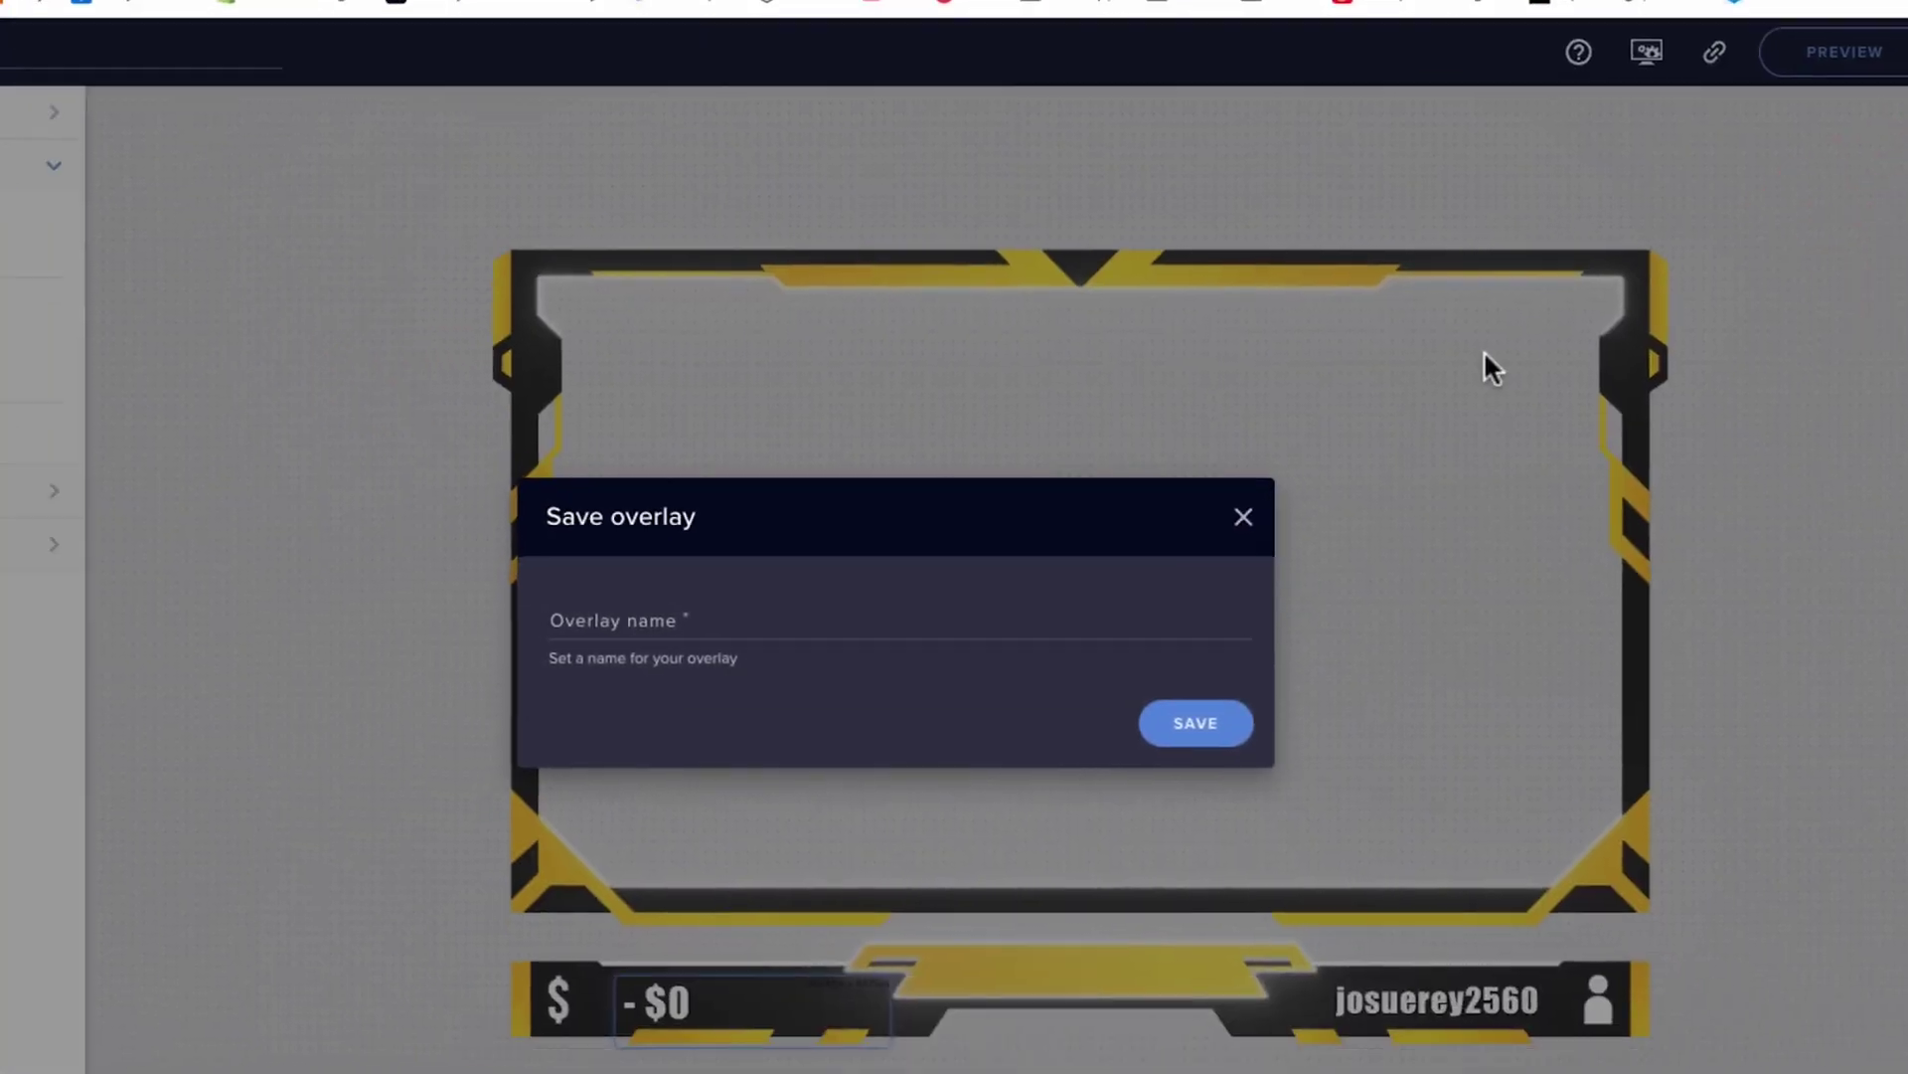
click(698, 618)
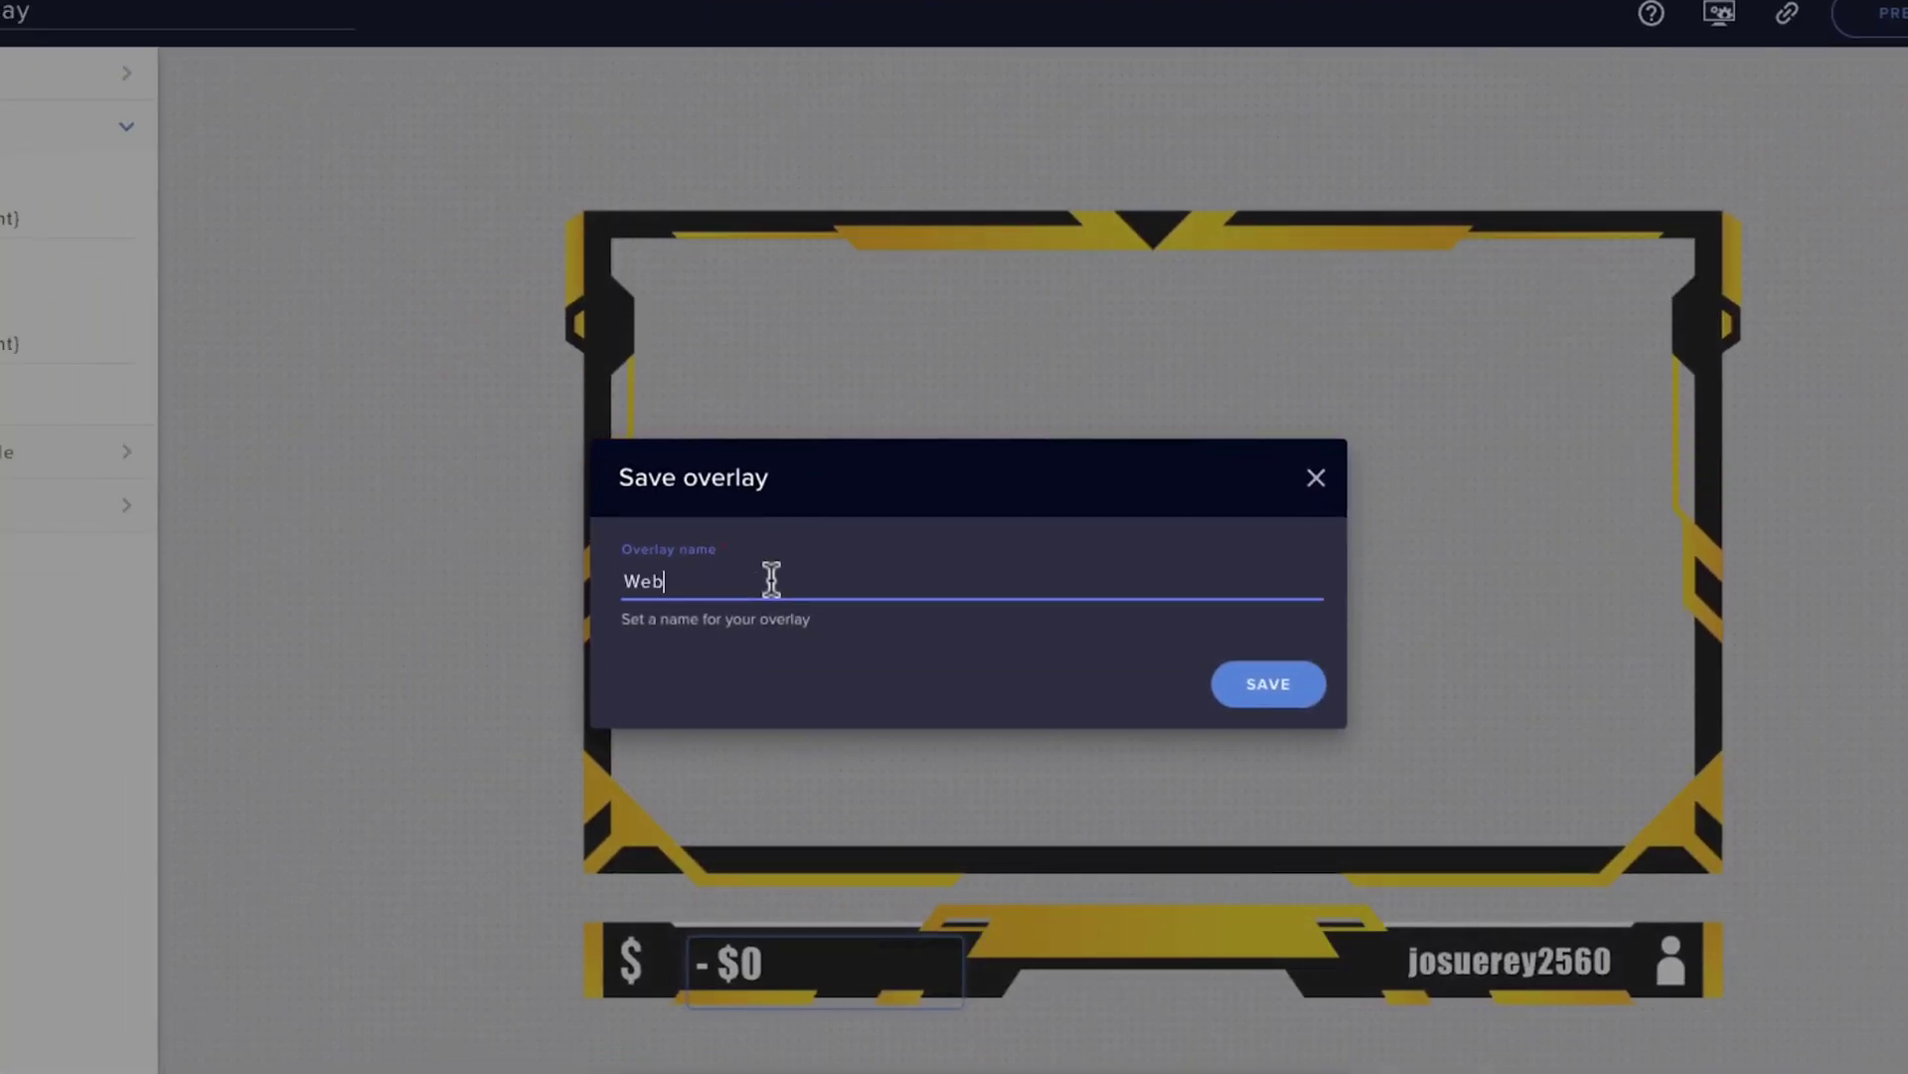
text(Overlay)
click(1268, 684)
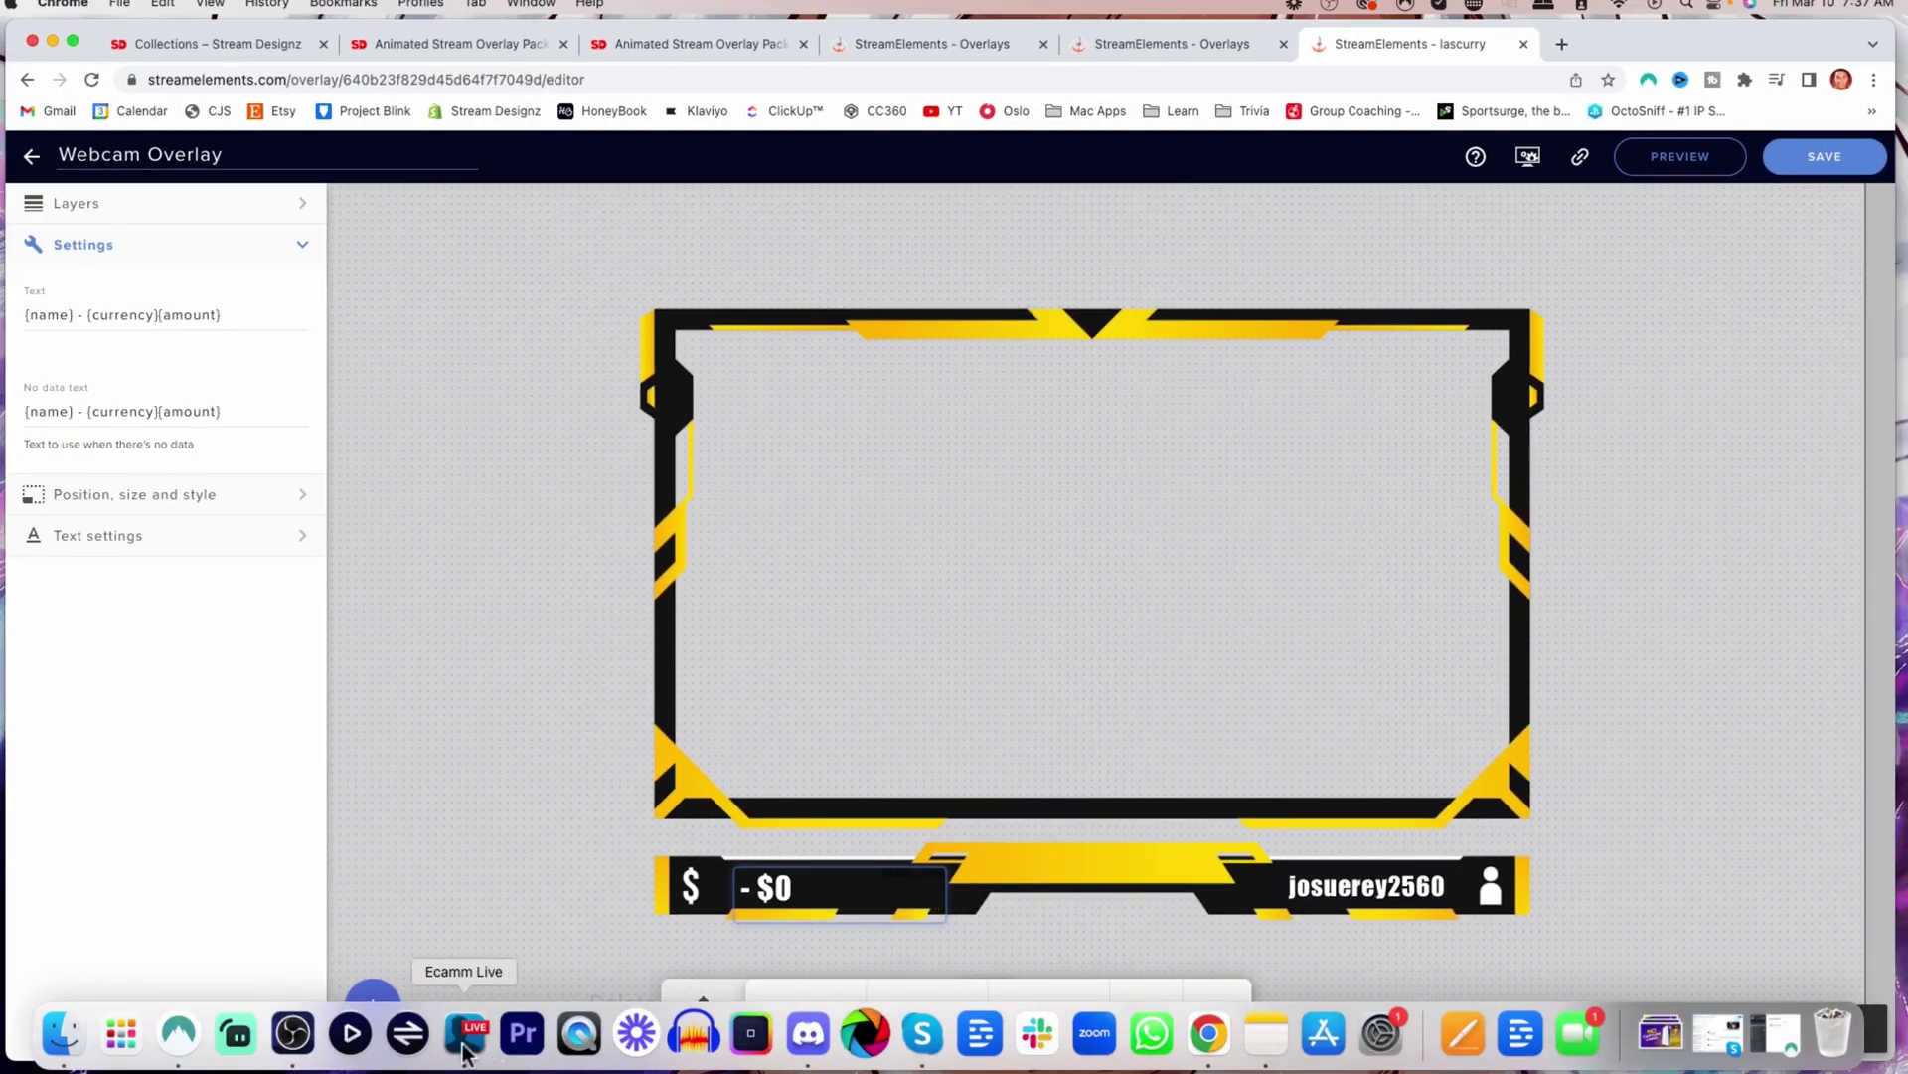
- Switch to OBS and remove the old Webcam Overlay media source from the Gameplay scene
click(302, 1036)
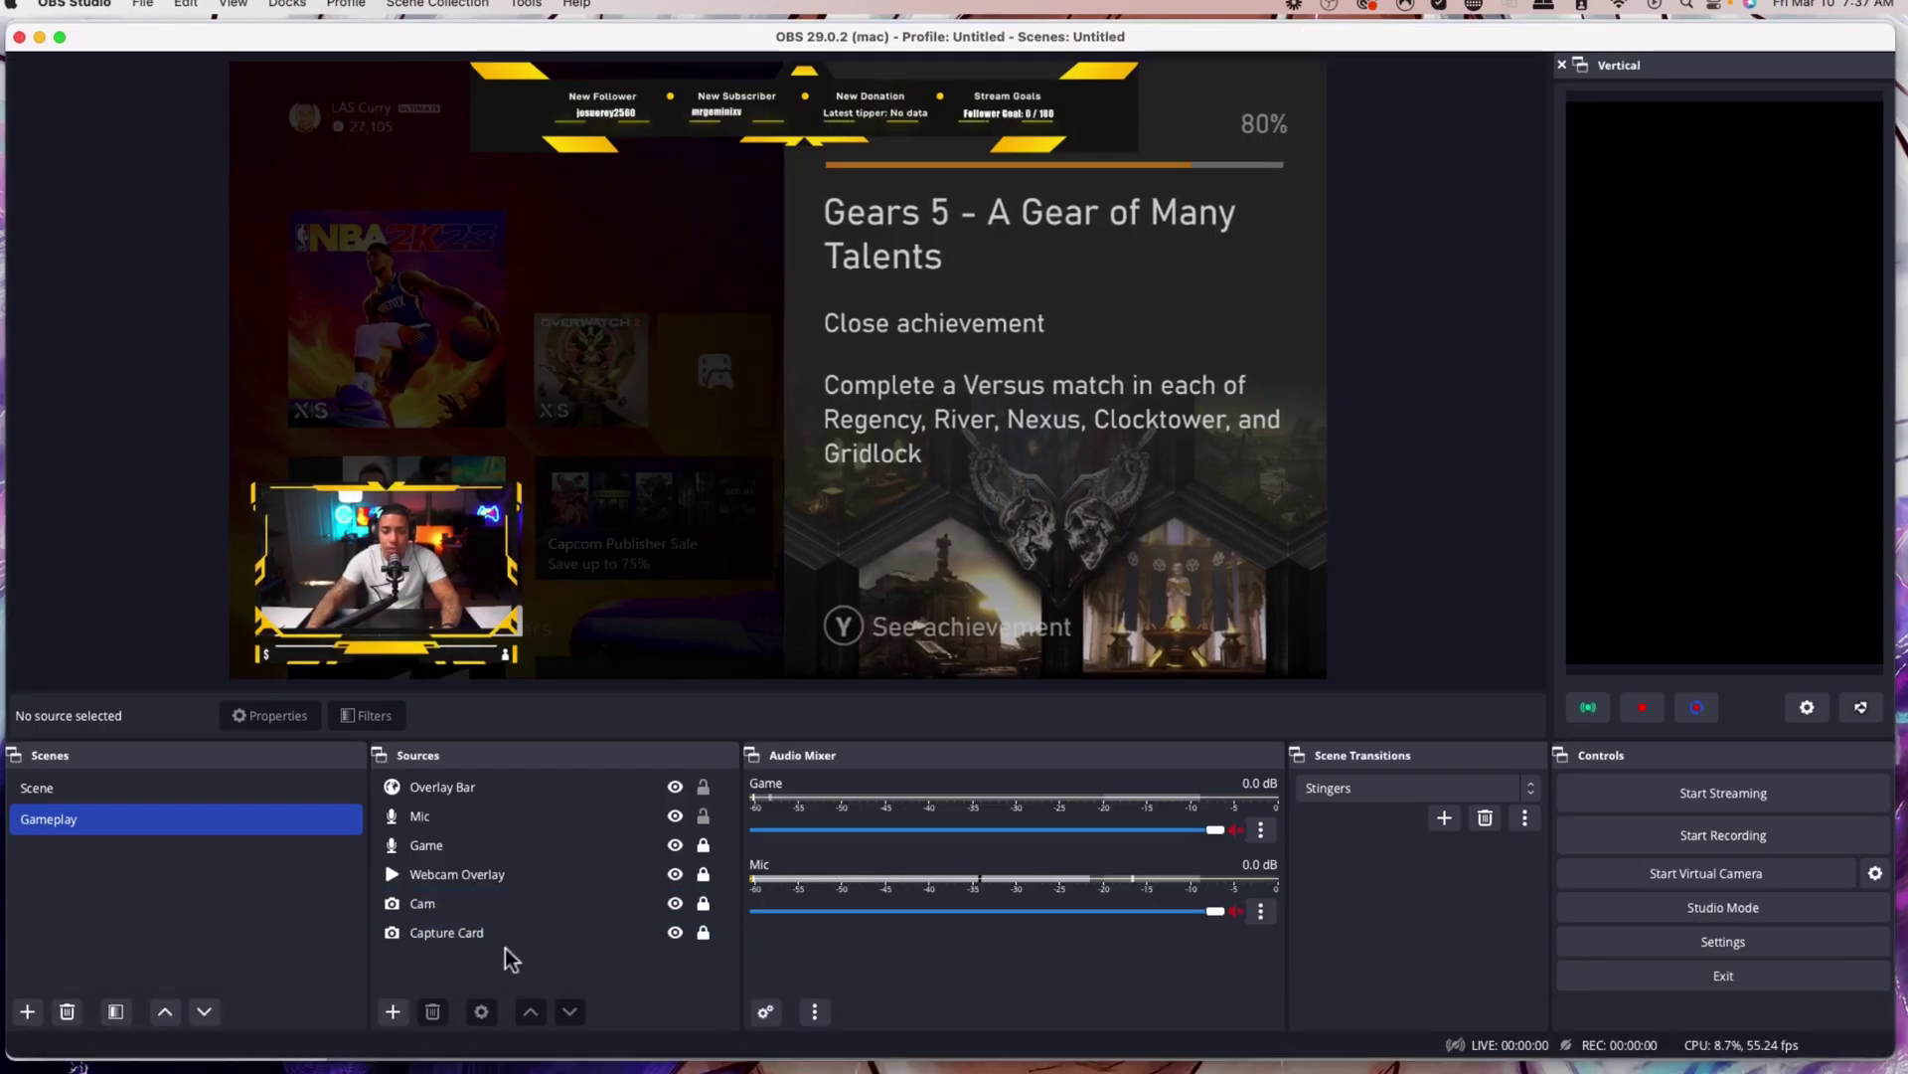
click(540, 871)
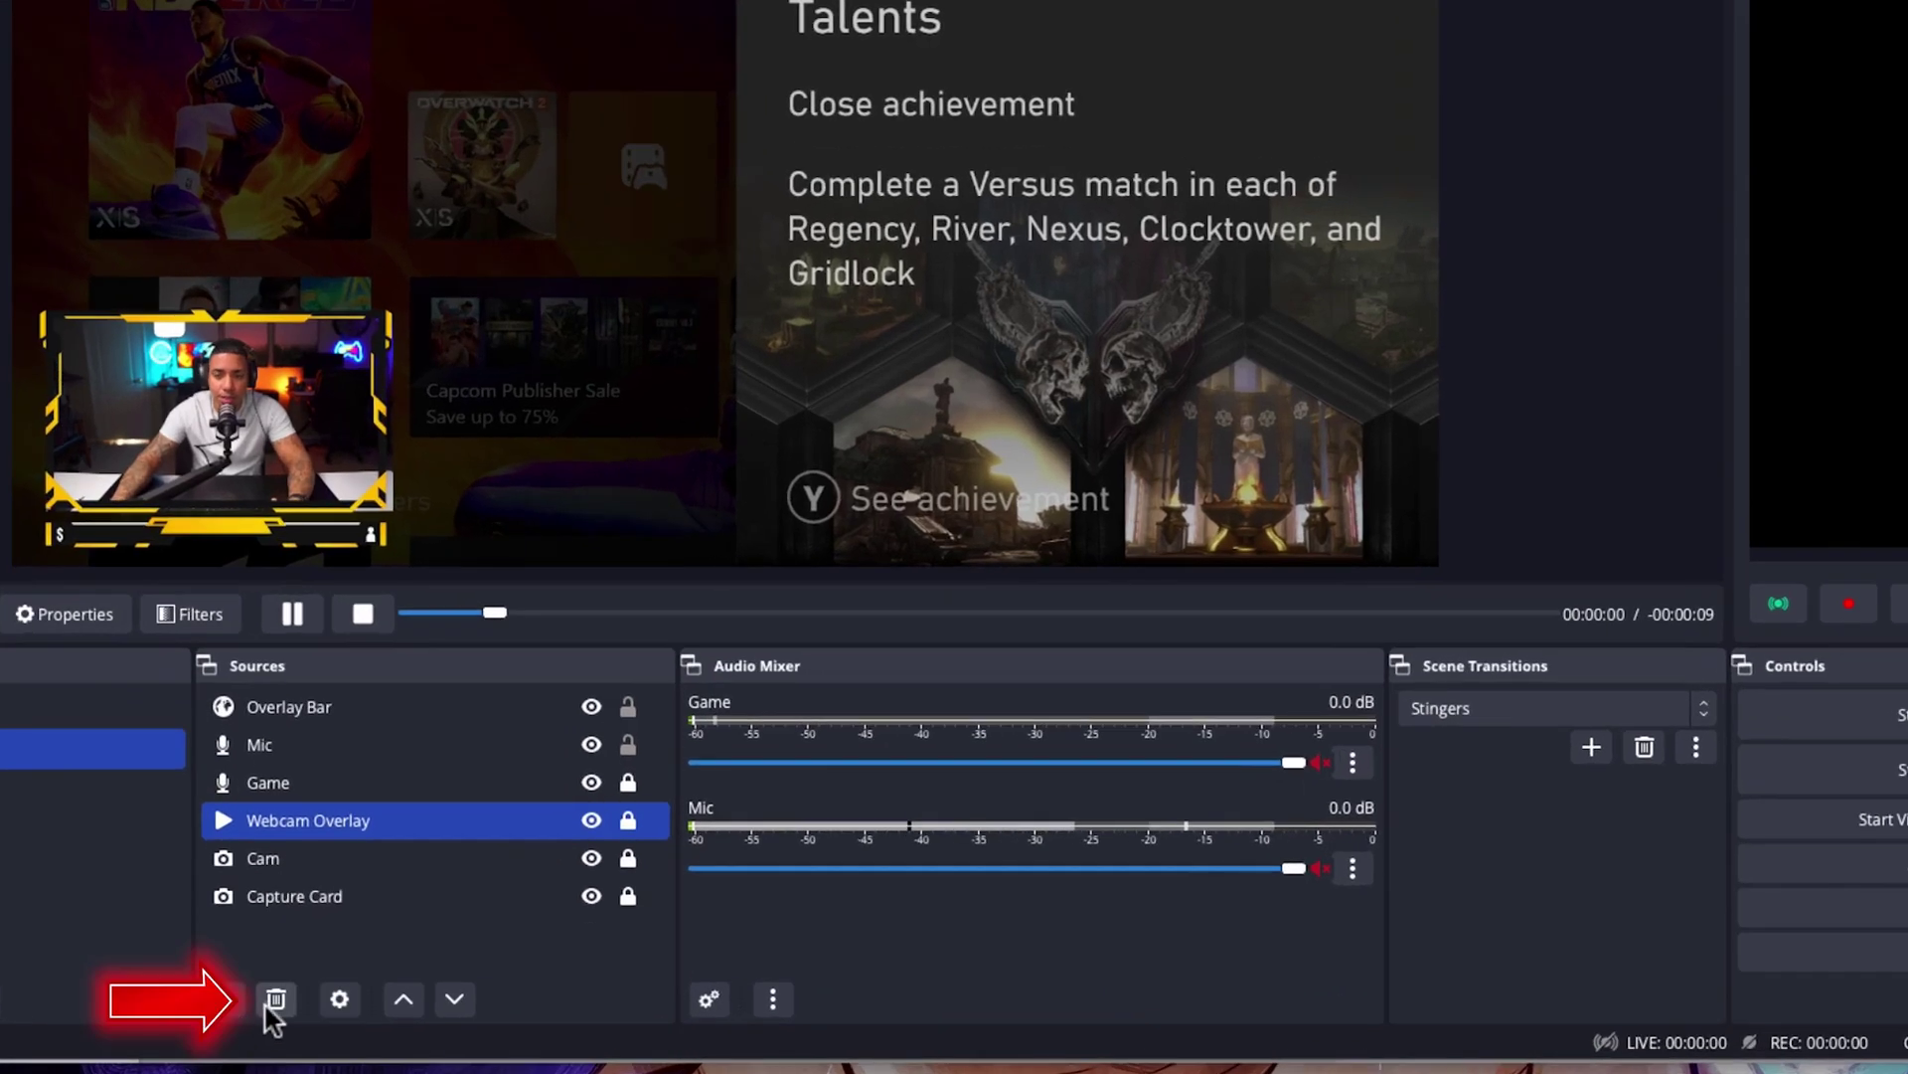
click(277, 999)
click(1146, 426)
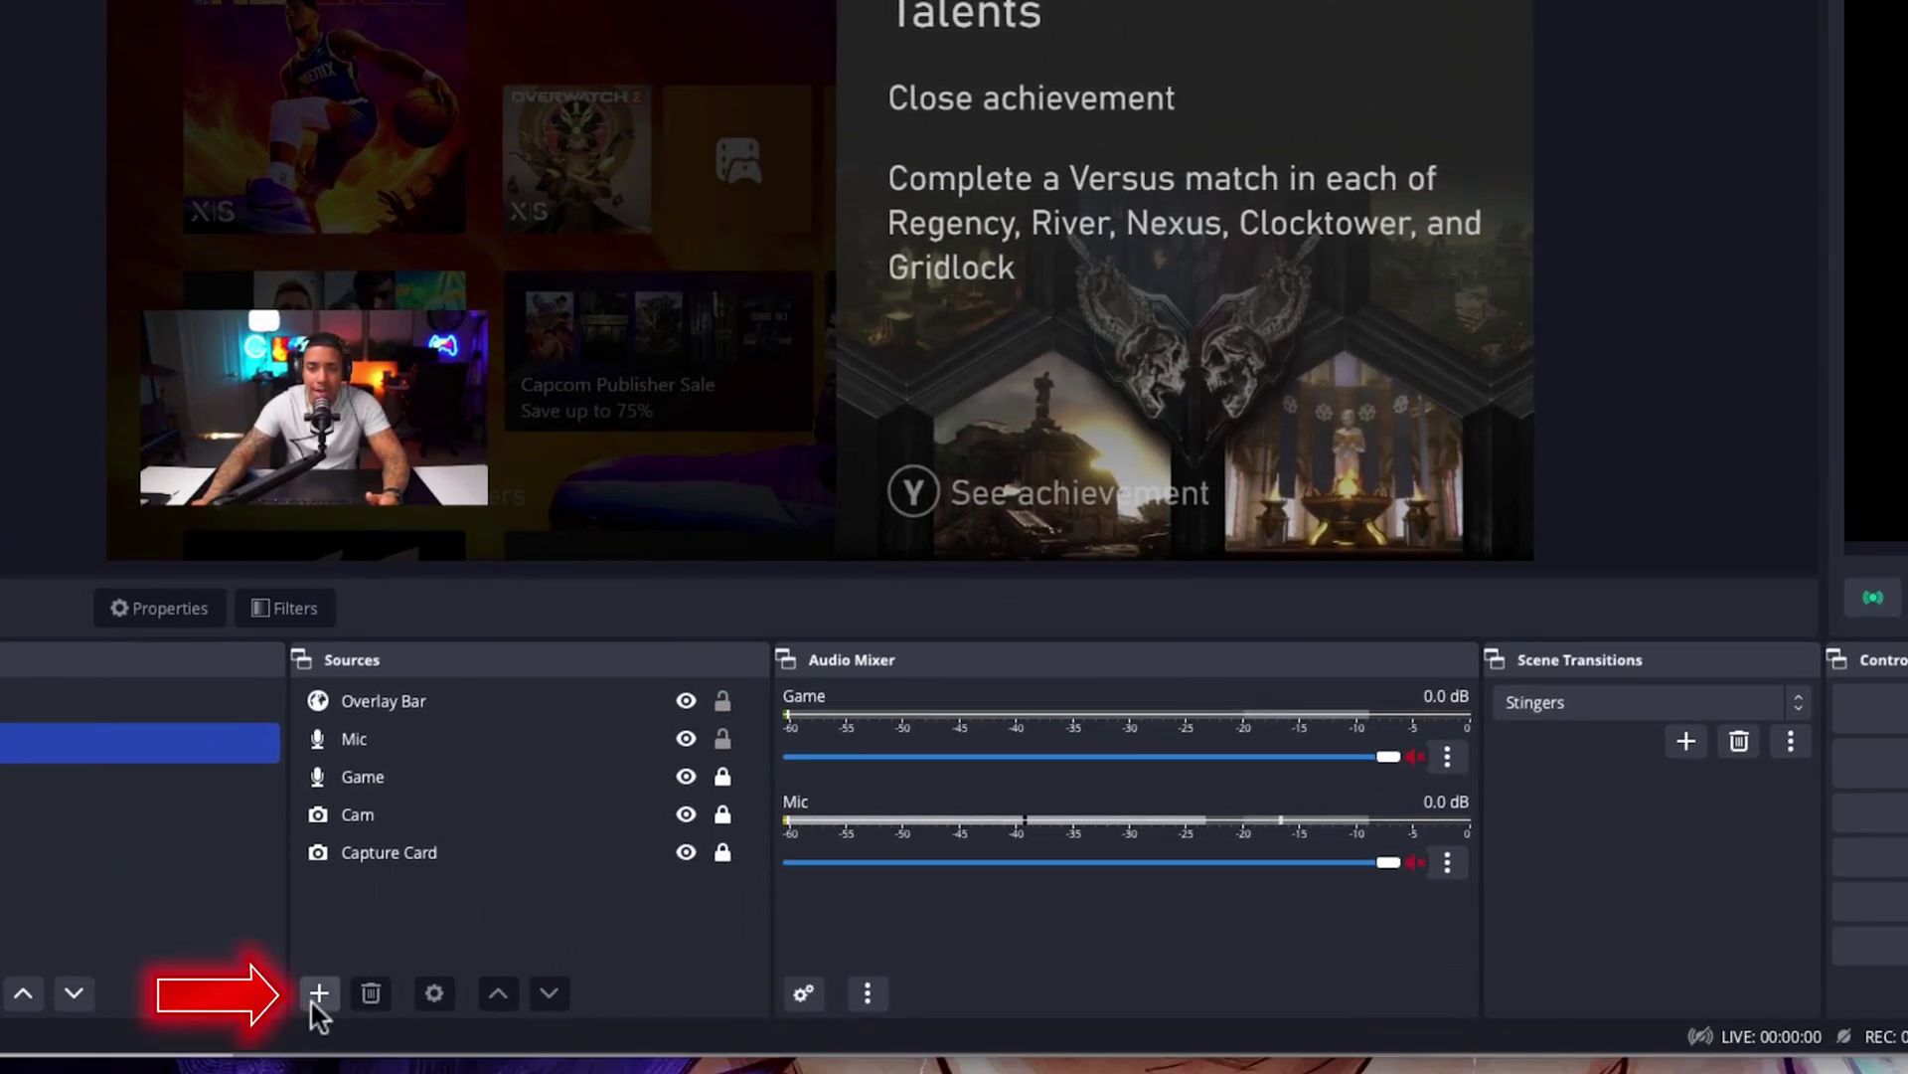
- Add a new Browser source named "Webcam Overlay" to the Gameplay scene
click(308, 998)
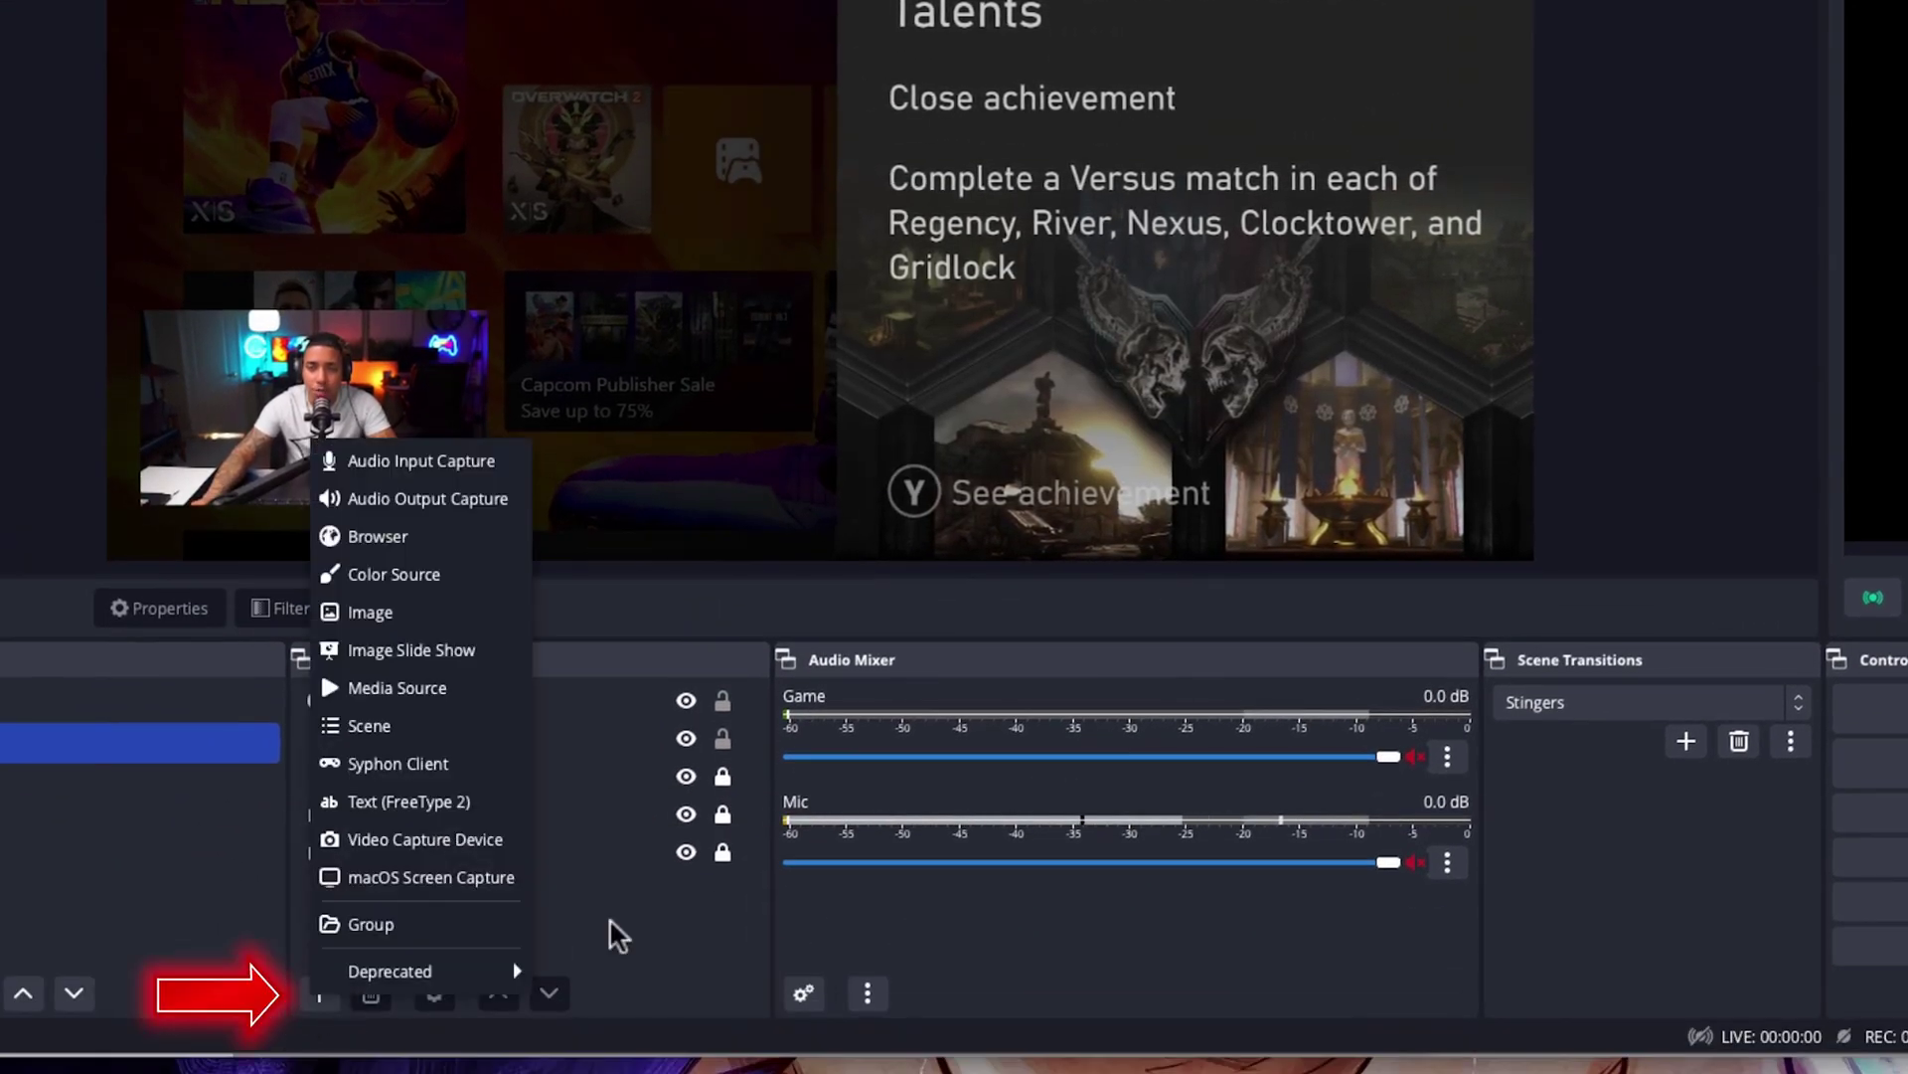
click(442, 538)
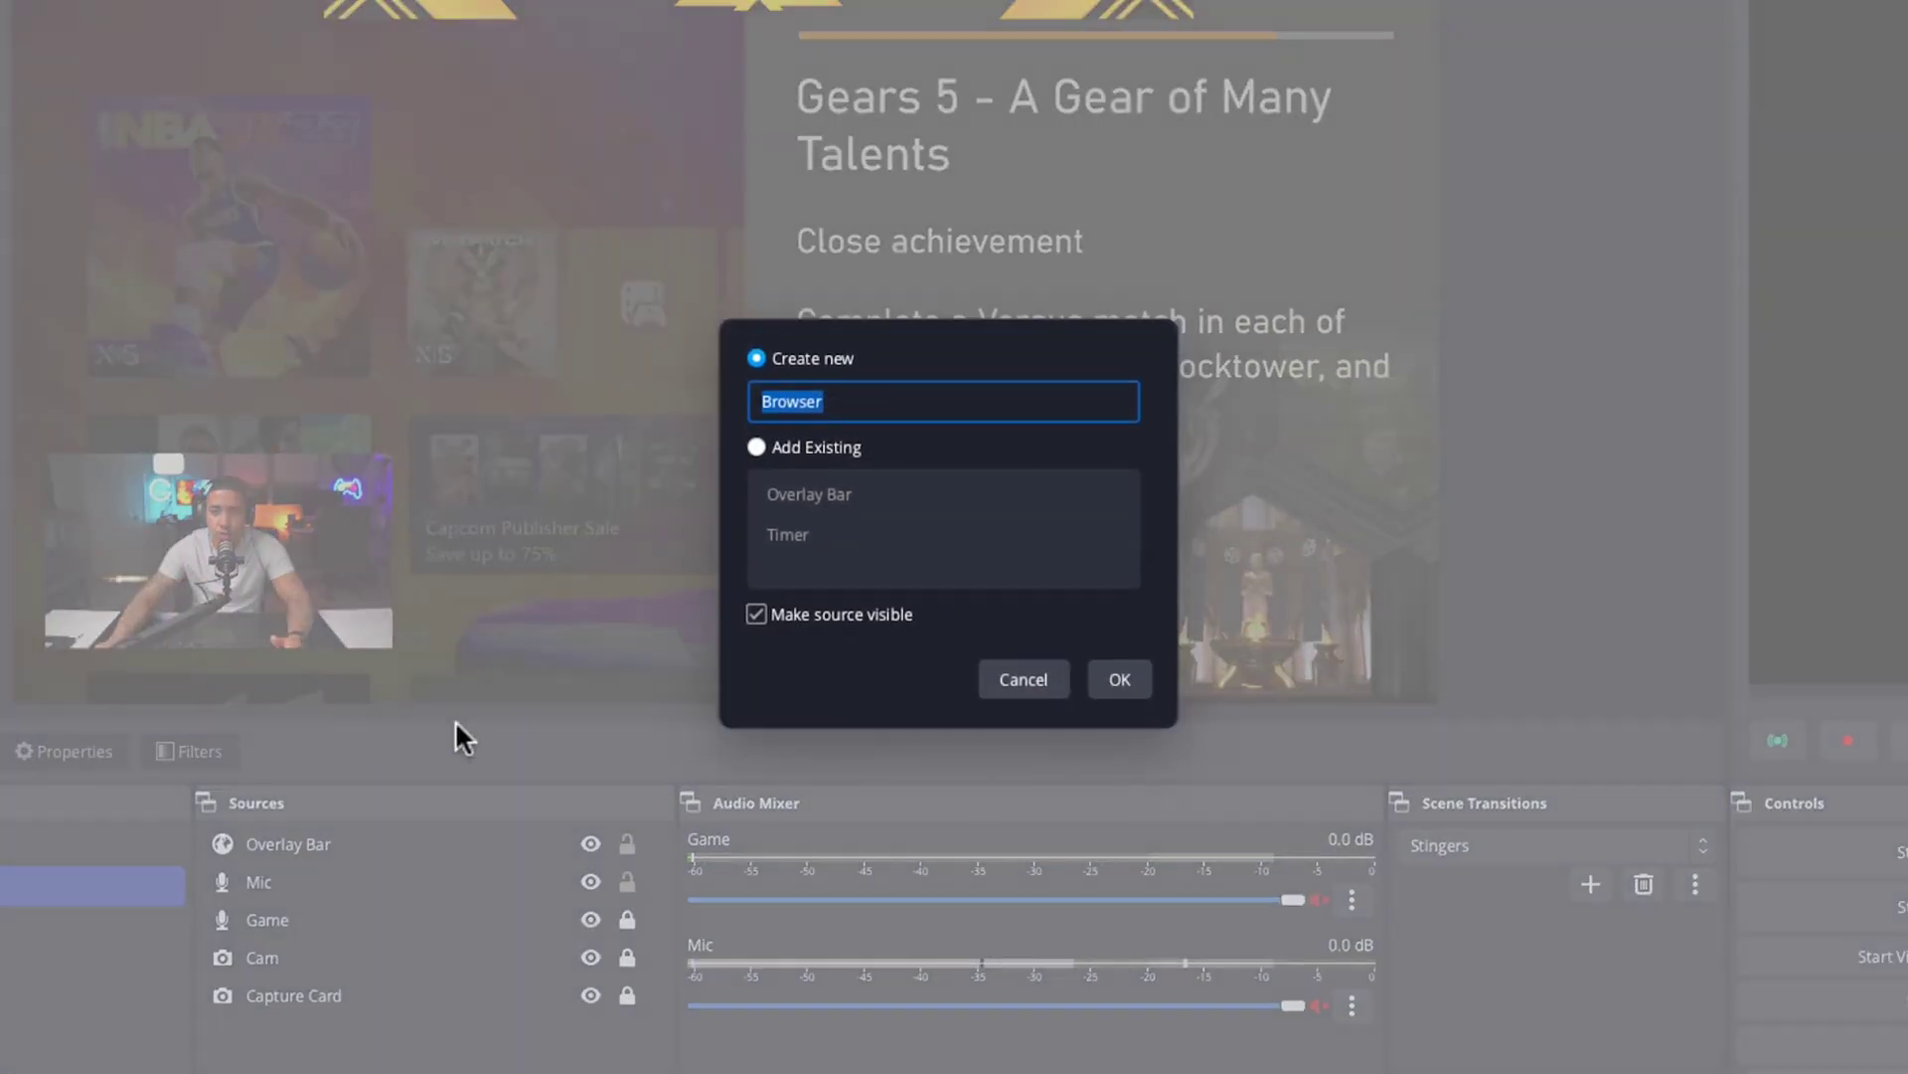
text(Webcam Over)
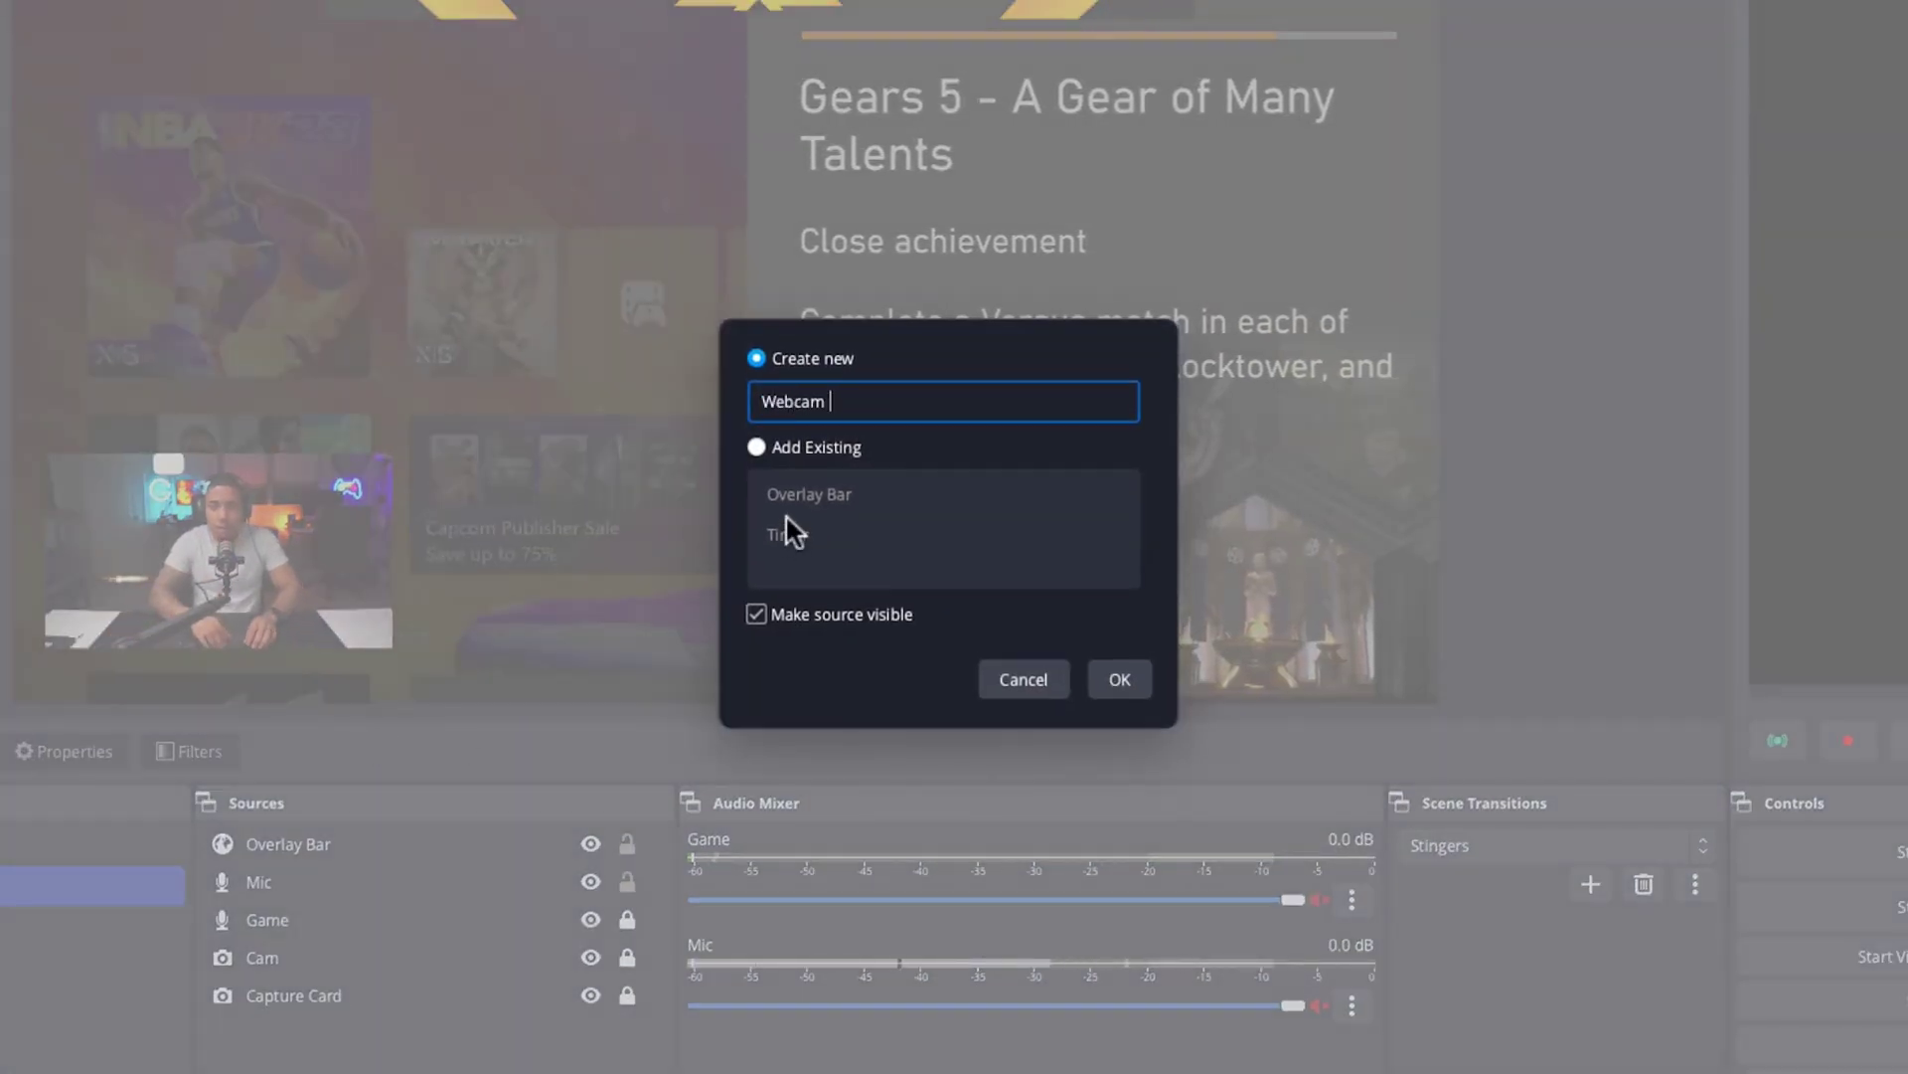
text(lay)
click(1119, 679)
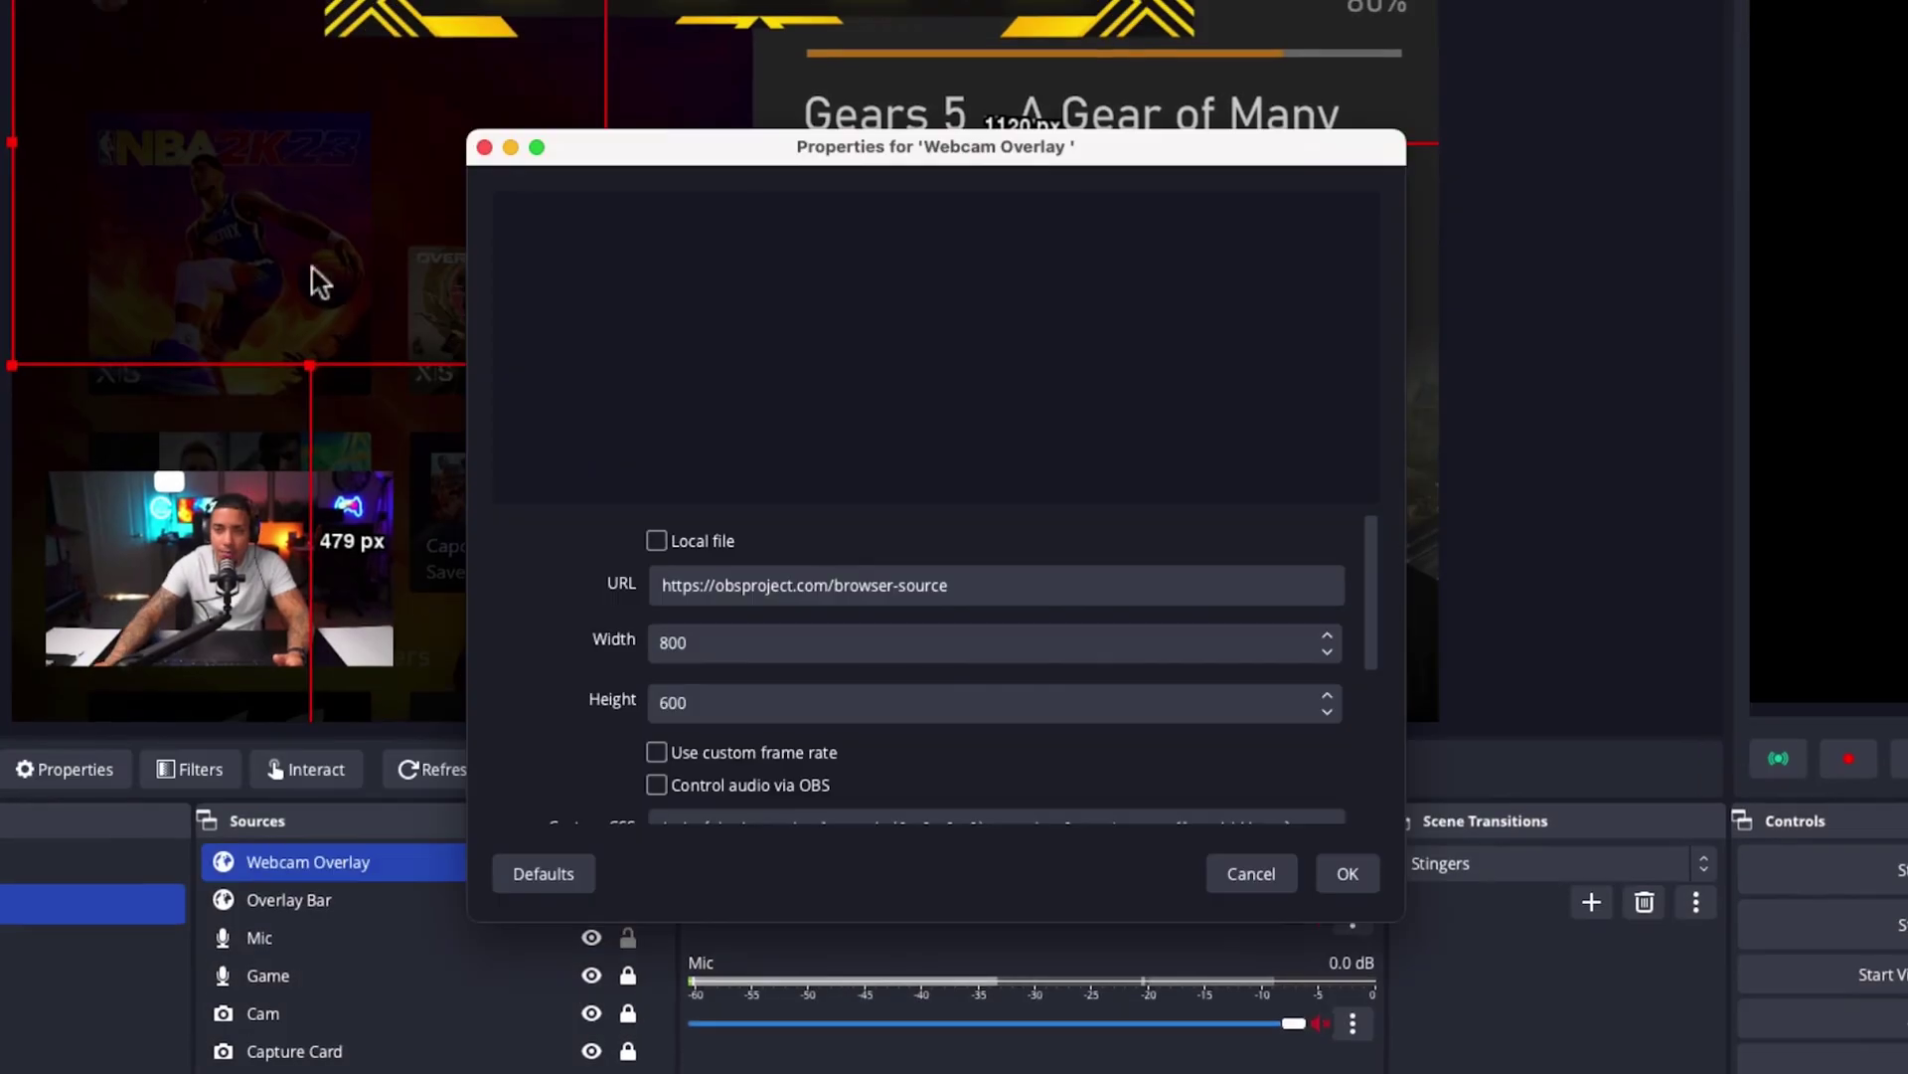
- Paste the private overlay link with its access token as the browser source's URL and set its size to 1920 by 1080
drag(959, 588, 537, 588)
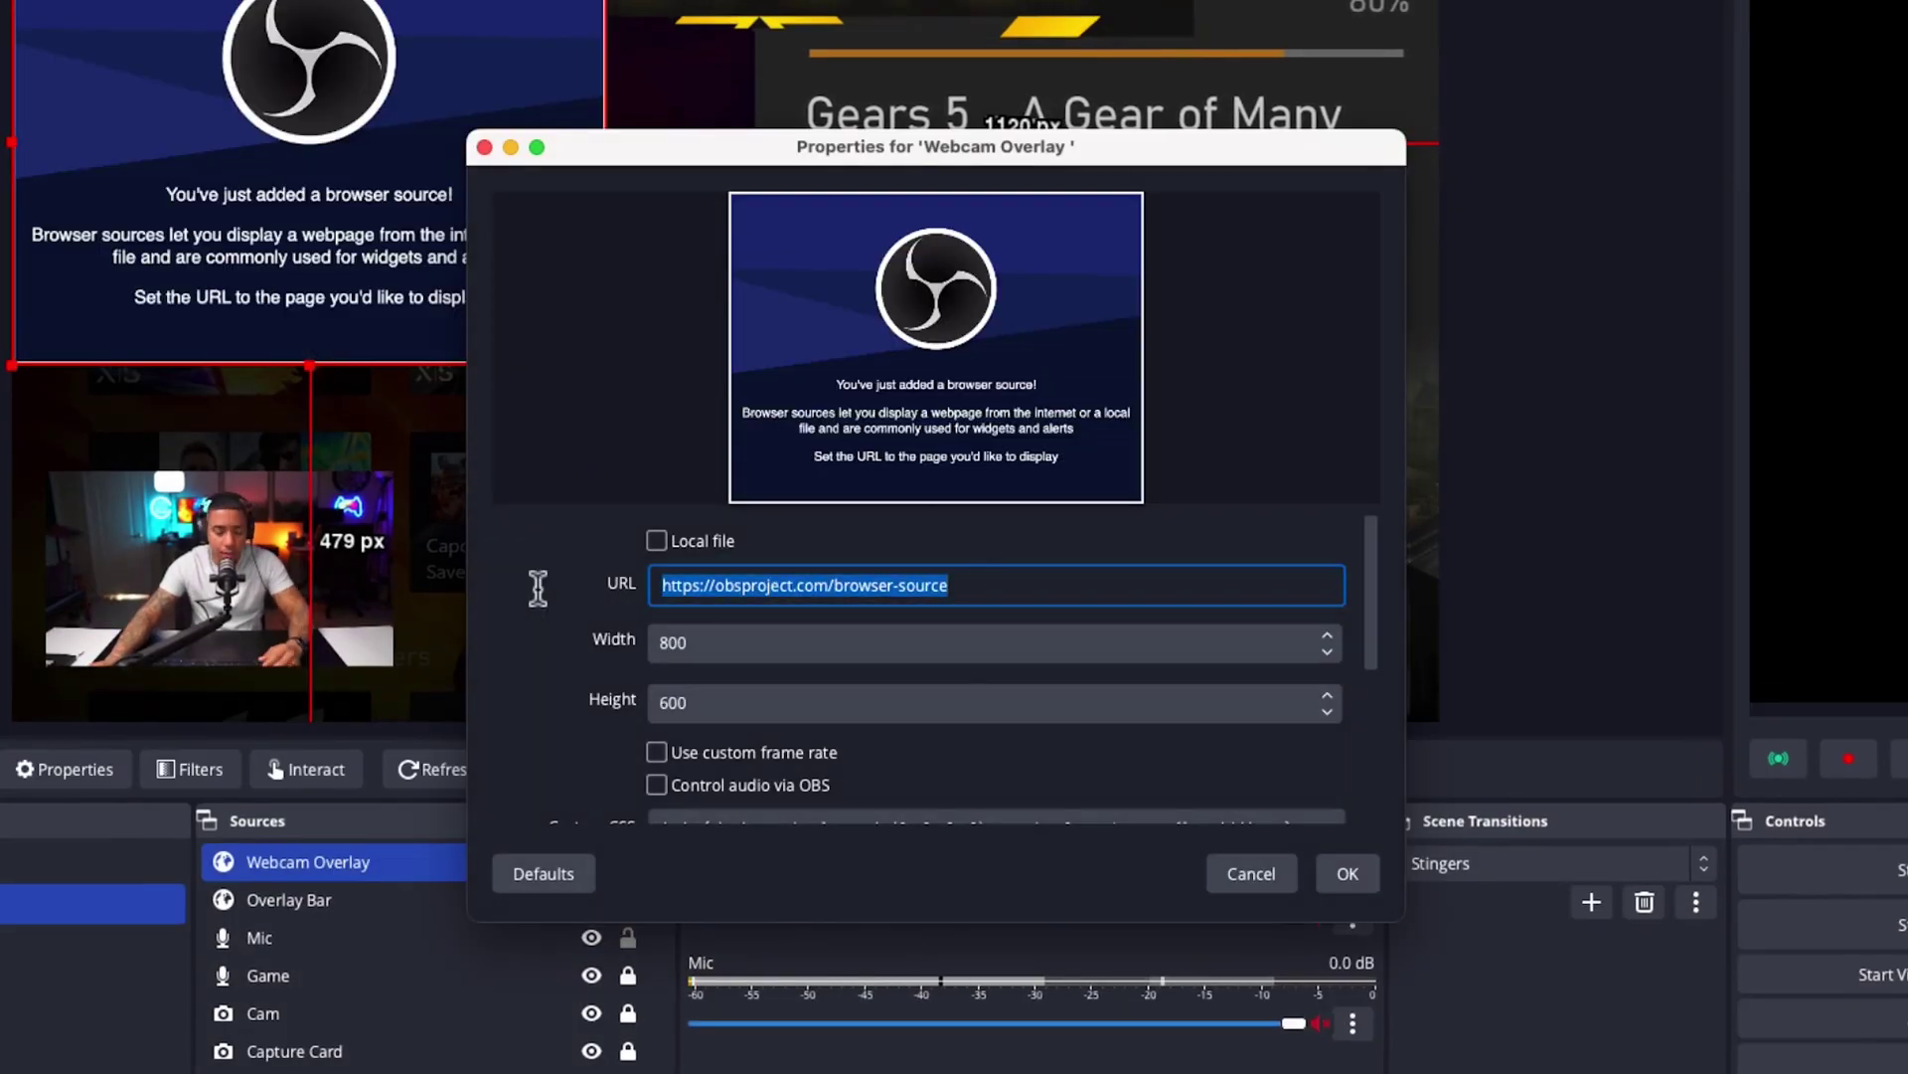
key(super+v)
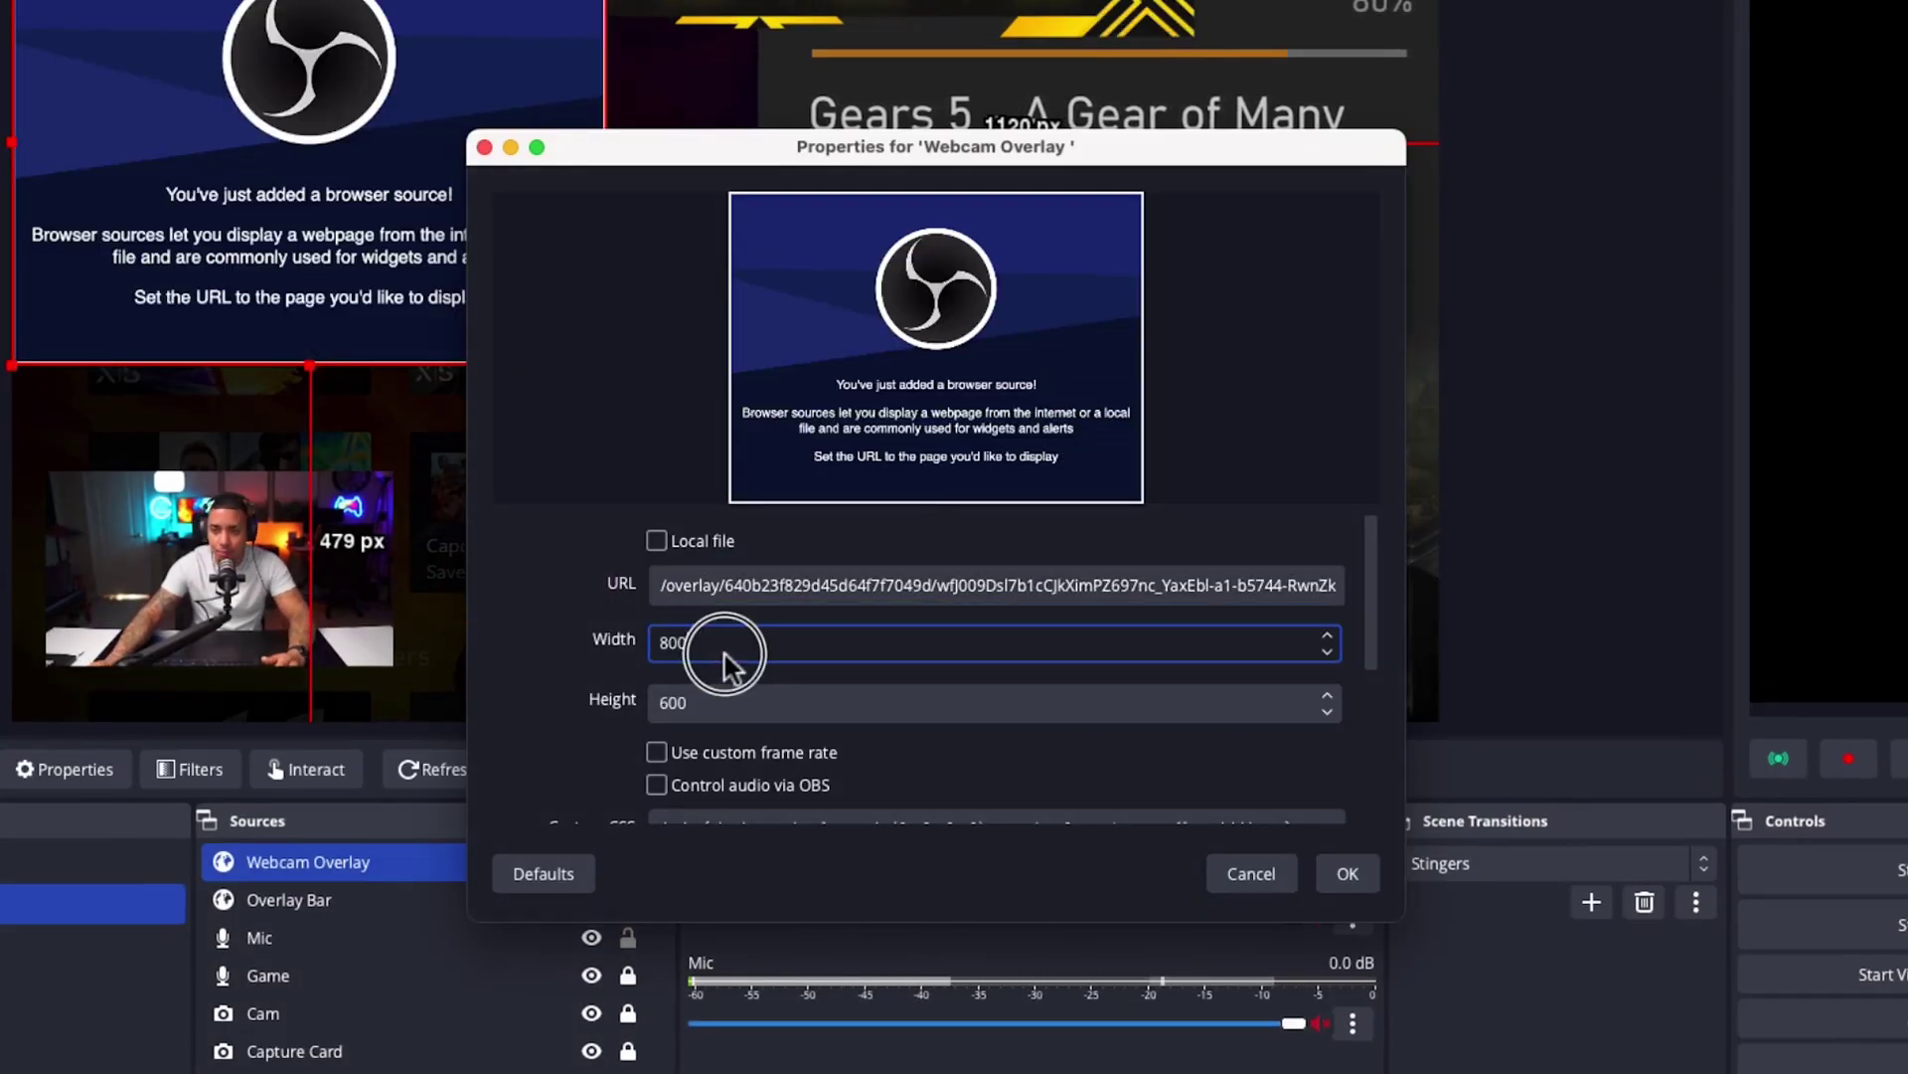
drag(725, 647, 641, 644)
text(1920)
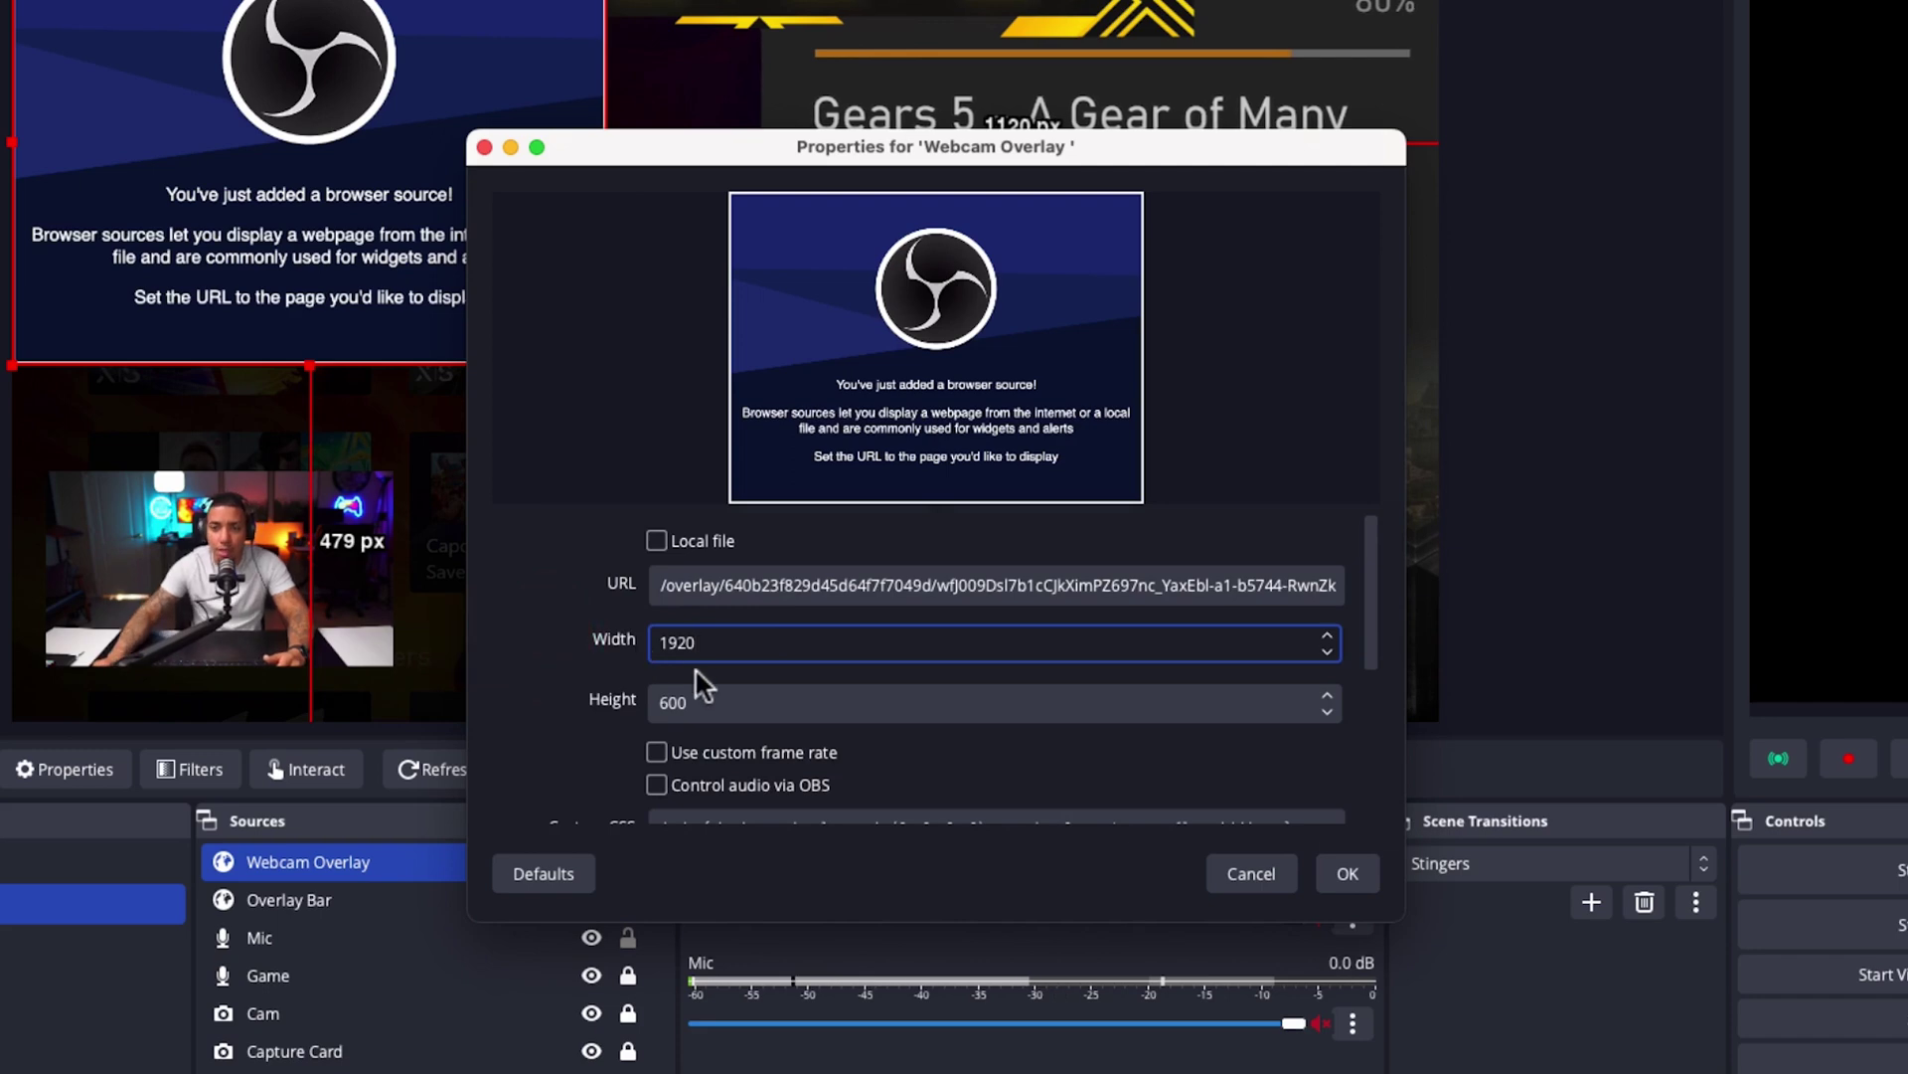
drag(694, 701, 639, 710)
text(1080)
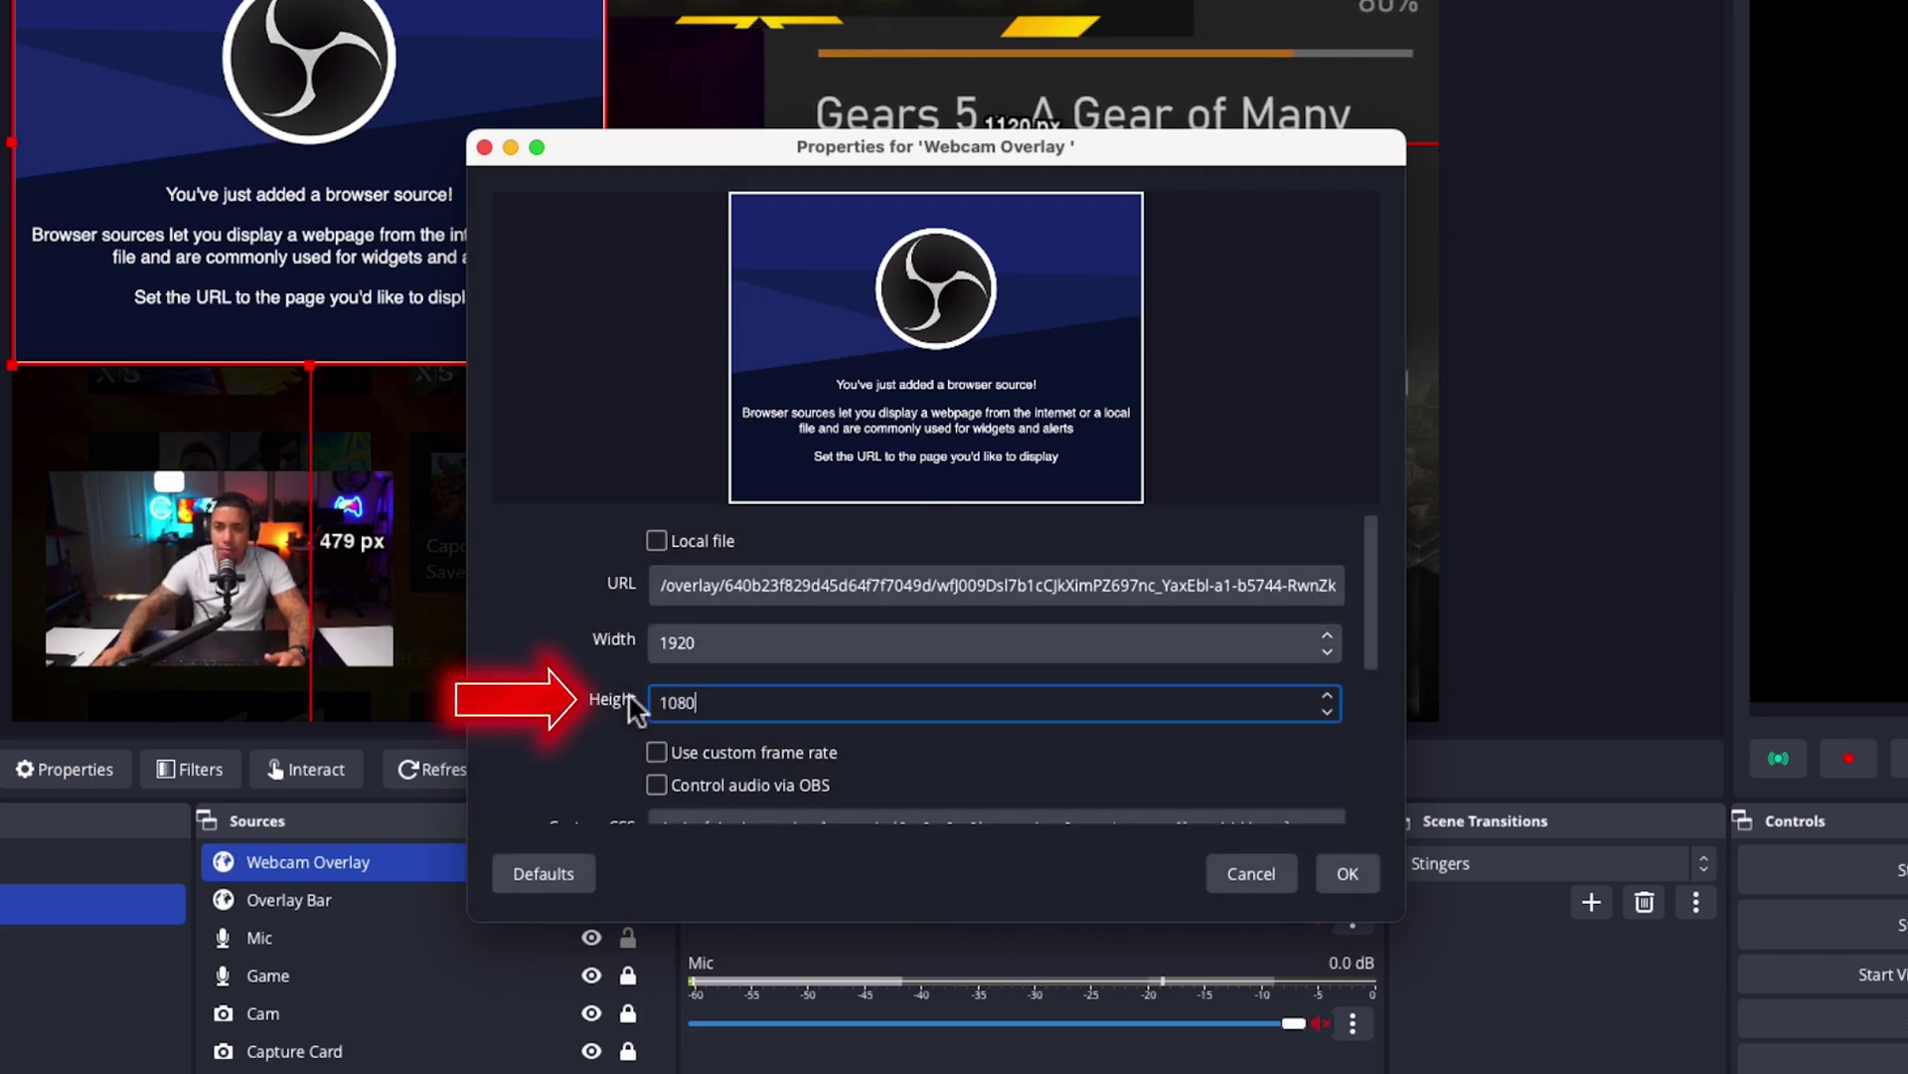
click(1347, 872)
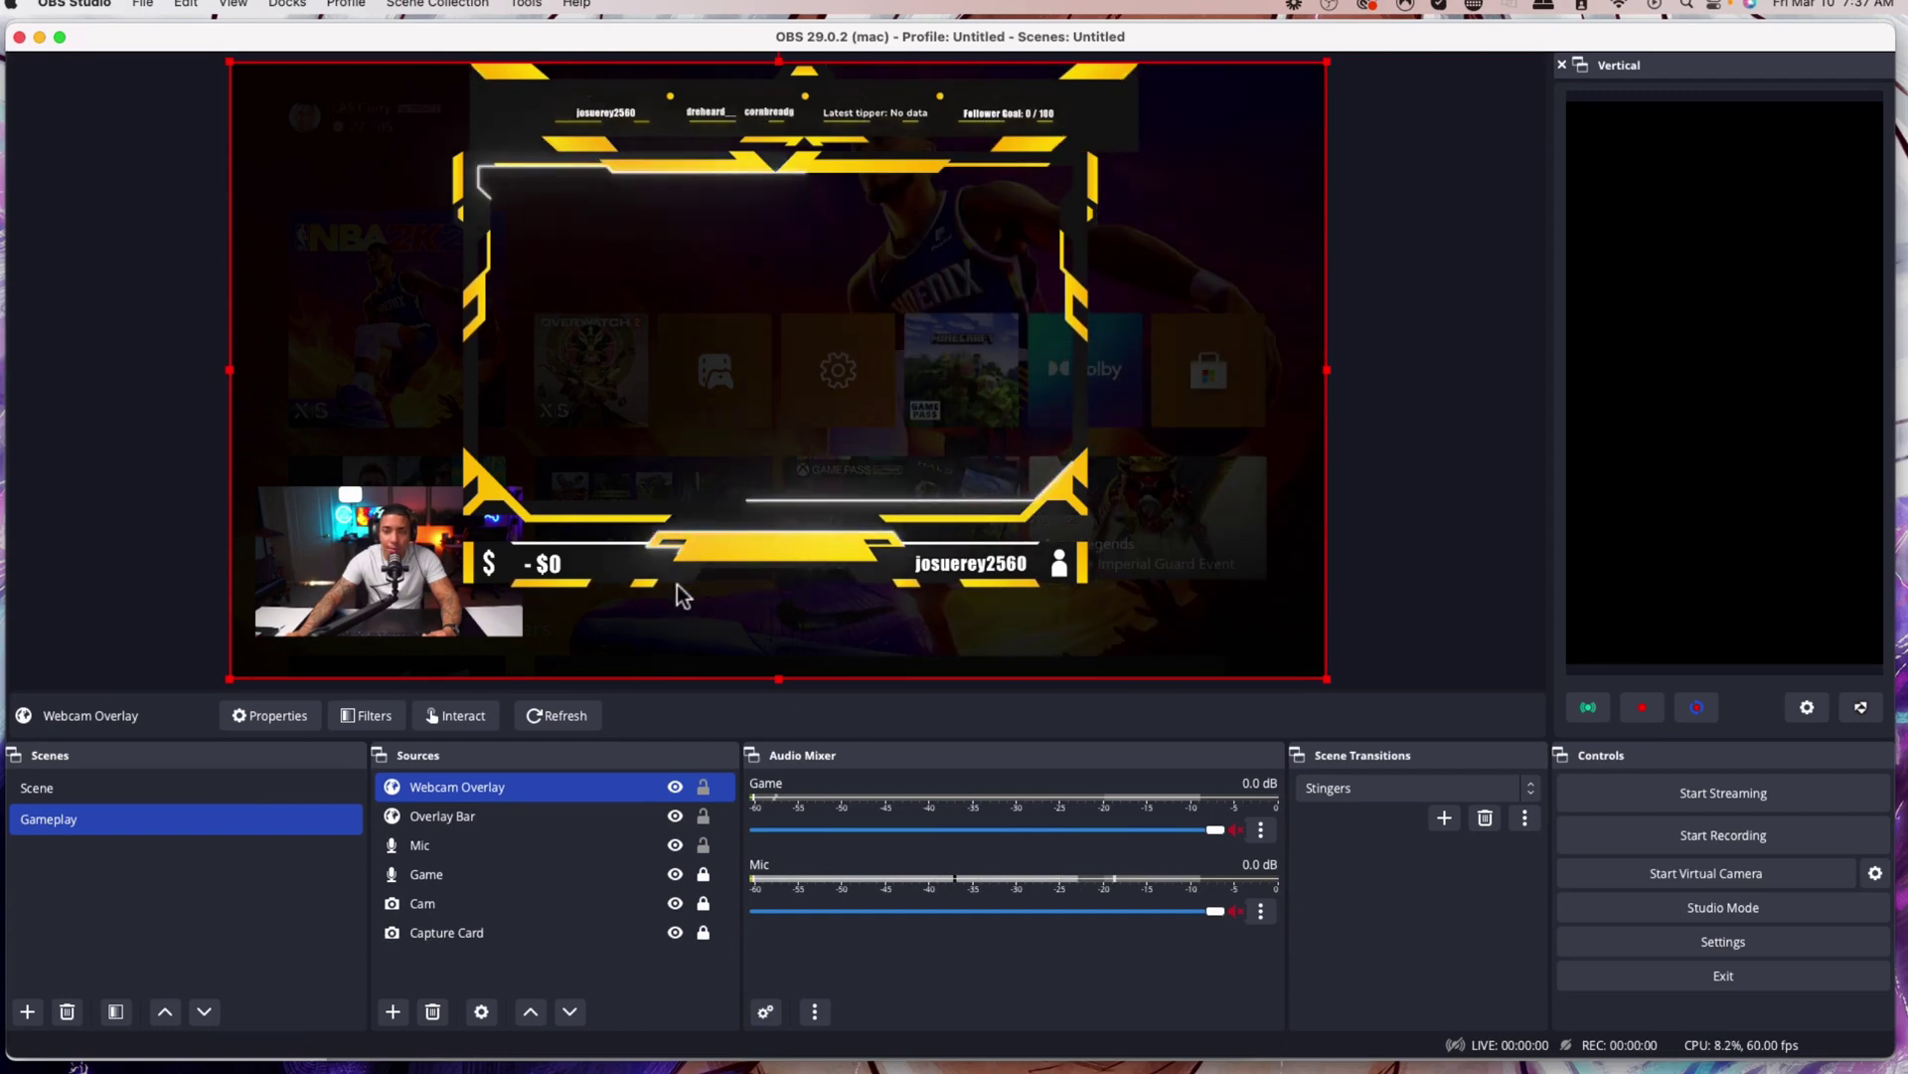
- Unlock the Cam source and move and scale it to fit inside the yellow webcam frame on the canvas
click(503, 873)
click(486, 900)
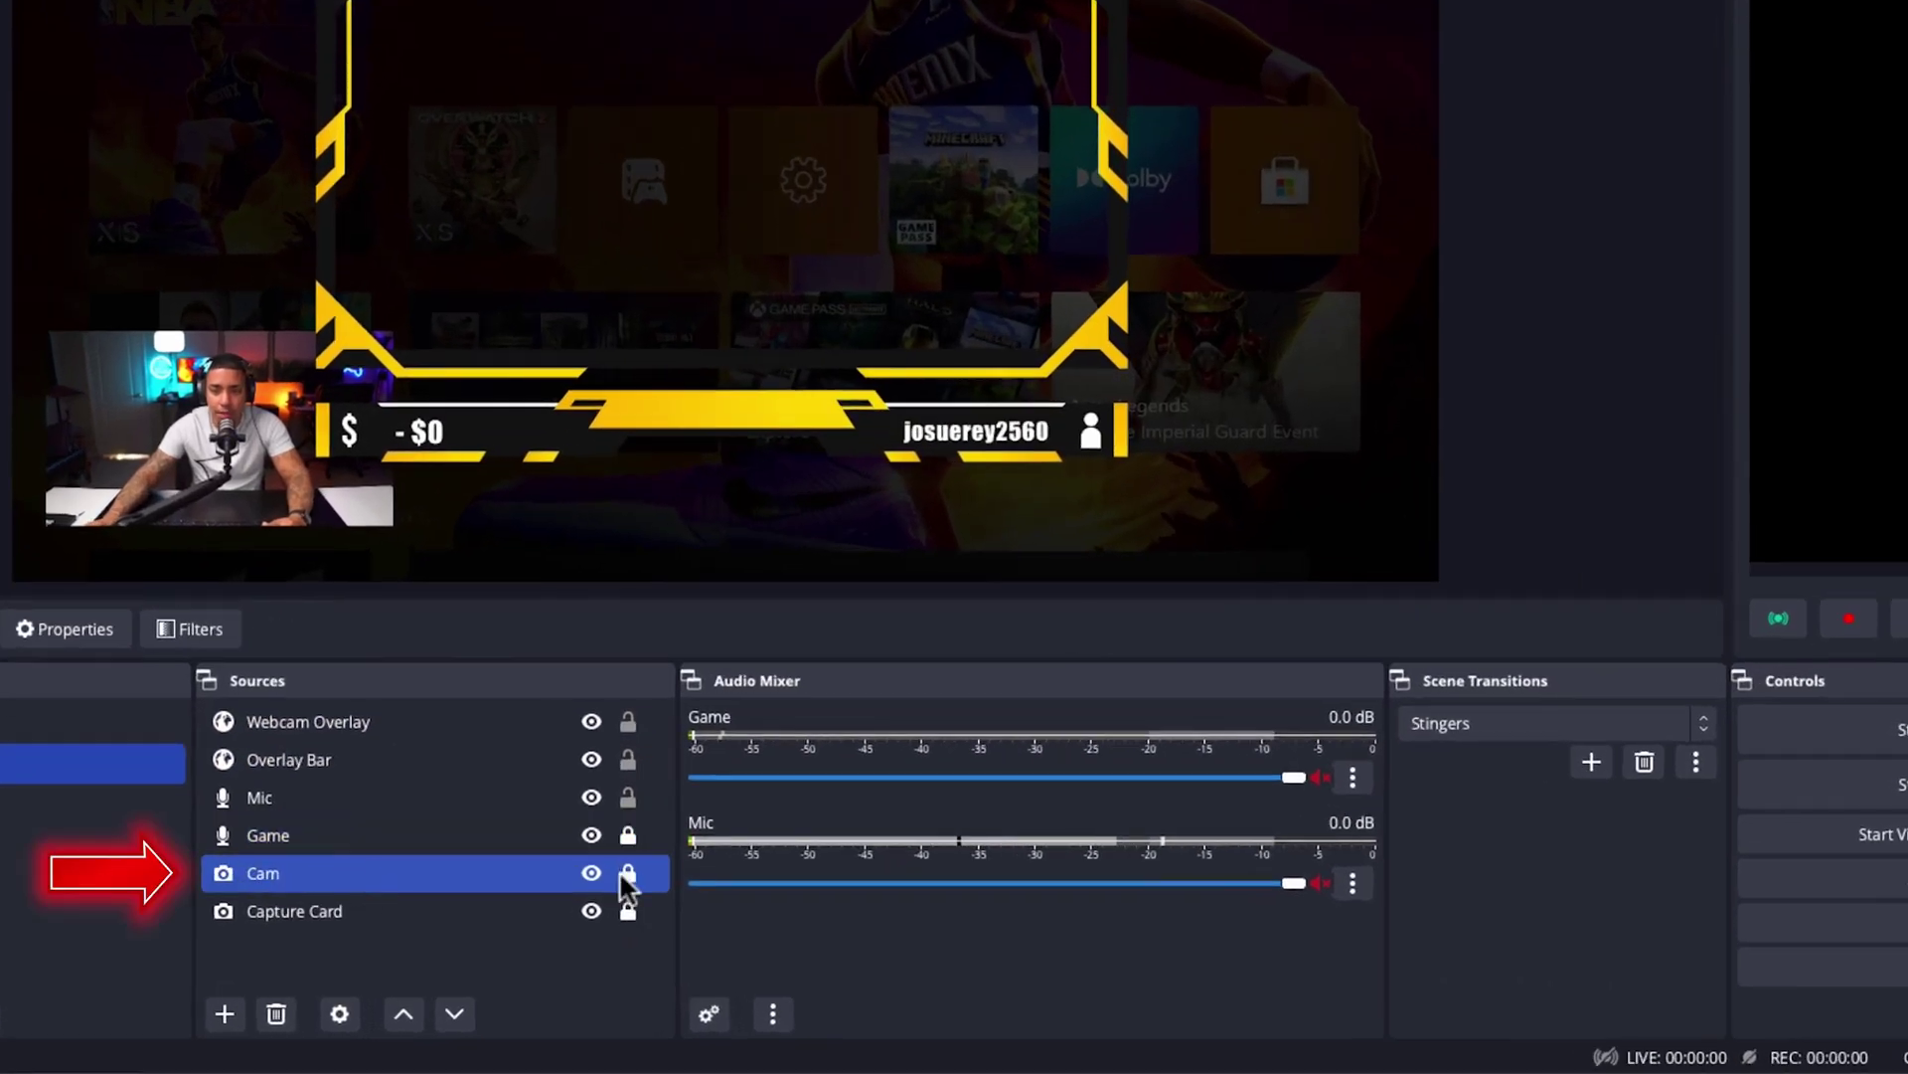
click(627, 875)
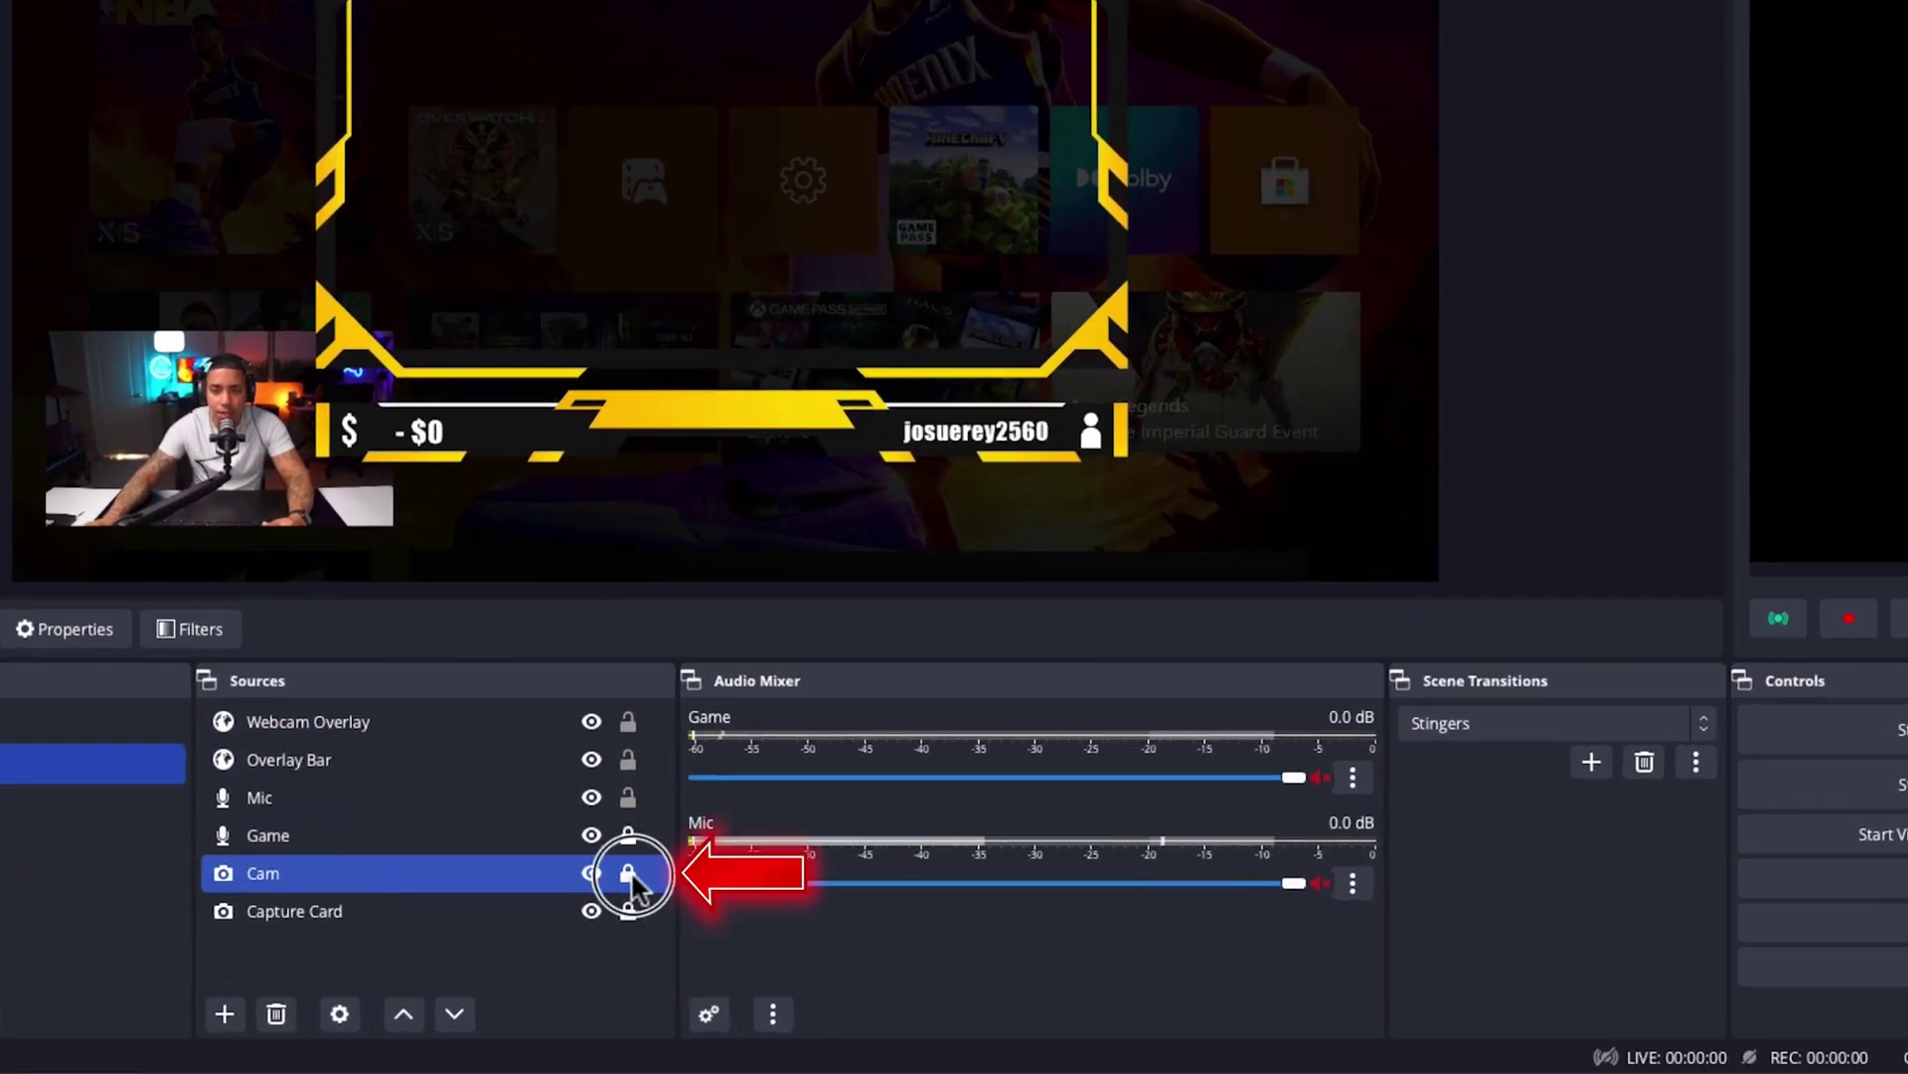
click(333, 472)
drag(333, 472, 604, 61)
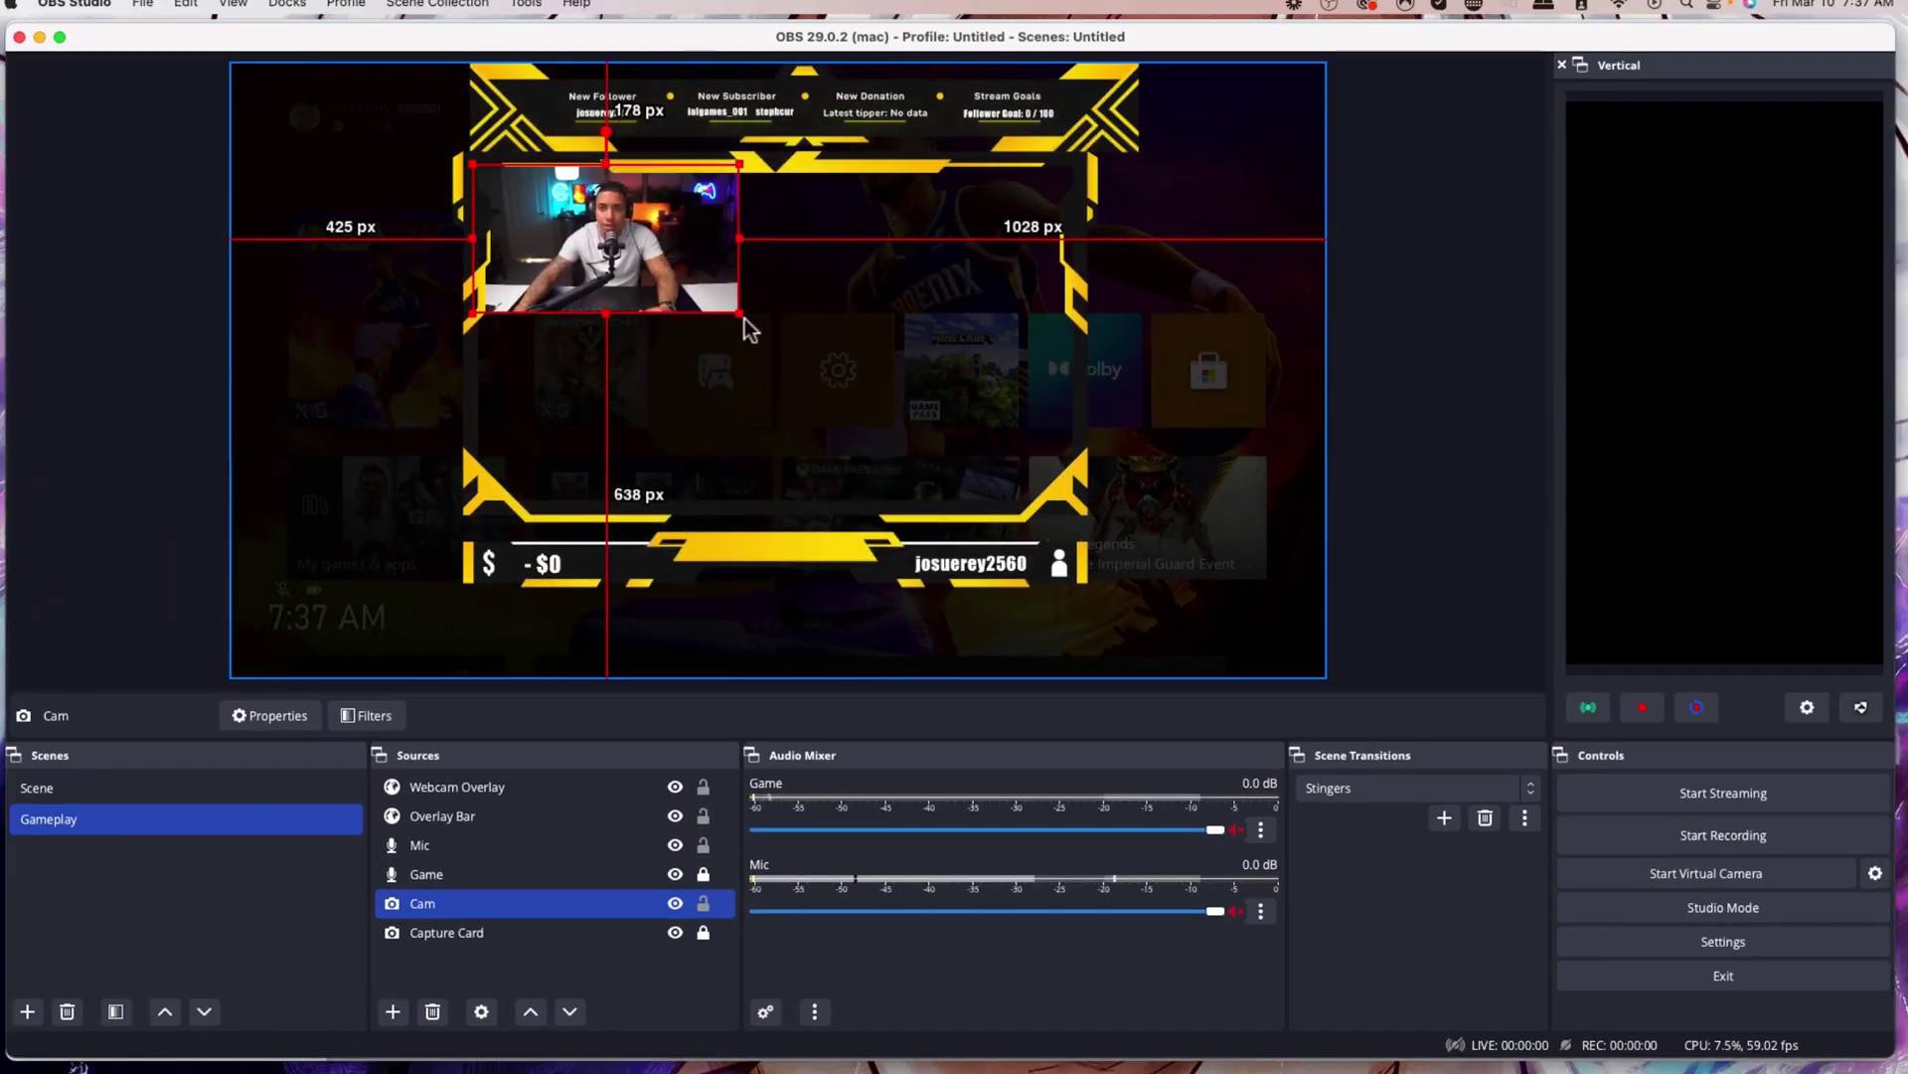
drag(747, 328, 1016, 516)
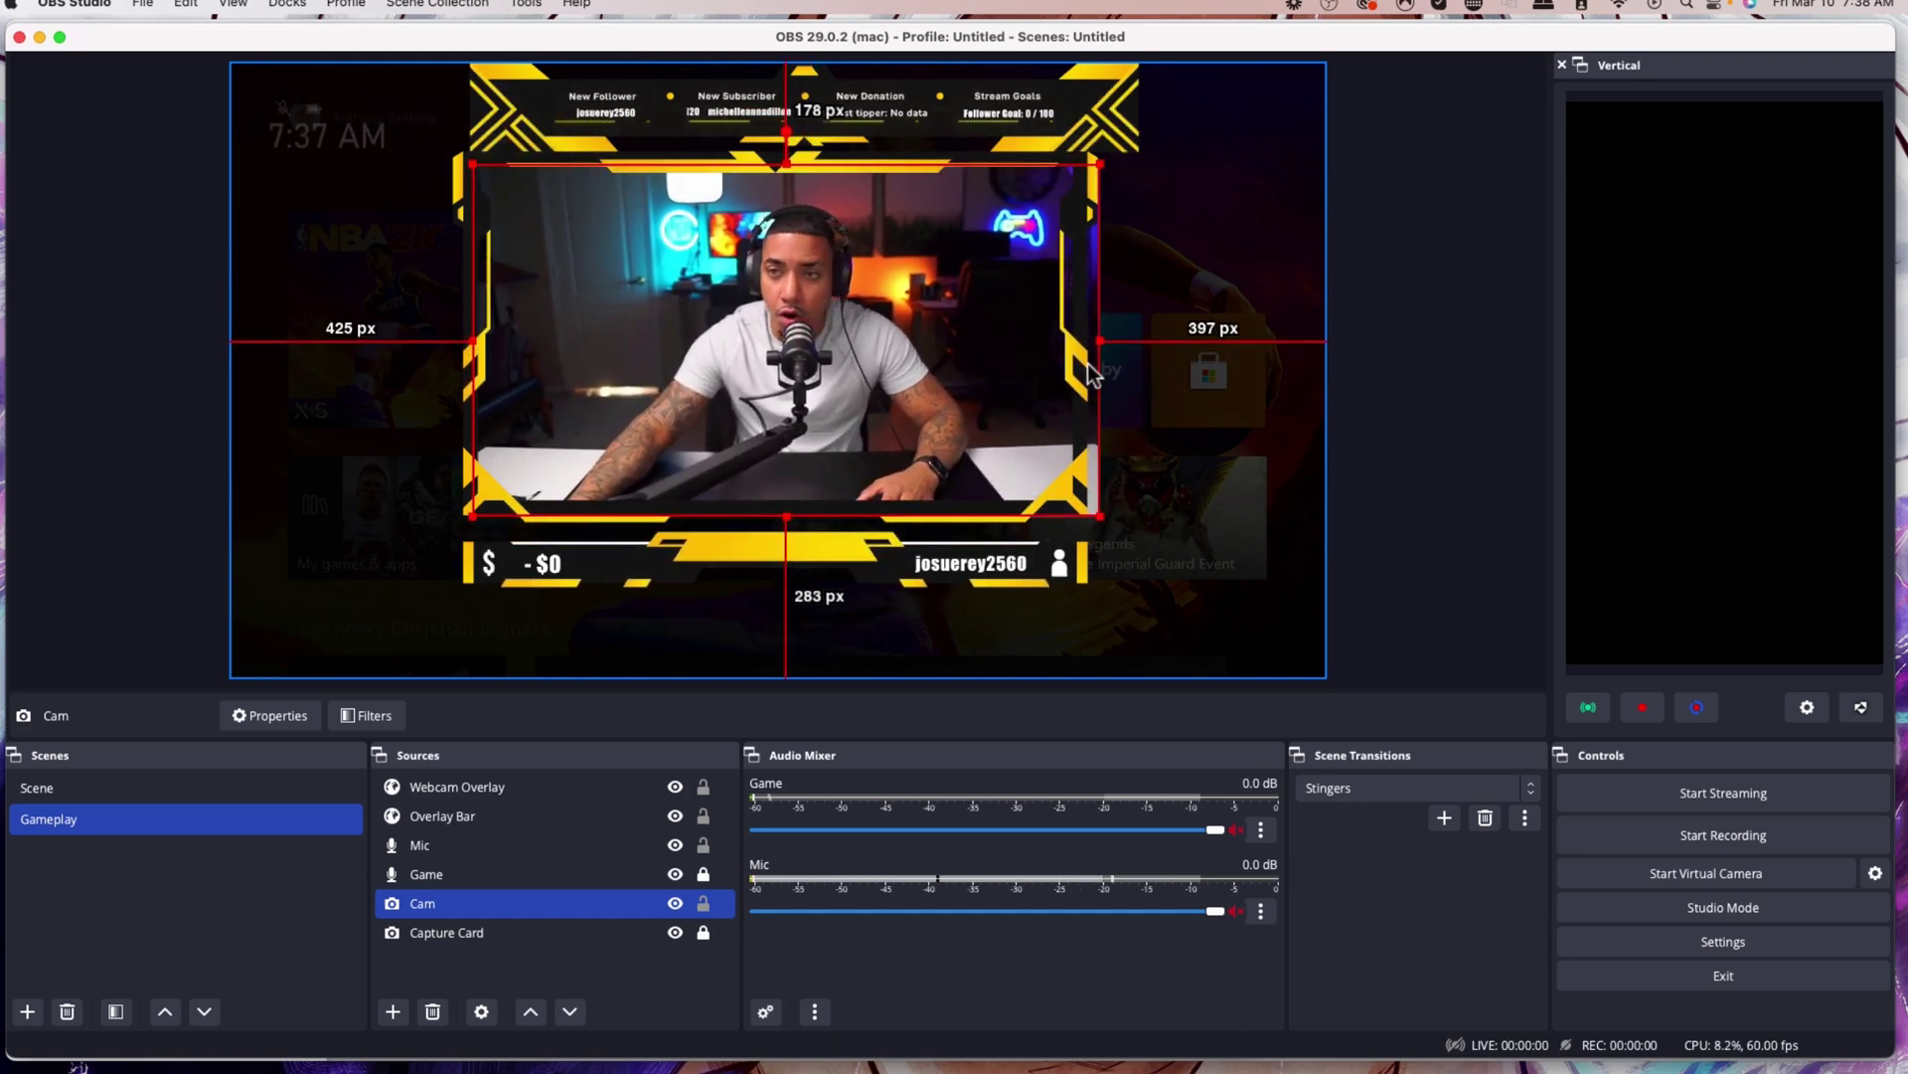
drag(1099, 341, 1088, 342)
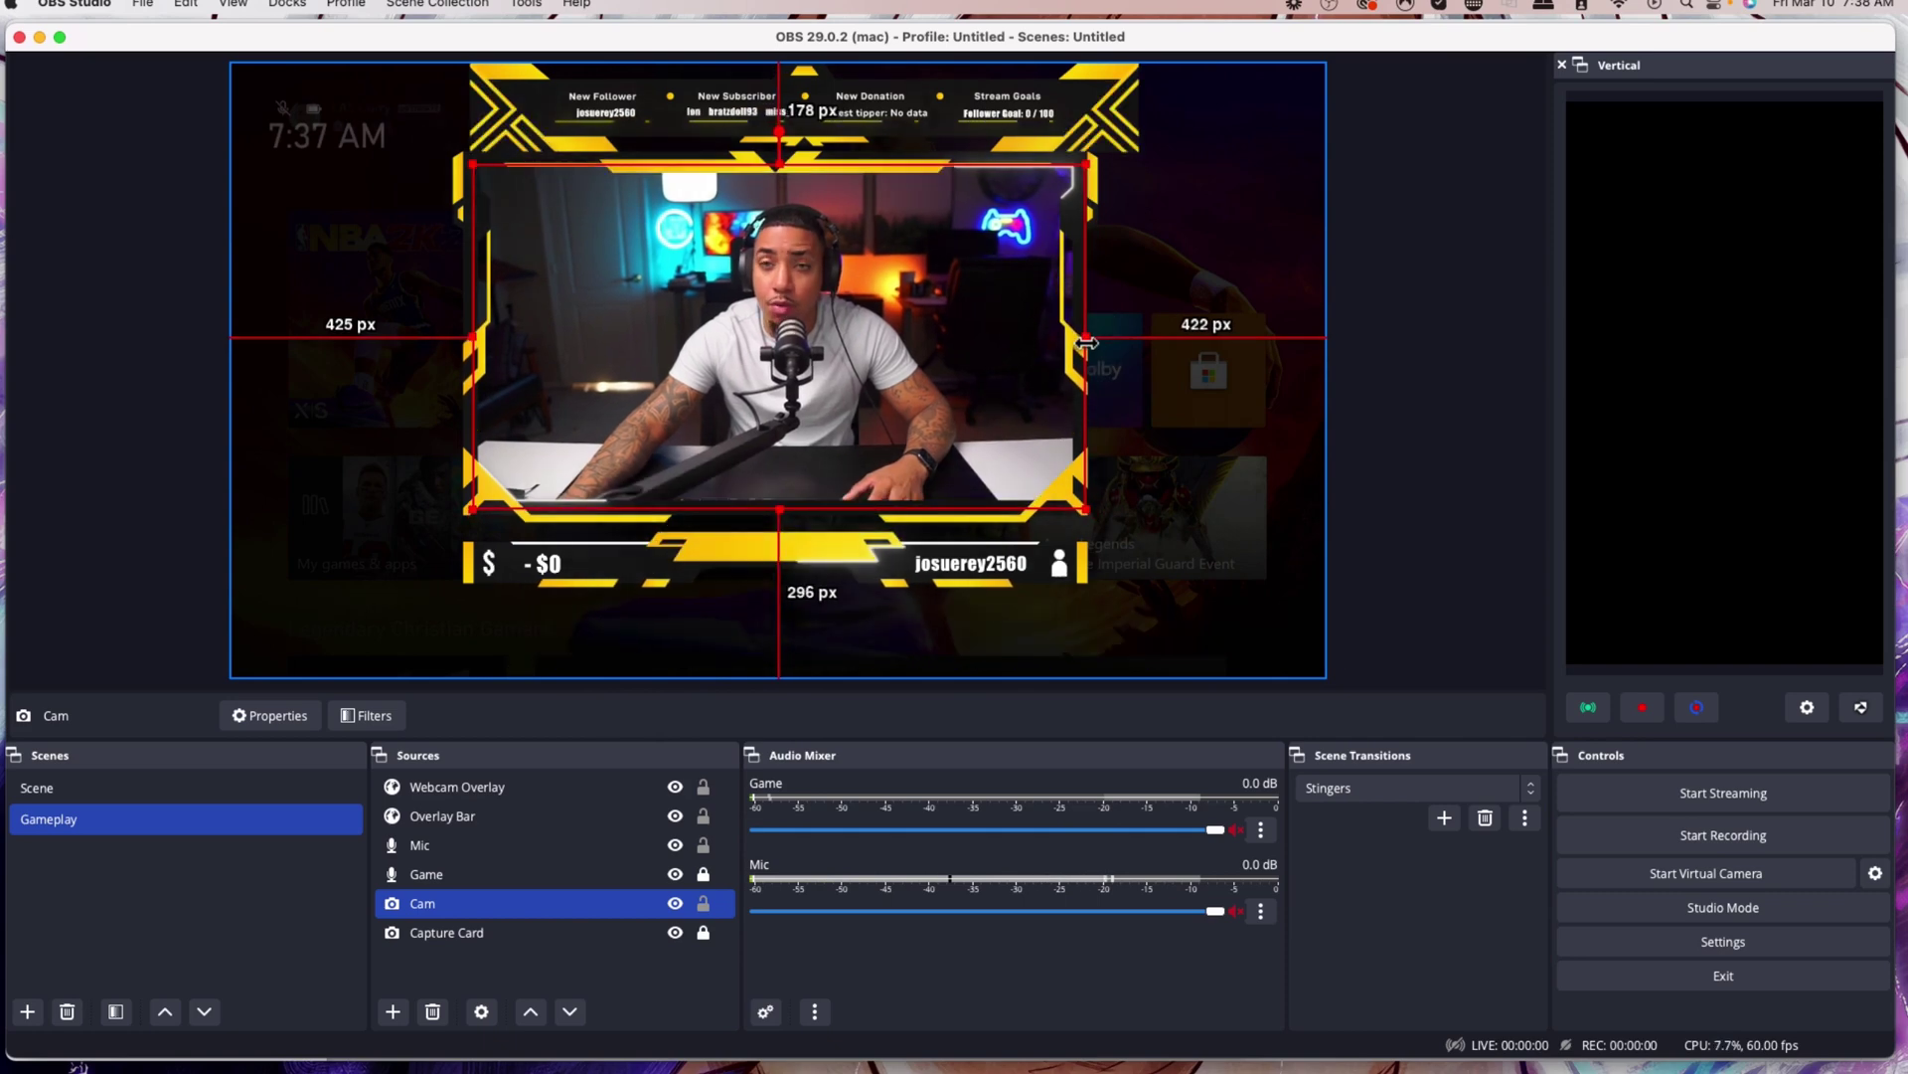
click(1077, 511)
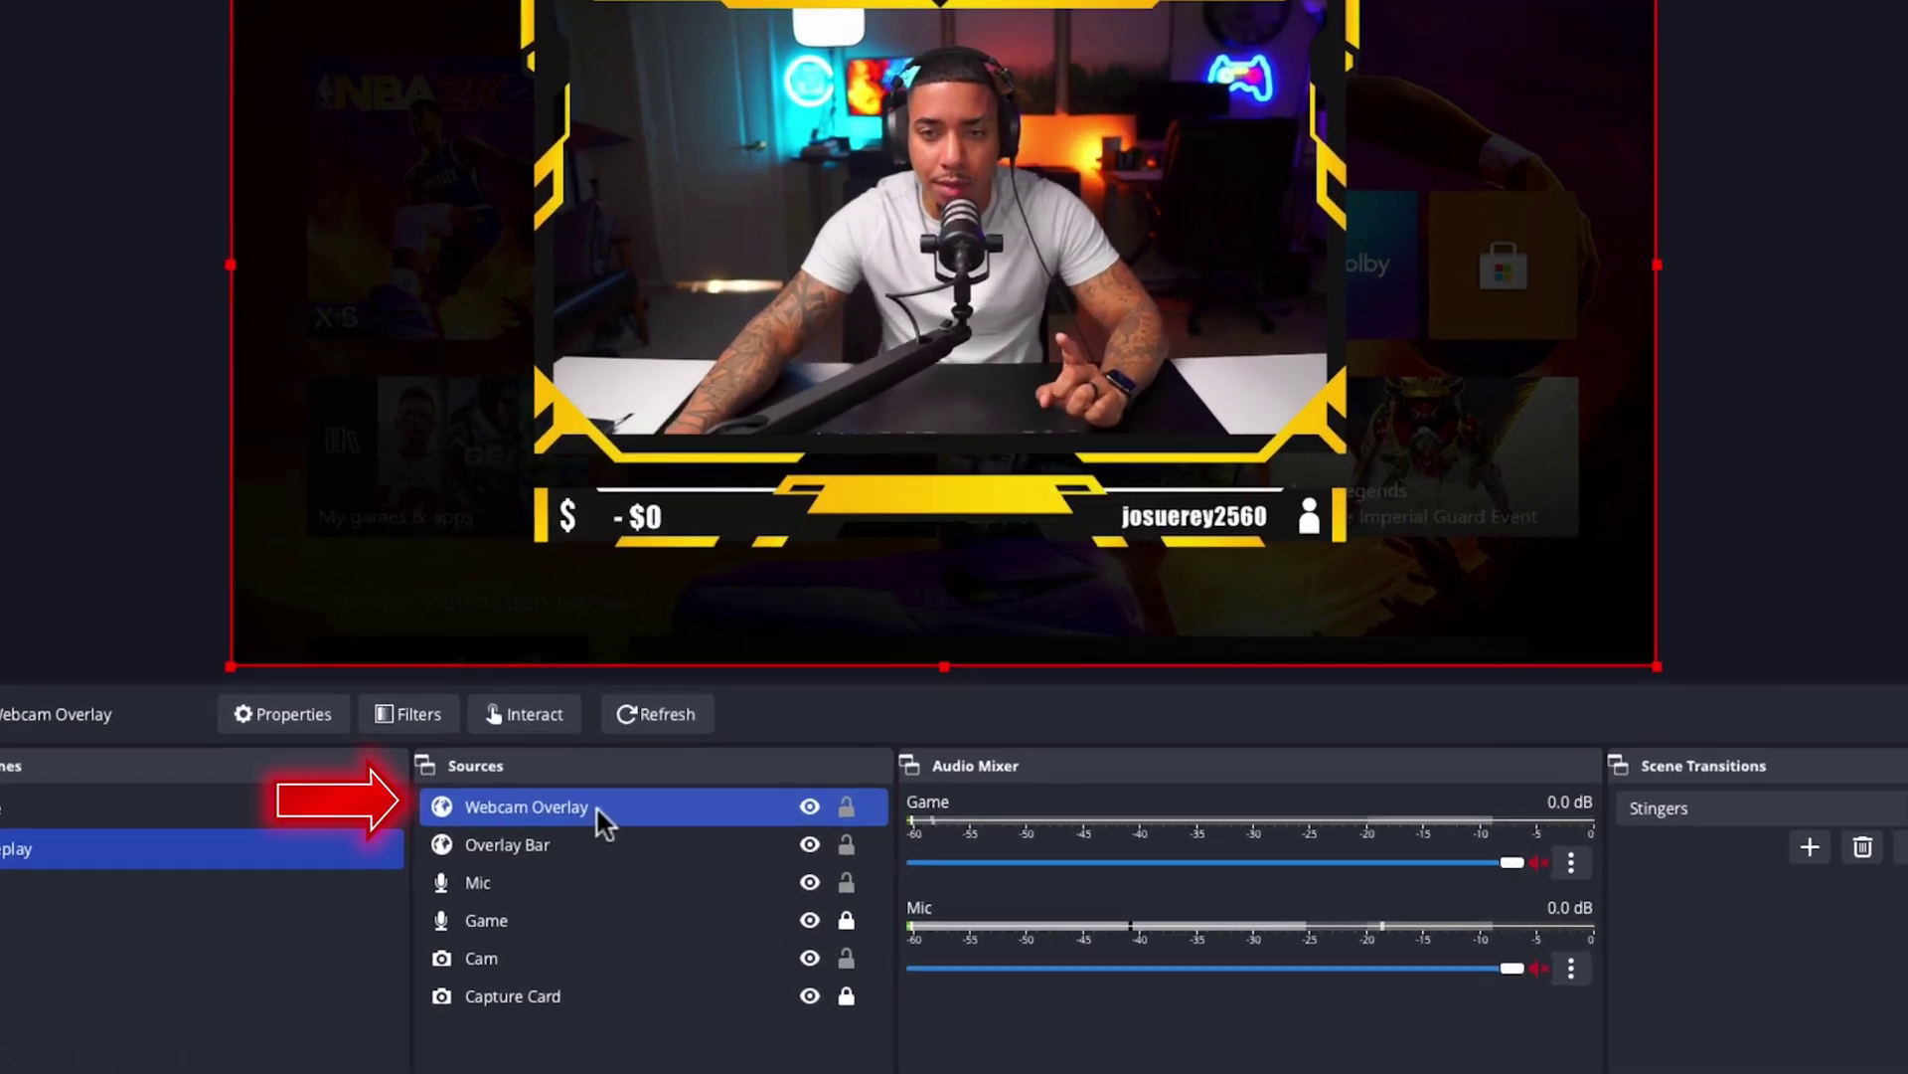
- Group the Webcam Overlay and Cam sources together, keeping the default group name
super+click(493, 815)
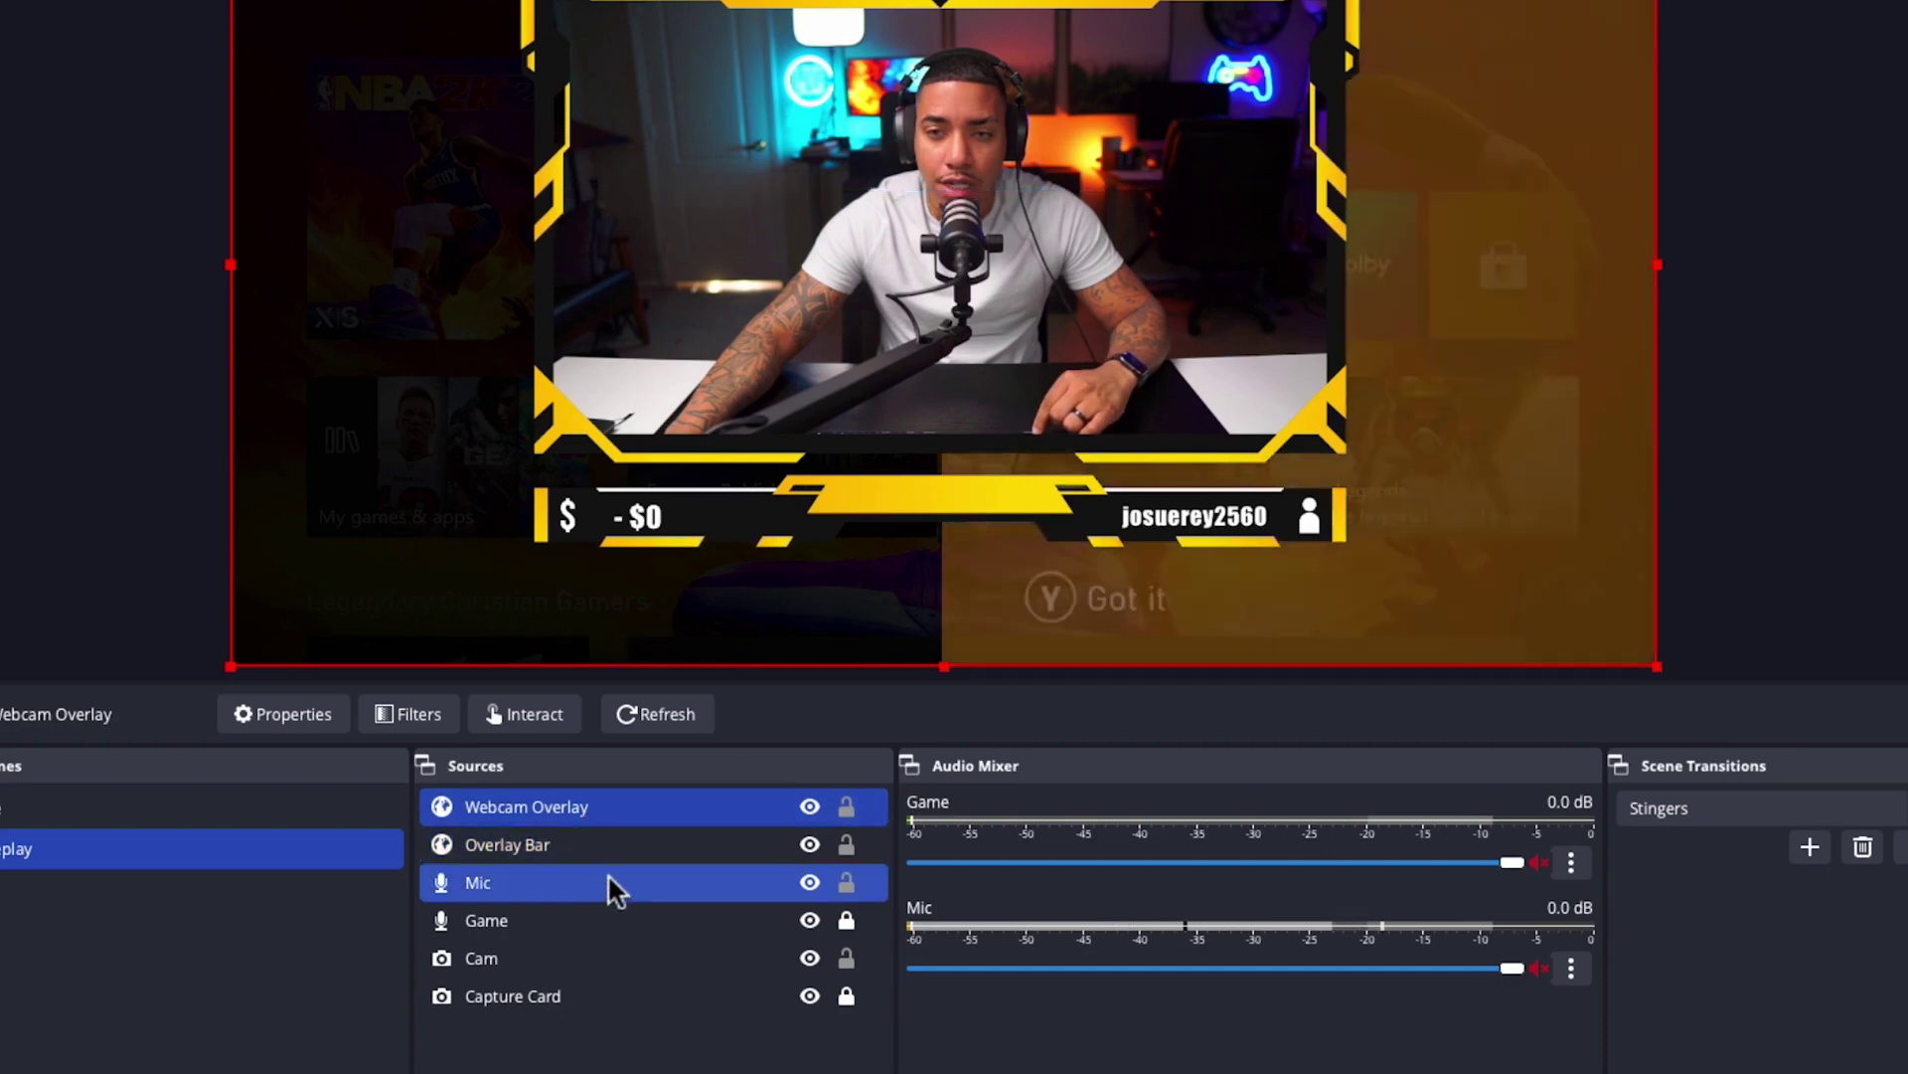
super+click(609, 843)
super+click(592, 956)
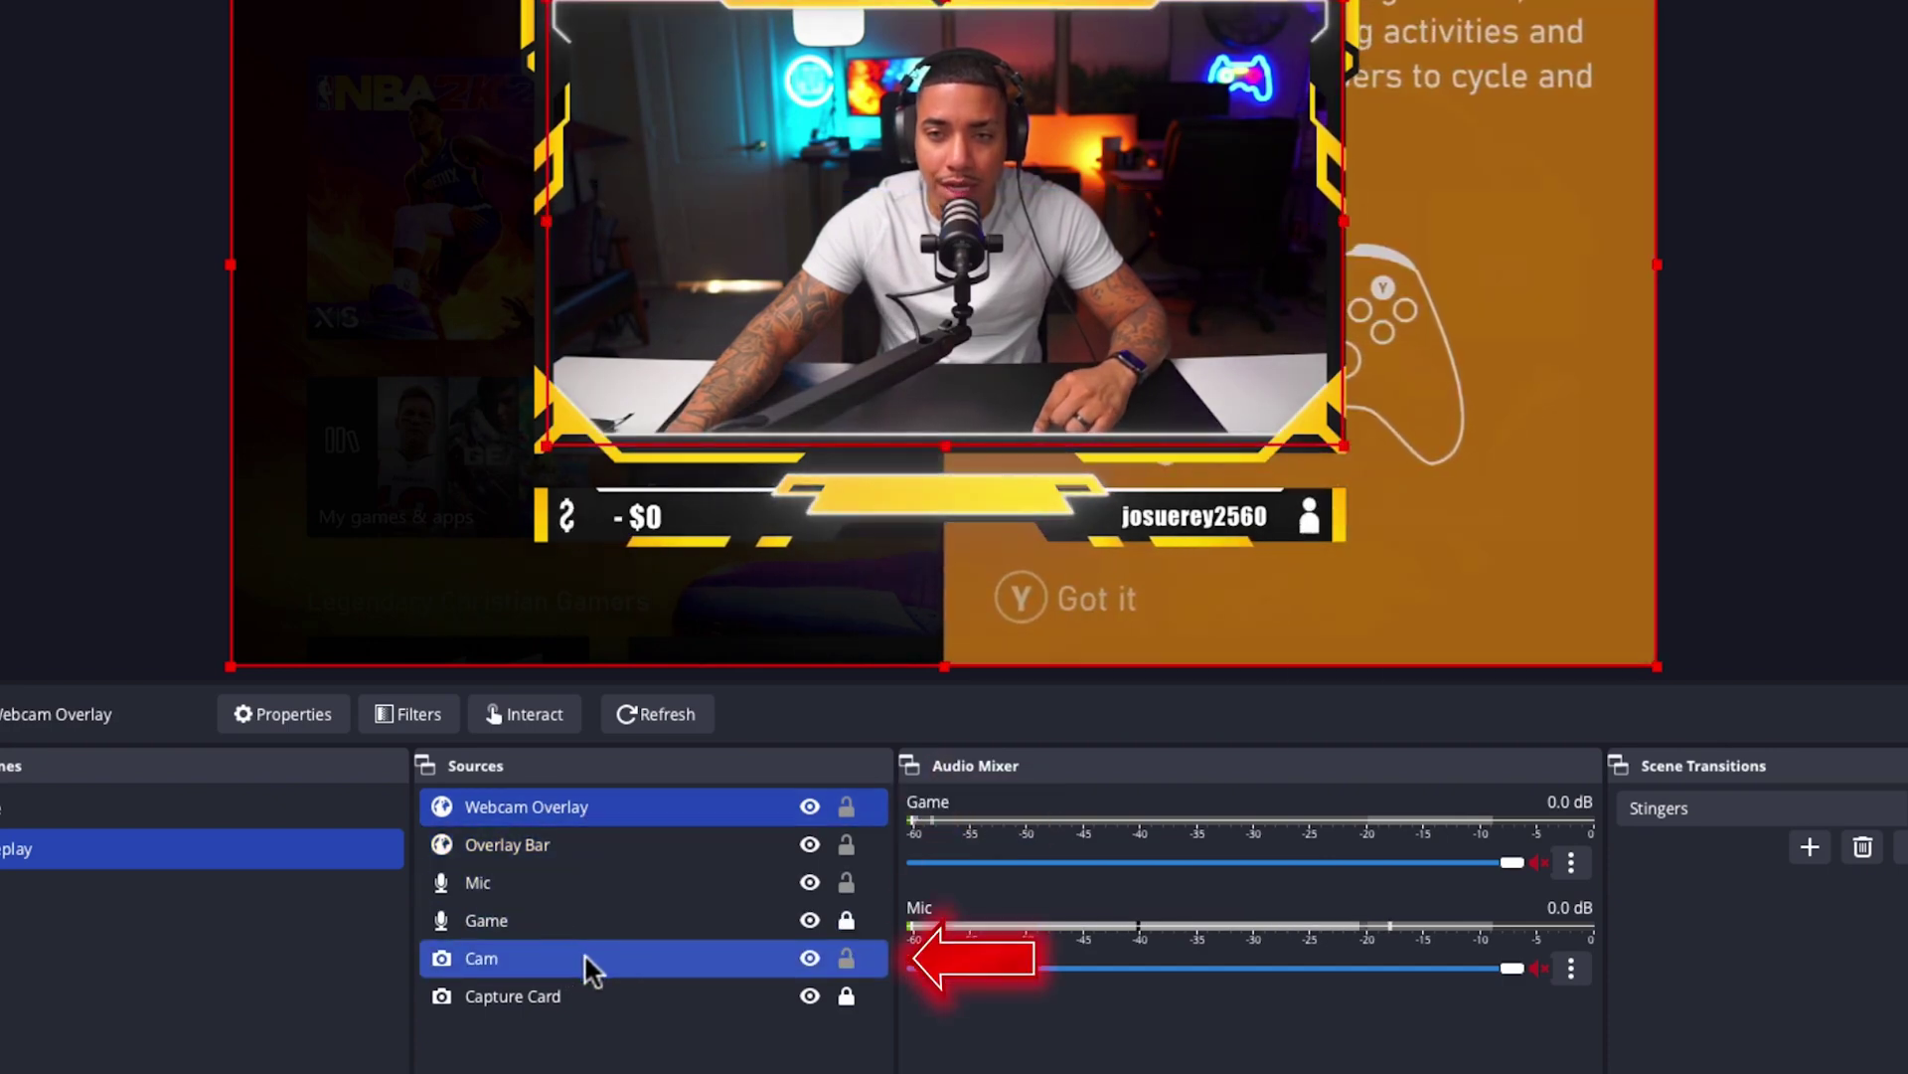
right_click(584, 957)
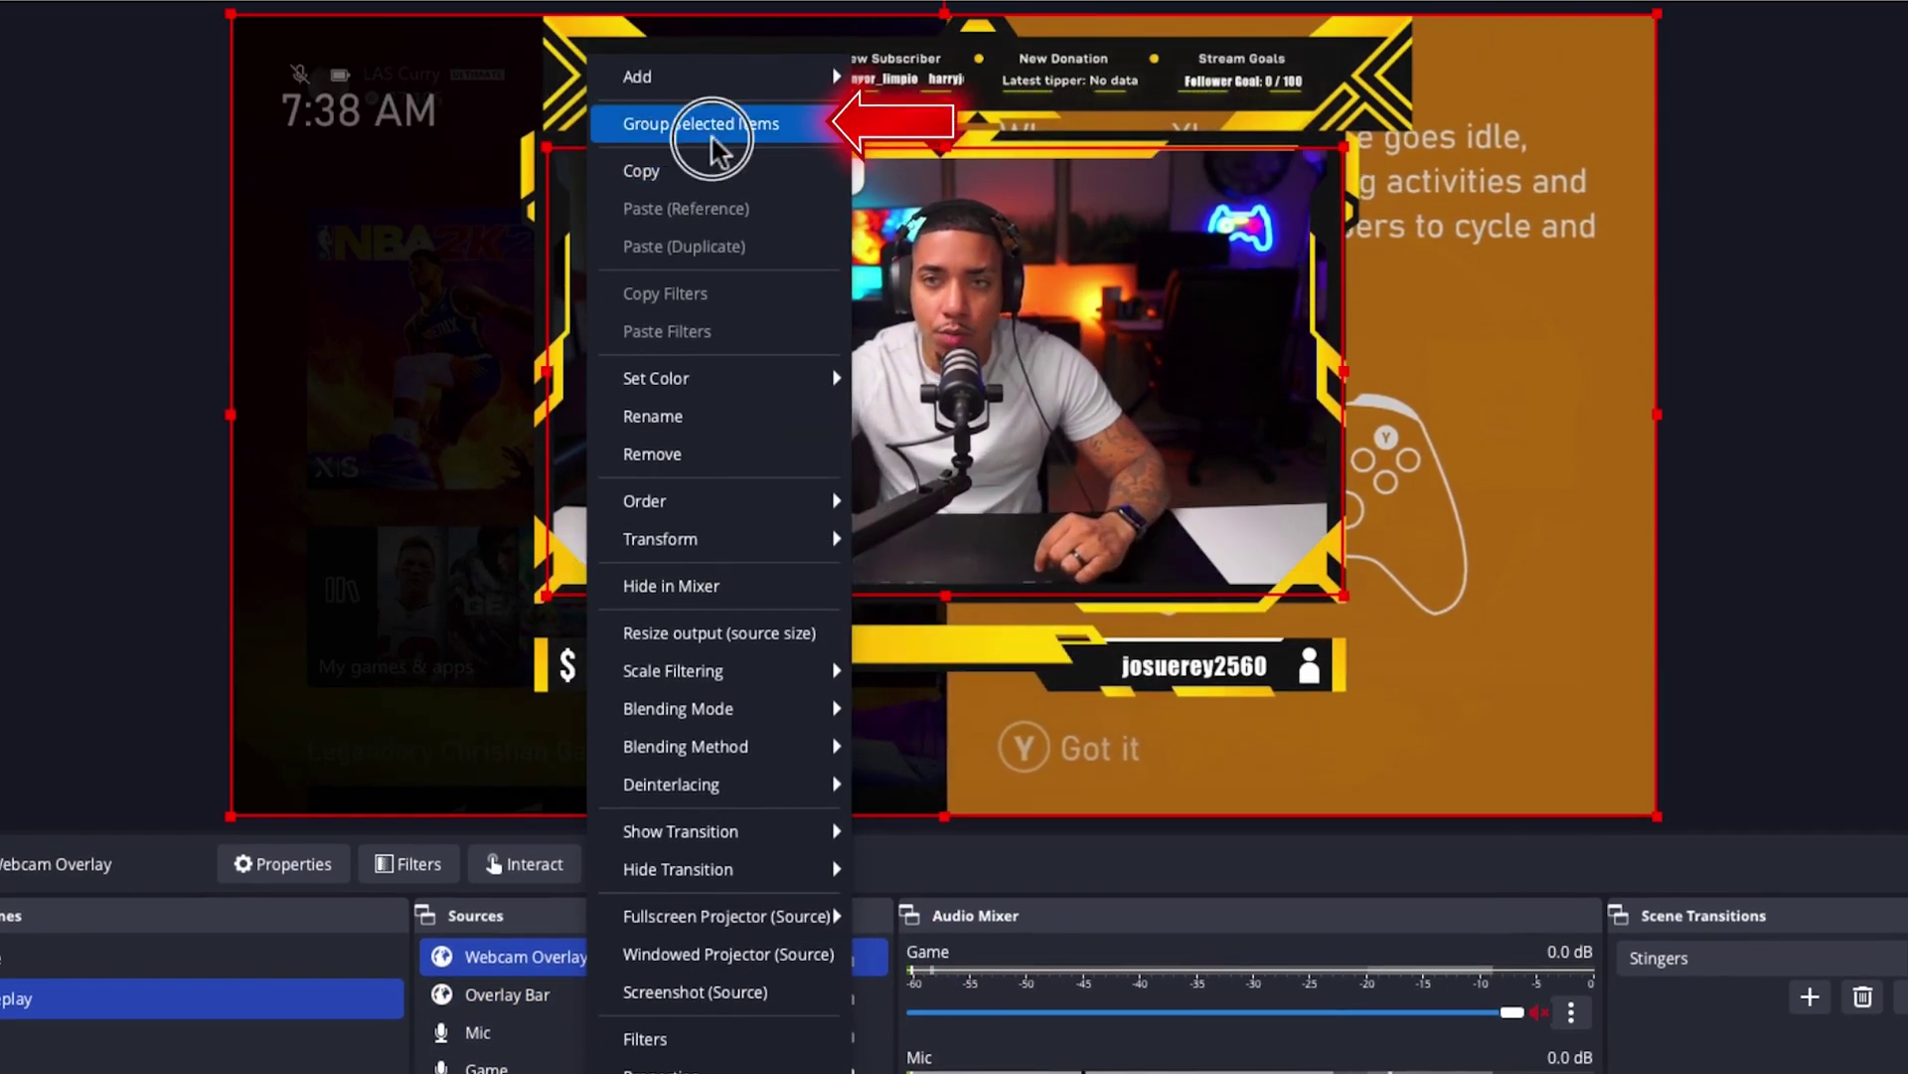
click(756, 117)
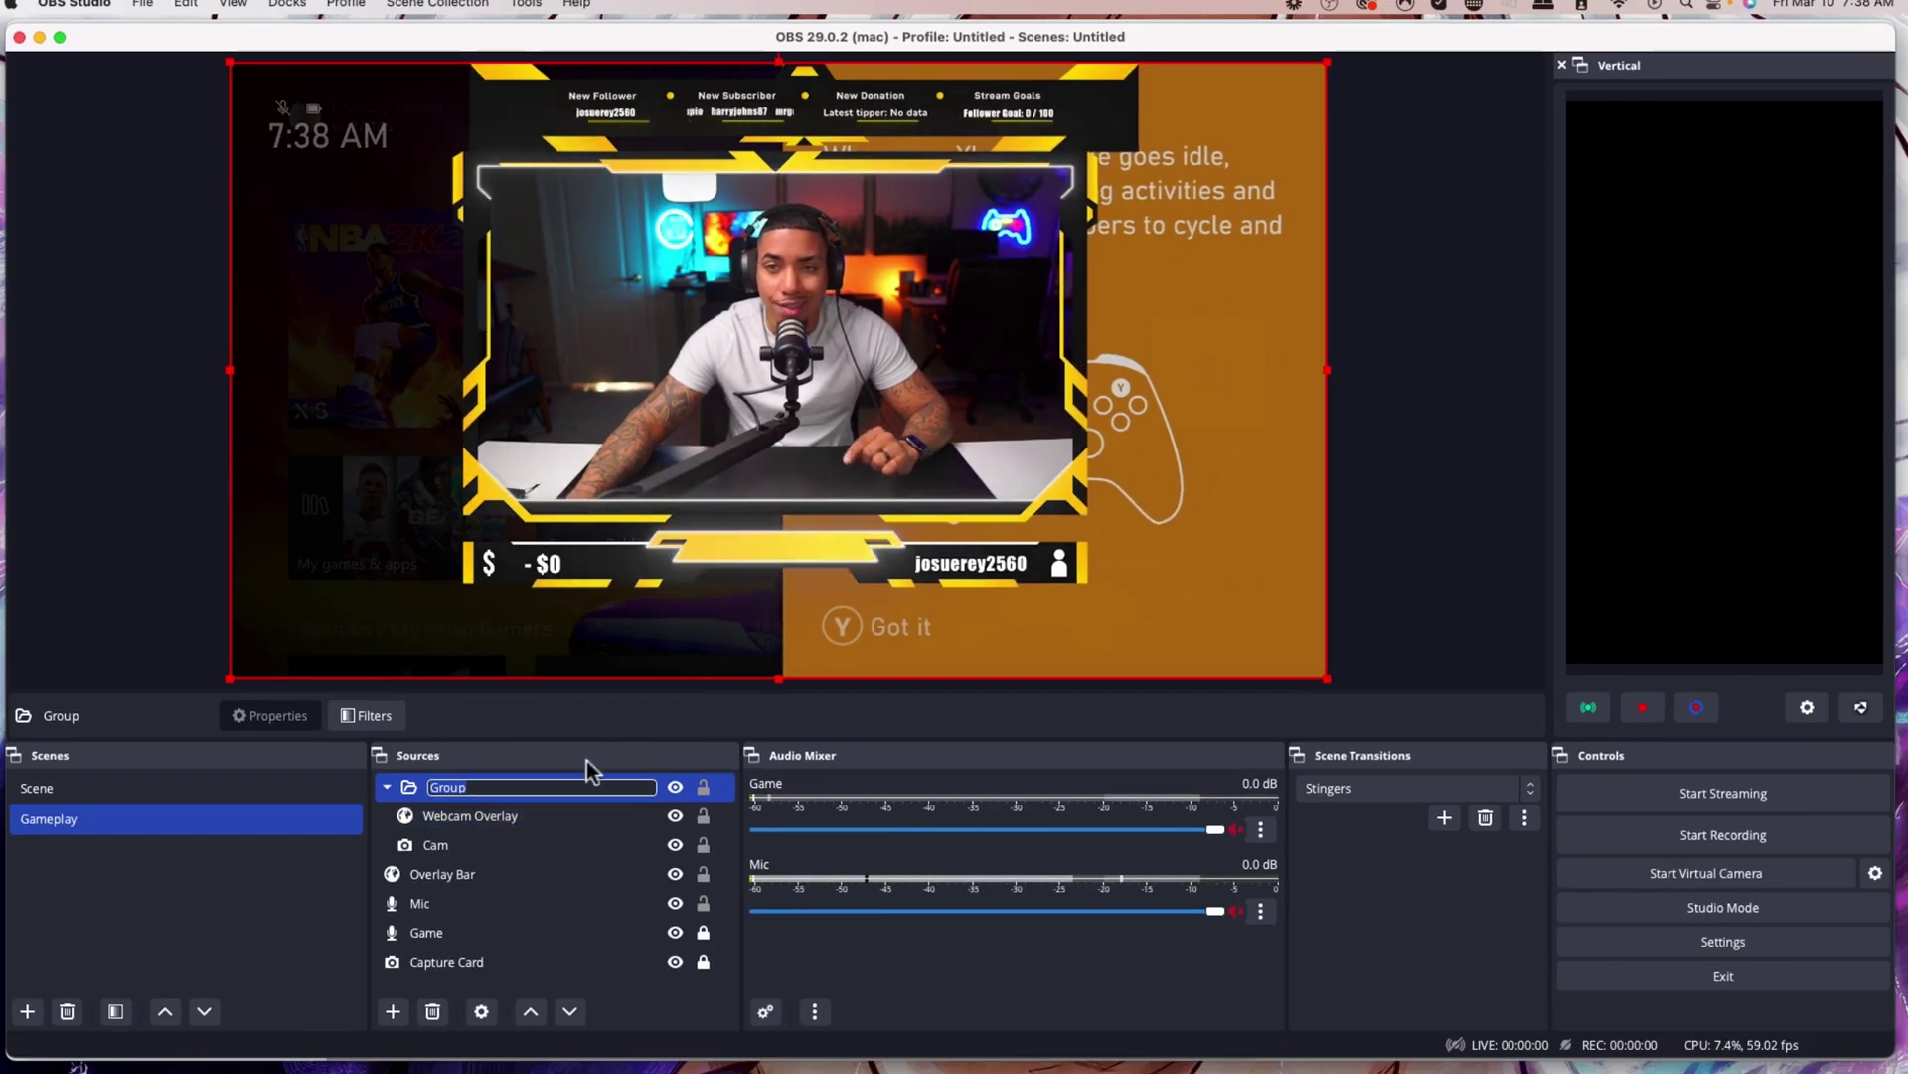
key(Return)
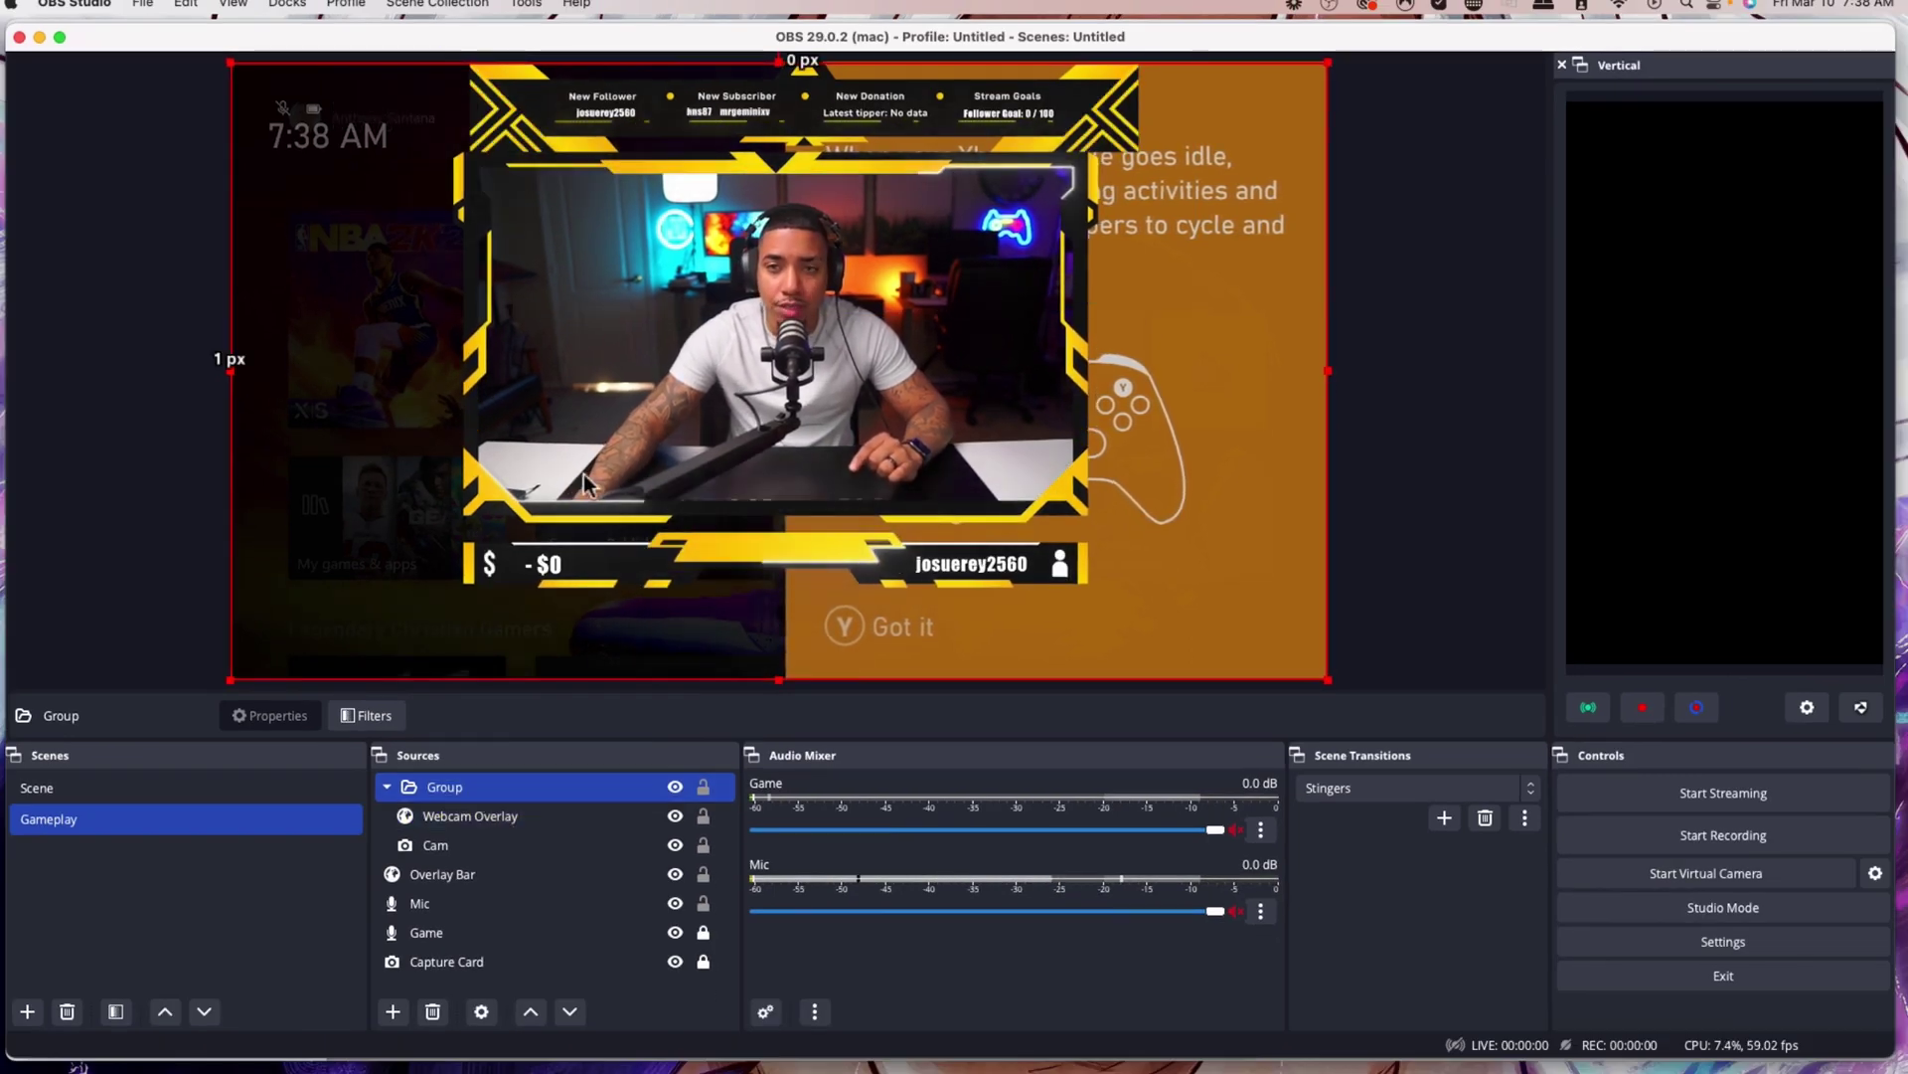
- Scale the webcam group down and place it in the lower-left corner of the gameplay canvas, leaving it deselected
drag(595, 290, 620, 346)
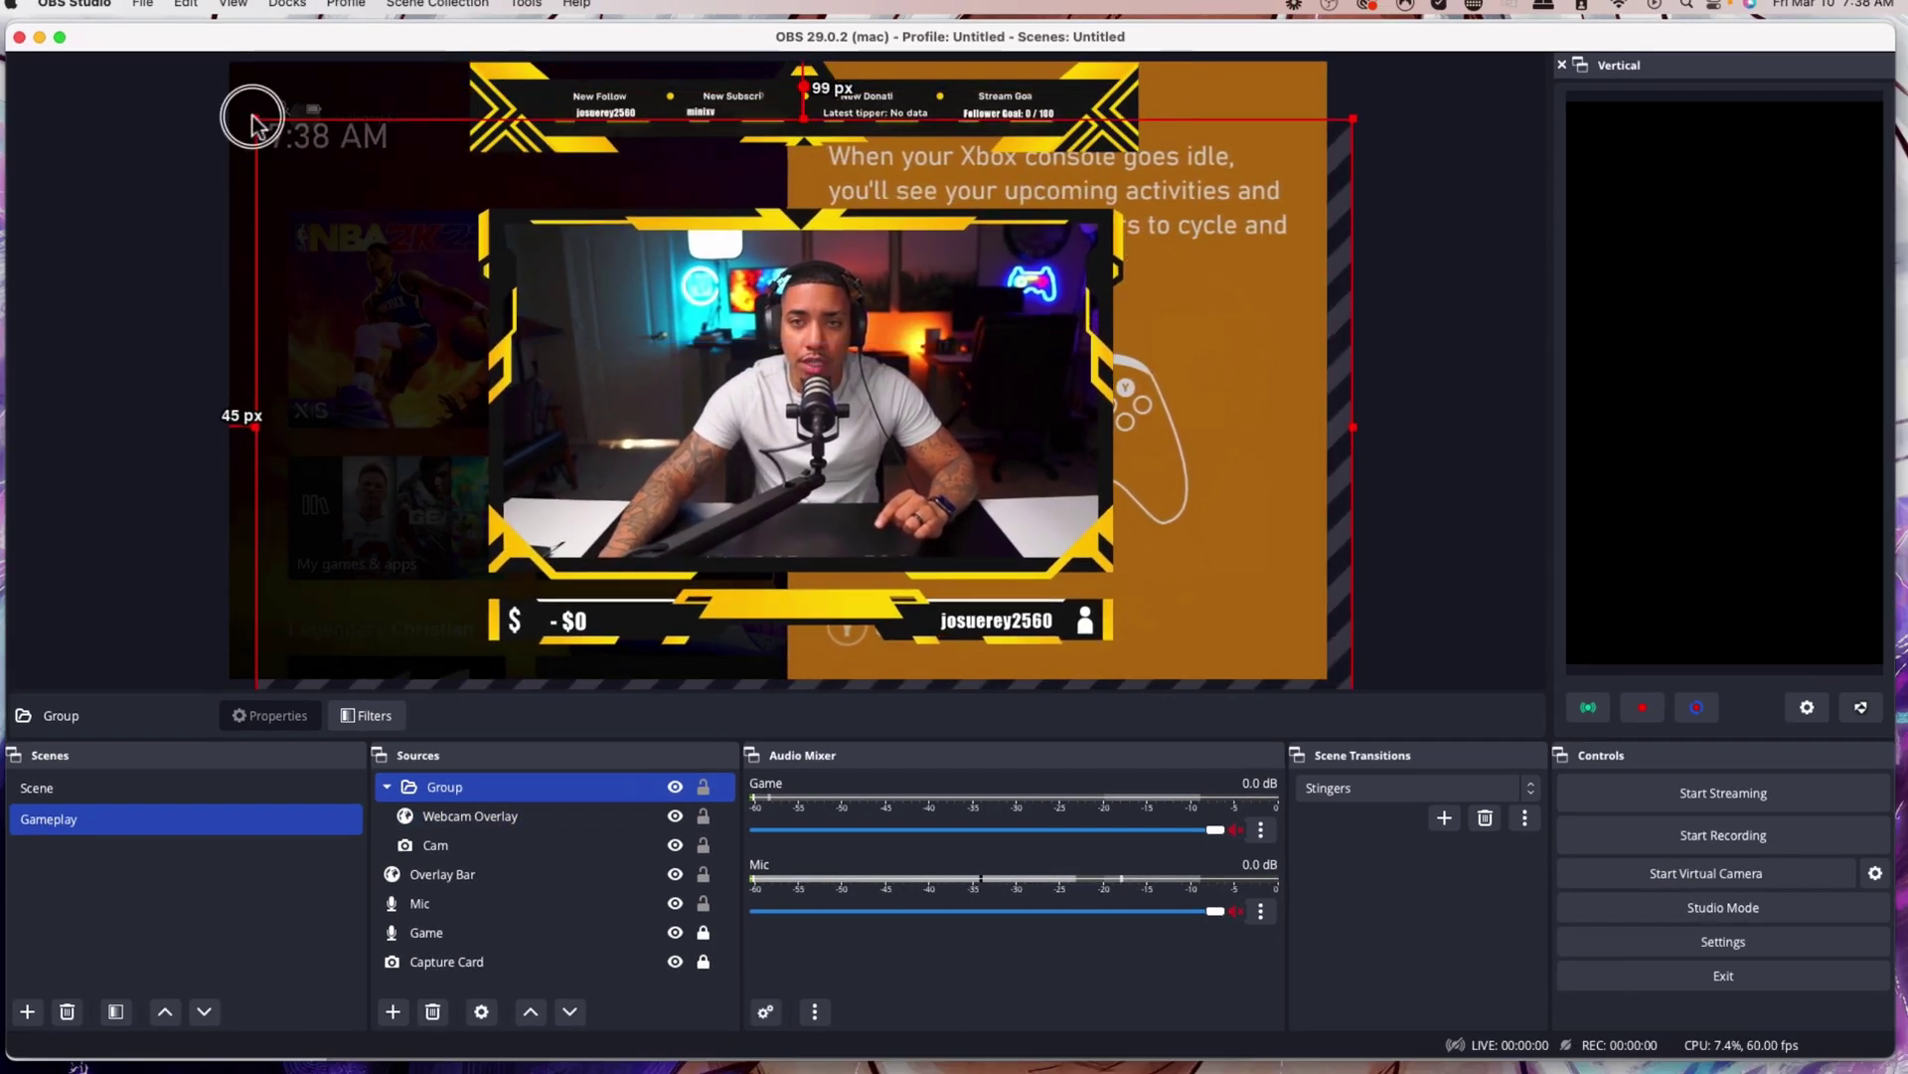
drag(251, 121, 388, 575)
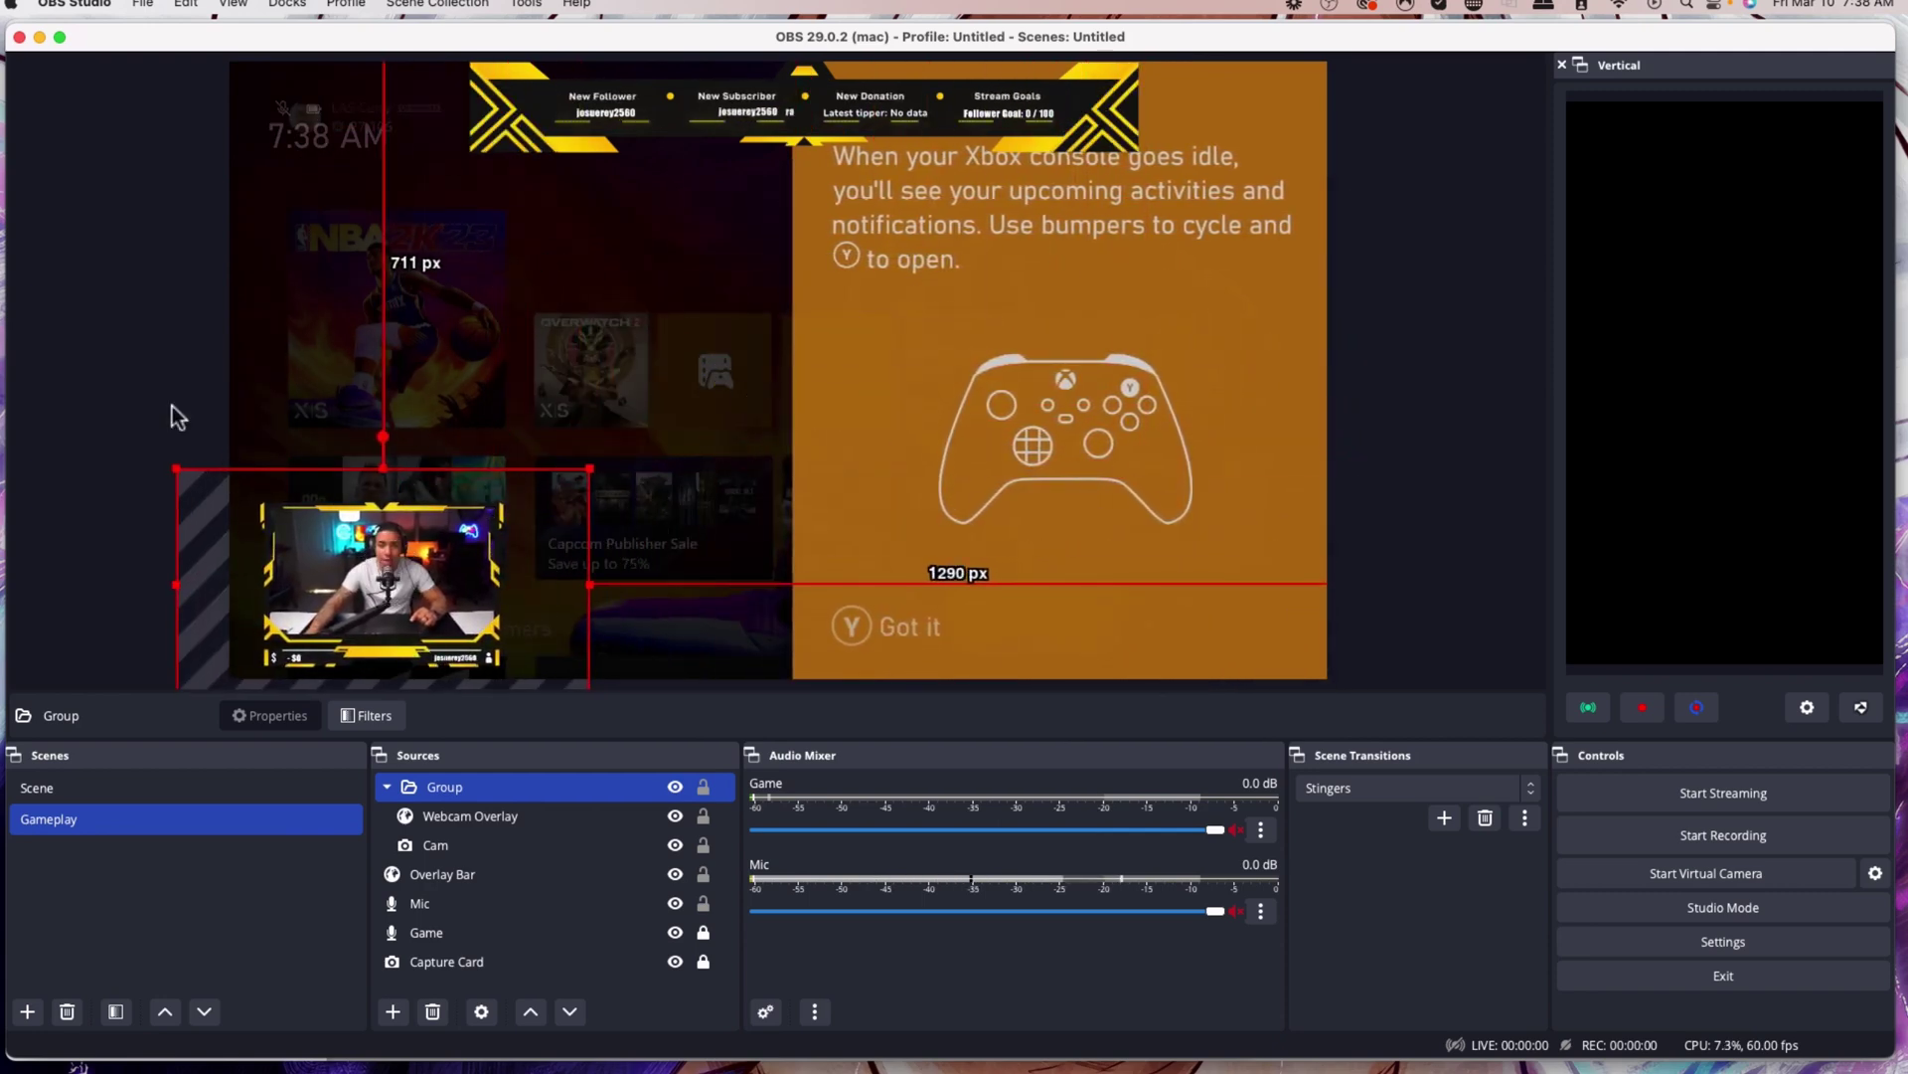
click(146, 380)
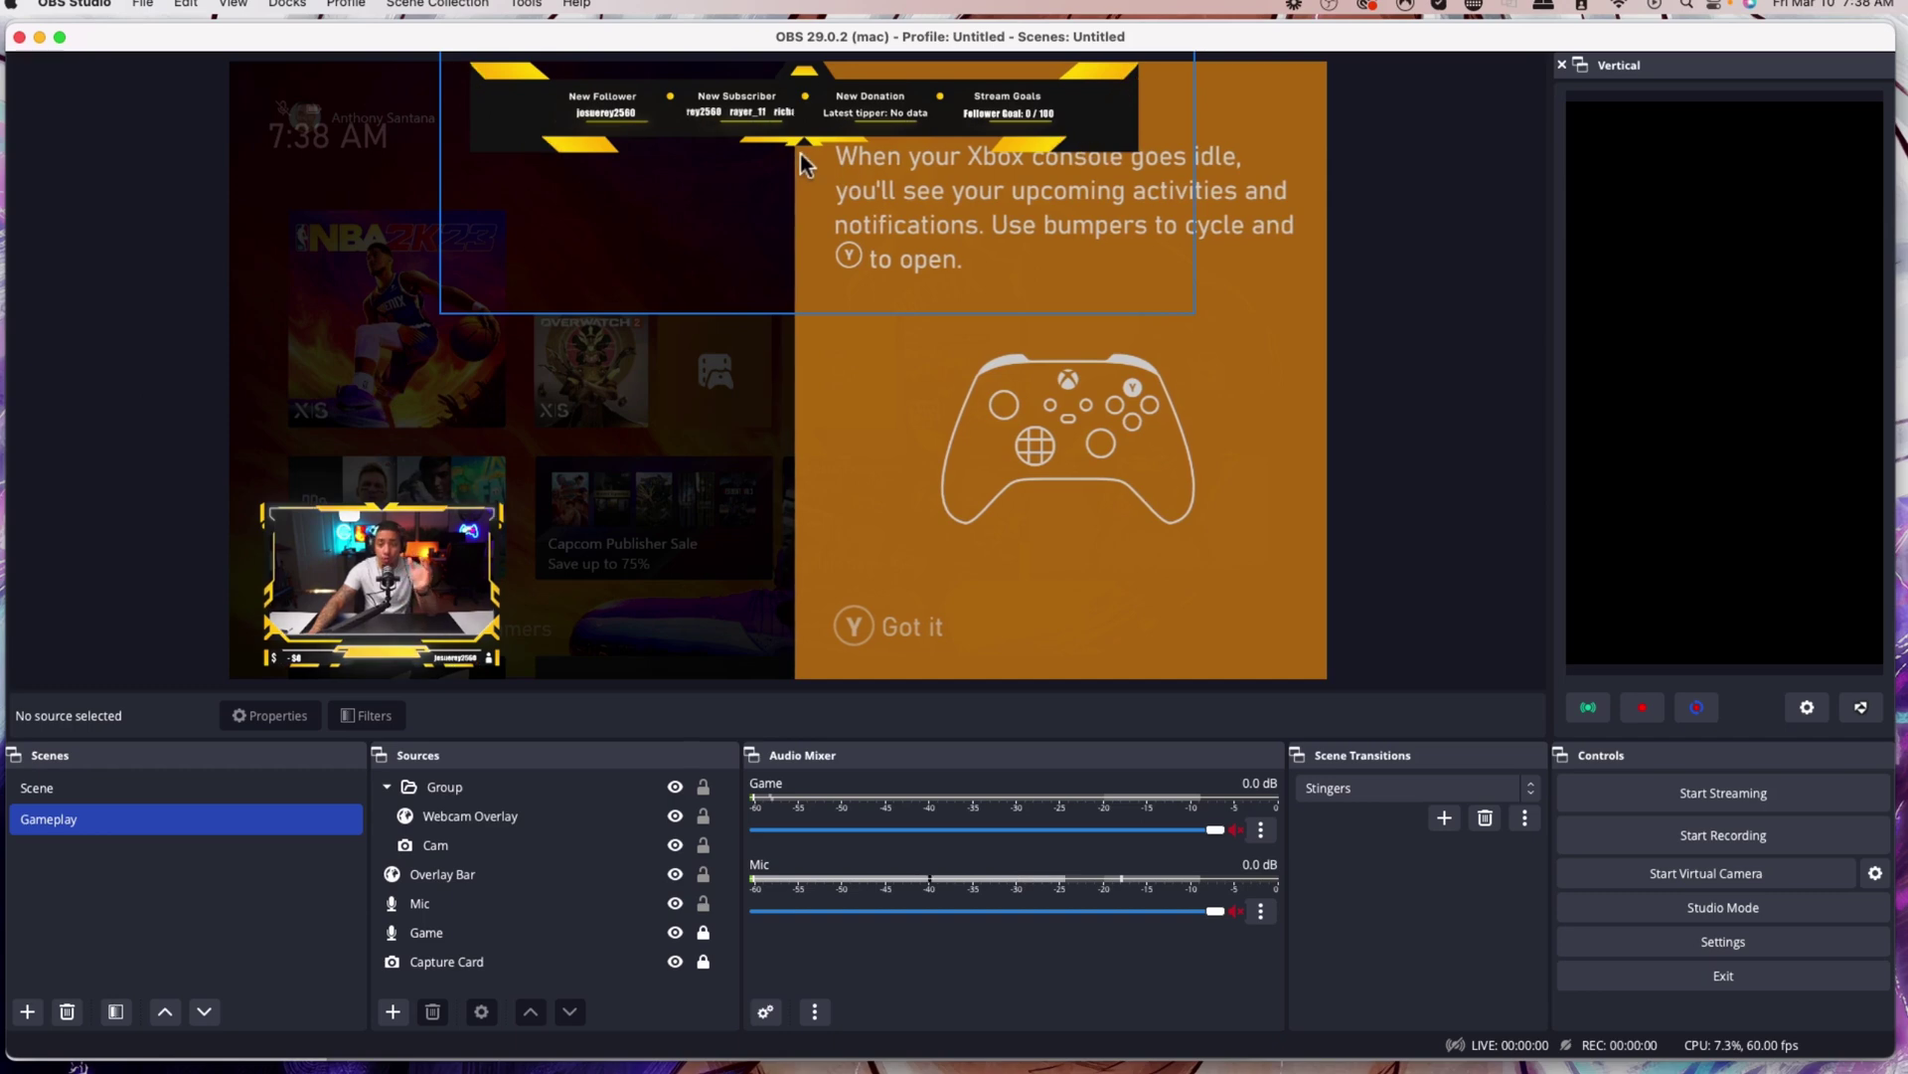